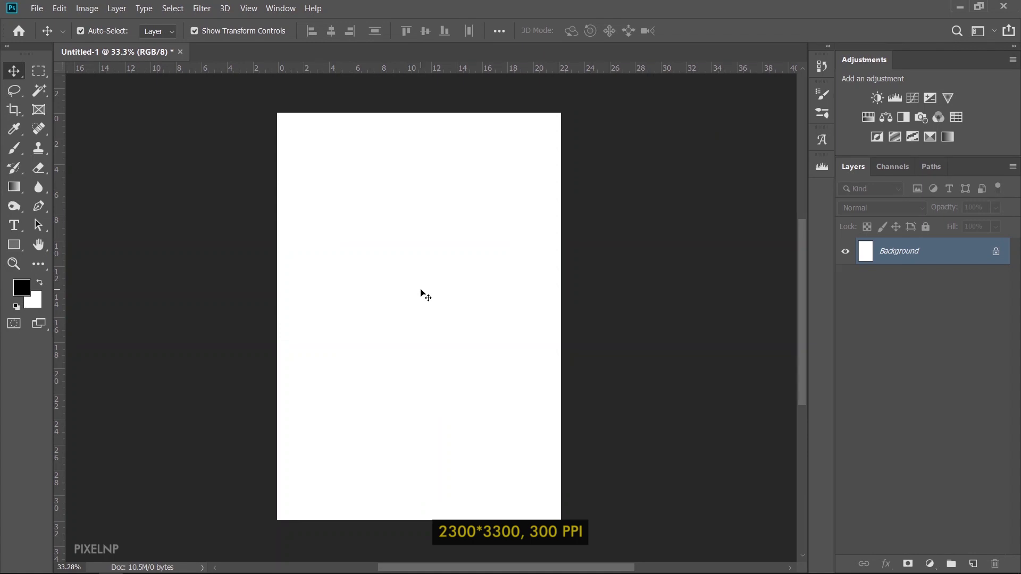
Pick cliff-5436923.jpg from the raw stock folder in File Explorer to bring into Photoshop.
key("alt+Tab")
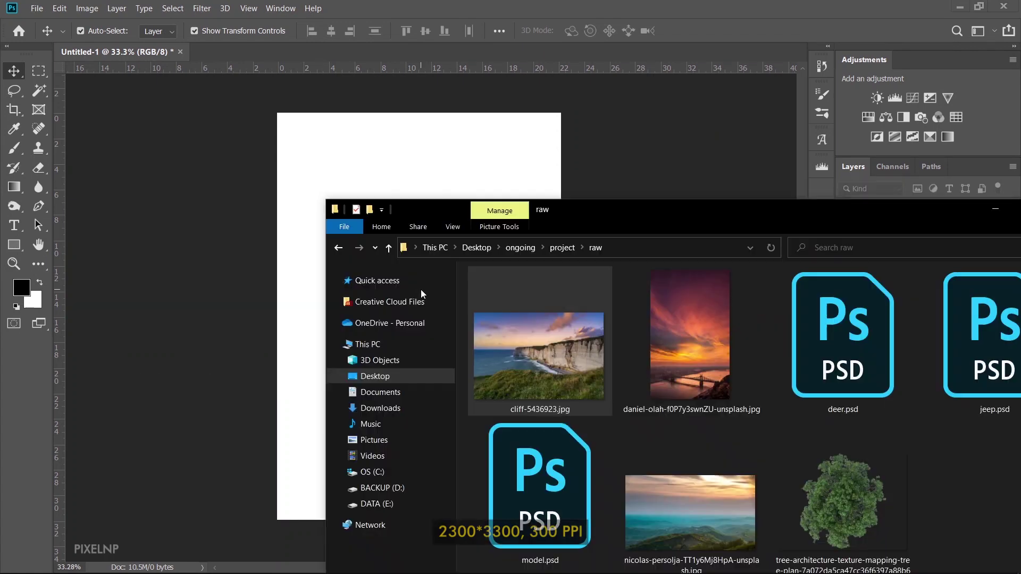
left_click(361, 173)
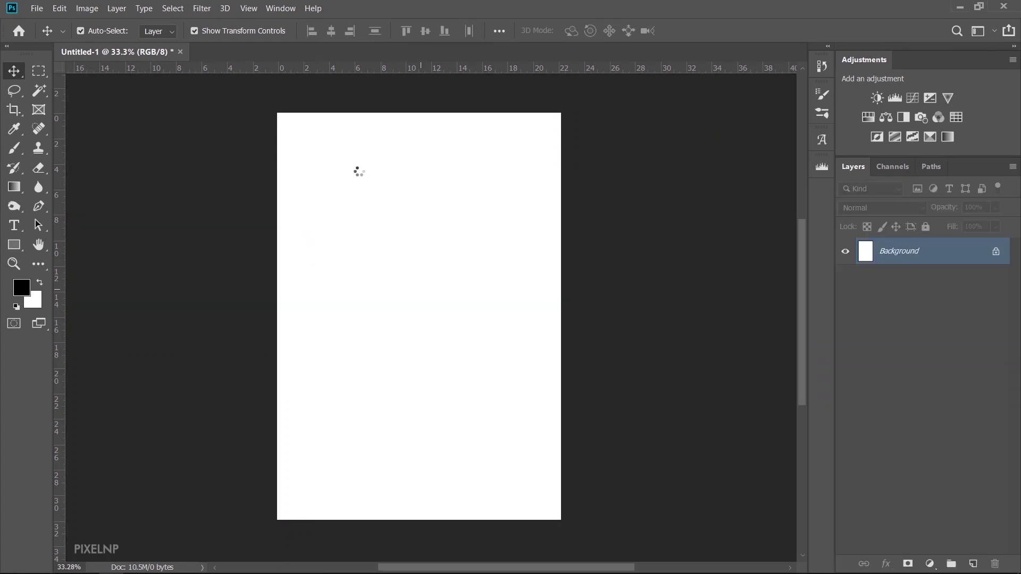
Drop the cliff photo low on the canvas, scale it to 111.32%, nudge it up and commit.
left_click_drag(403, 266, 393, 438)
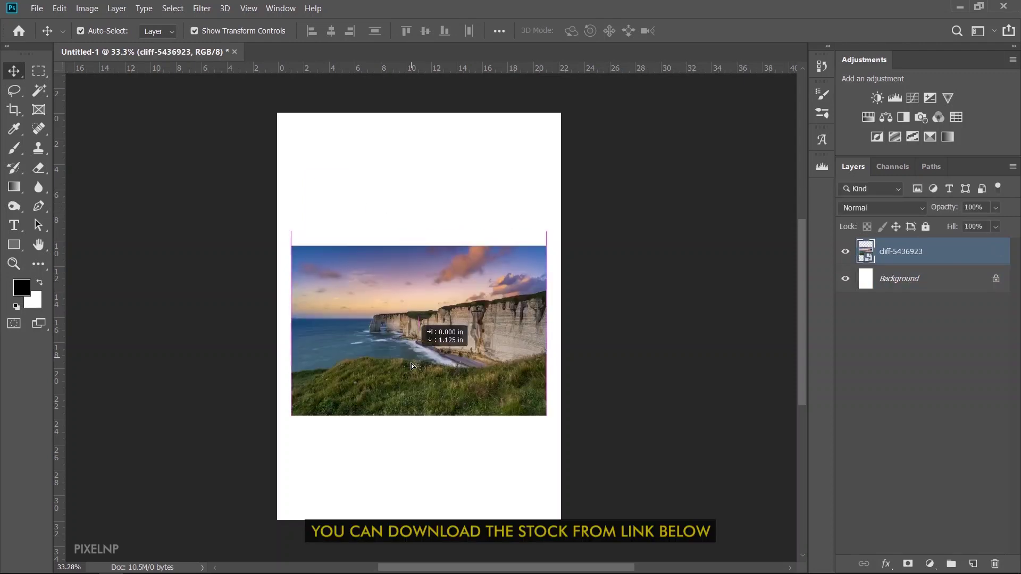
scroll(418, 412, "down", 2)
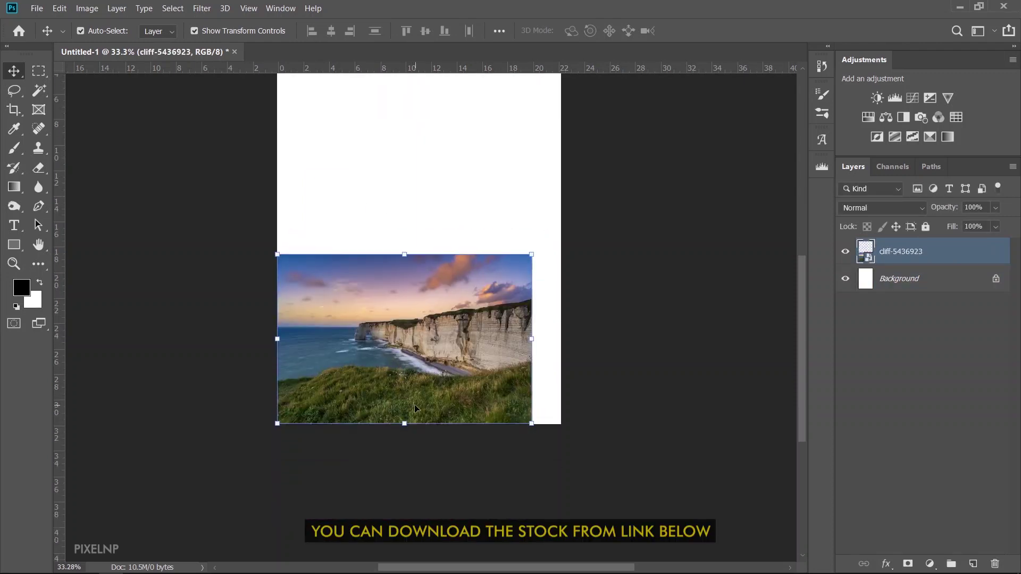
scroll(418, 412, "up", 3)
left_click_drag(585, 307, 626, 305)
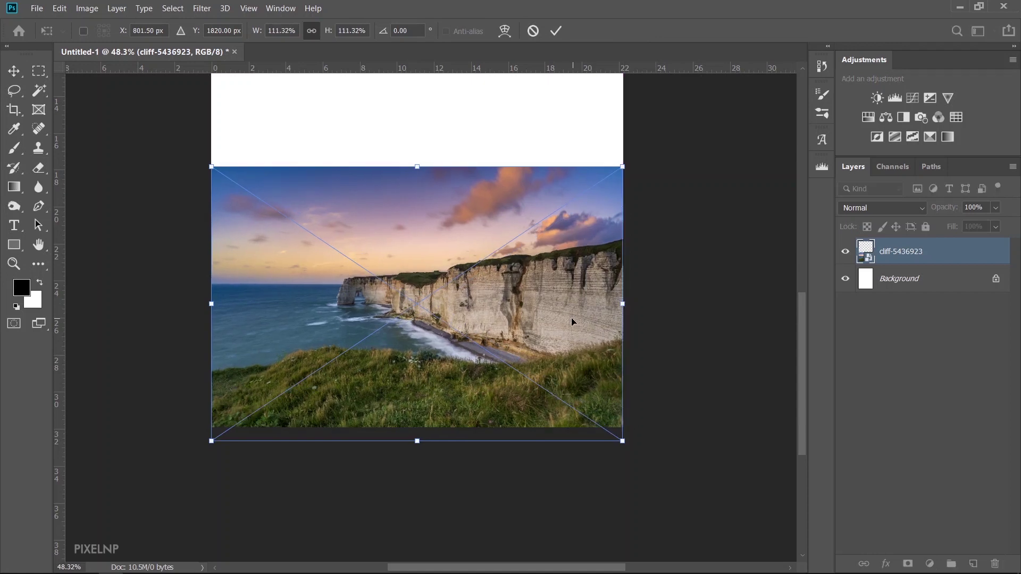
left_click_drag(571, 322, 564, 318)
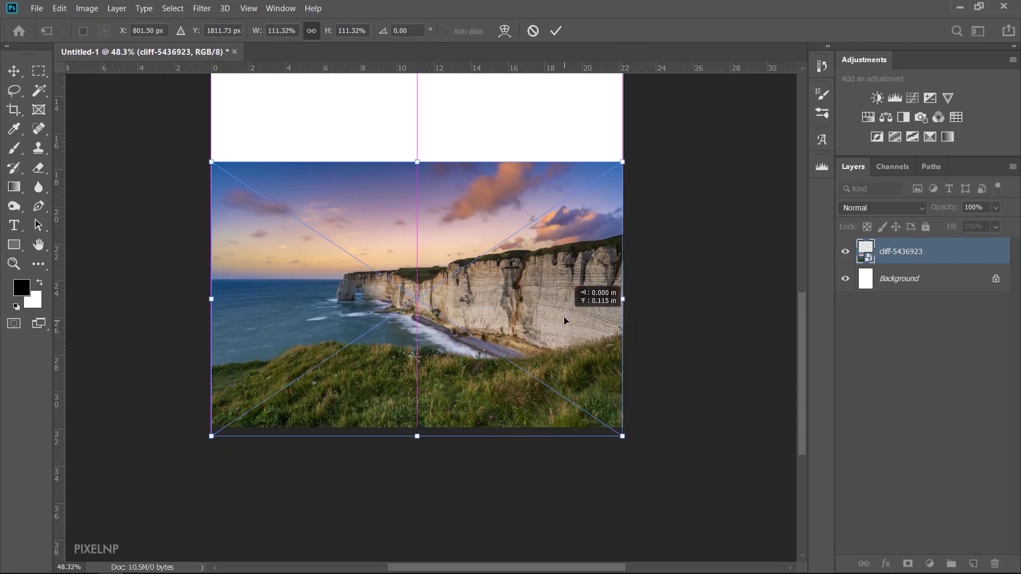
left_click(707, 388)
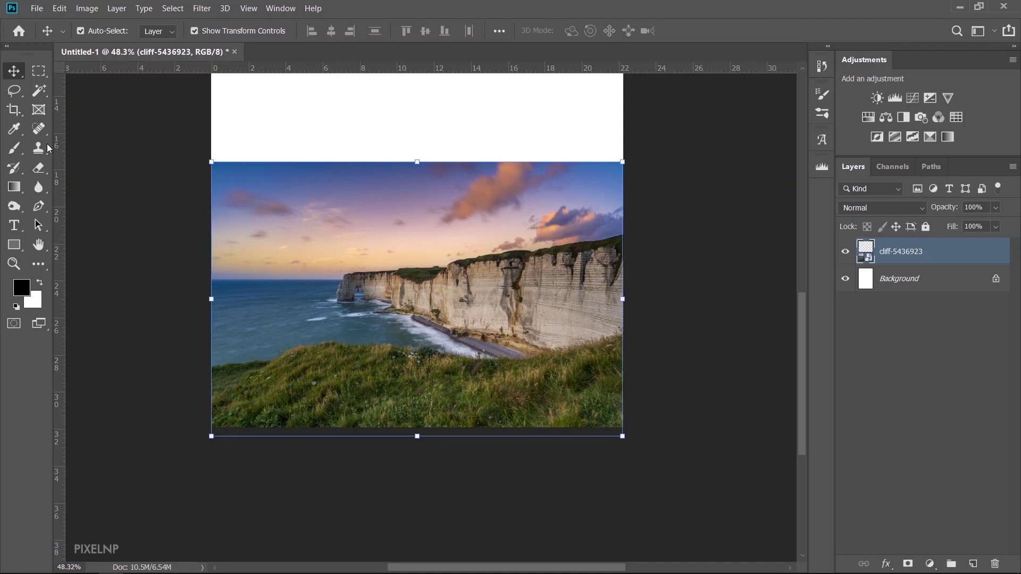
Add a layer mask to the cliff layer and set up a harder 96 px black brush.
left_click(14, 149)
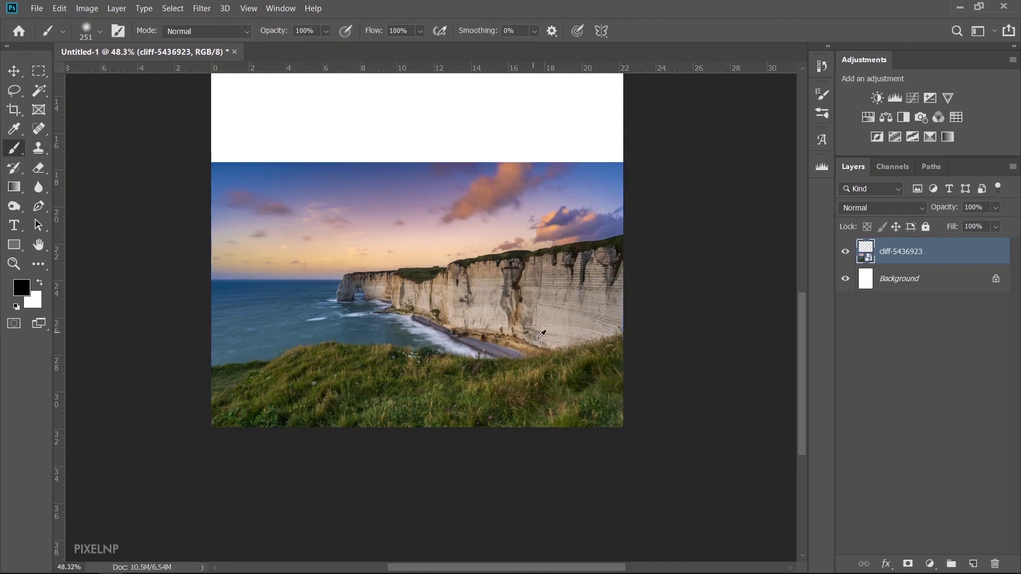
scroll(542, 333, "up", 3)
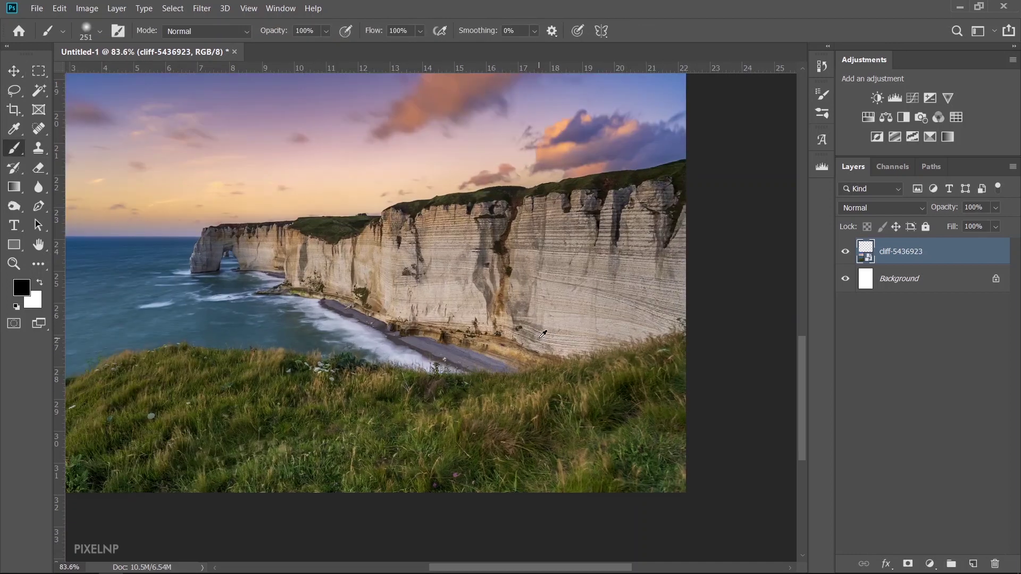
left_click(907, 563)
key("x")
right_click(583, 315)
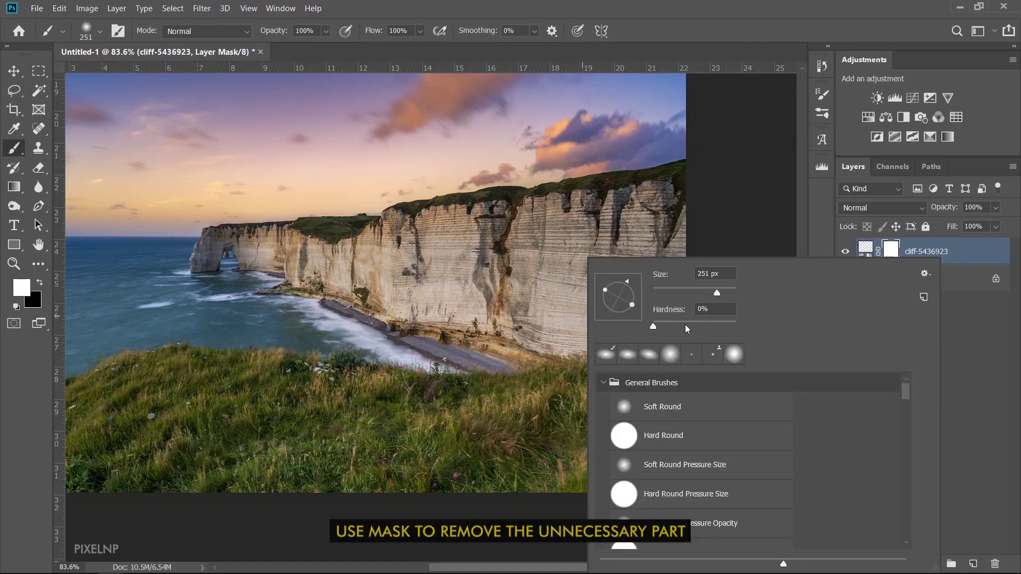
mouse_move(706, 326)
left_mouse_down()
mouse_move(717, 326)
mouse_move(693, 292)
left_mouse_up()
left_click(574, 5)
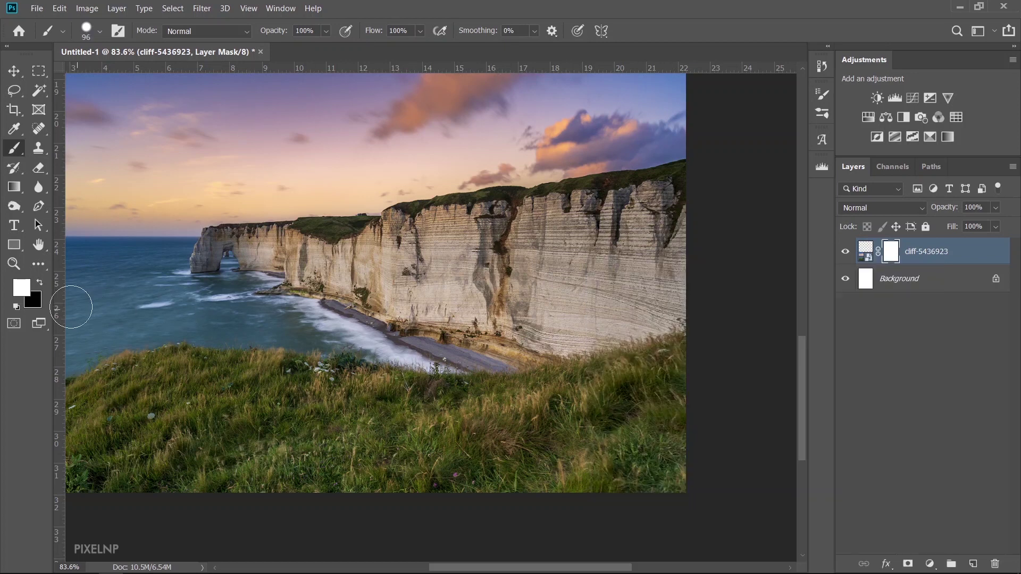
Mask out the cliff base, sky and sea with a 410 px brush, leaving only the grassy hill.
left_click_drag(693, 310, 251, 343)
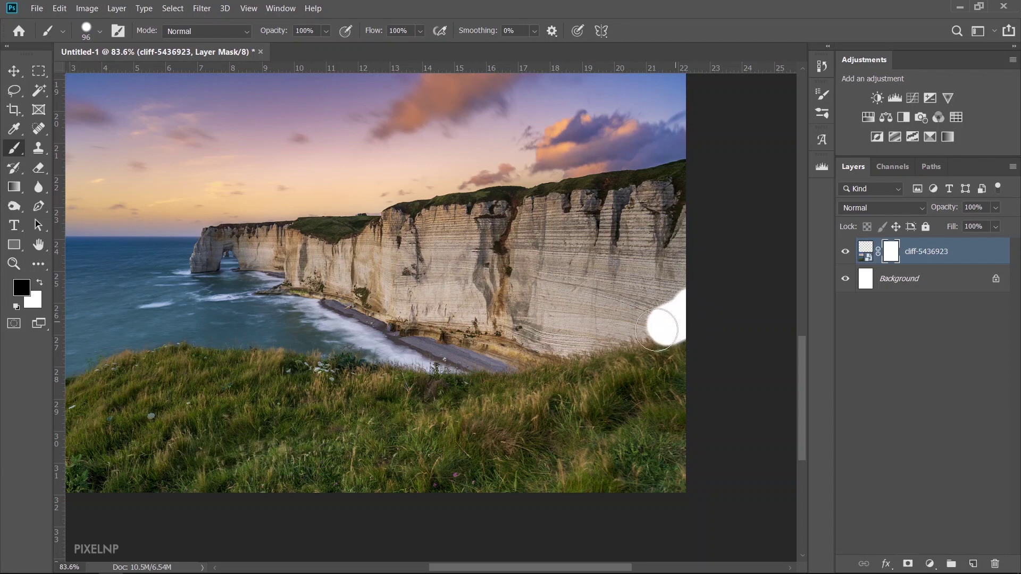
scroll(251, 343, "down", 2)
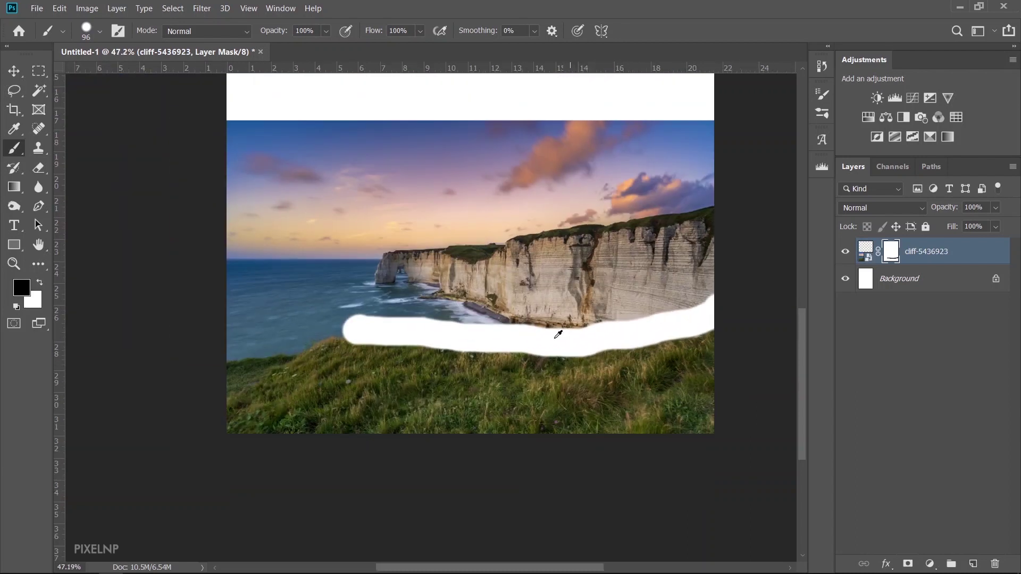
mouse_move(399, 319)
left_mouse_down()
mouse_move(239, 307)
mouse_move(297, 138)
left_mouse_up()
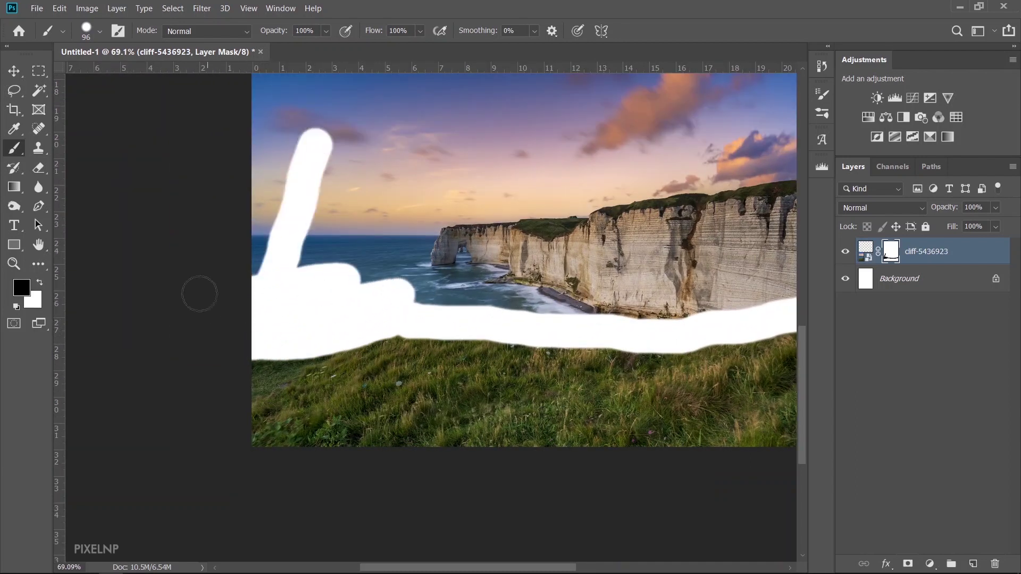
scroll(261, 277, "down", 2)
key("bracketright")
key("bracketright")
key("bracketright")
mouse_move(425, 212)
left_mouse_down()
mouse_move(289, 262)
mouse_move(414, 320)
mouse_move(707, 228)
mouse_move(684, 315)
mouse_move(536, 308)
mouse_move(443, 320)
mouse_move(615, 319)
left_mouse_up()
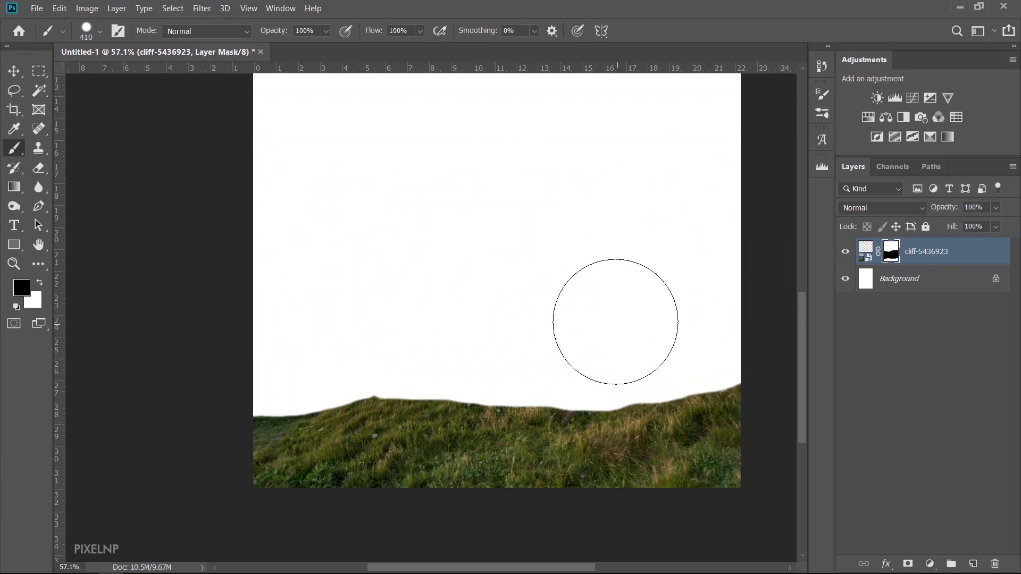
left_click(988, 262)
Duplicate the masked grass layer and flip the copy horizontally.
key("ctrl+j")
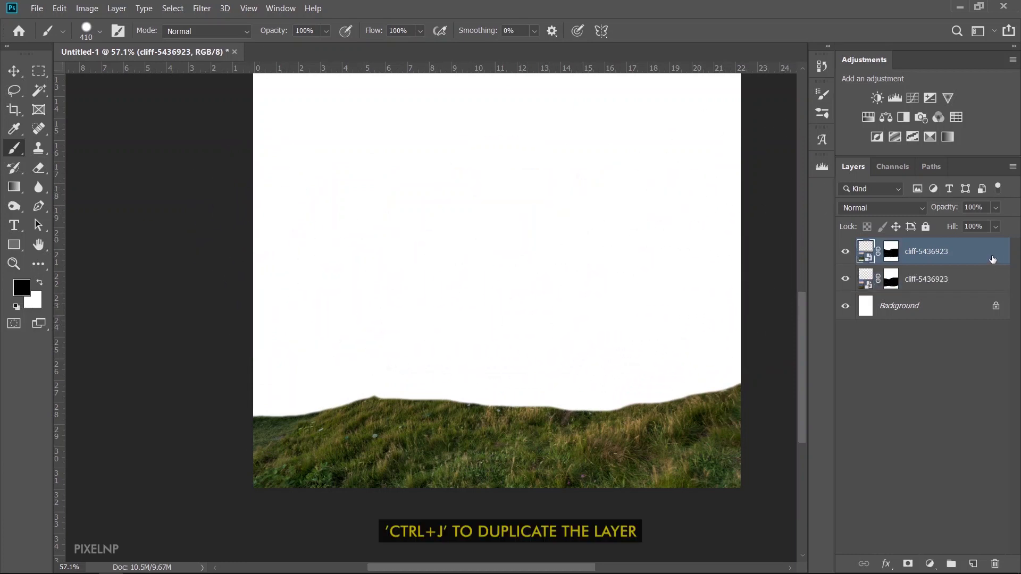
left_click(10, 75)
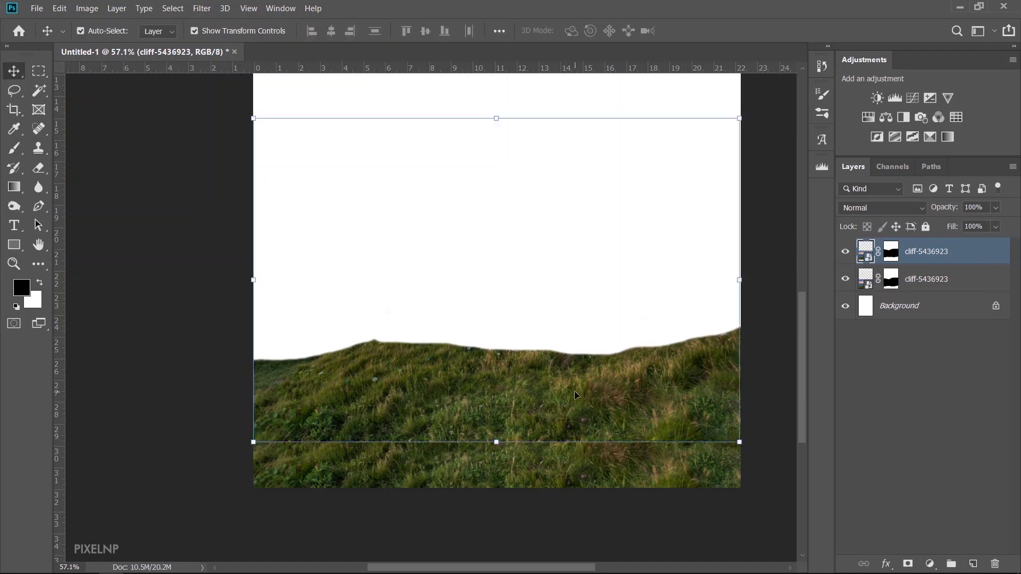
key("ctrl+t")
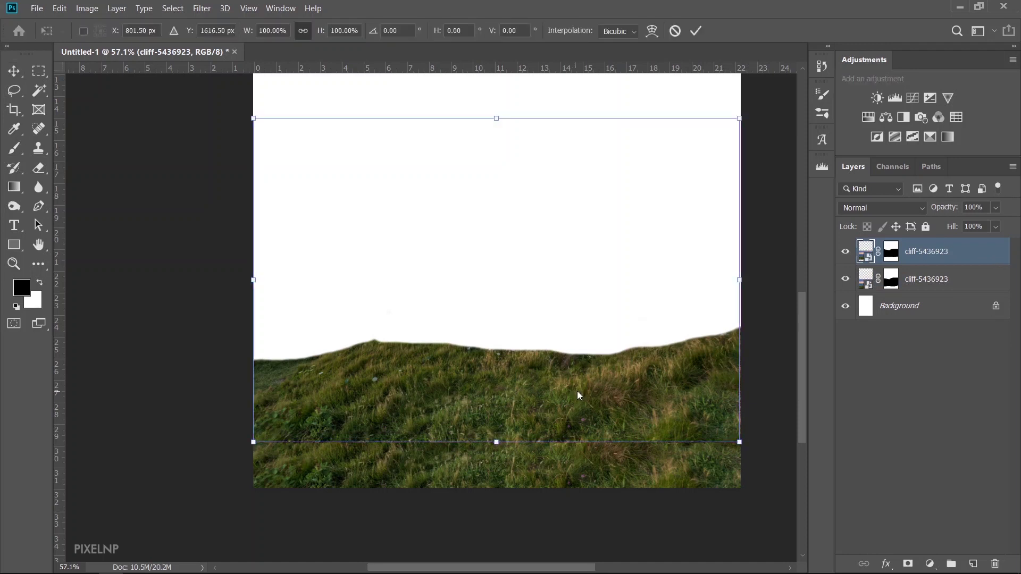
right_click(577, 392)
left_click(613, 555)
scroll(515, 366, "down", 2)
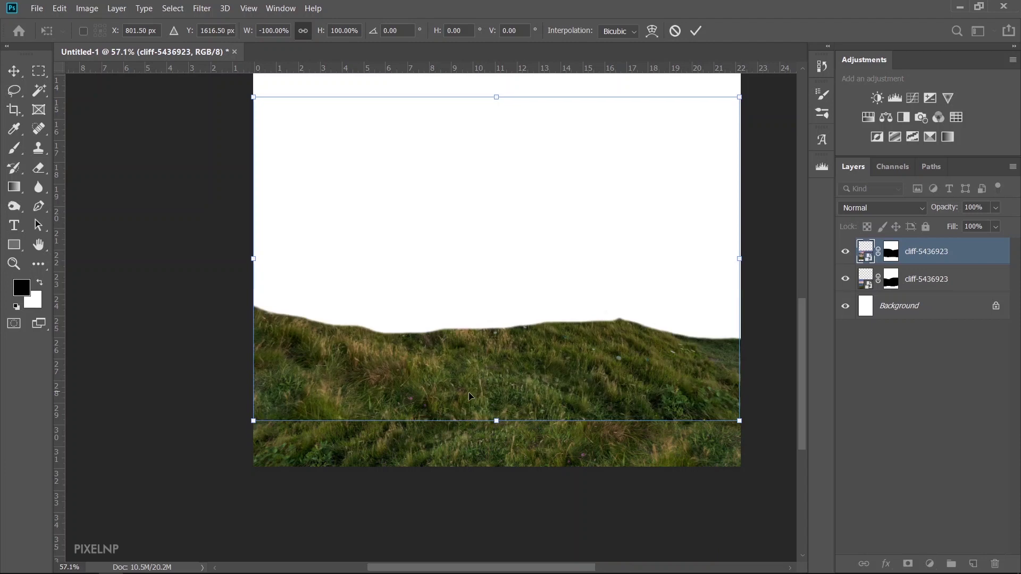
left_click_drag(515, 365, 515, 372)
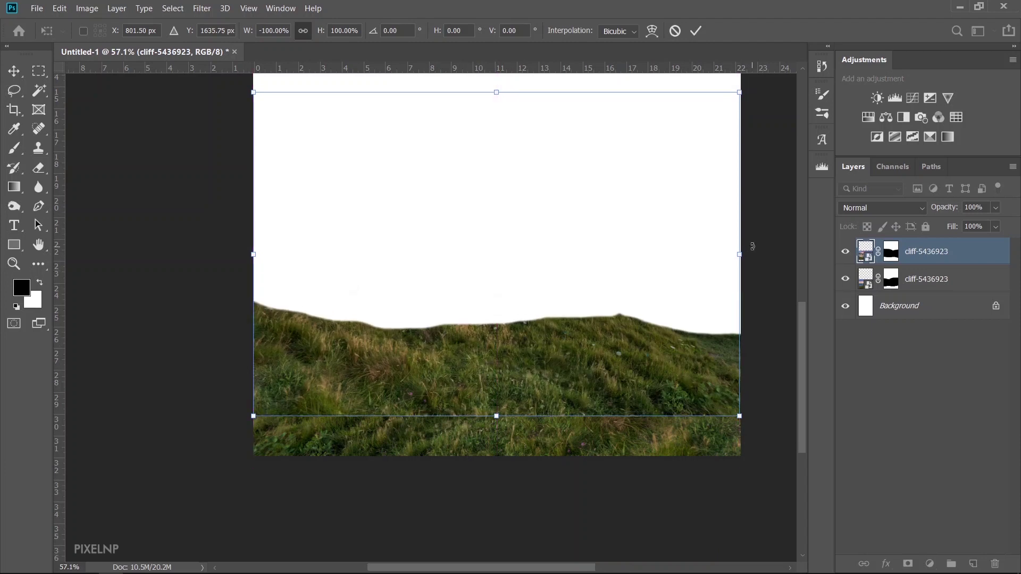
Tilt the flipped grass 1.55°, widen it to 101.63%, raise it slightly and commit.
left_click_drag(754, 248, 775, 235)
left_click_drag(560, 337, 561, 344)
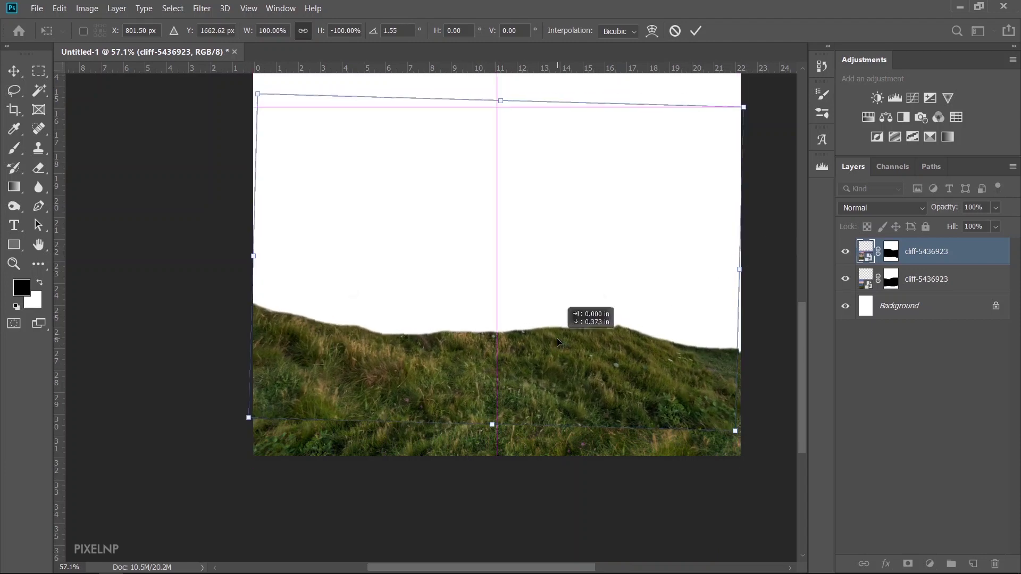
left_click_drag(251, 257, 246, 254)
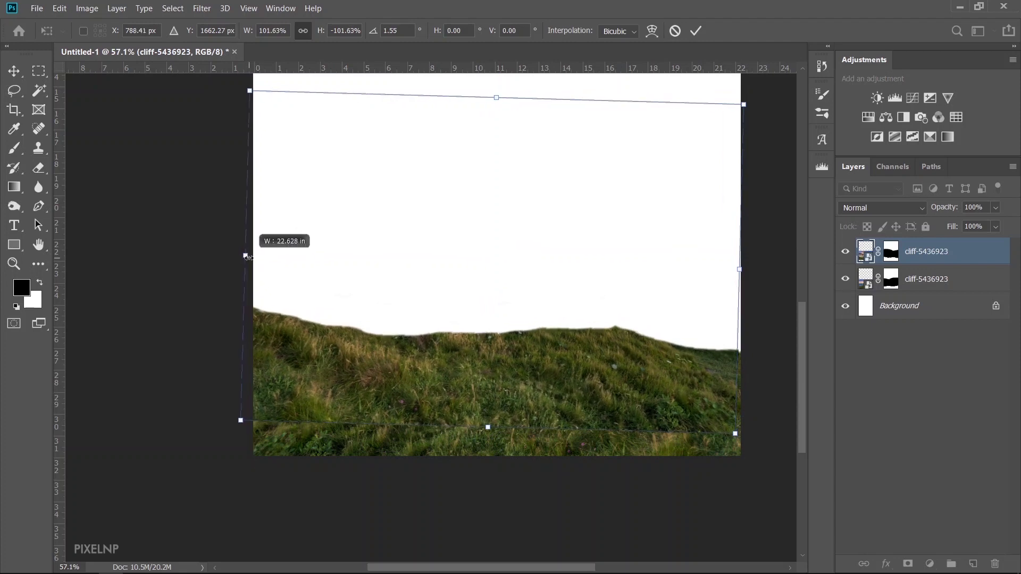
left_click_drag(519, 362, 519, 348)
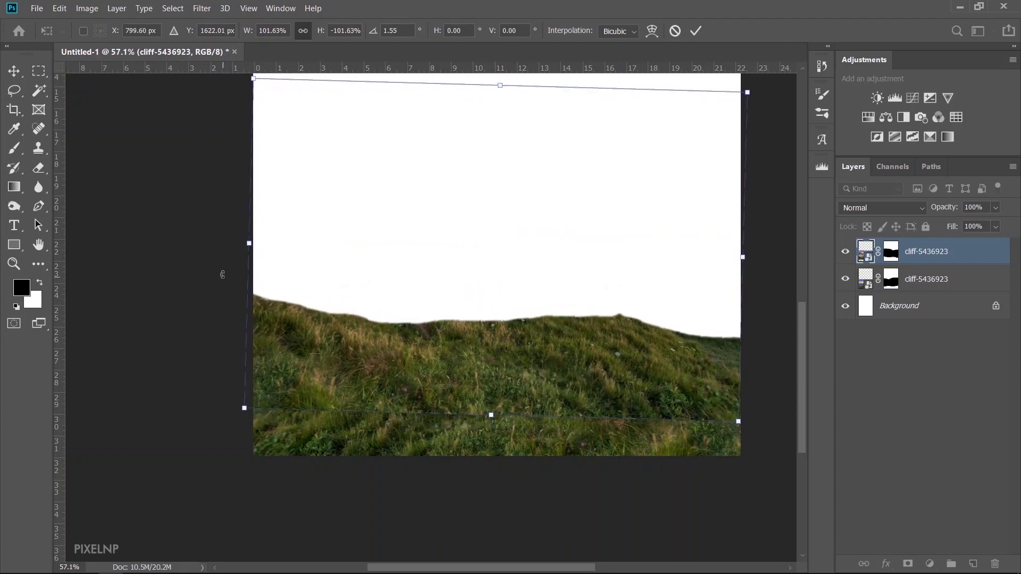
key("Return")
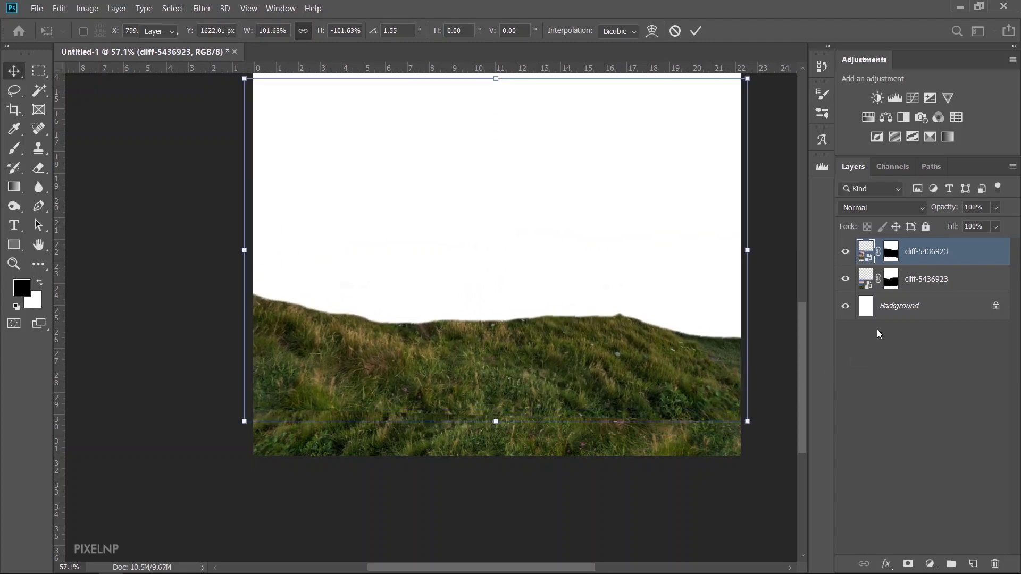
left_click(893, 252)
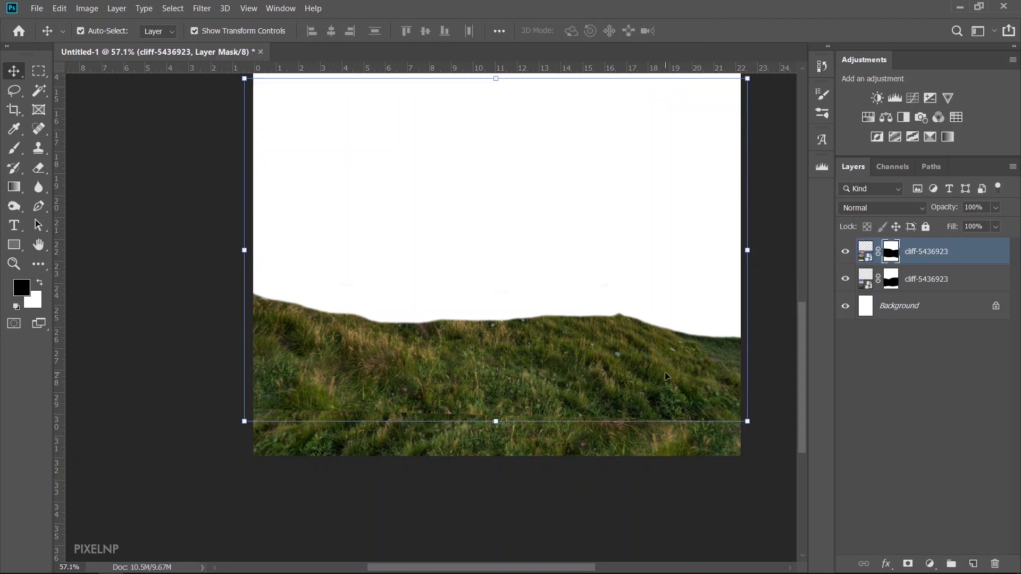
Set the brush to 12% hardness and about 62 px.
right_click(667, 376)
left_click(15, 148)
right_click(518, 260)
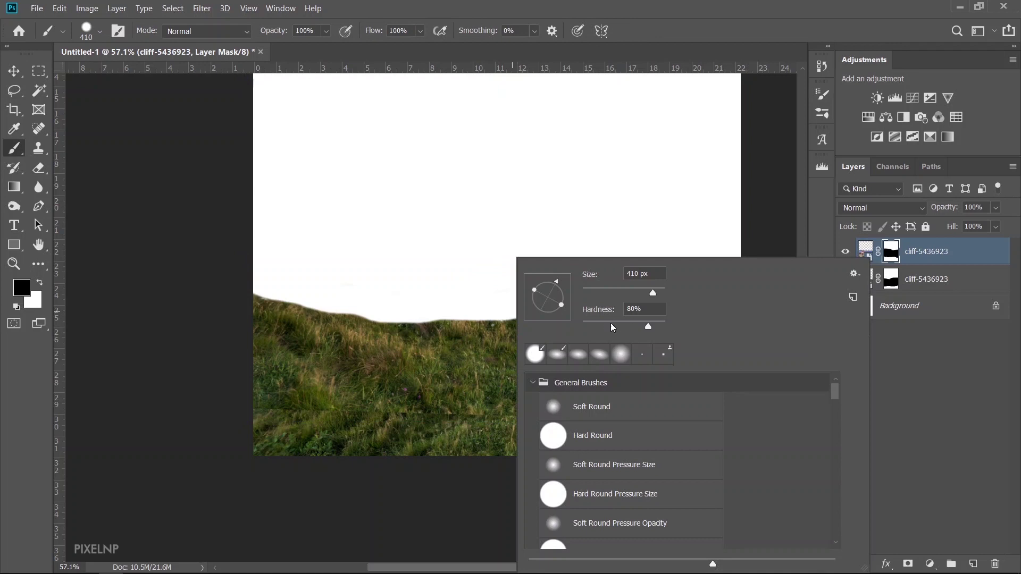
left_click_drag(611, 324, 593, 326)
left_click_drag(616, 293, 609, 294)
key("Return")
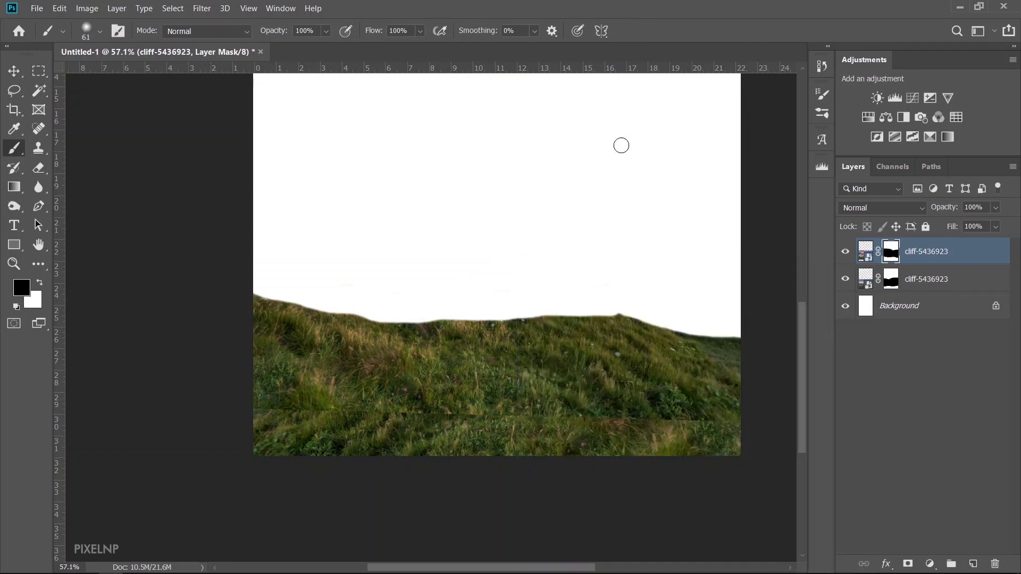
Paint the mask with a 140 px brush to blend the seam between the grass layers.
scroll(572, 379, "up", 2, "alt")
scroll(571, 379, "up", 2, "alt")
left_click_drag(571, 379, 612, 378)
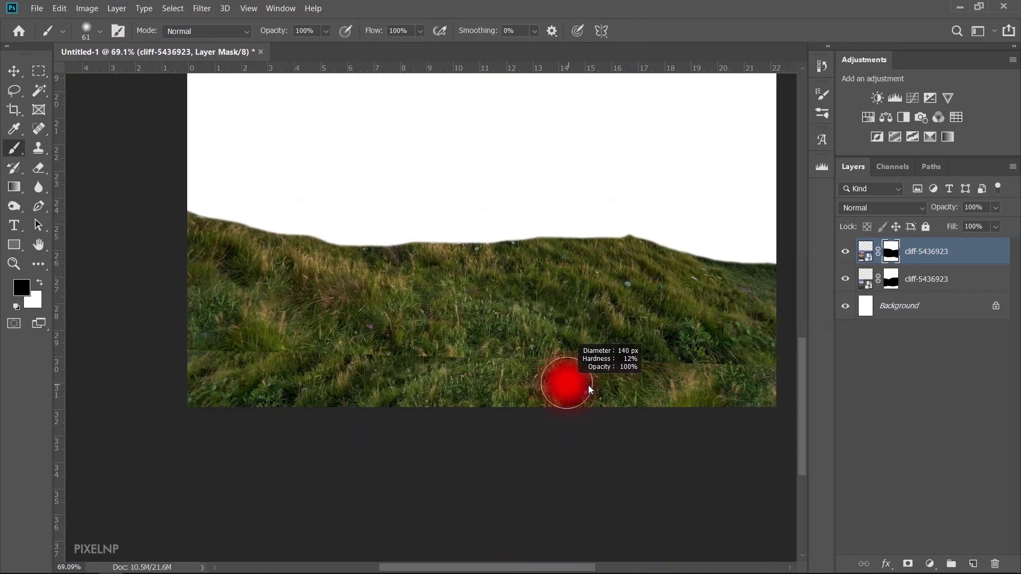
left_click_drag(665, 348, 190, 354)
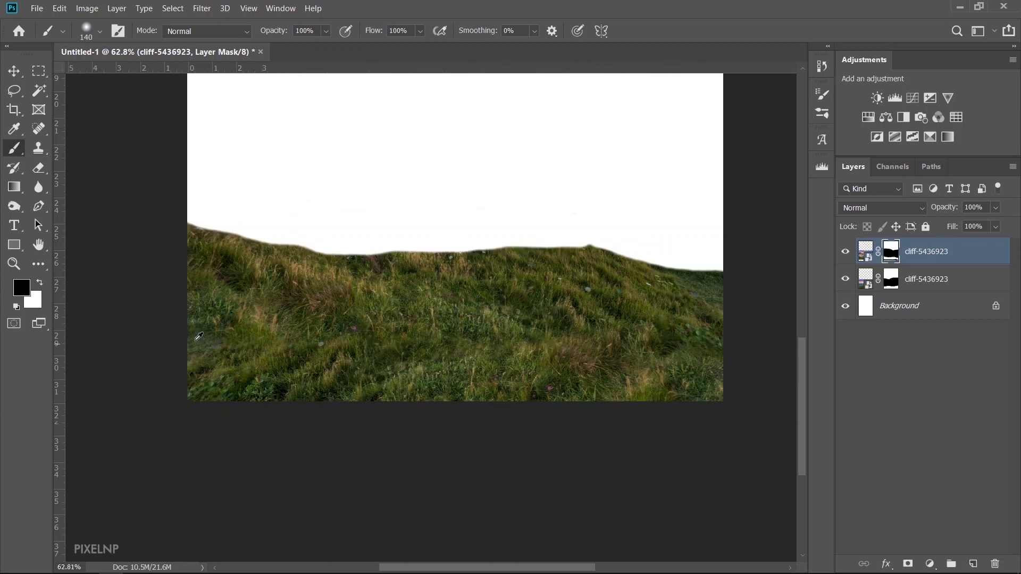
Bring up the brush presets and scroll down to the grass brushes.
scroll(627, 303, "up", 3)
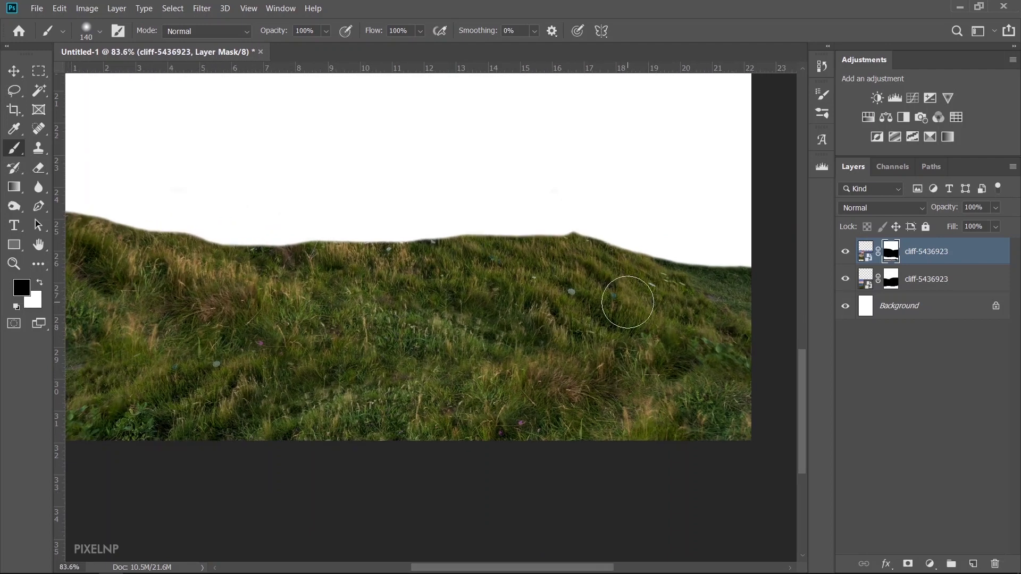
right_click(627, 302)
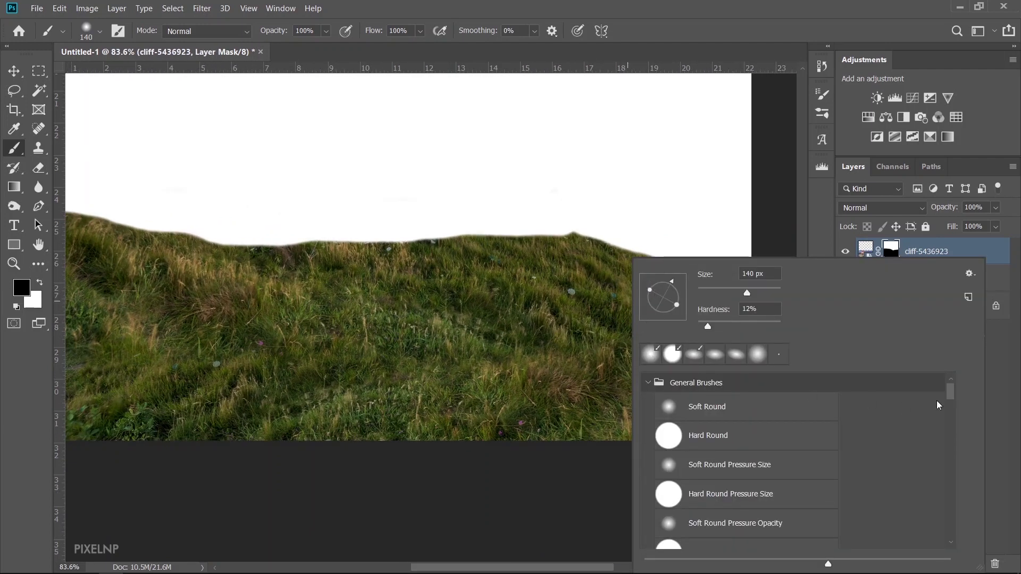
right_click(496, 226)
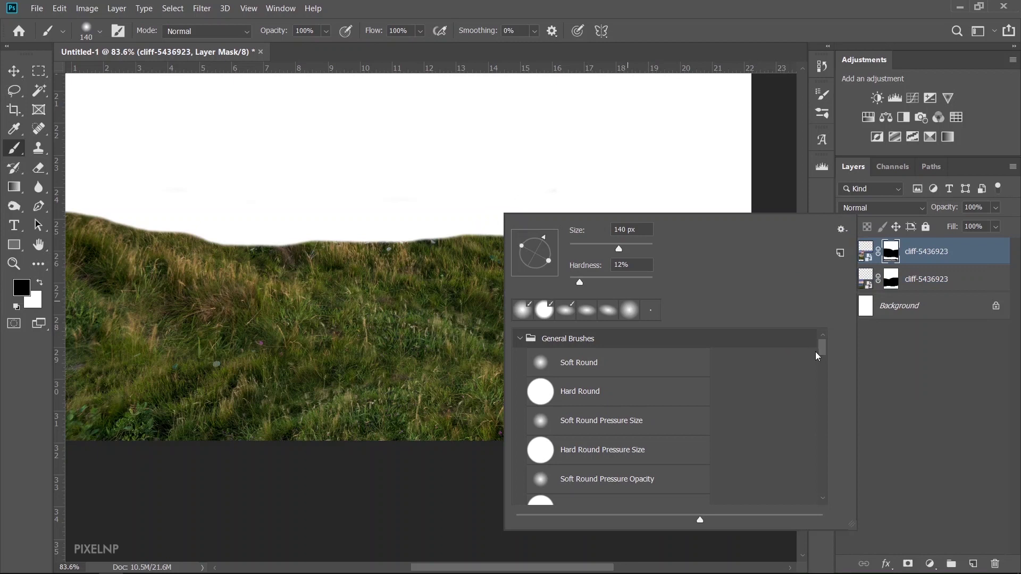
left_click_drag(818, 355, 813, 406)
Select grass brush preset 8 and enable Flip X Jitter under Shape Dynamics in Brush Settings.
left_click(541, 438)
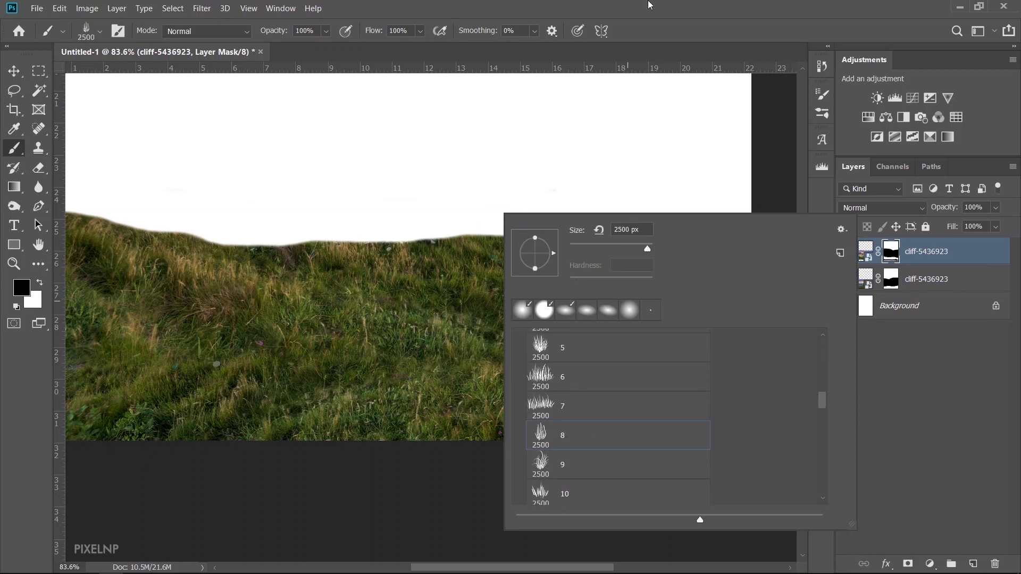
left_click(670, 7)
left_click(287, 8)
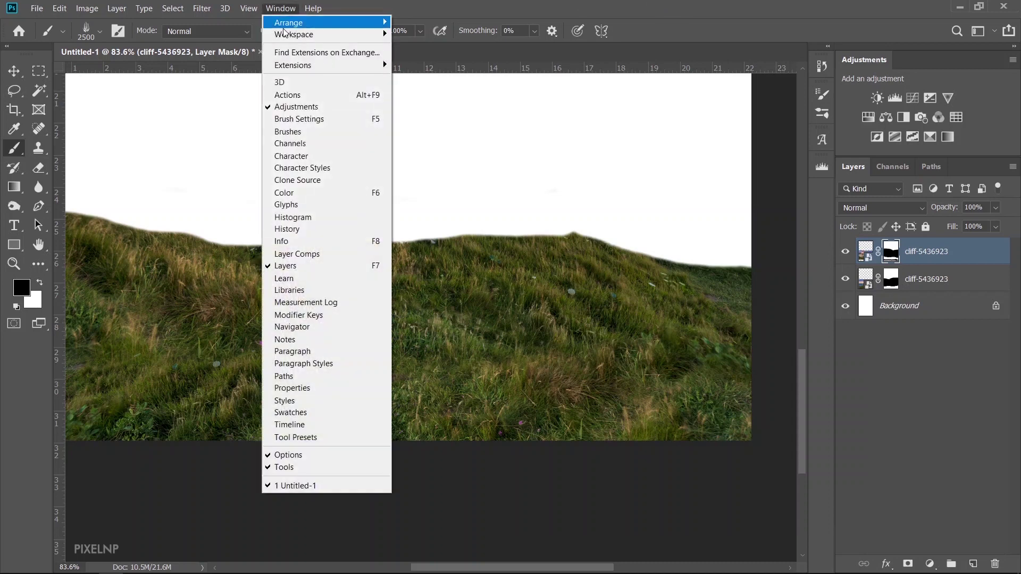
left_click(302, 118)
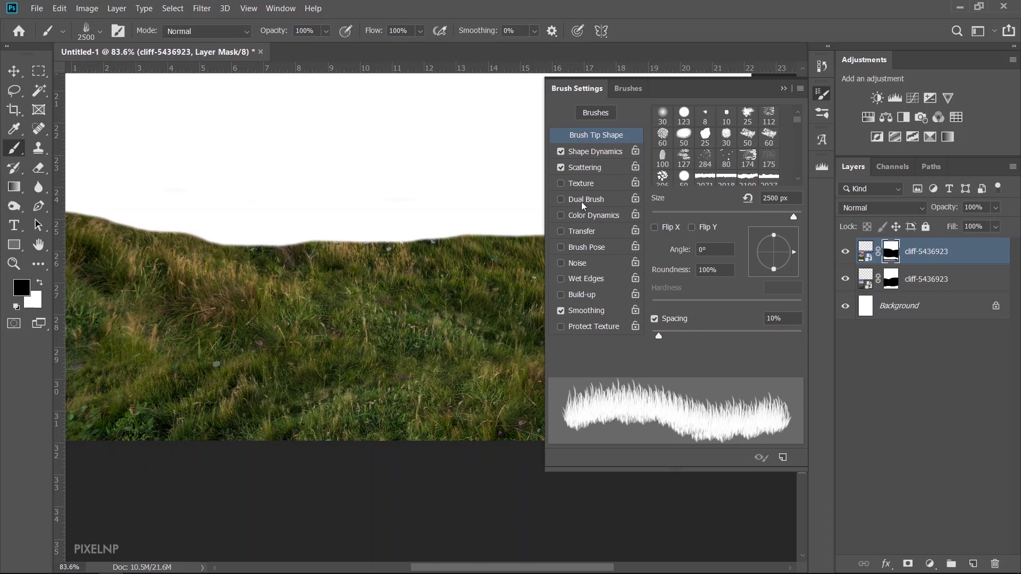
left_click(599, 169)
left_click(601, 153)
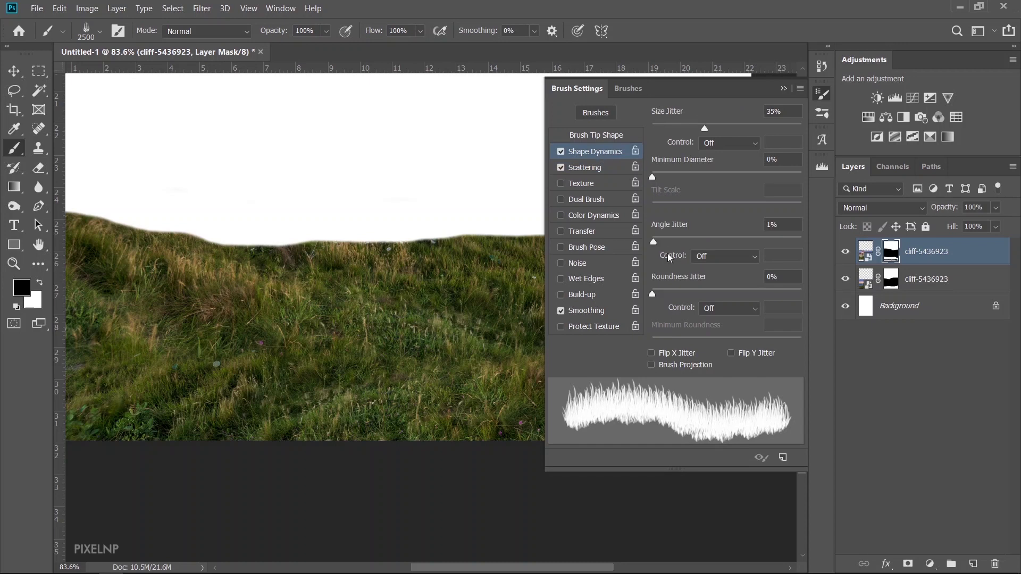
left_click(652, 354)
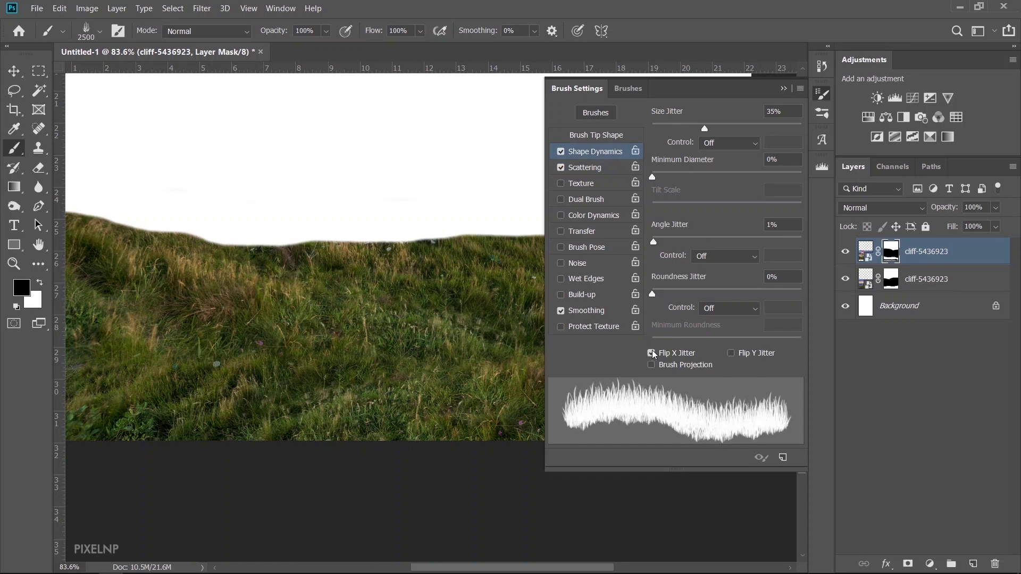
left_click(783, 92)
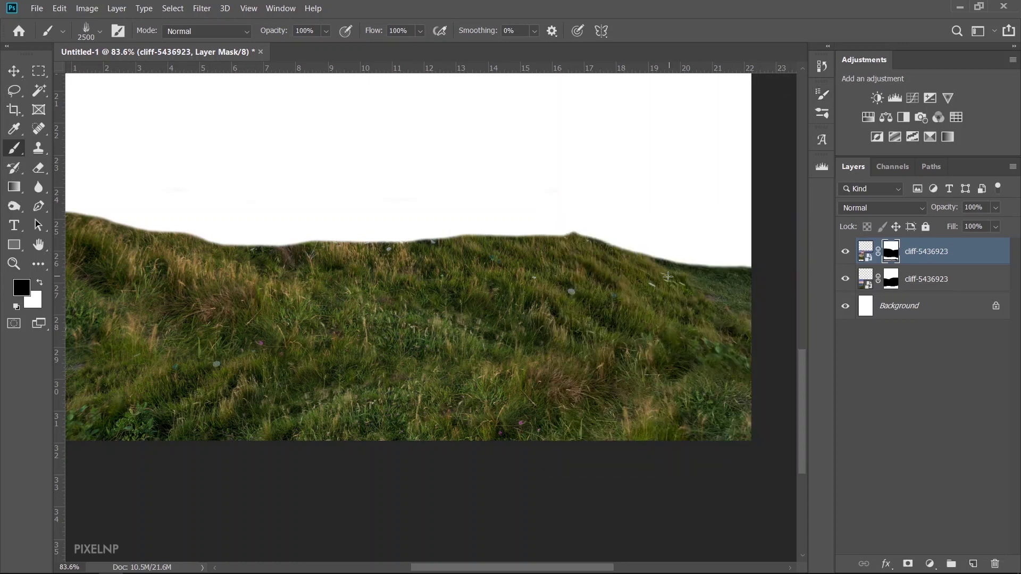
scroll(428, 254, "up", 2)
scroll(427, 255, "down", 1)
Confirm the grass preset and paint grass blades into the mask along the right of the crest.
scroll(686, 292, "up", 3)
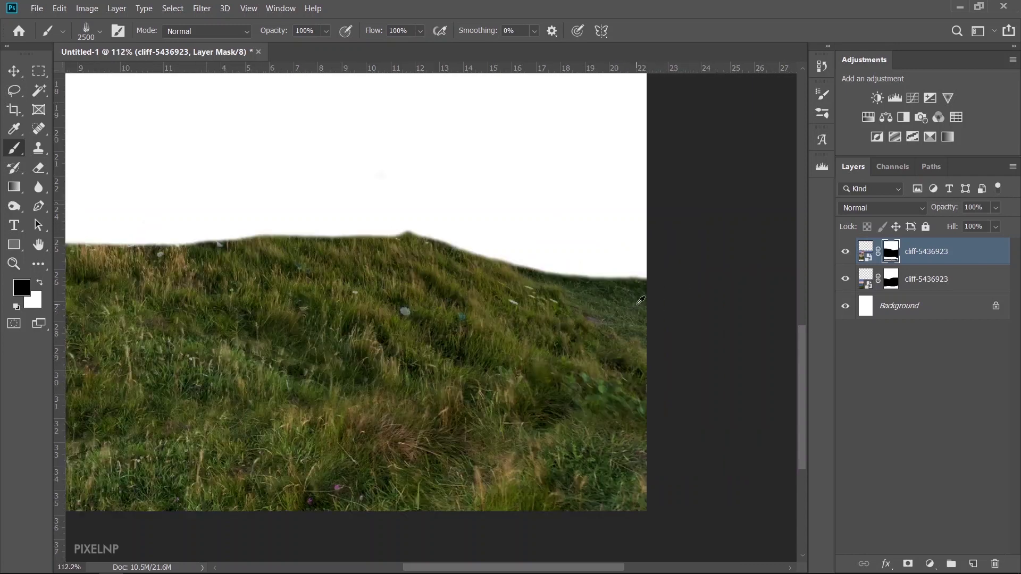
right_click(628, 279)
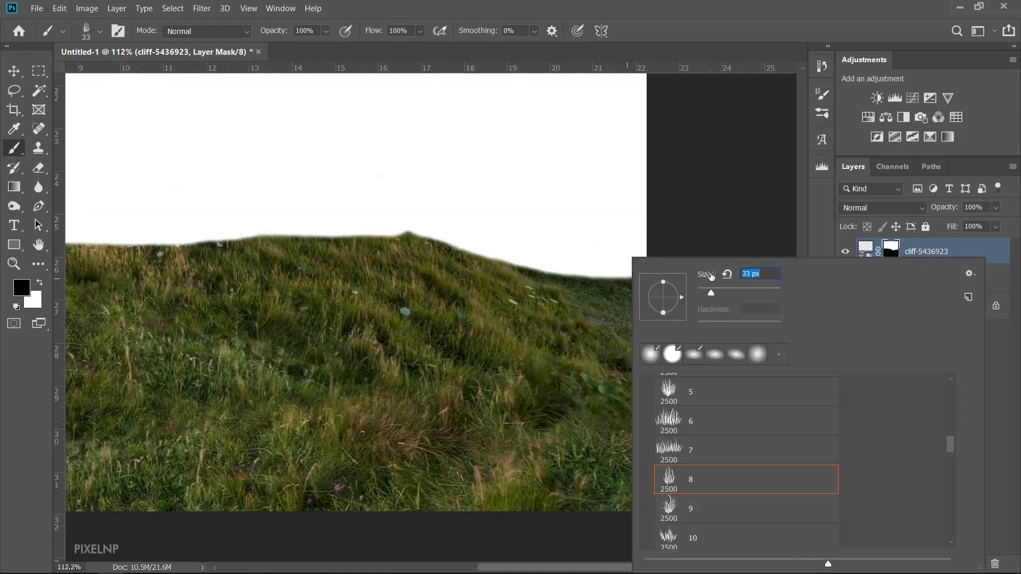
key("Return")
scroll(628, 266, "up", 2)
scroll(633, 282, "up", 2)
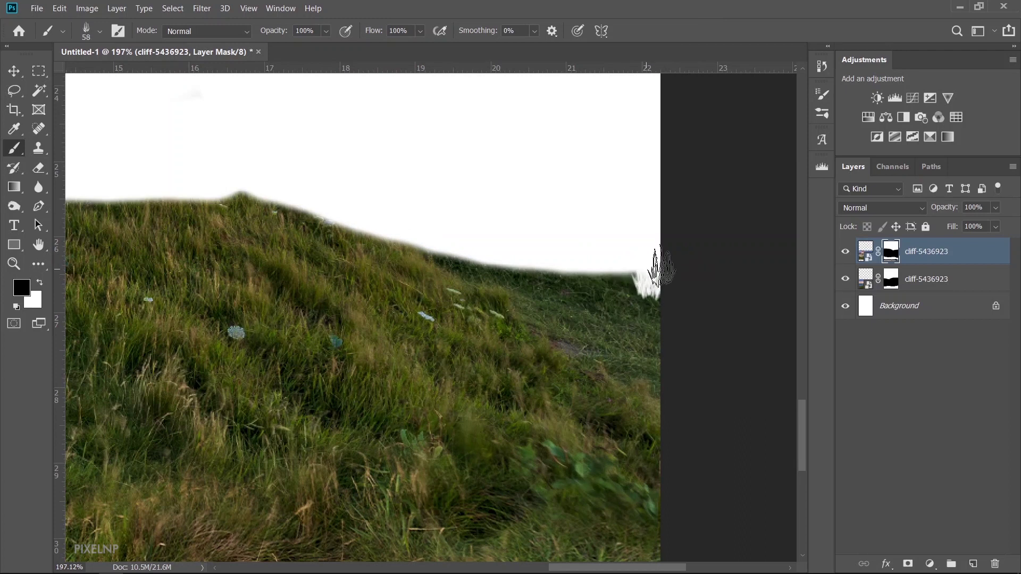
left_click_drag(652, 271, 229, 198)
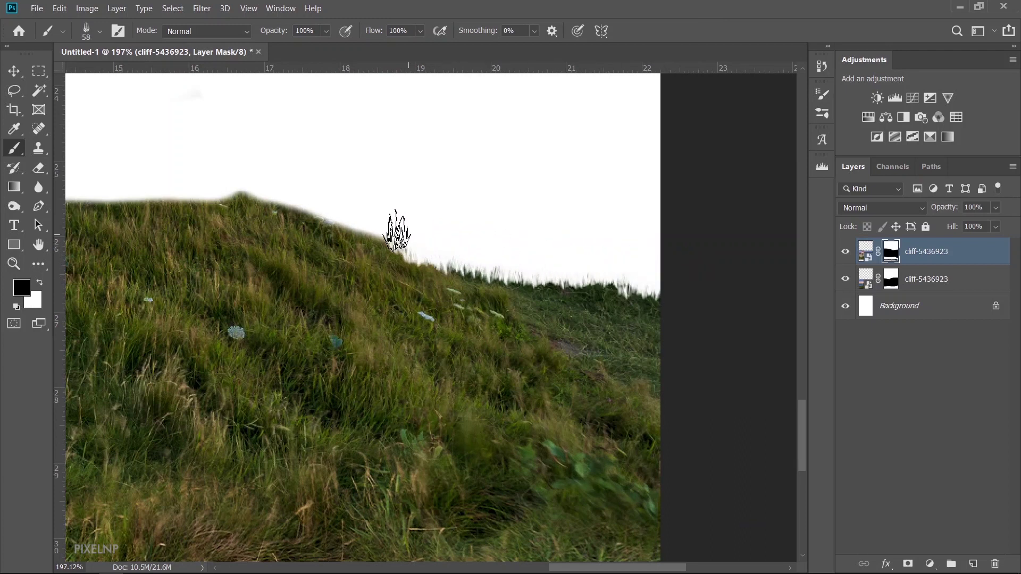
Paint grass blades along the left part of the hill crest.
scroll(766, 304, "down", 6)
scroll(765, 305, "up", 2)
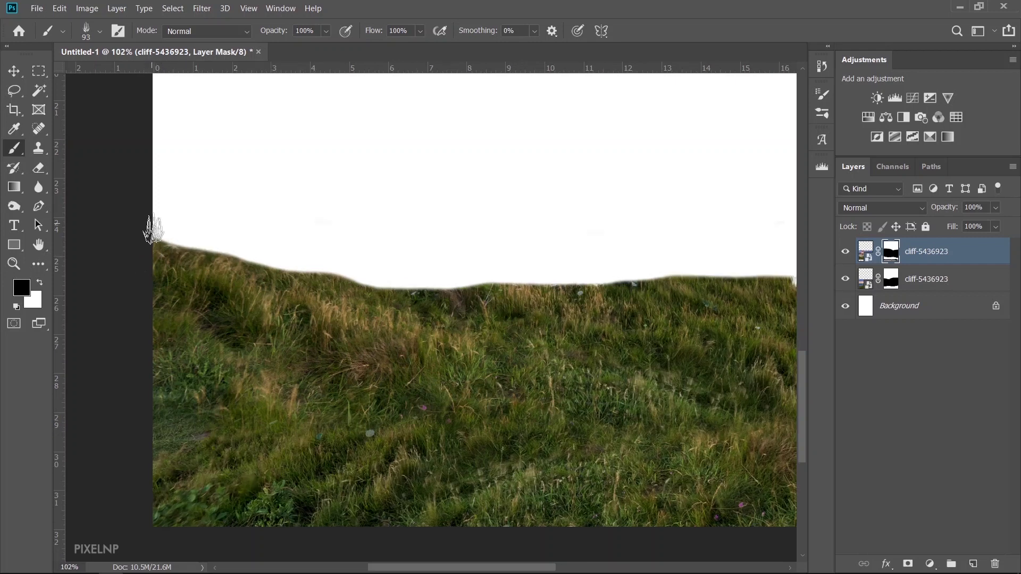
mouse_move(153, 234)
left_mouse_down()
mouse_move(287, 260)
mouse_move(755, 266)
left_mouse_up()
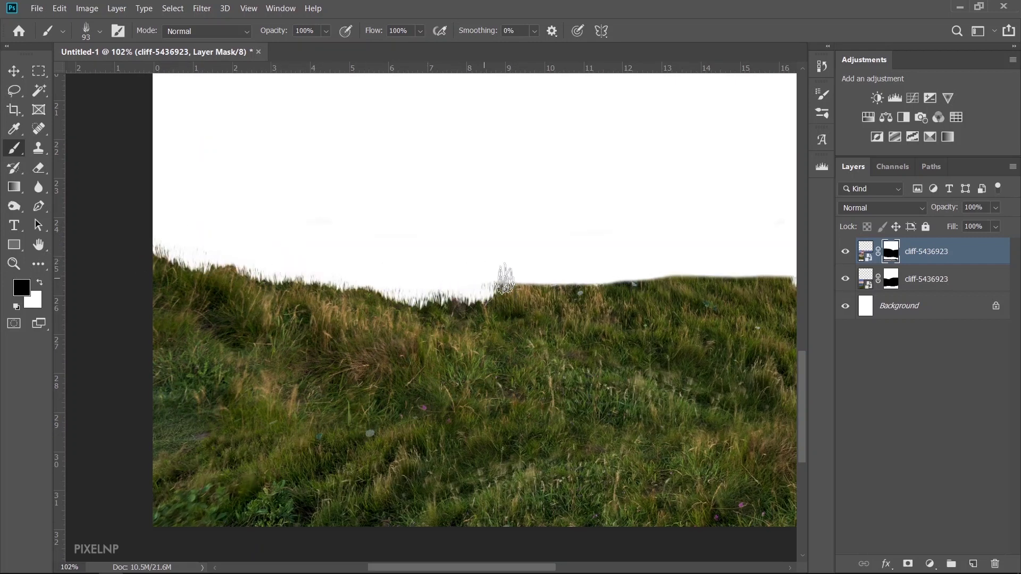
scroll(207, 254, "down", 2)
scroll(635, 246, "up", 3)
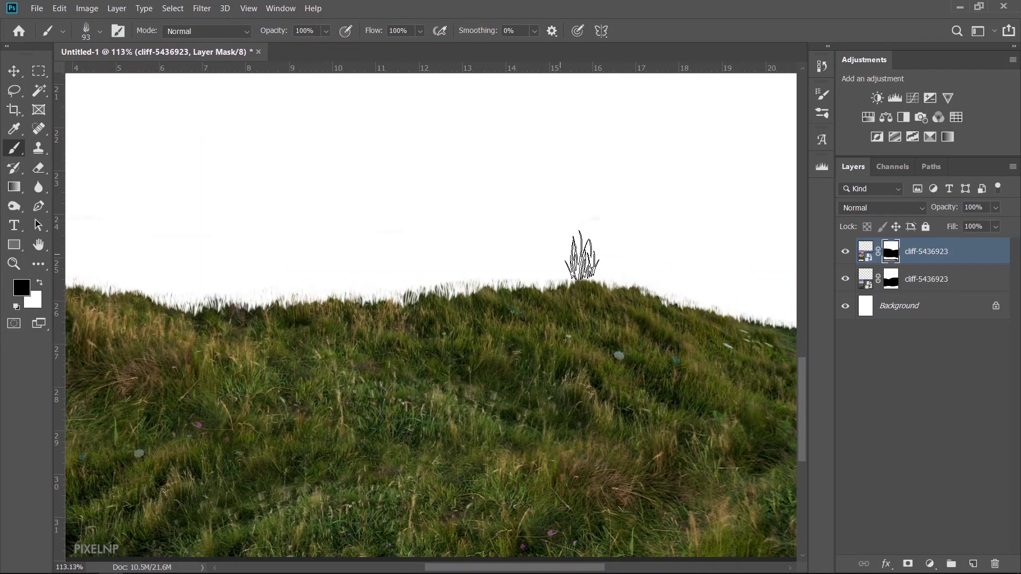
scroll(520, 258, "down", 2)
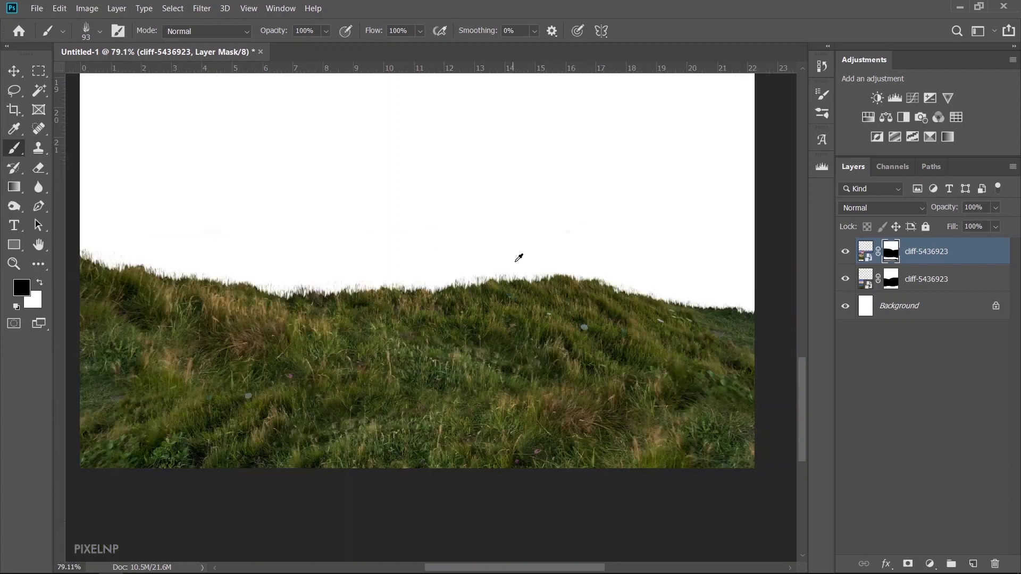
scroll(519, 257, "down", 2)
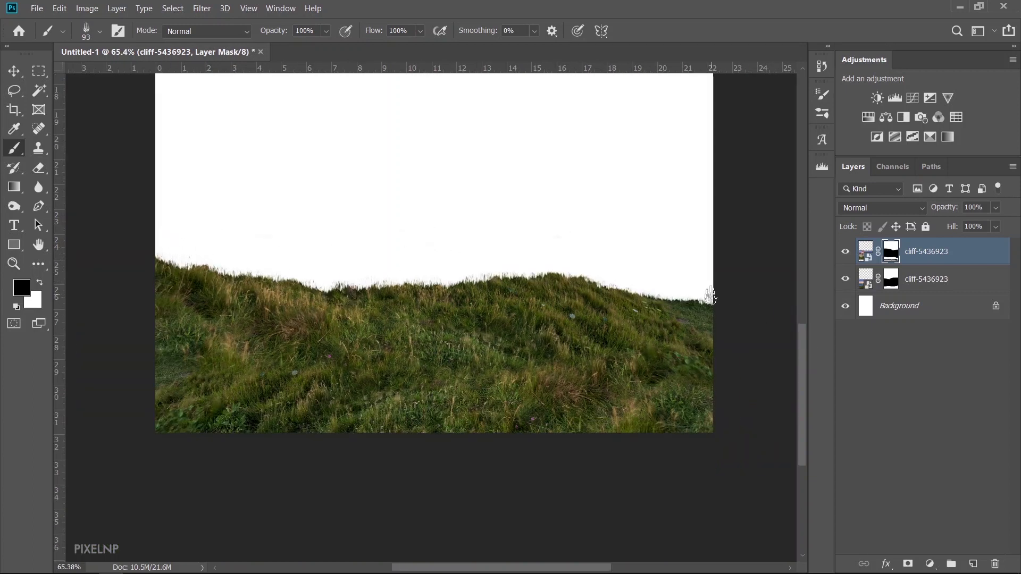
Convert both cliff layers into one smart object named 'cliff', then return to the raw folder.
scroll(437, 380, "up", 2)
scroll(441, 375, "down", 2)
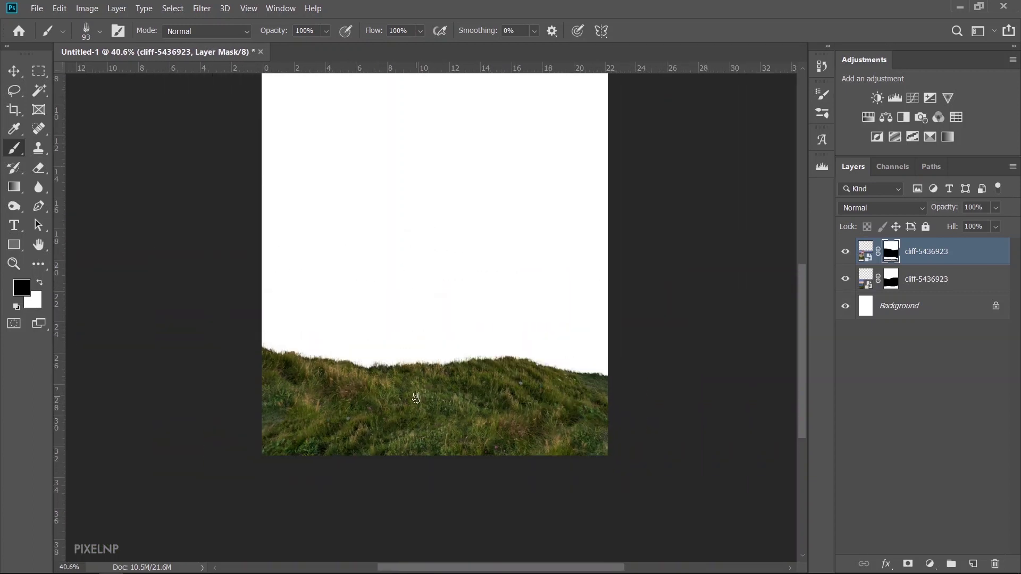
scroll(415, 398, "up", 2)
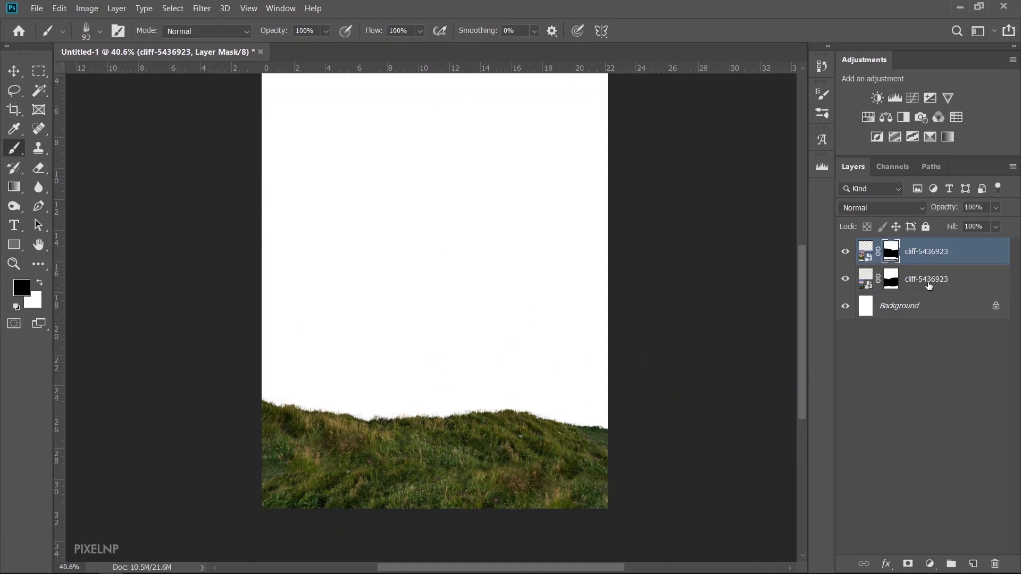
left_click(928, 282, "shift")
right_click(934, 283)
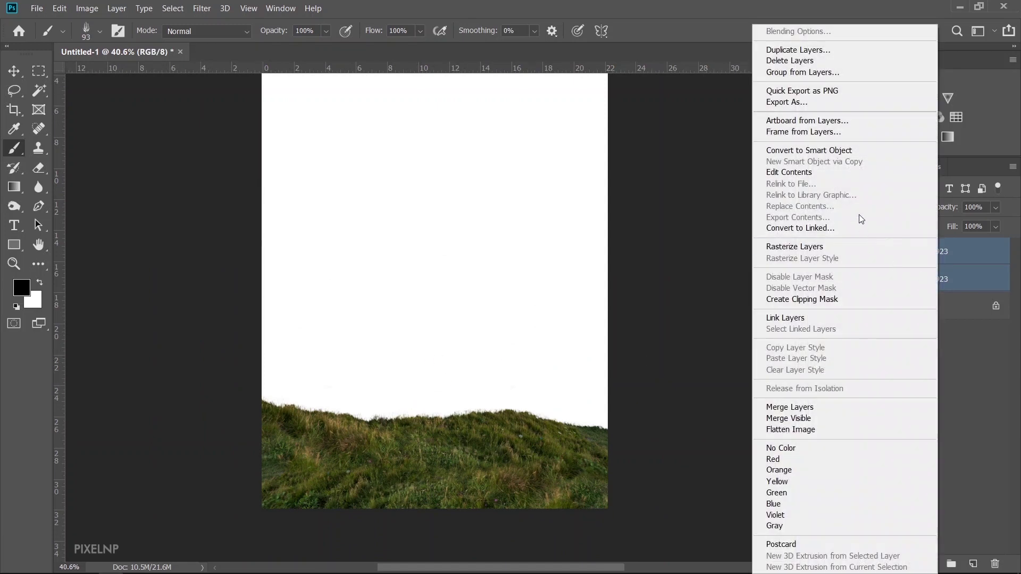
left_click(859, 150)
type("clif")
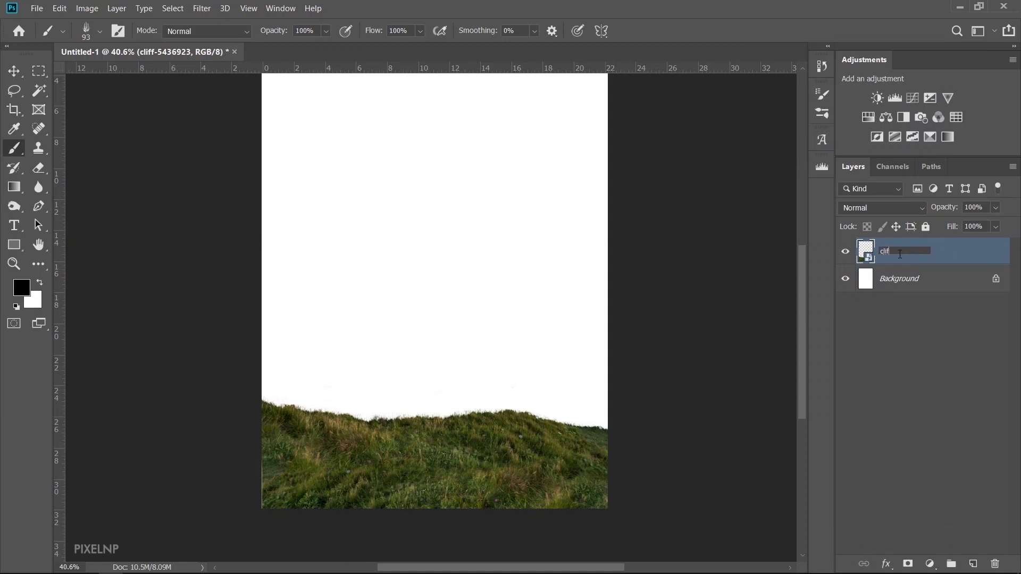
type("f")
key("Return")
key("alt+Tab")
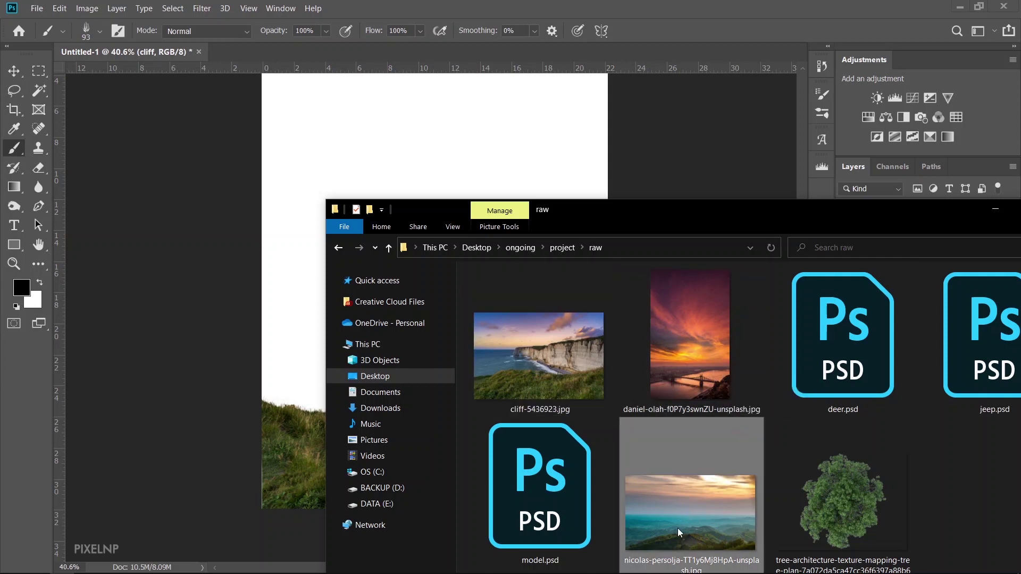
Place the sunset valley photo below the cliff layer, scale it to about 91.5% and shift it left.
left_click(300, 208)
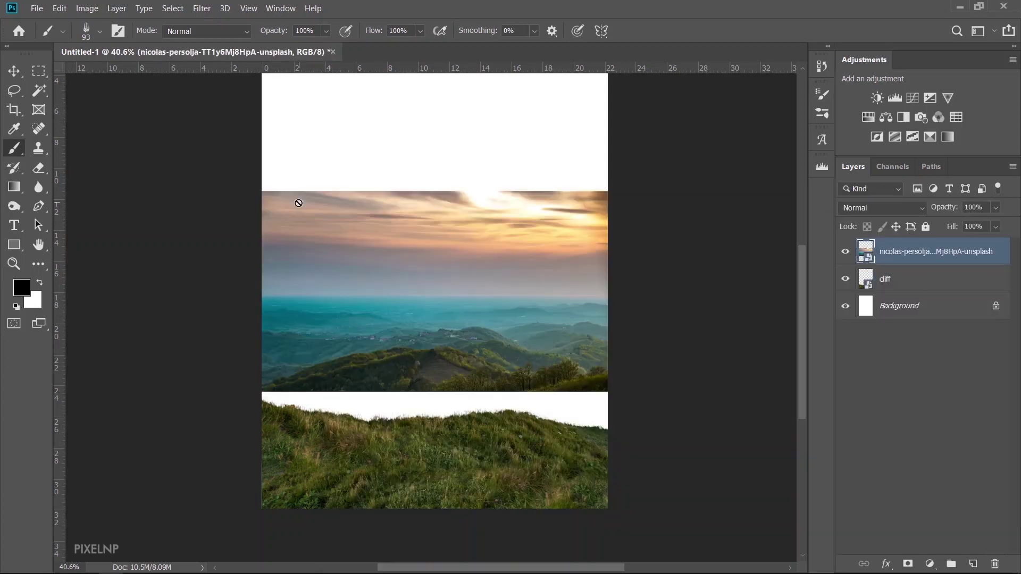
left_click(13, 70)
left_click_drag(391, 295, 384, 326)
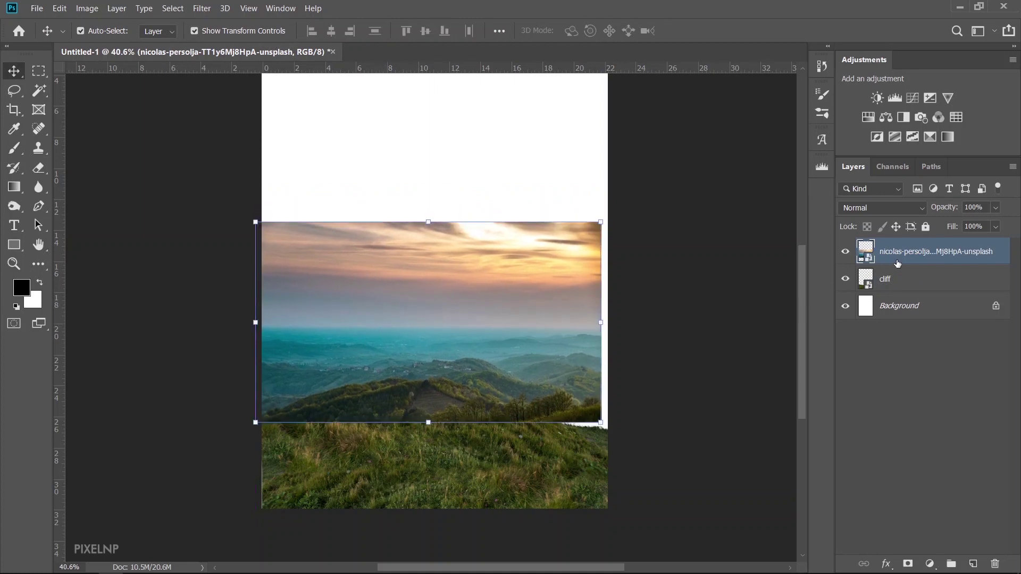
left_click_drag(898, 264, 896, 293)
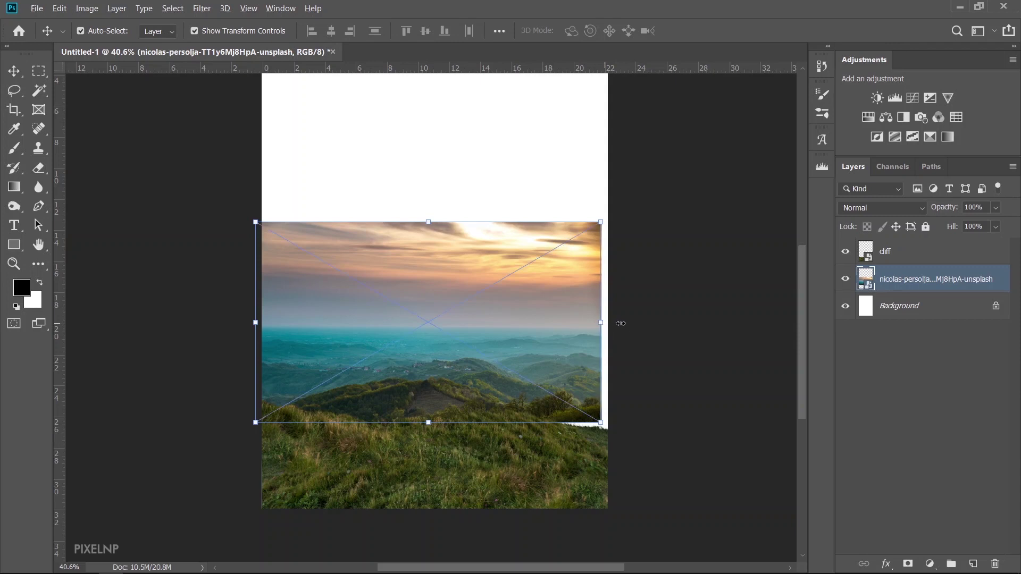
mouse_move(604, 324)
left_mouse_down()
mouse_move(651, 320)
mouse_move(648, 307)
left_mouse_up()
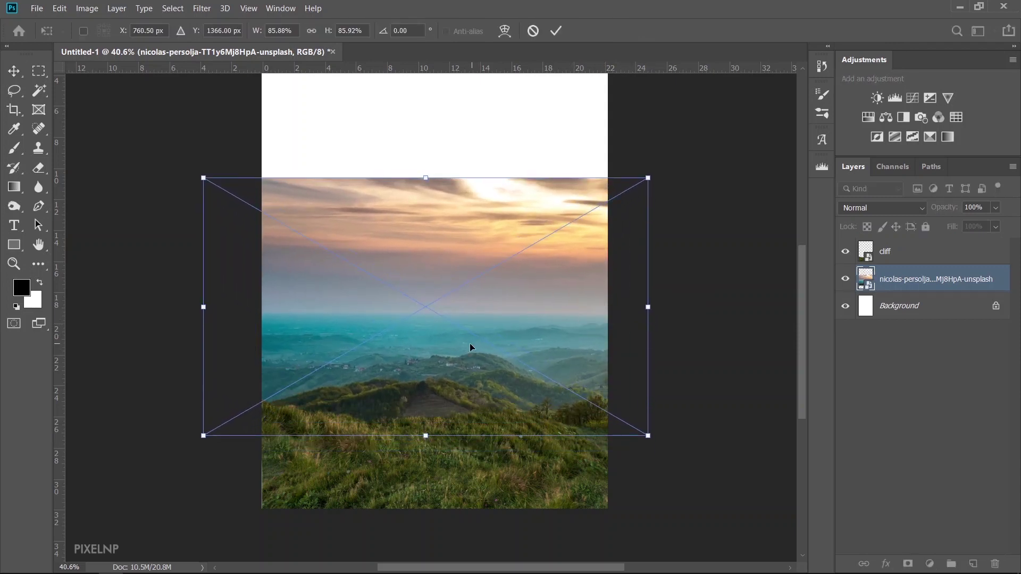
left_click_drag(470, 343, 468, 342)
left_click_drag(400, 354, 391, 333)
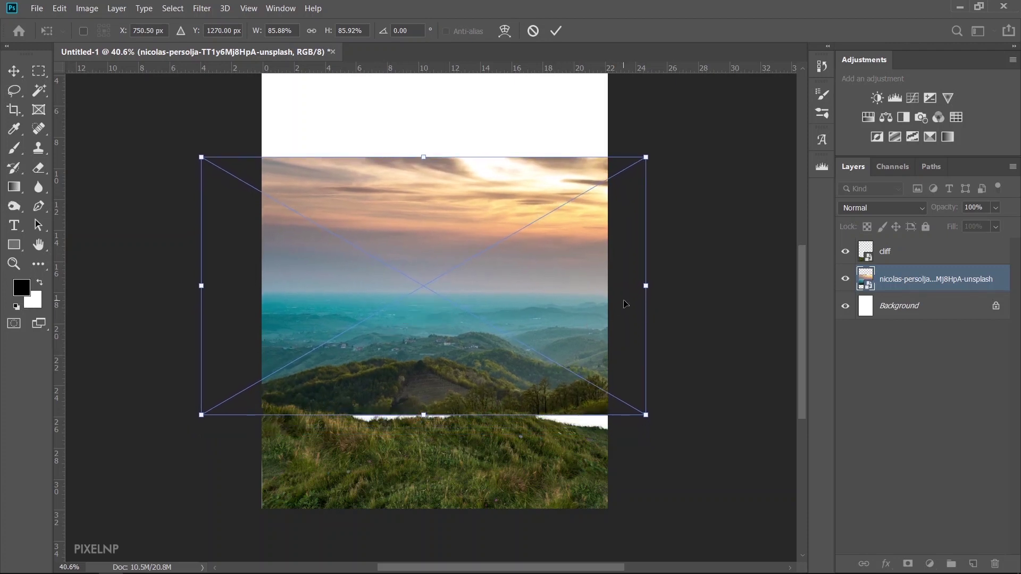
left_click_drag(650, 284, 672, 285)
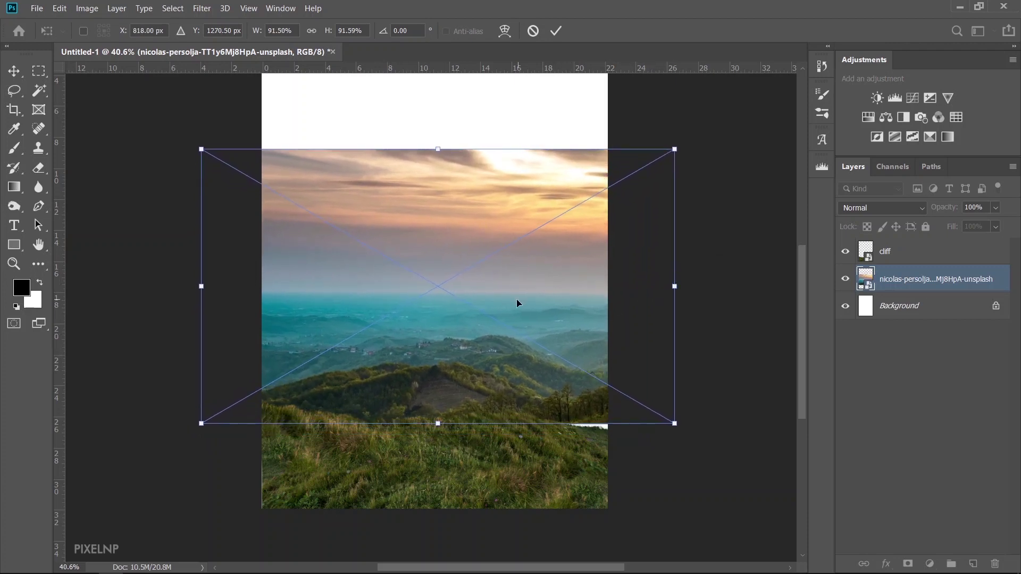
left_click_drag(520, 301, 478, 303)
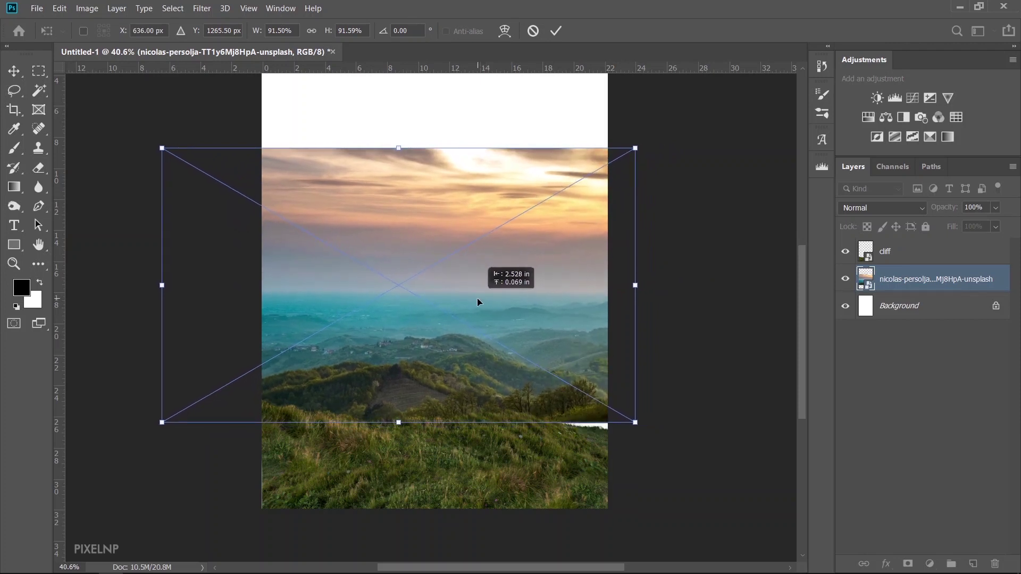
key("Return")
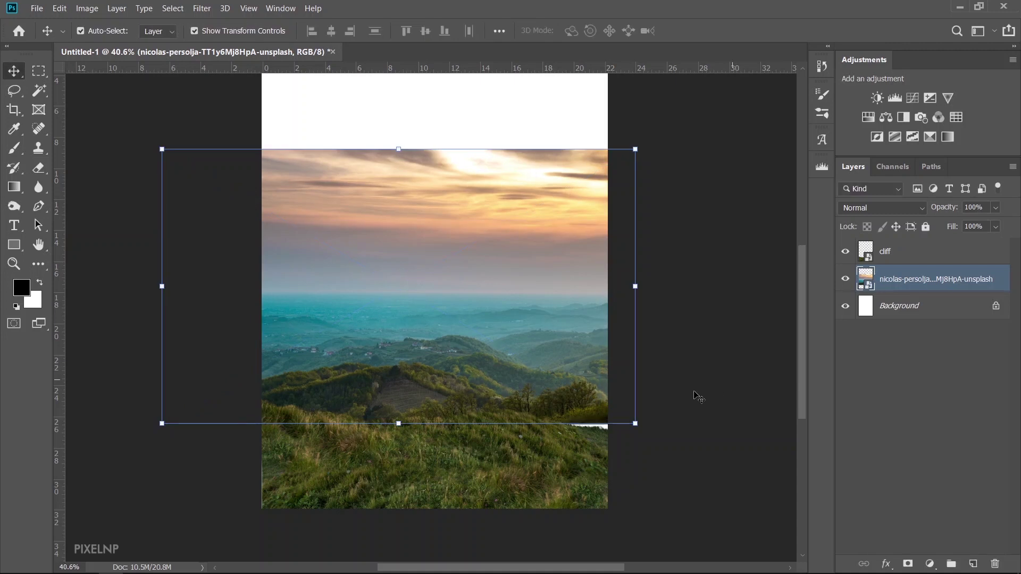
Warp the valley photo, pulling the lower-right edge down and bending the middle upward.
key("ctrl+t")
right_click(593, 383)
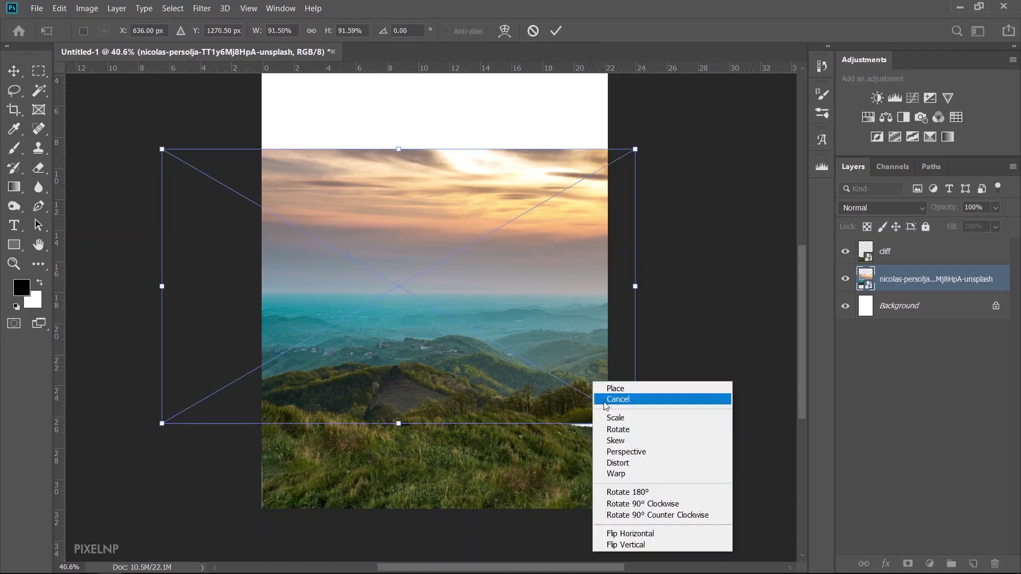
left_click(626, 473)
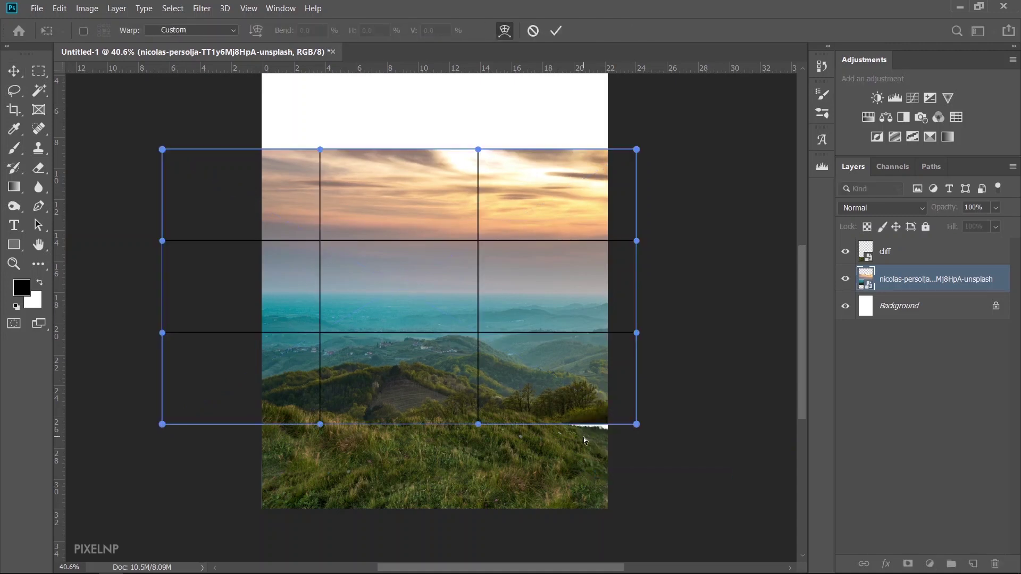
left_click_drag(591, 429, 595, 448)
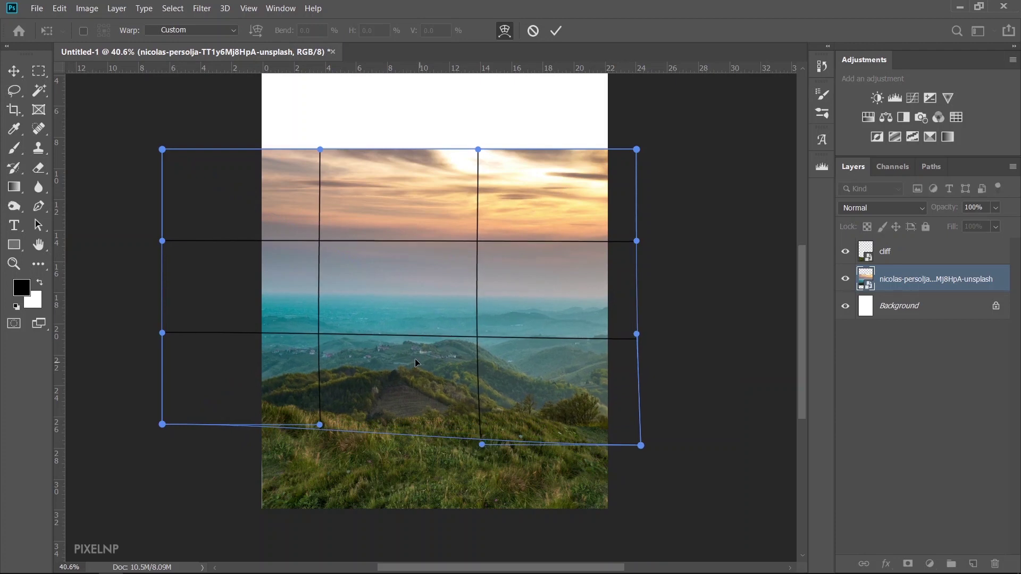
left_click_drag(418, 356, 433, 347)
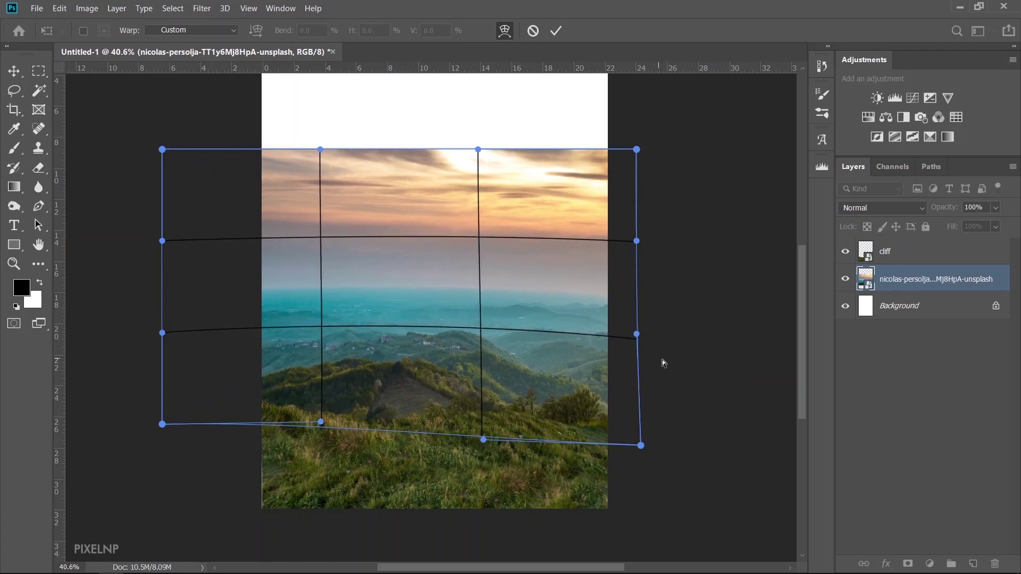
key("Return")
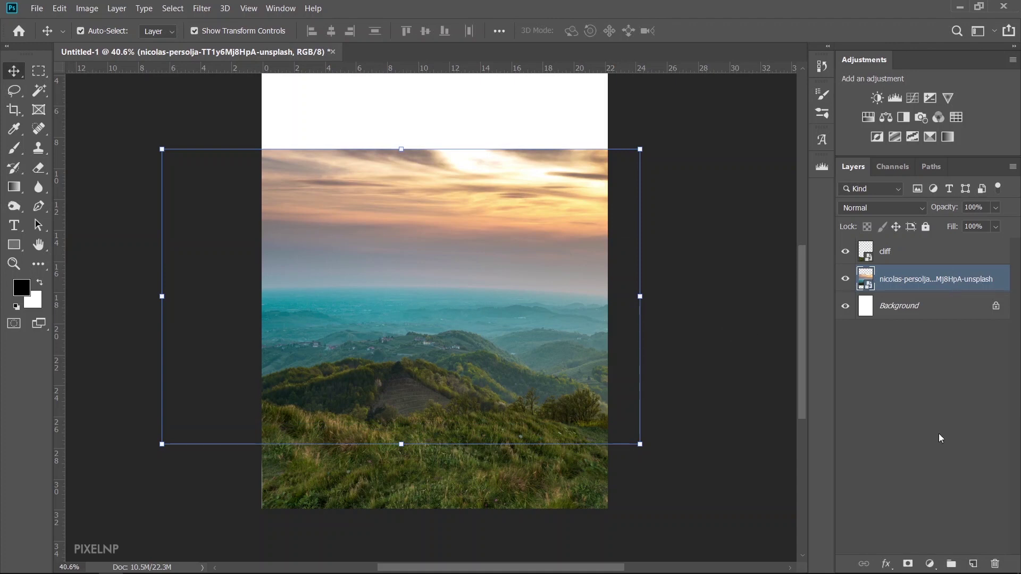
Add a layer mask to the valley photo and pick a soft round brush of about 463 px.
left_click(908, 563)
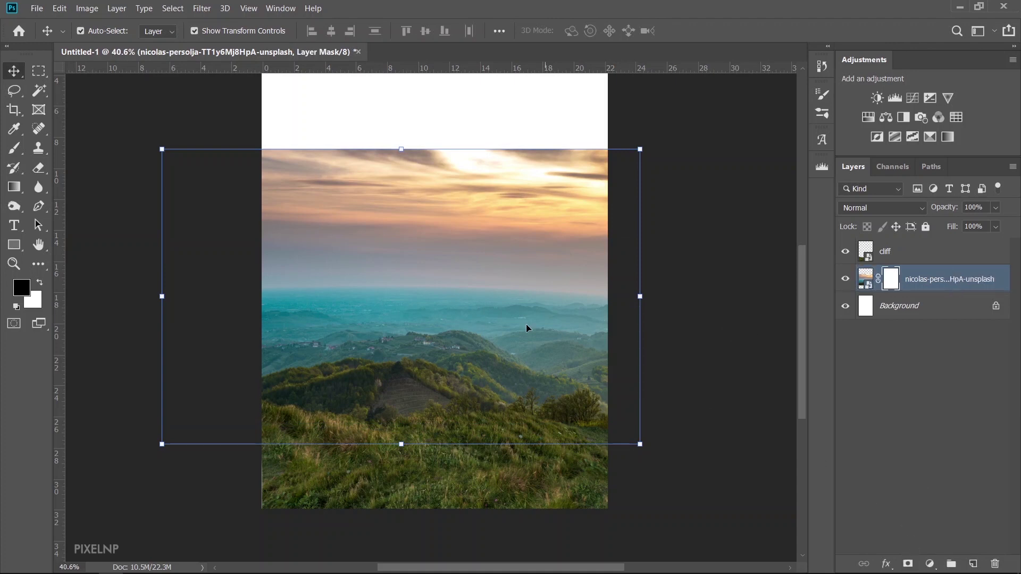
left_click(13, 149)
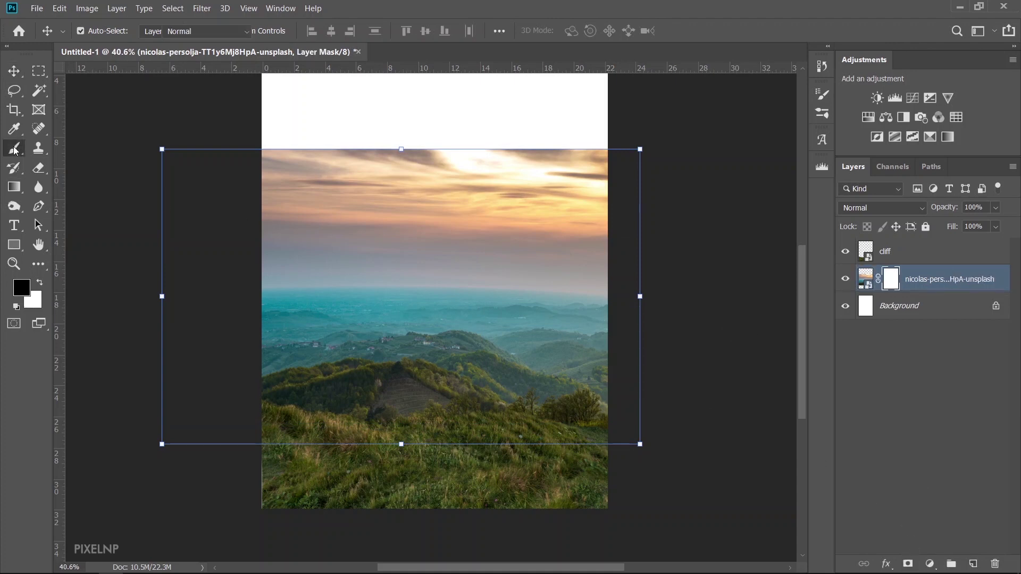
right_click(387, 205)
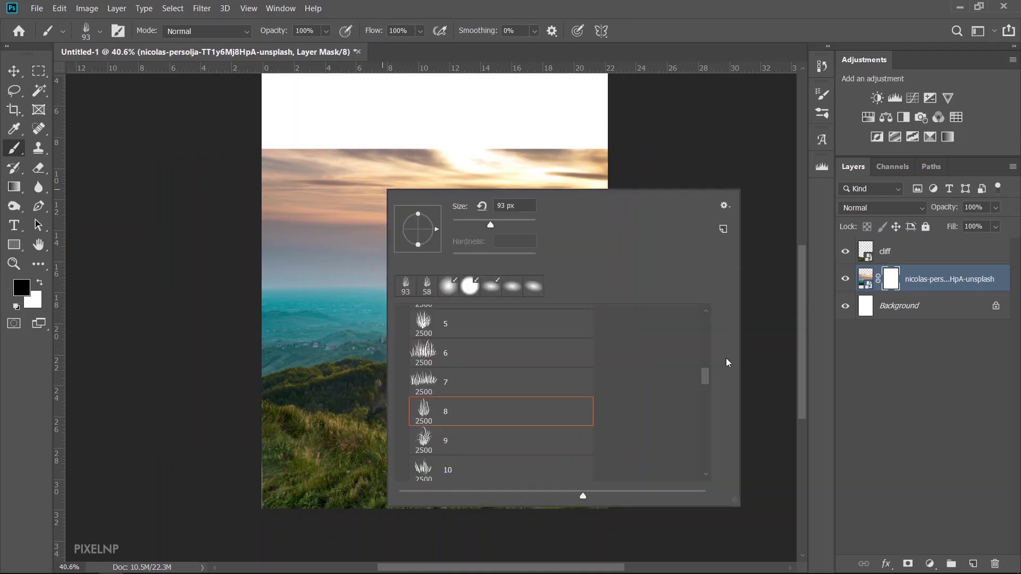
left_click_drag(707, 379, 711, 297)
left_click(500, 309)
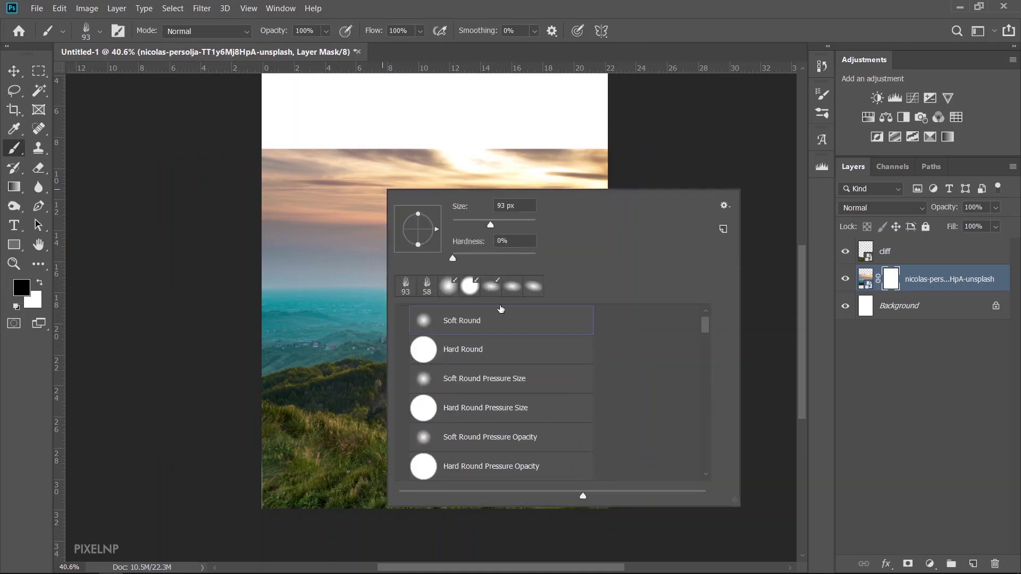
key("Return")
left_click_drag(350, 186, 392, 191)
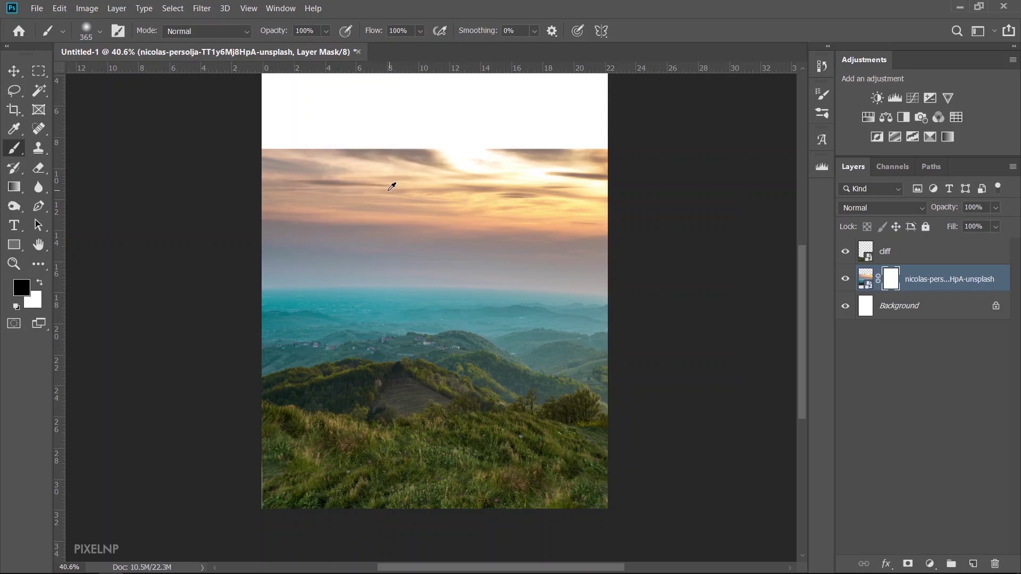
Paint out the clouds and sky down to the horizon haze, then switch to the raw images folder.
left_click_drag(601, 173, 441, 169)
mouse_move(287, 193)
left_mouse_down()
mouse_move(645, 244)
mouse_move(232, 159)
mouse_move(629, 183)
mouse_move(242, 235)
mouse_move(406, 264)
mouse_move(654, 269)
mouse_move(230, 260)
mouse_move(574, 244)
mouse_move(517, 262)
mouse_move(405, 253)
left_mouse_up()
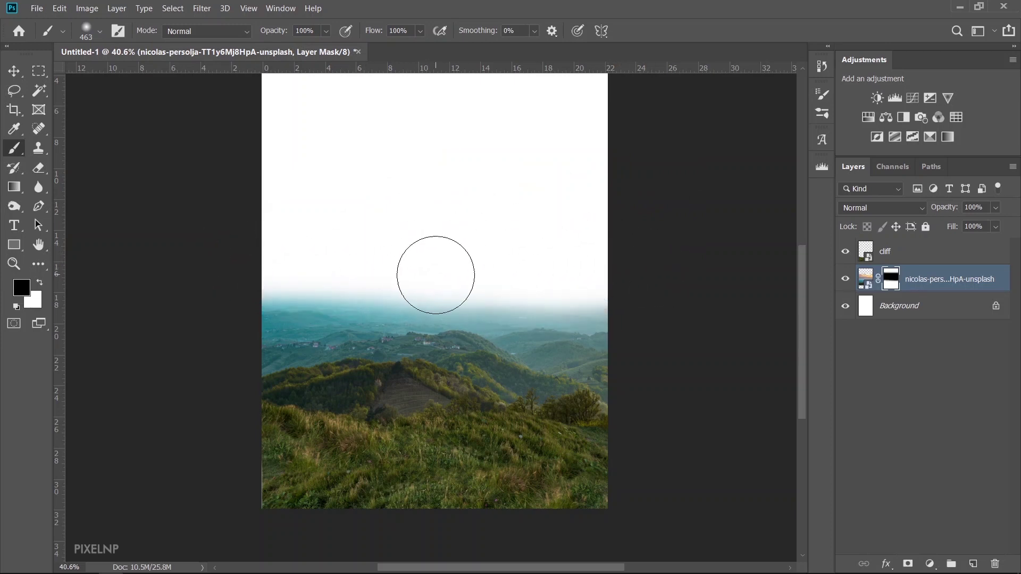
scroll(433, 274, "up", 2)
scroll(426, 361, "up", 2)
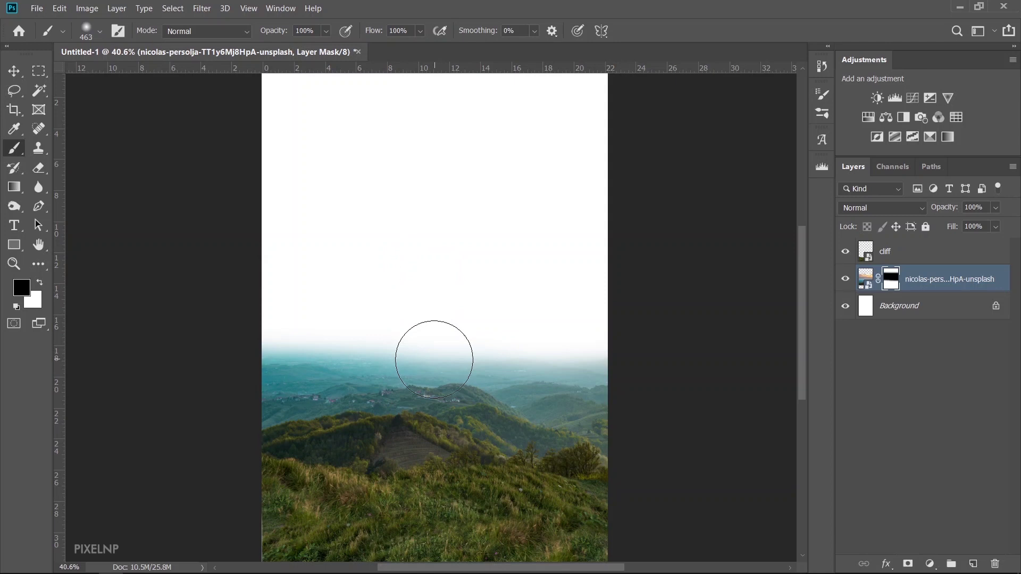
key("alt+Tab")
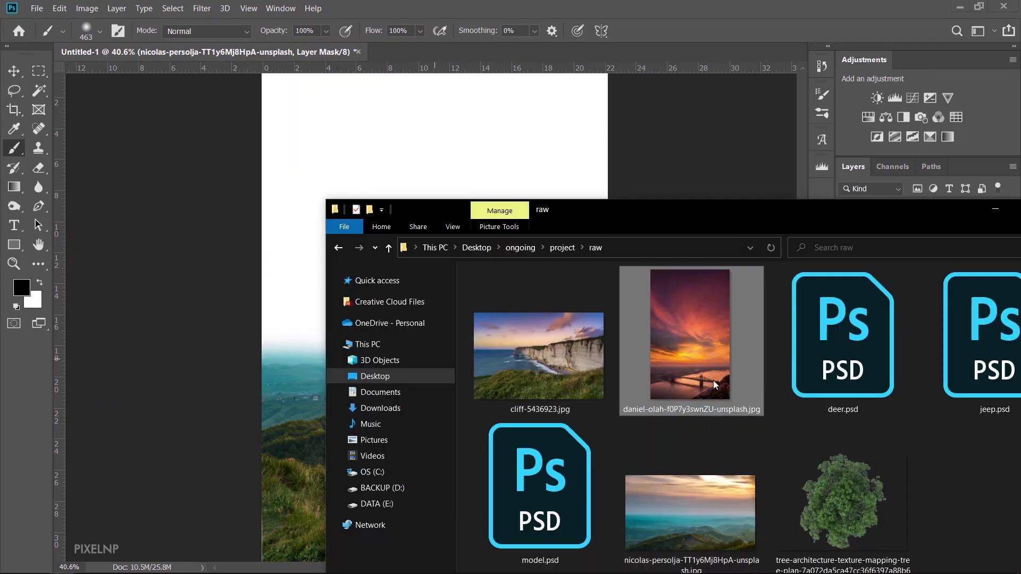
Place the sunset sky photo below the valley layer and name the layers sky and bg.
left_click_drag(713, 381, 467, 174)
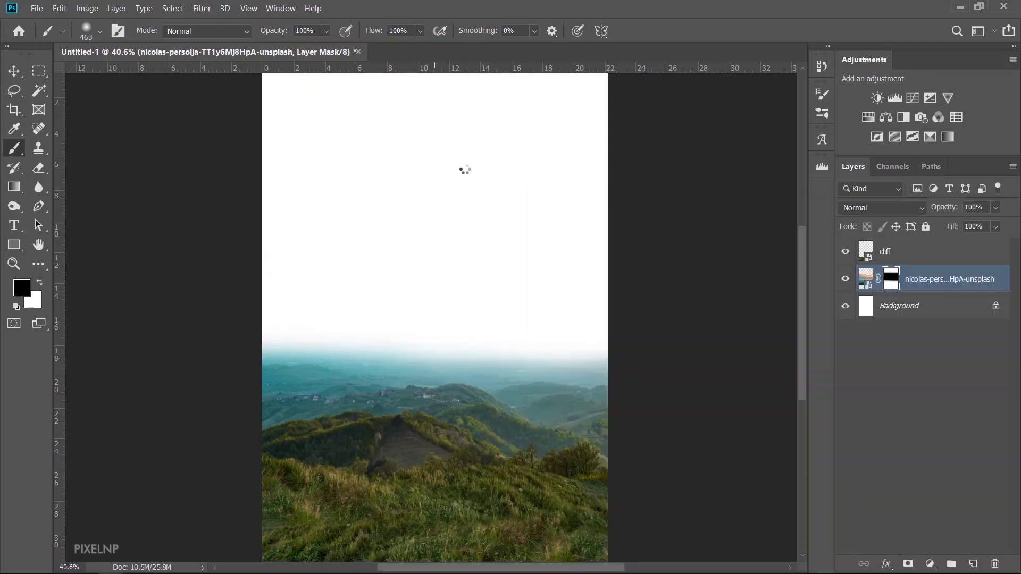
scroll(608, 247, "up", 1)
left_click_drag(920, 285, 927, 313)
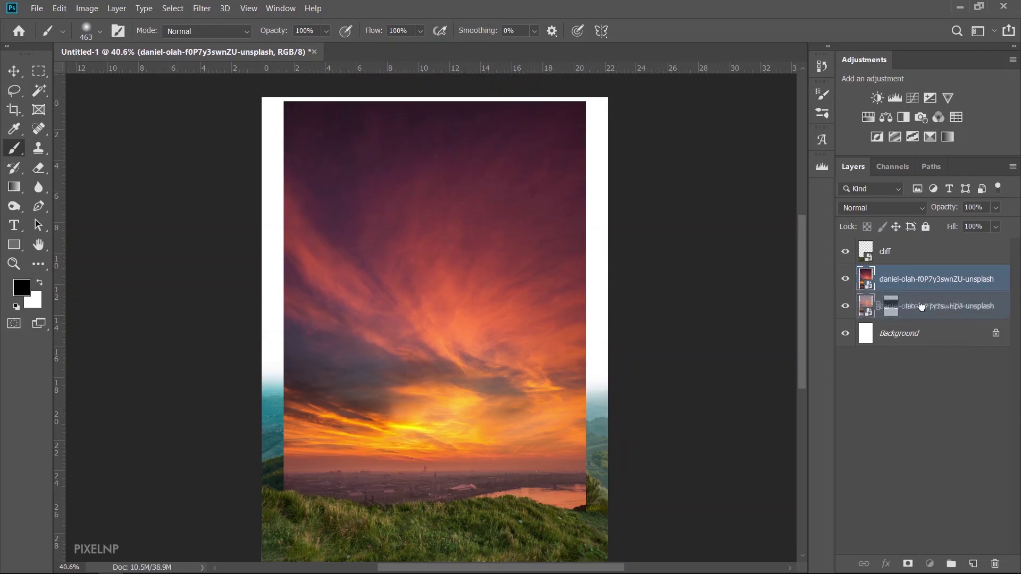
double_click(927, 311)
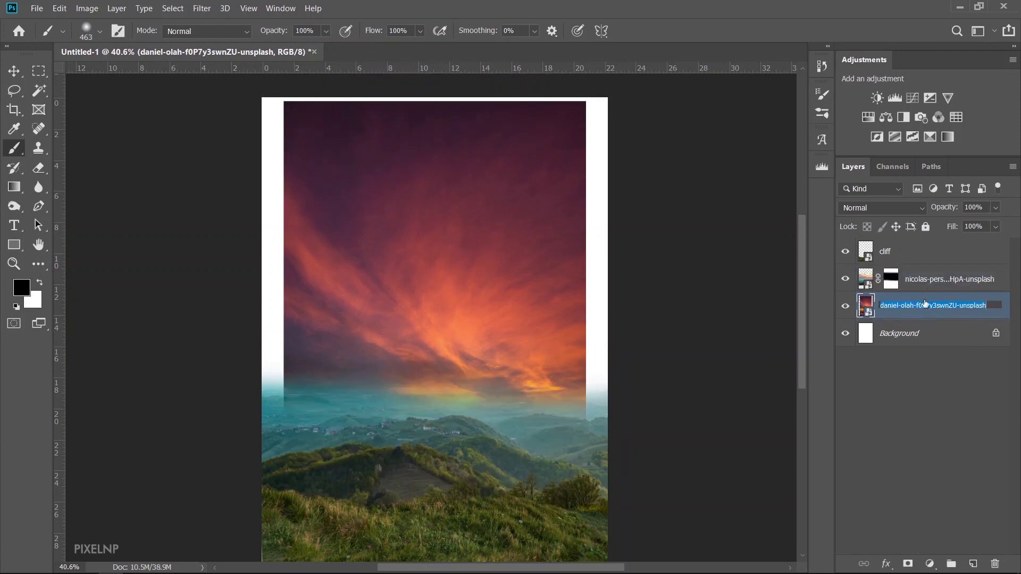
type("sky")
key("Return")
double_click(940, 279)
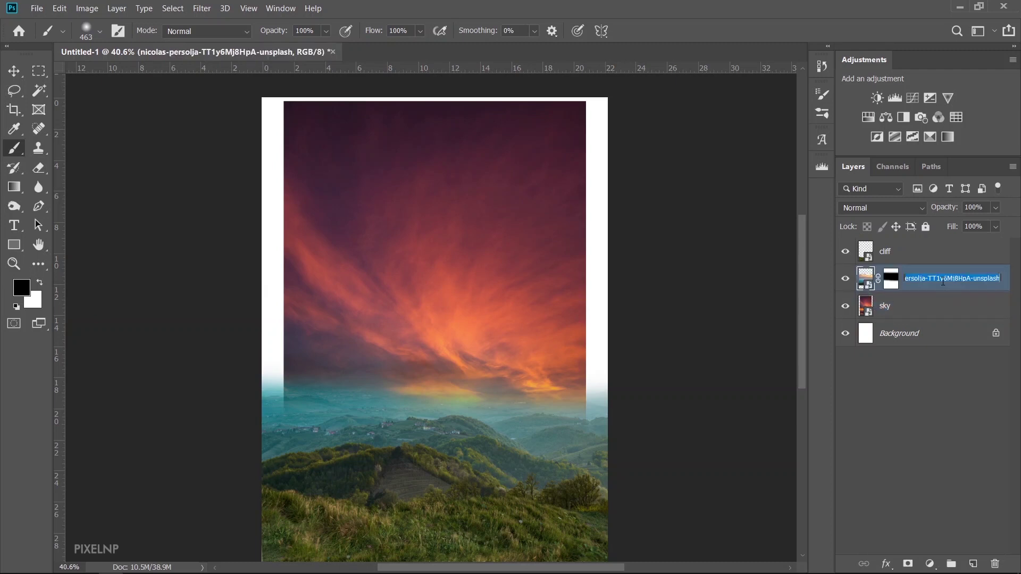
type("bg")
key("Return")
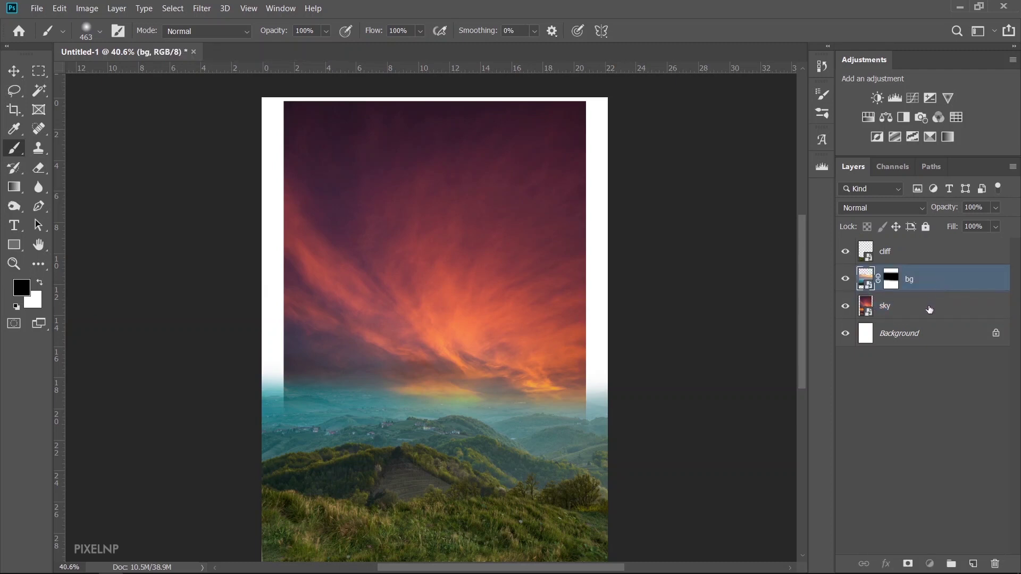
Scale the sky to 72.59% and reposition it so it fills the canvas.
left_click(928, 310)
key("v")
mouse_move(468, 316)
left_mouse_down()
mouse_move(429, 295)
mouse_move(424, 216)
mouse_move(443, 260)
left_mouse_up()
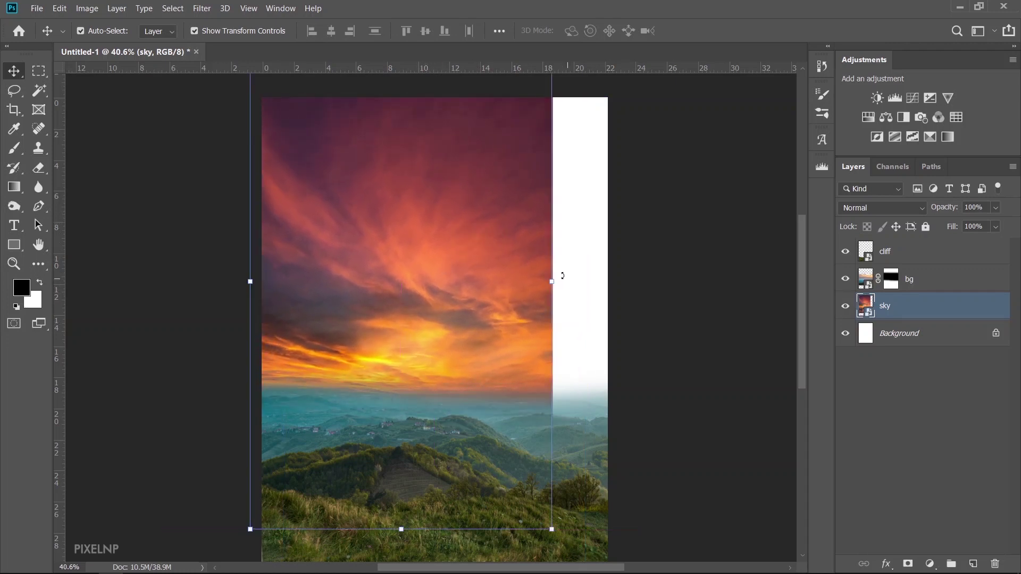
left_click_drag(553, 279, 622, 275)
mouse_move(520, 285)
left_mouse_down()
mouse_move(490, 257)
mouse_move(503, 267)
left_mouse_up()
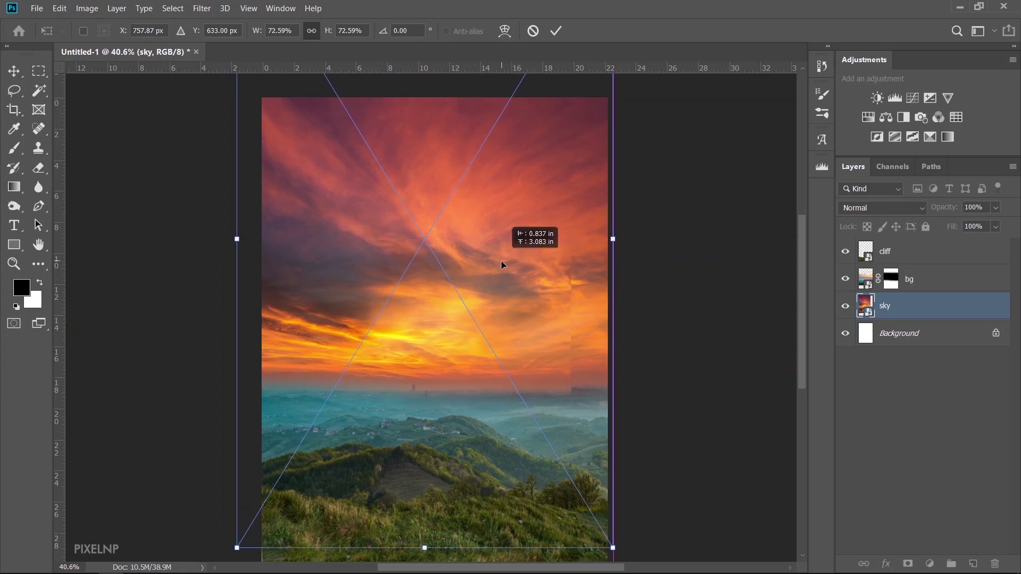
key("Return")
Clip a Hue/Saturation adjustment to the cliff, darkening it slightly and raising saturation to +10.
left_click(742, 342)
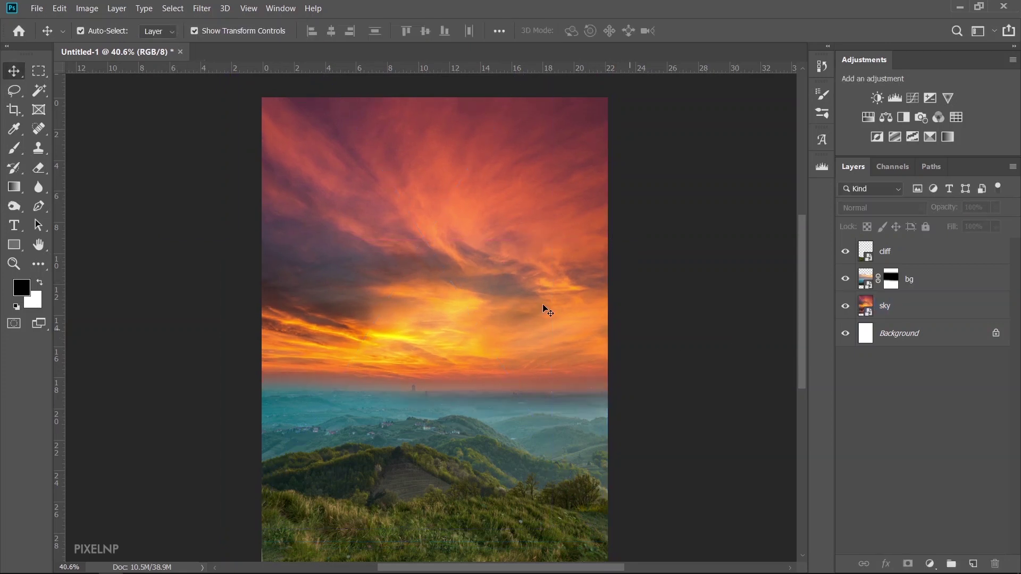
scroll(546, 296, "down", 3)
scroll(457, 291, "down", 1)
scroll(433, 351, "down", 1)
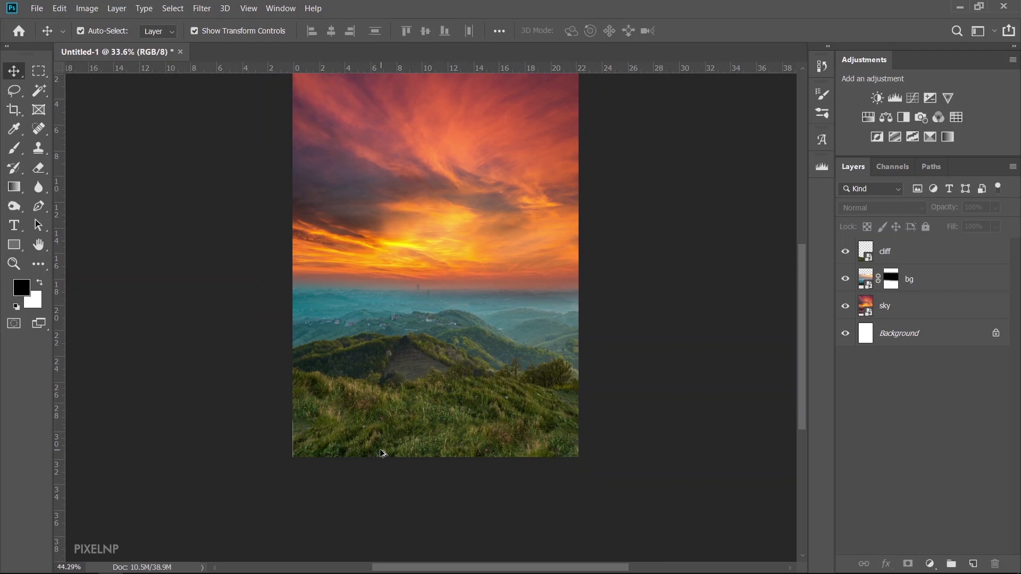
scroll(381, 449, "up", 3)
left_click(303, 453)
scroll(303, 452, "up", 1)
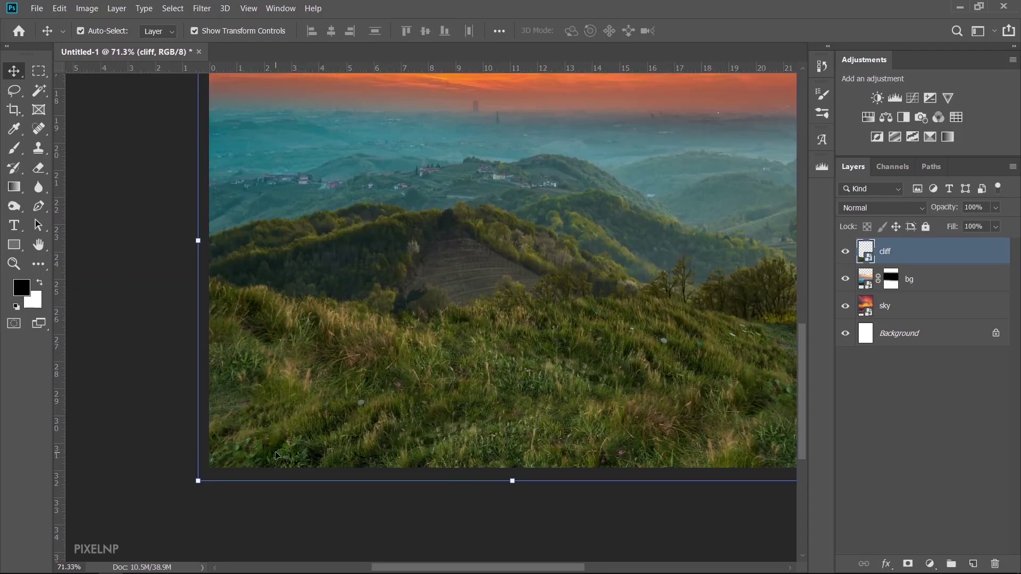
left_click(867, 118)
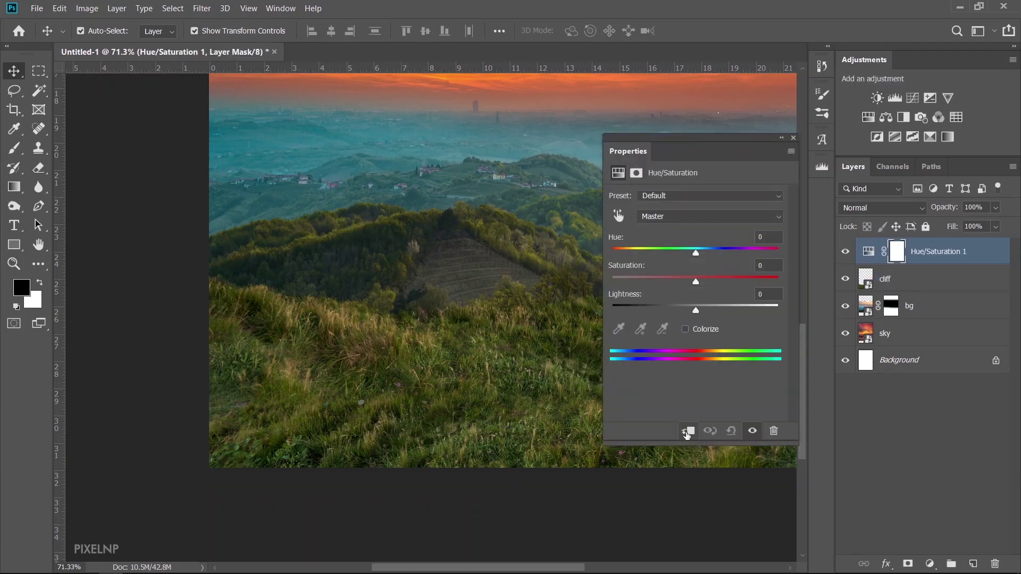
left_click(687, 432)
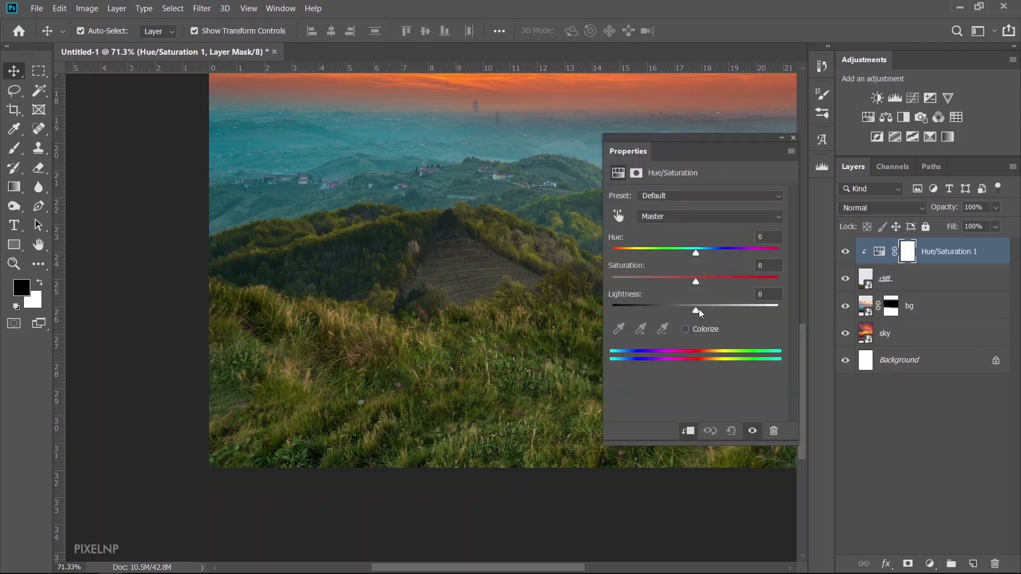
left_click_drag(697, 311, 685, 314)
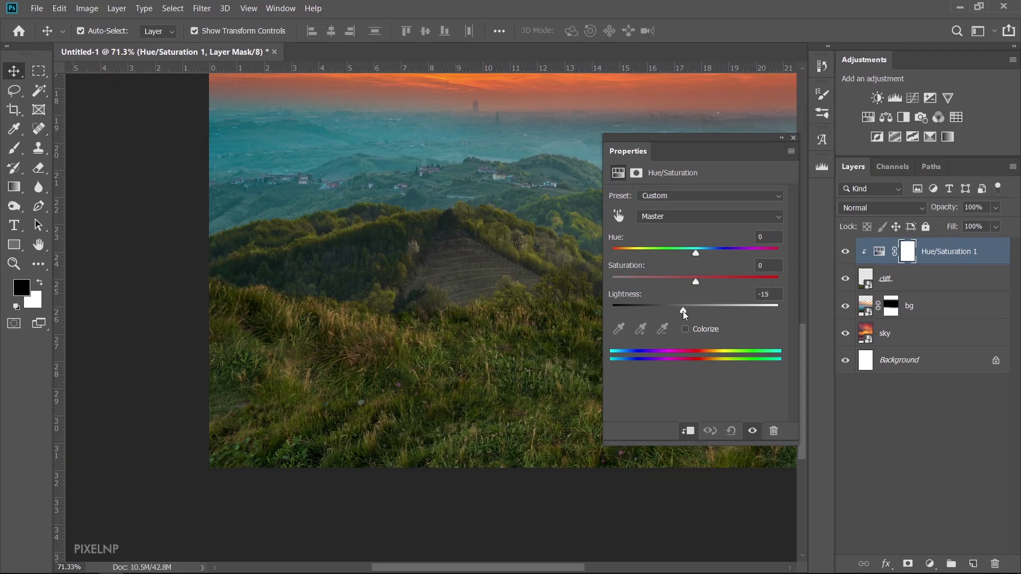
left_click_drag(697, 278, 705, 280)
left_click(795, 139)
Clip a Hue/Saturation adjustment to the sky with saturation -17, then open deer.psd.
scroll(180, 357, "down", 1)
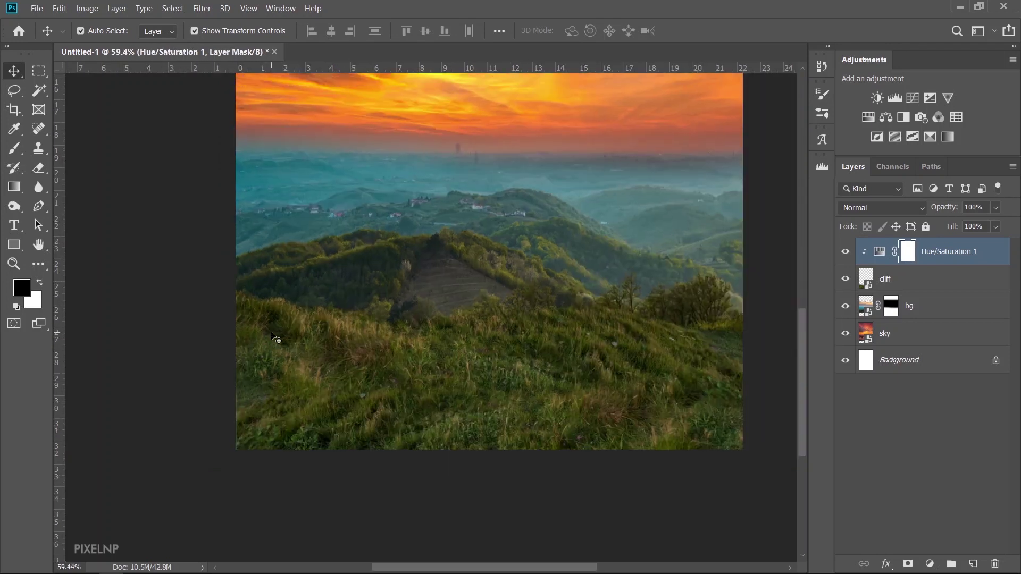
scroll(179, 356, "down", 1)
scroll(223, 346, "up", 2)
scroll(265, 338, "up", 1)
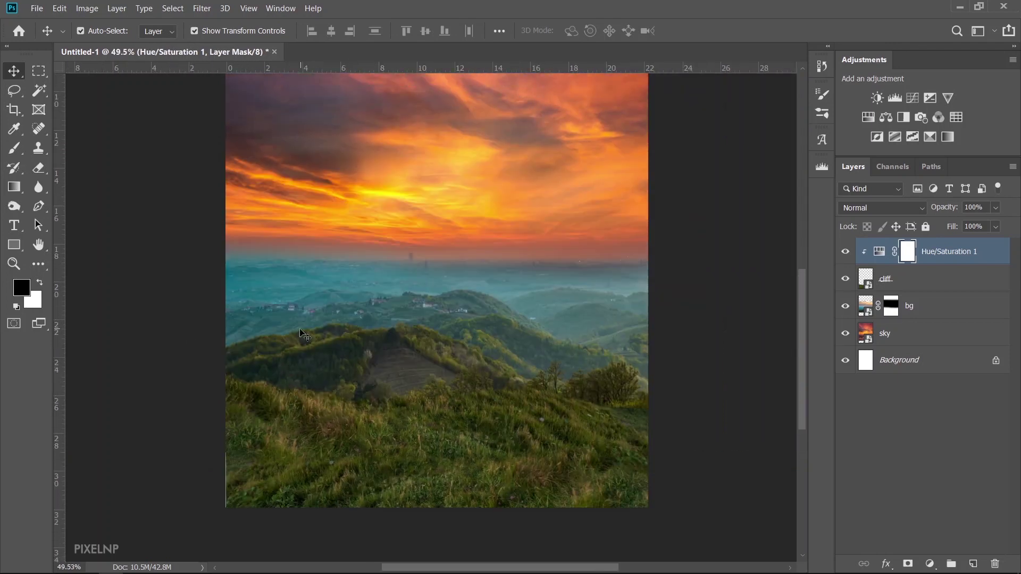
scroll(309, 331, "down", 1)
scroll(308, 330, "up", 1)
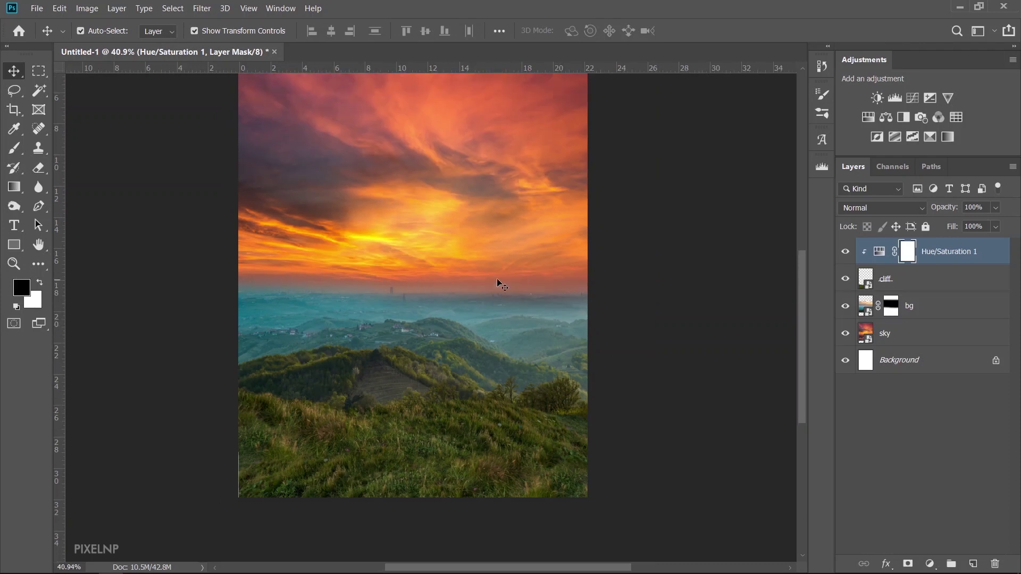
scroll(499, 284, "up", 1)
left_click(915, 342)
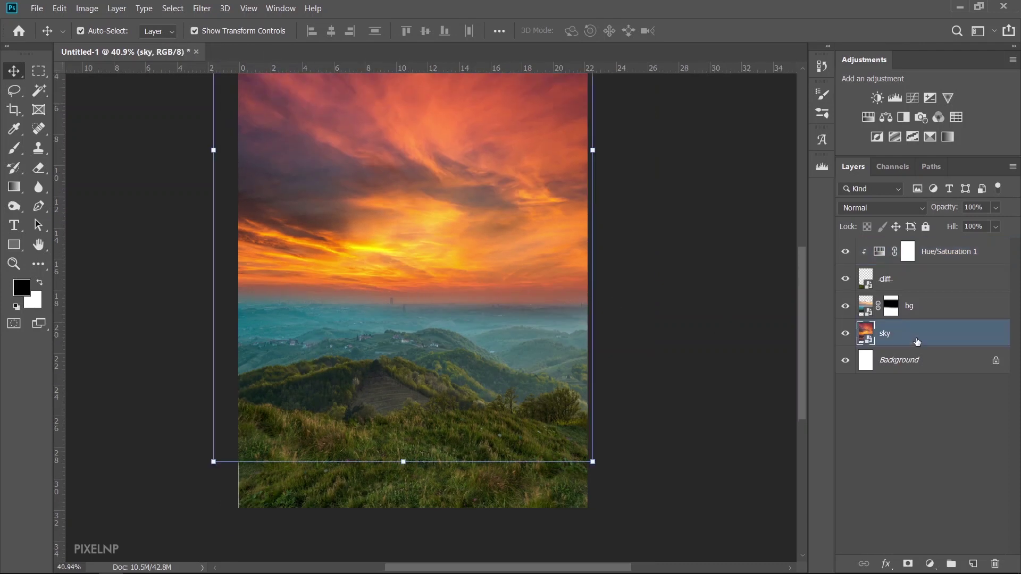
left_click(871, 119)
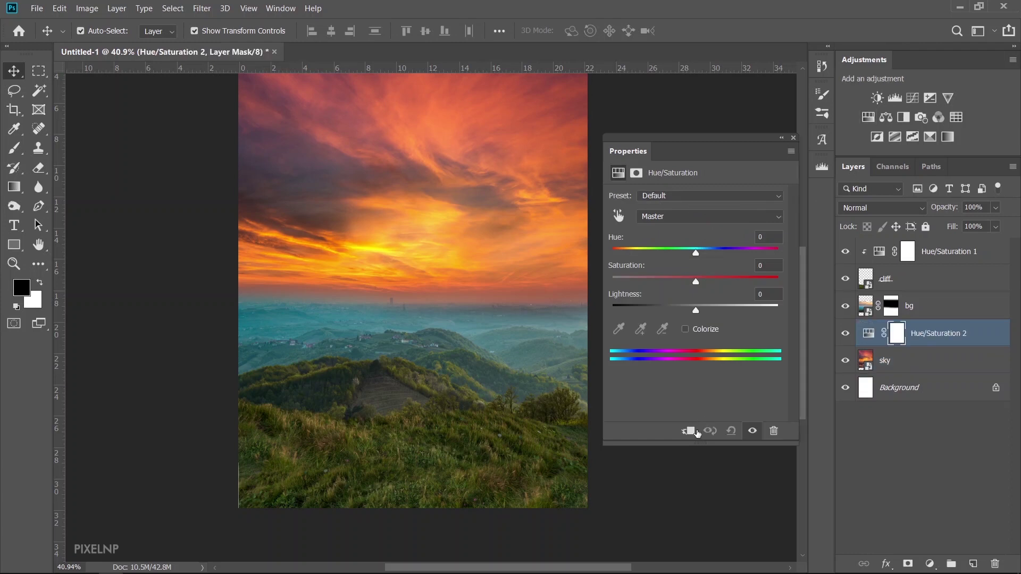
left_click(694, 433)
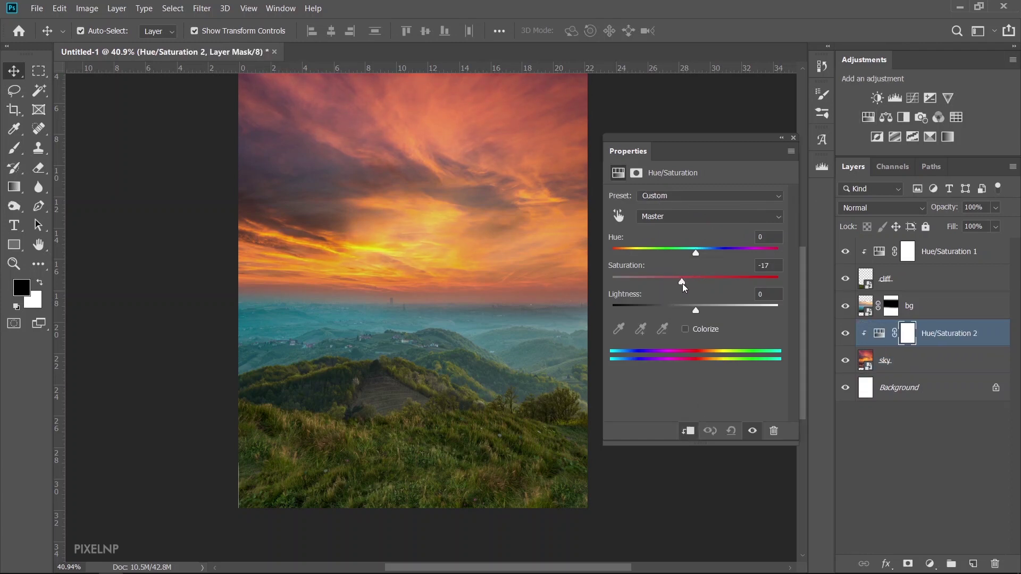
left_click_drag(686, 285, 698, 308)
left_click(793, 139)
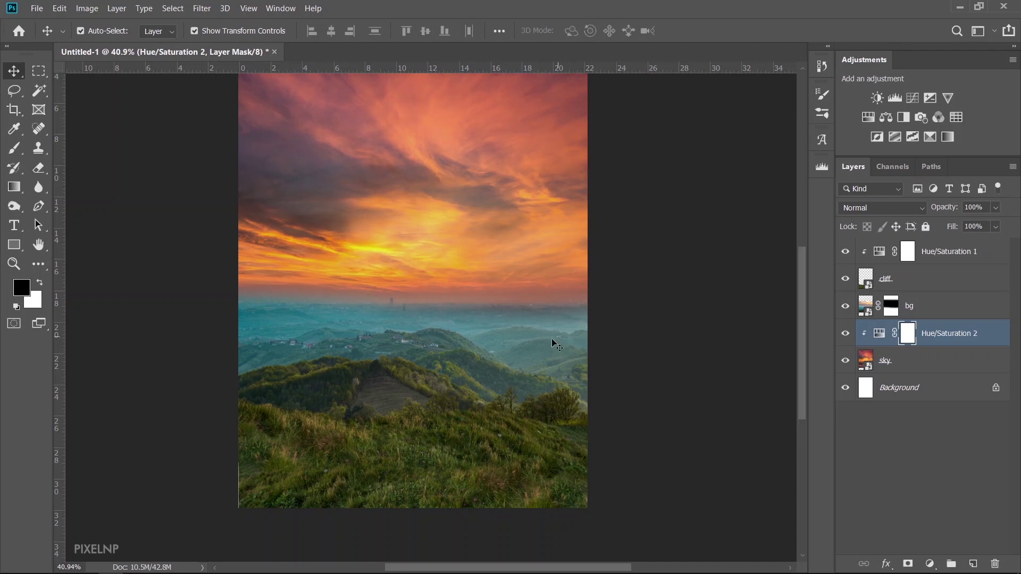
scroll(490, 384, "down", 2)
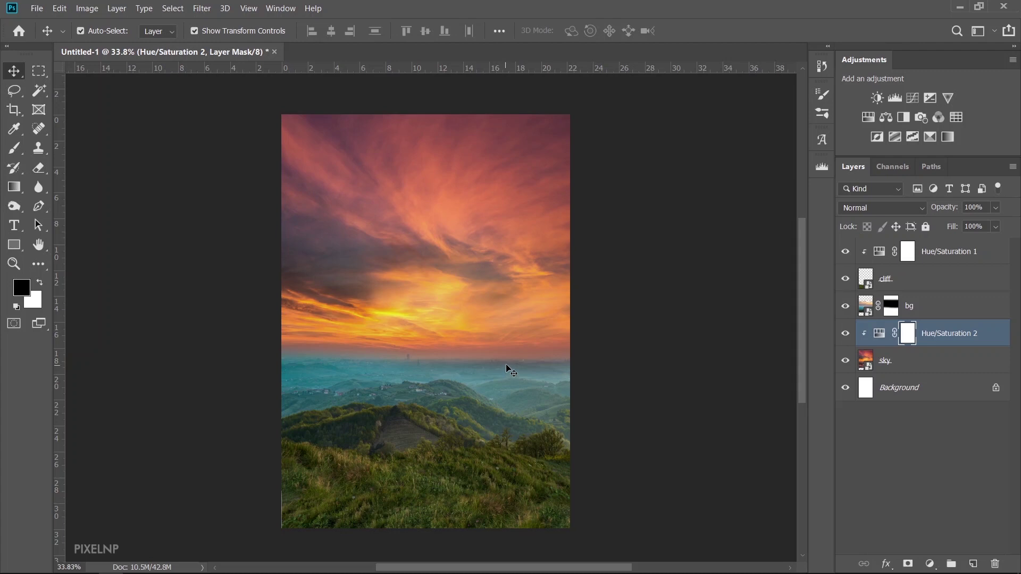
key("alt+Tab")
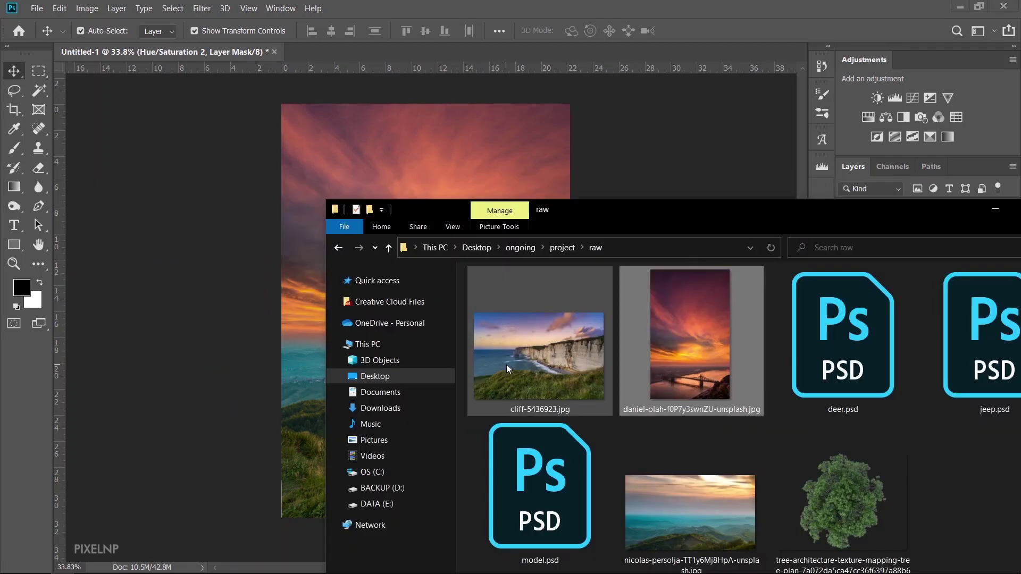
left_click_drag(845, 351, 423, 46)
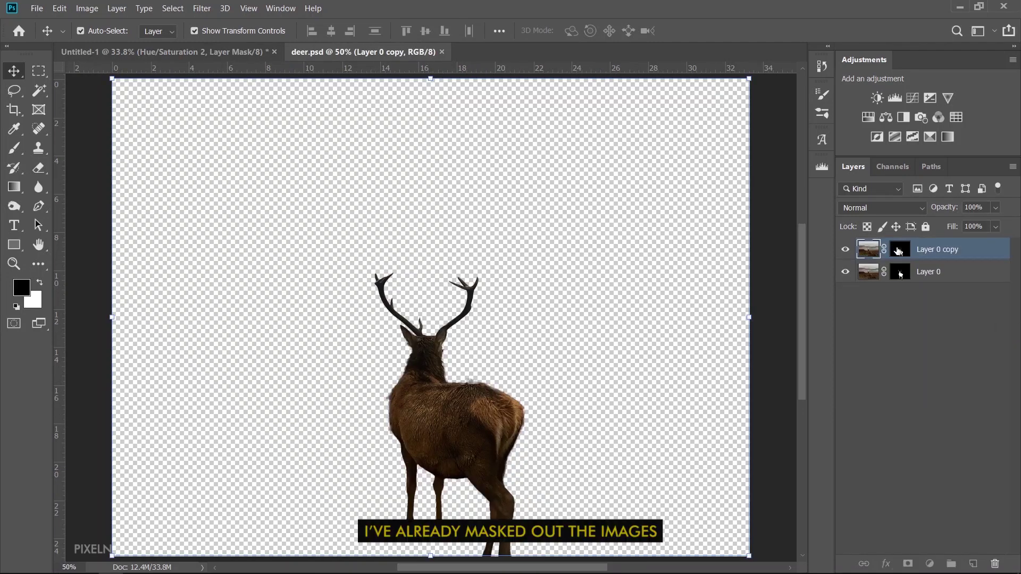
Check the deer's mask, merge both deer layers into one smart object, and copy it.
left_click(899, 251, "shift")
left_click(899, 251, "shift")
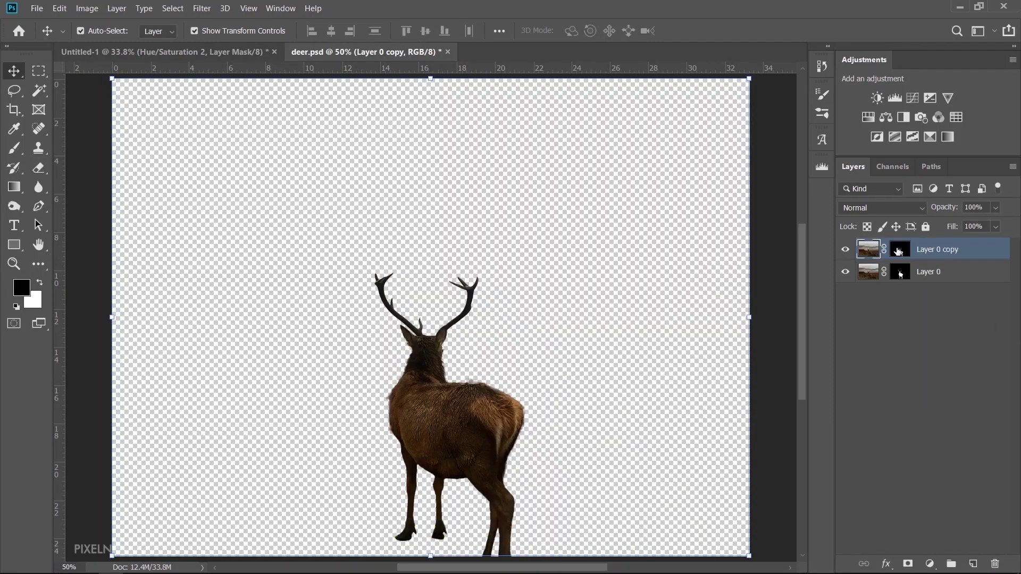
left_click(948, 280, "shift")
right_click(943, 273)
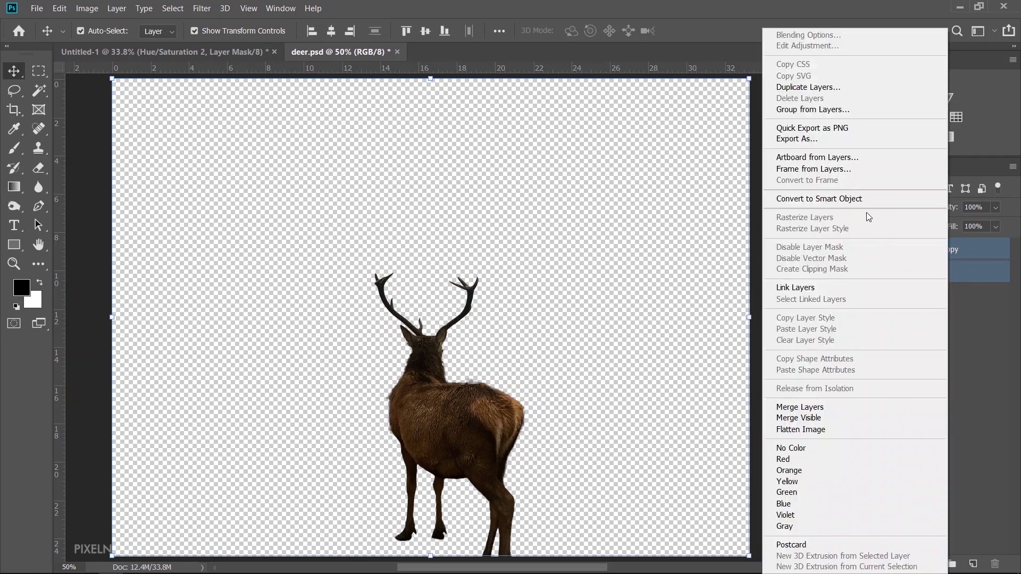
left_click(873, 205)
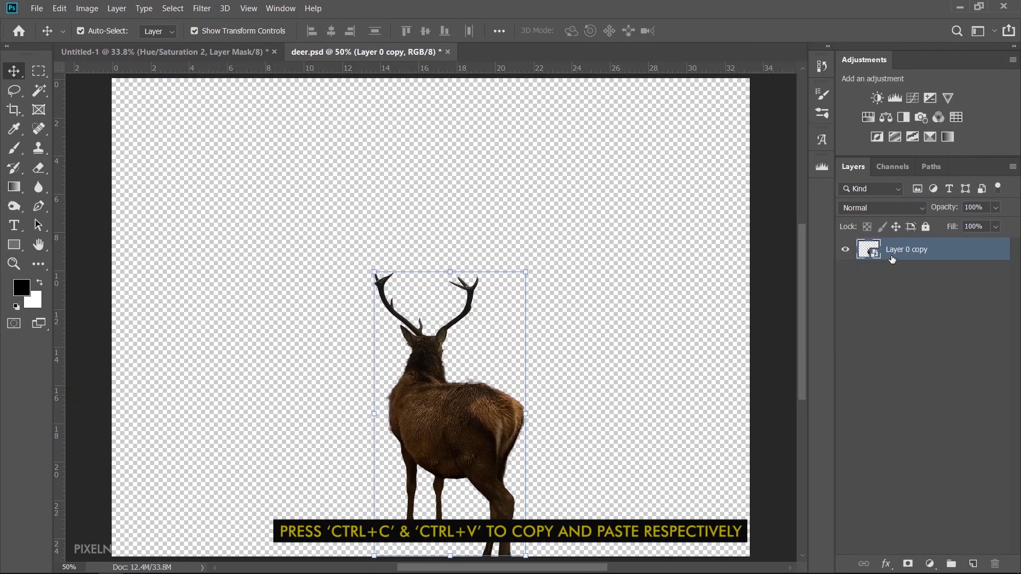
key("ctrl+c")
Paste the deer into the sunset composite as the top layer named deer.
left_click(181, 51)
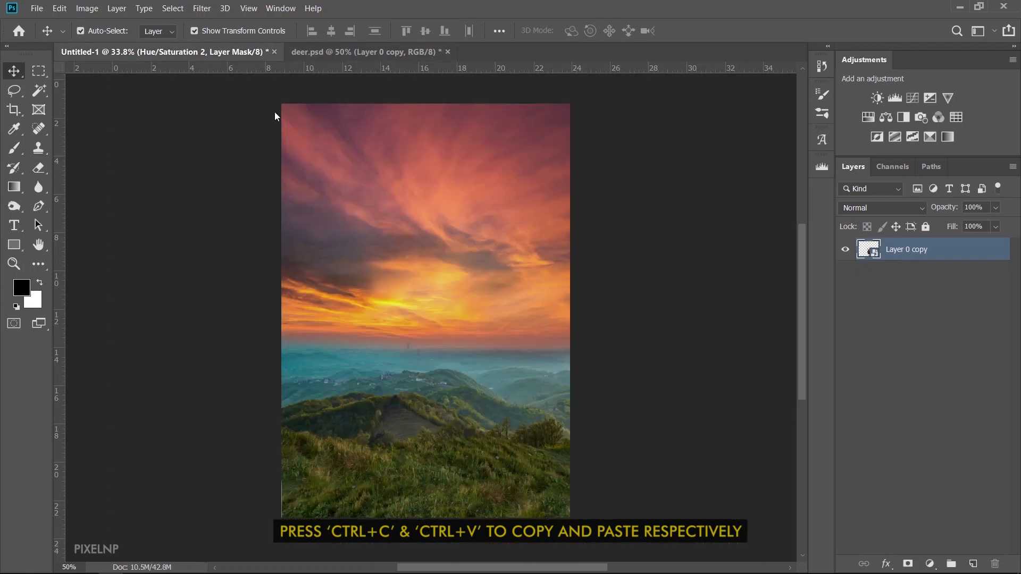
key("ctrl+v")
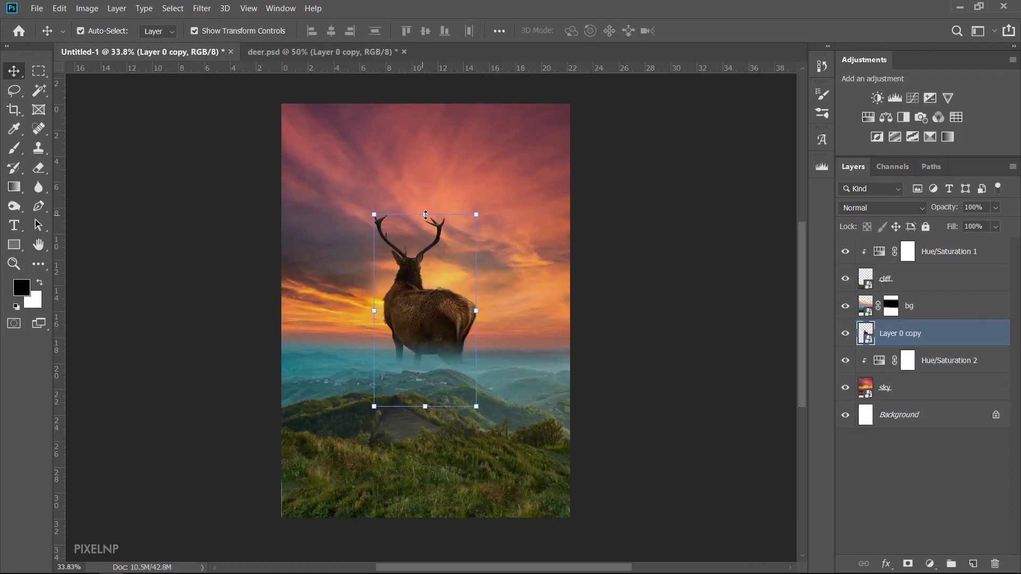
left_click_drag(941, 333, 941, 244)
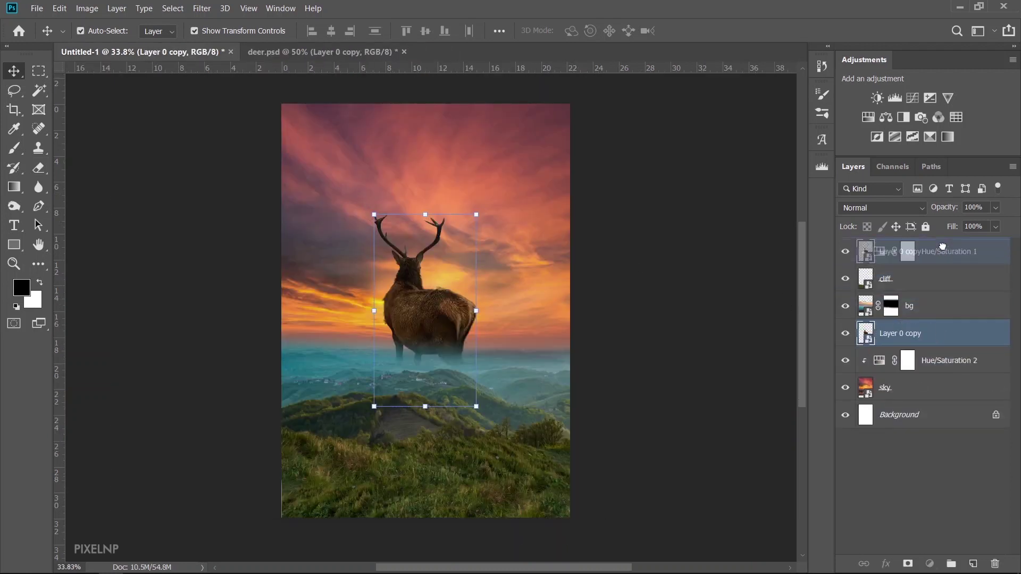
double_click(911, 251)
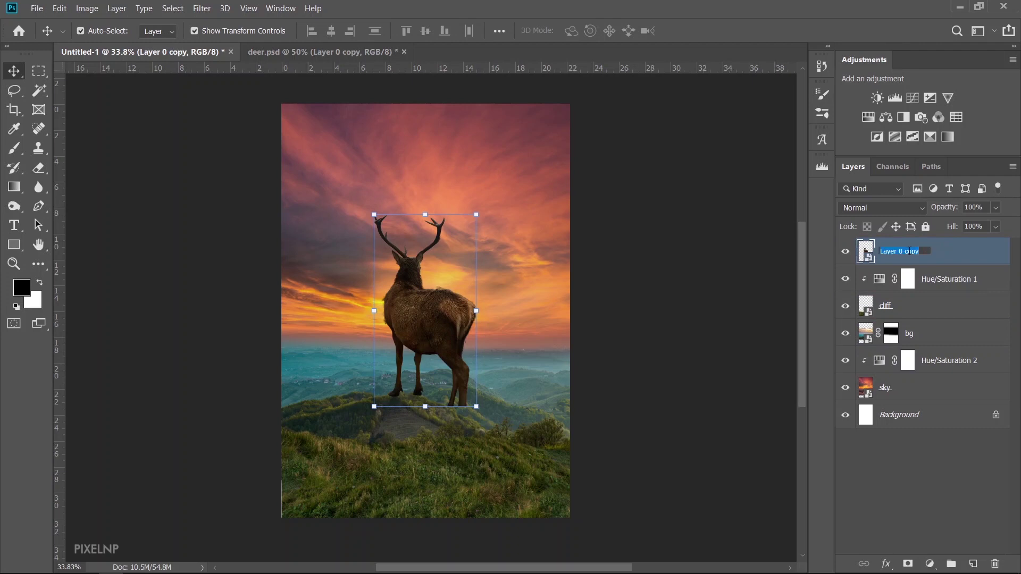
type("deer")
key("Return")
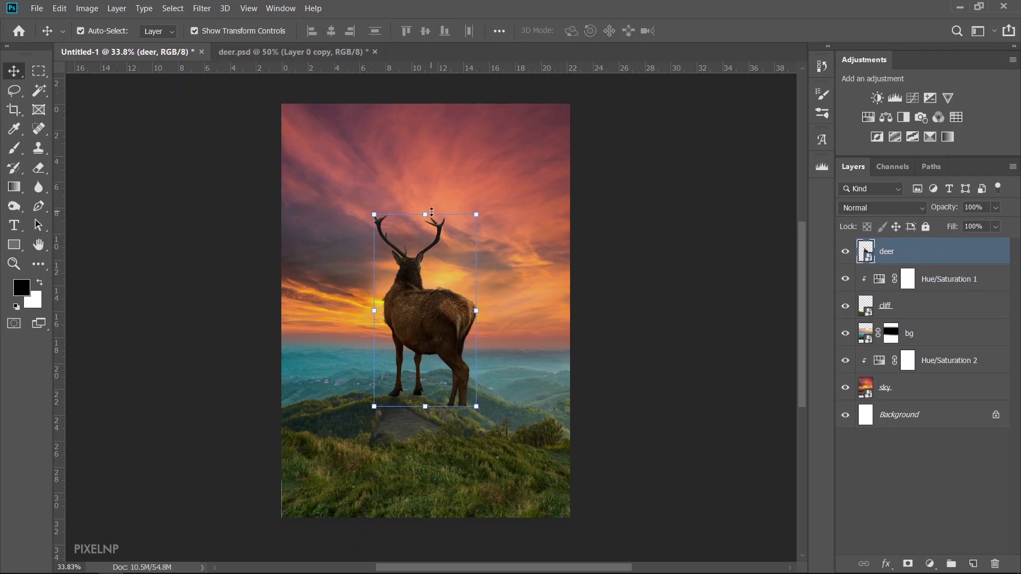
Scale the deer to 58% and set it on the grassy hillside right of centre.
left_click_drag(431, 215, 431, 284)
left_click_drag(420, 345, 489, 409)
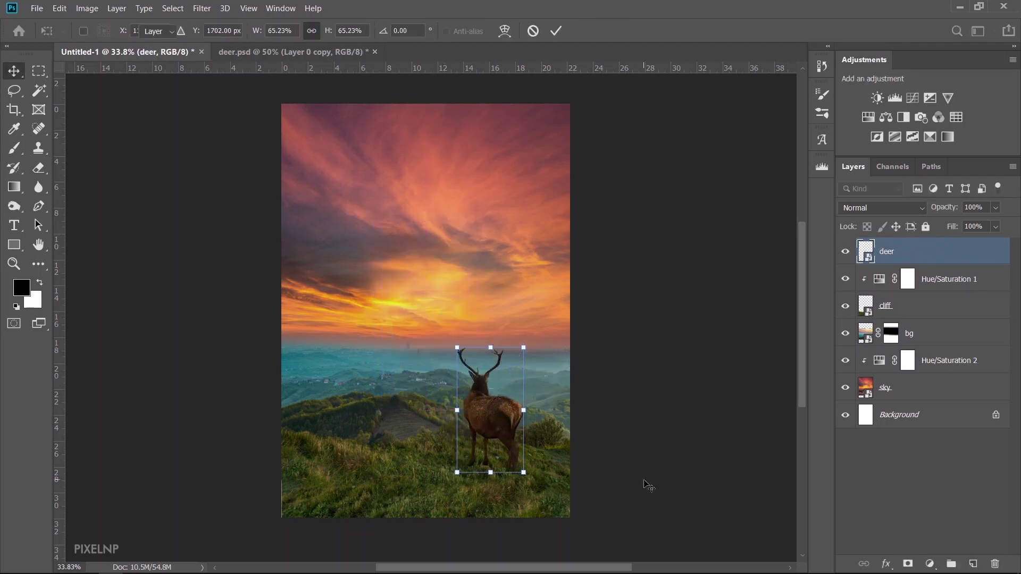
key("Return")
scroll(502, 505, "up", 3)
key("ctrl+t")
left_click_drag(480, 227, 481, 251)
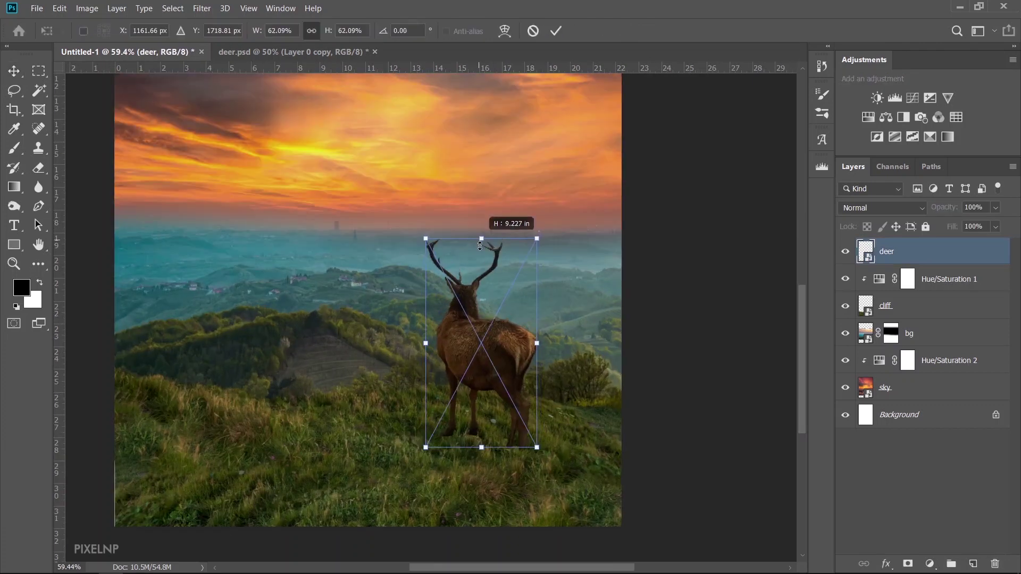
left_click(734, 407)
scroll(515, 443, "down", 1)
Paste the jeep into the composite at about 59%, beside the deer, closing deer.psd unsaved.
key("alt+Tab")
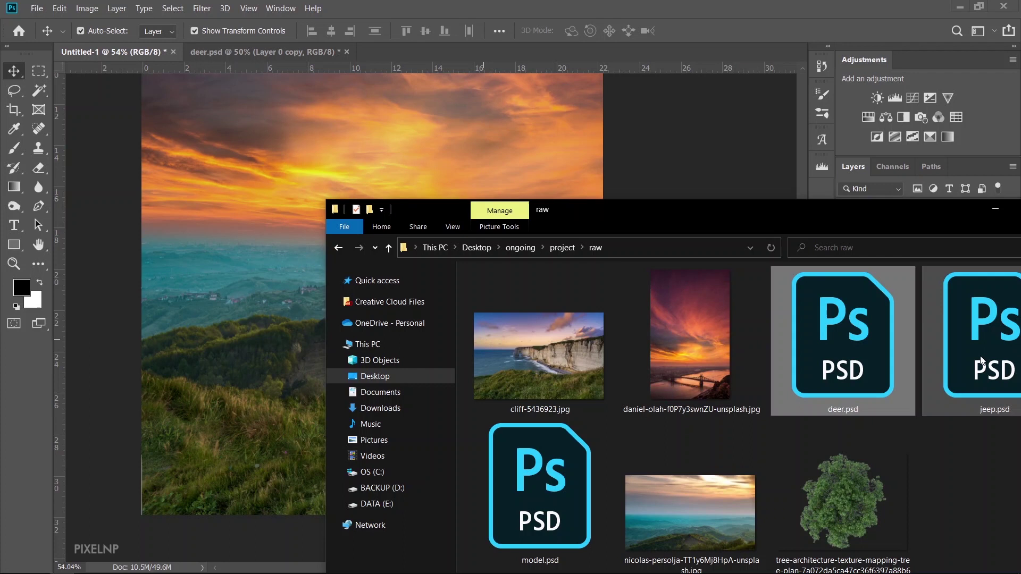
left_click_drag(982, 362, 400, 52)
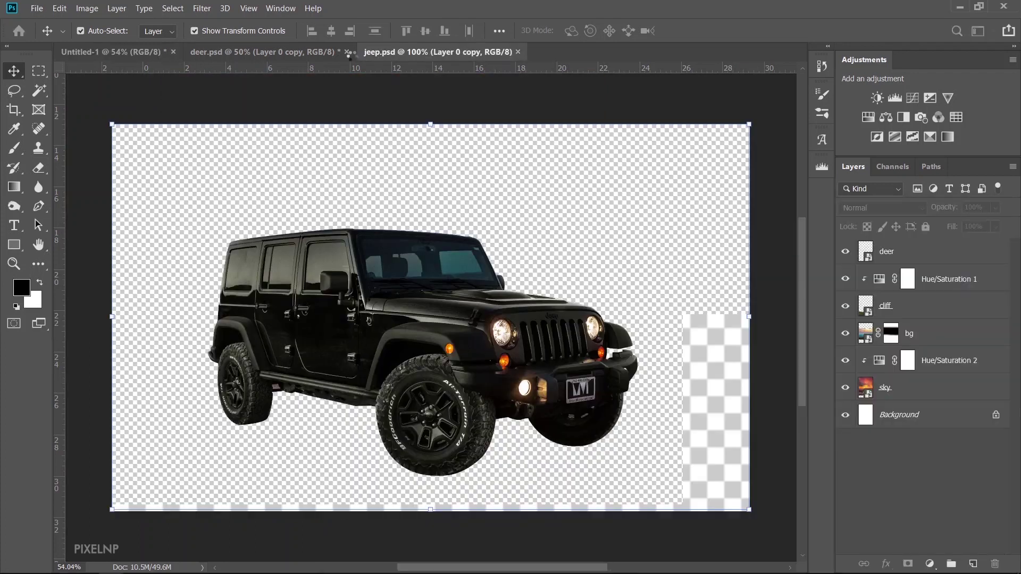
left_click(346, 51)
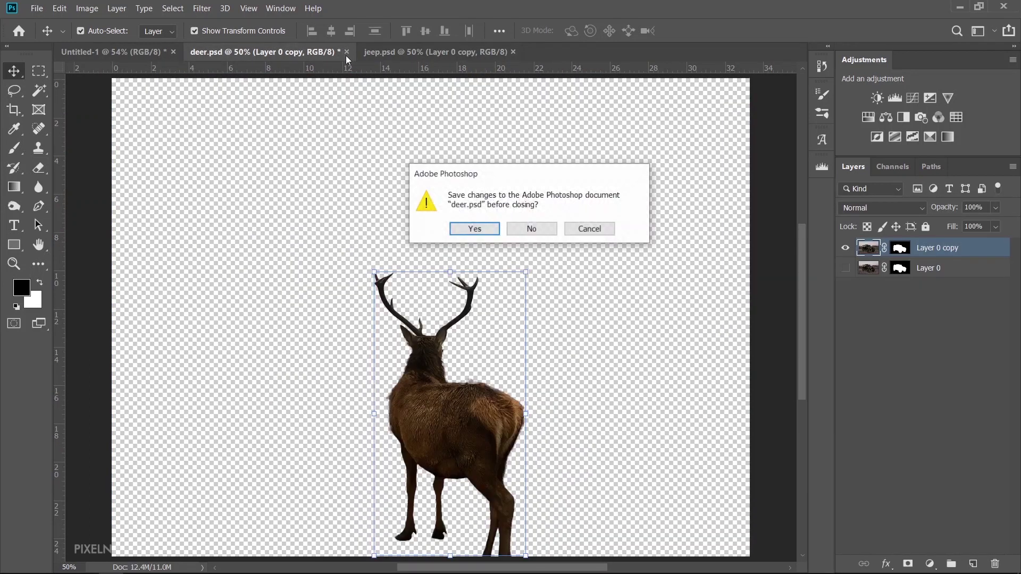
left_click(532, 229)
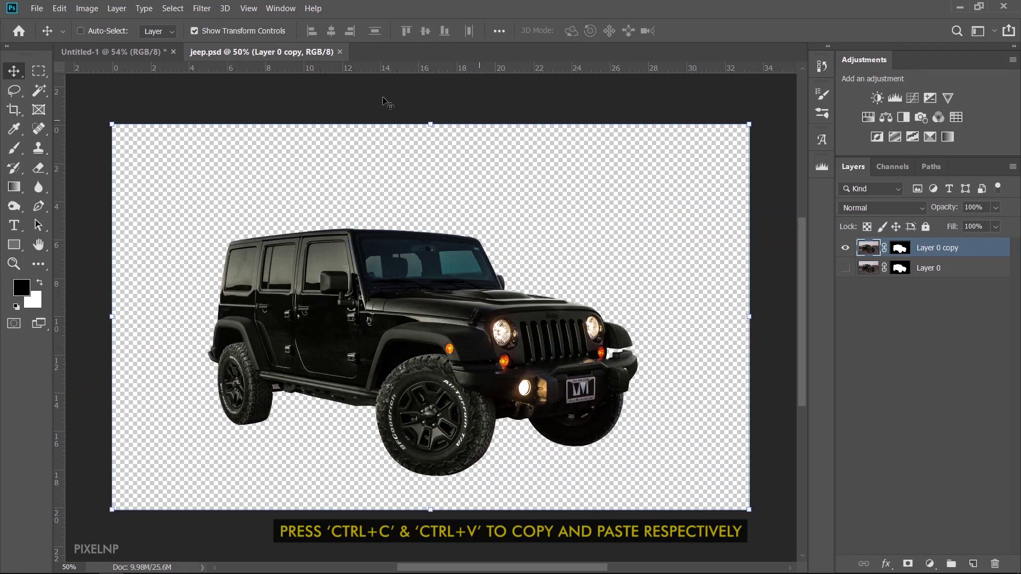
left_click(112, 52)
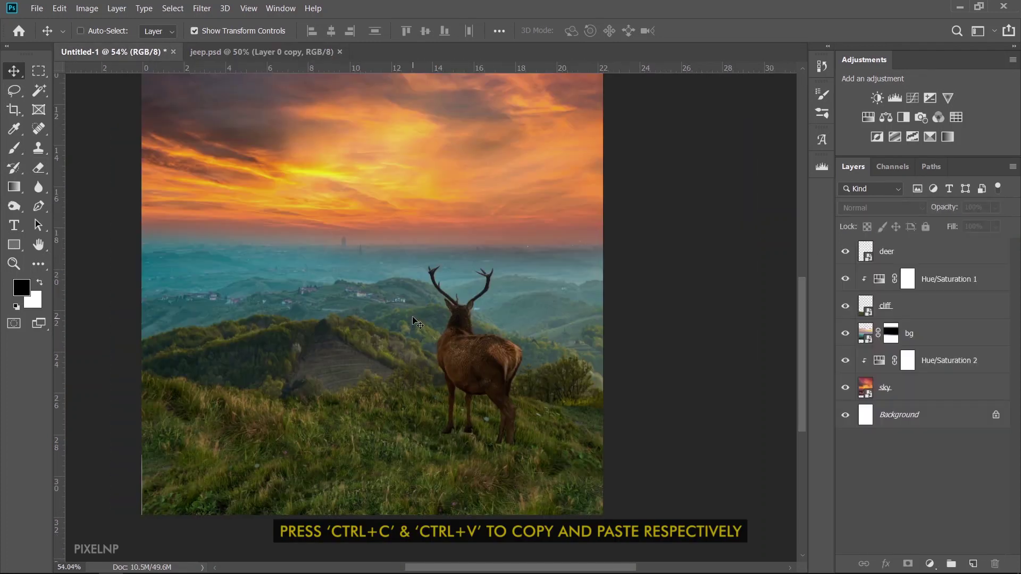
key("ctrl+v")
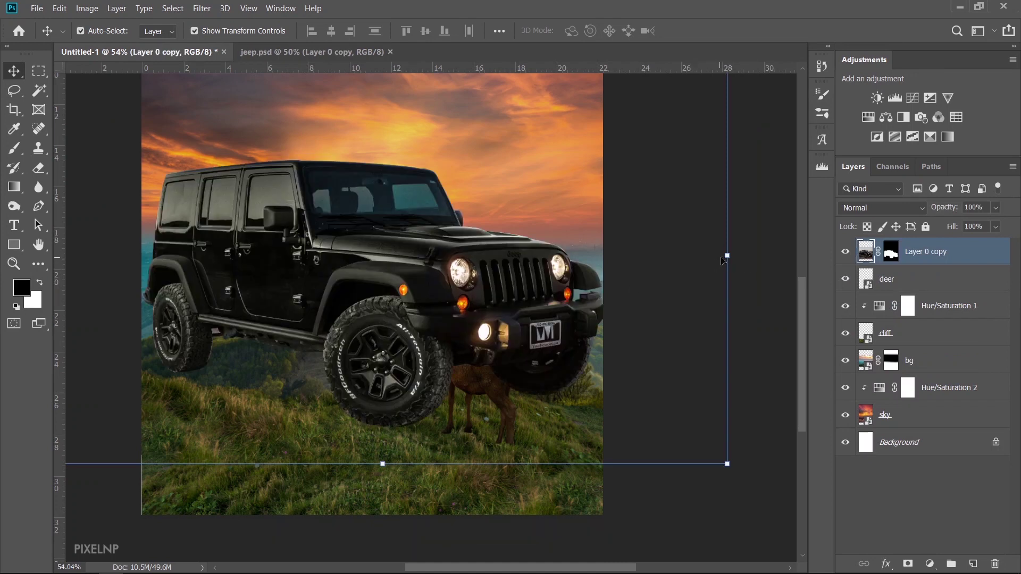
key("ctrl+t")
left_click_drag(727, 463, 446, 376)
left_click_drag(396, 247, 464, 362)
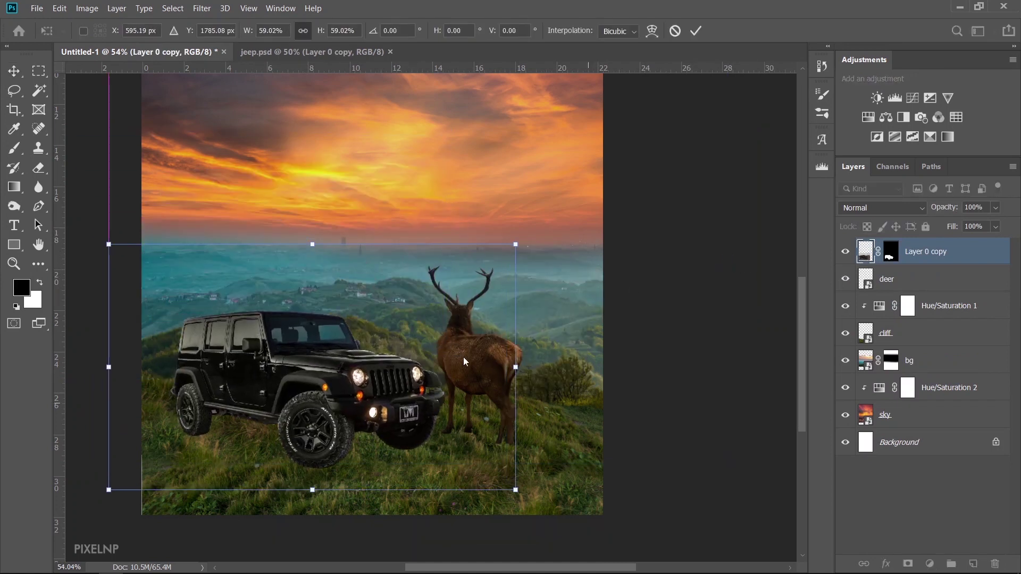
left_click(713, 397)
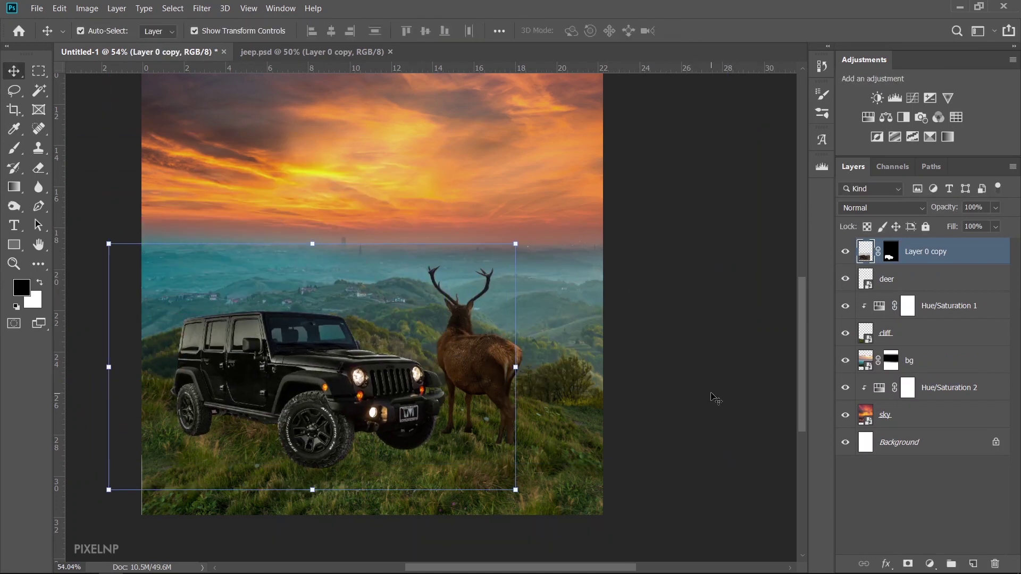
Convert the jeep to a smart object named jeep and rotate it about -1.2°.
left_click(945, 249)
right_click(945, 250)
left_click(813, 198)
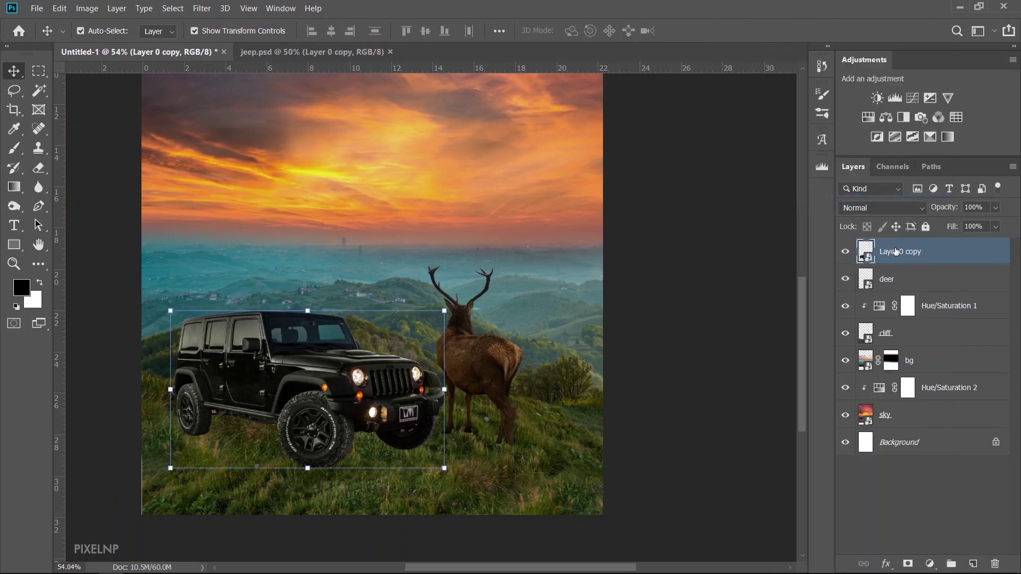
double_click(896, 252)
type("jeep")
key("Return")
scroll(611, 375, "down", 1)
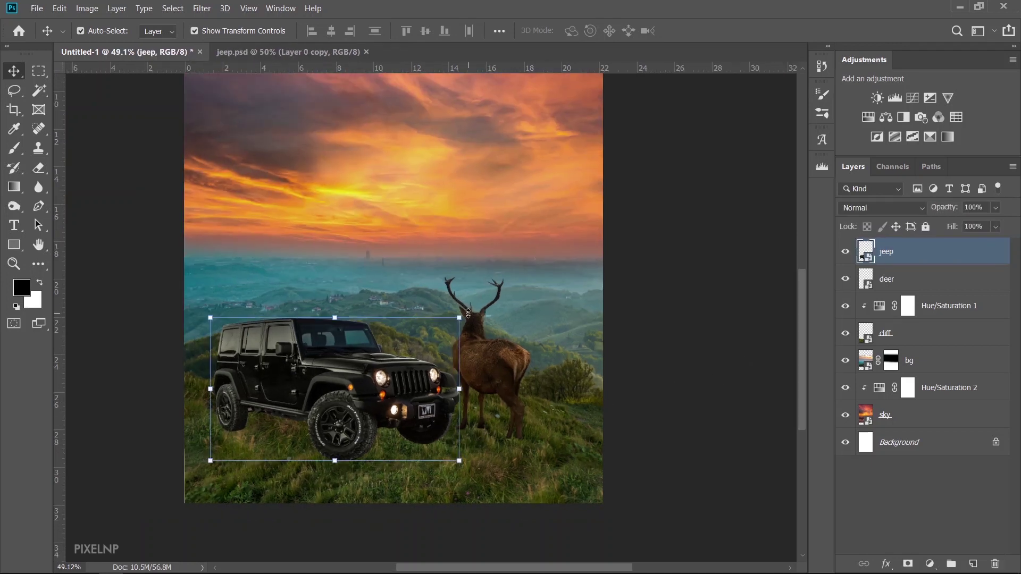
left_click_drag(470, 310, 470, 307)
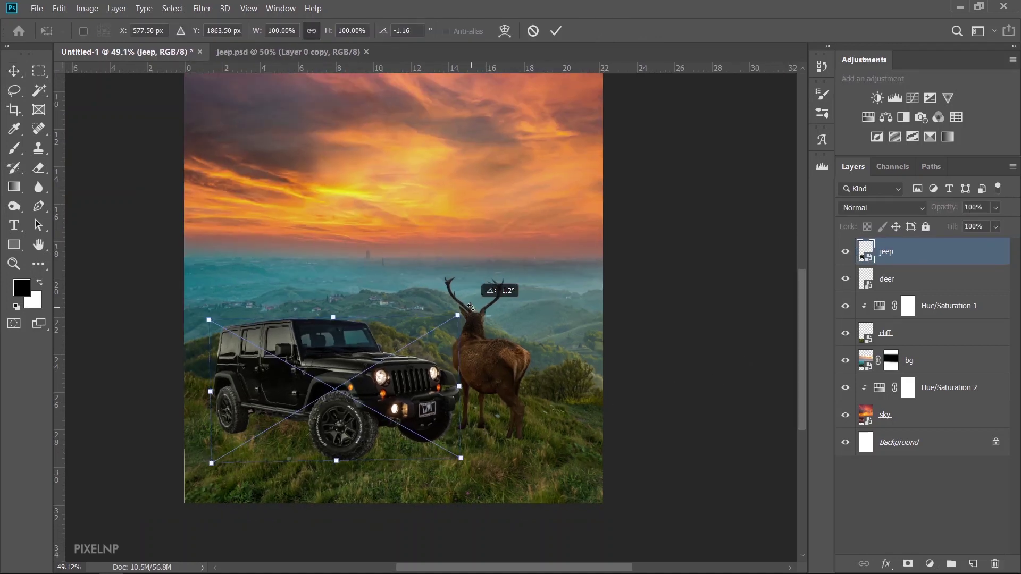
left_click(703, 441)
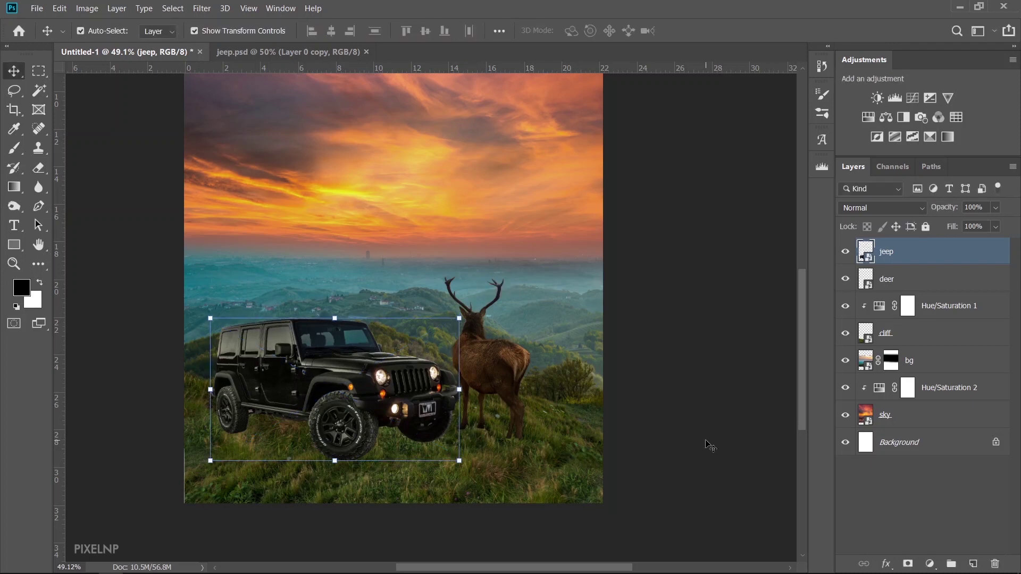
left_click(704, 440)
Move the deer right and down, shrink it to 48.49%, and open model.psd.
left_click_drag(462, 357, 477, 365)
key("ctrl+t")
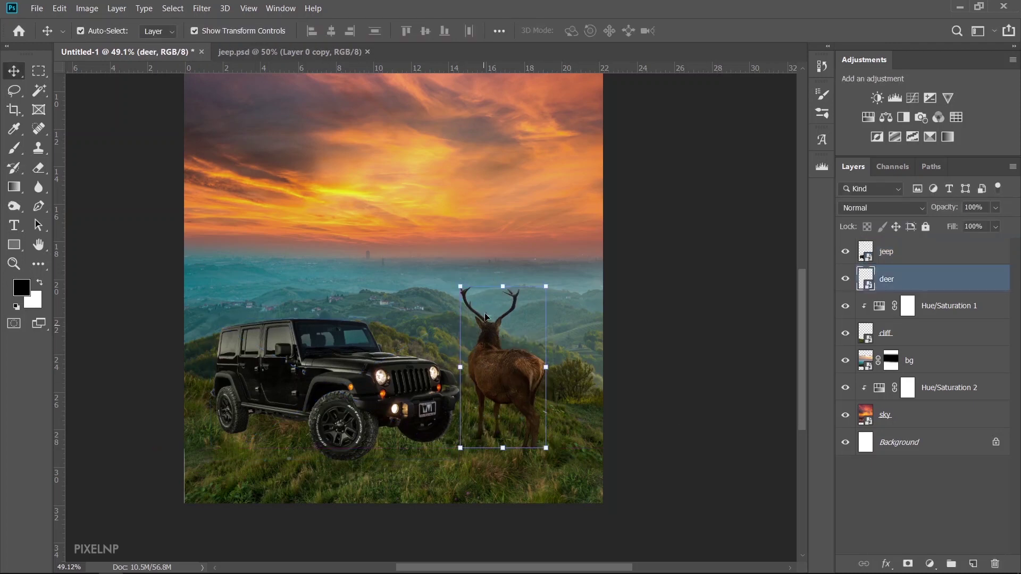
left_click_drag(504, 296, 504, 323)
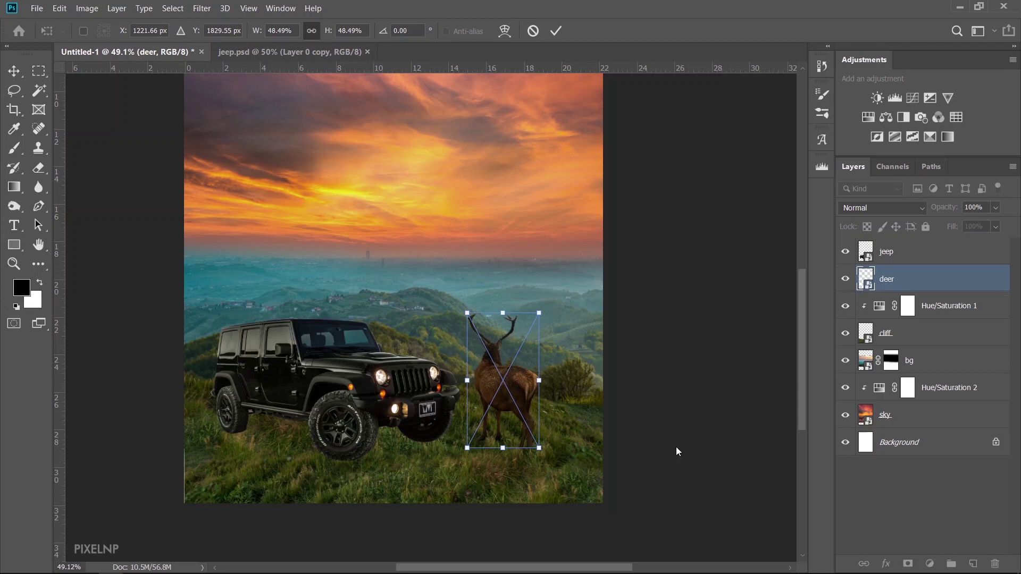
key("Return")
left_click(689, 458)
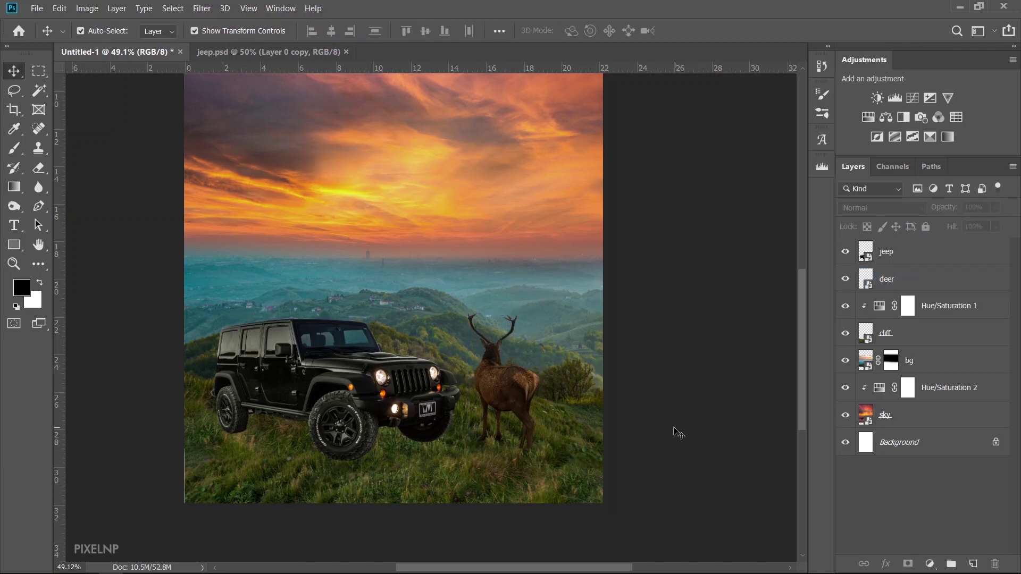
key("alt+Tab")
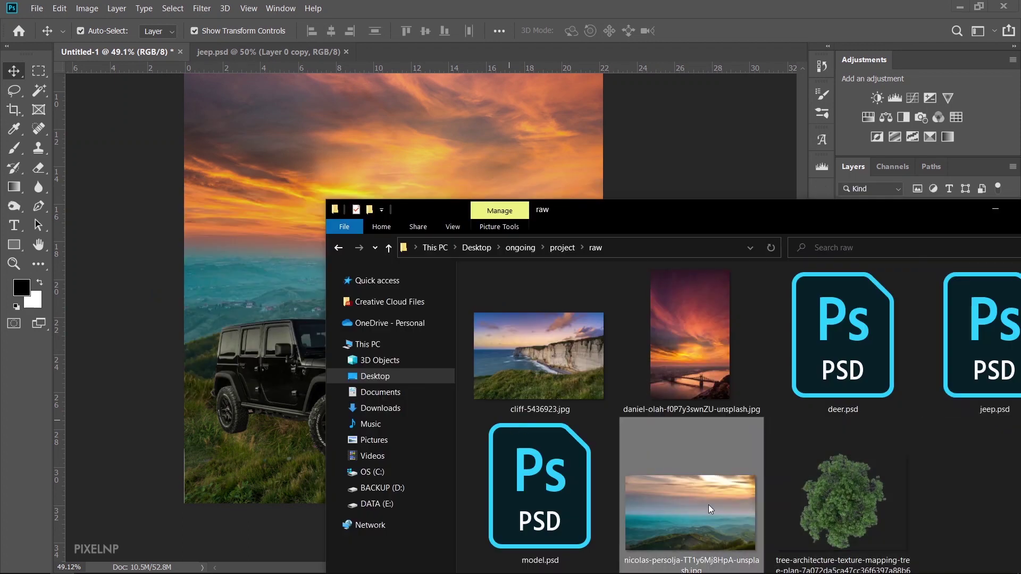
mouse_move(564, 514)
left_mouse_down()
mouse_move(498, 149)
mouse_move(458, 44)
left_mouse_up()
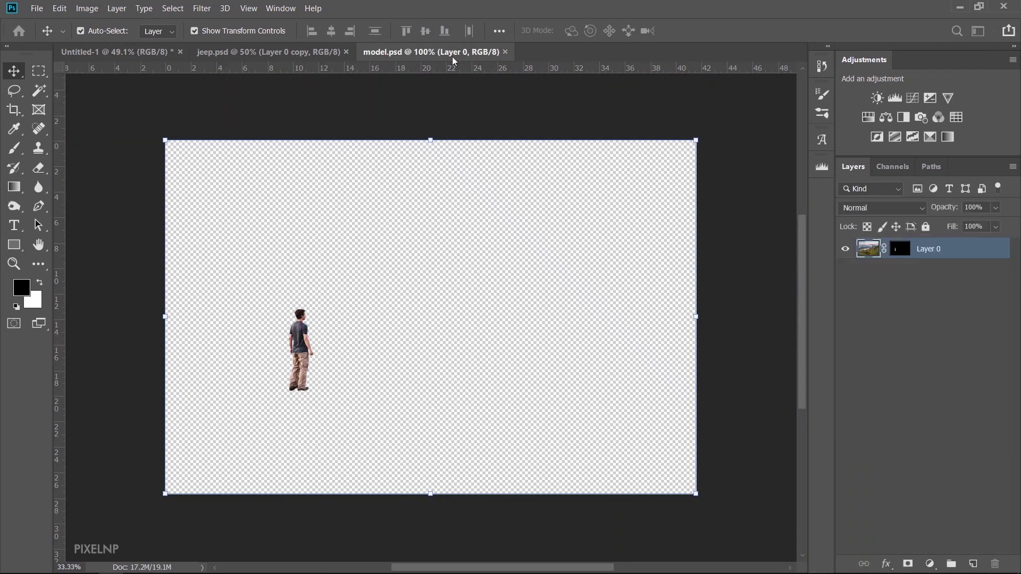
Disable the man's mask, convert him to a smart object, and drag him into the composite.
left_click(899, 254, "shift")
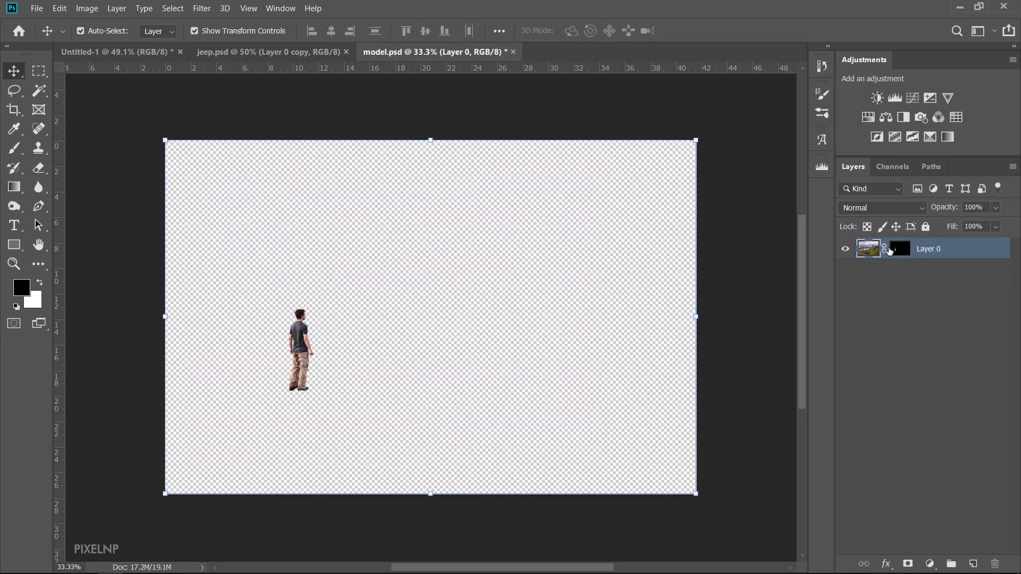
right_click(981, 256)
left_click(896, 199)
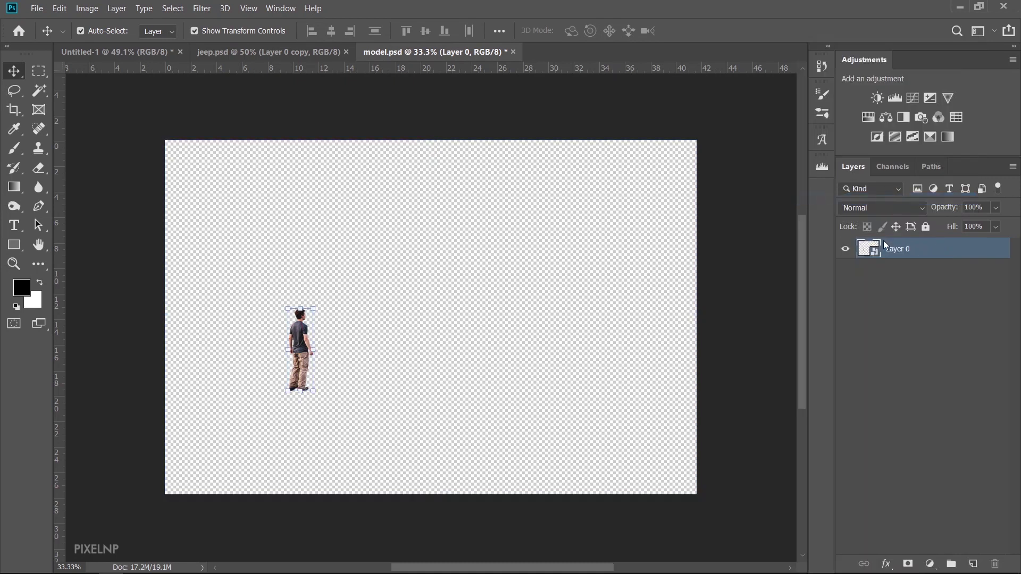
left_click_drag(170, 96, 374, 289)
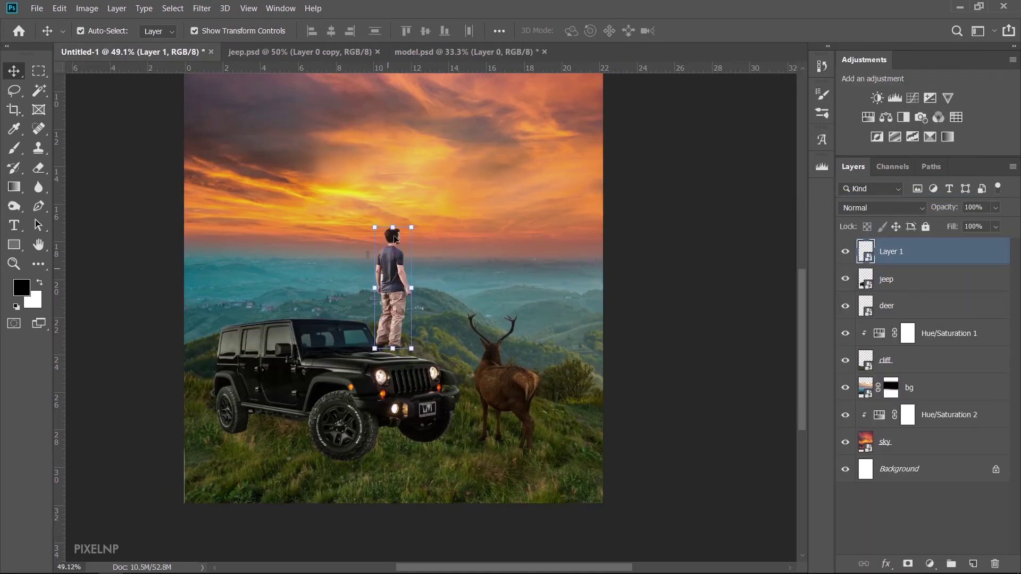
Scale the man to about 90% and stand him on the jeep's roof.
left_click_drag(394, 230, 395, 245)
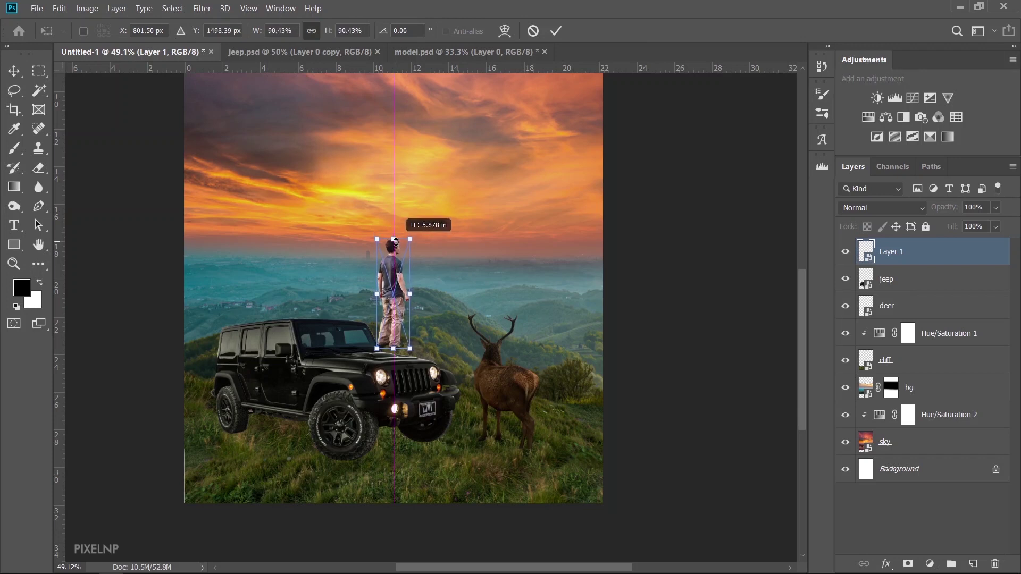
left_click_drag(395, 244, 395, 239)
key("Return")
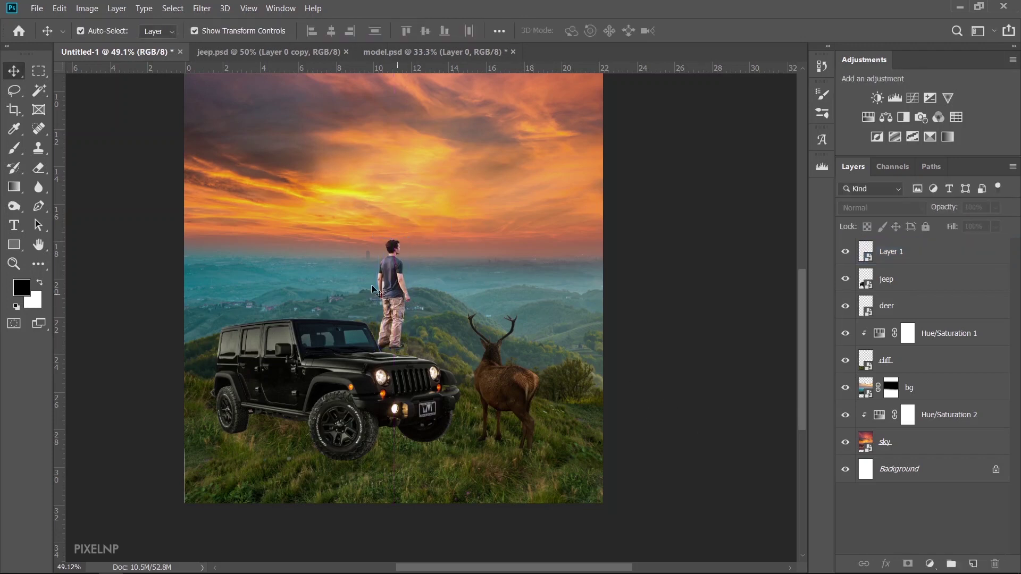
left_click_drag(396, 302, 315, 276)
scroll(268, 320, "up", 3)
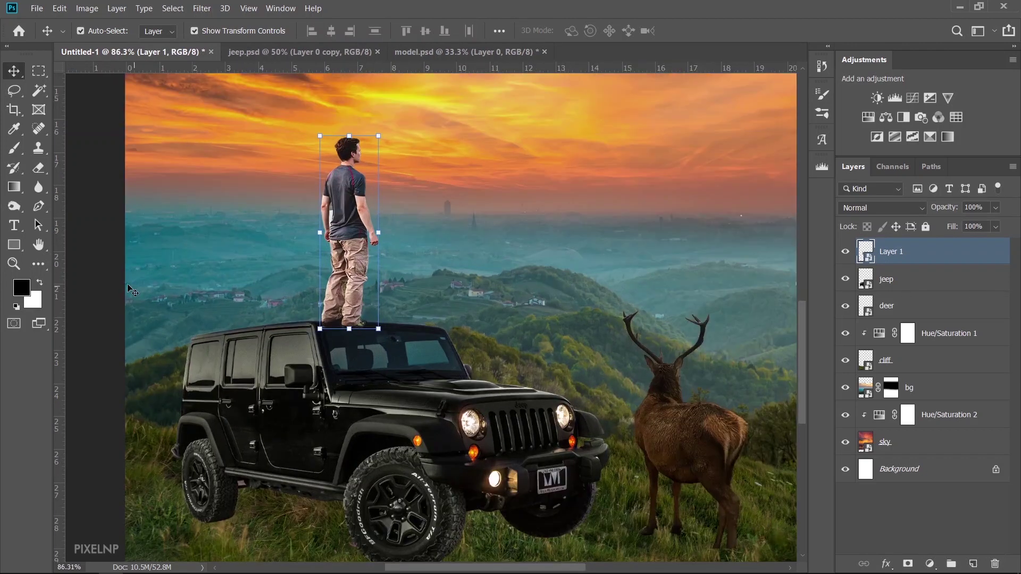
scroll(371, 316, "up", 2)
scroll(371, 316, "up", 2)
left_click_drag(355, 330, 349, 313)
Name the man's layer model and give it a layer mask.
left_click(551, 322)
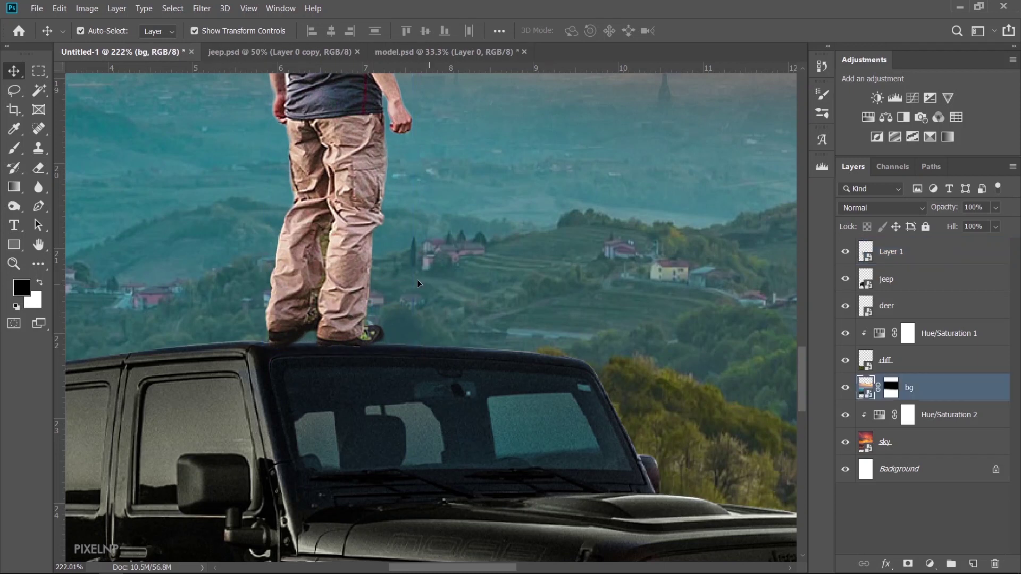
left_click(907, 254)
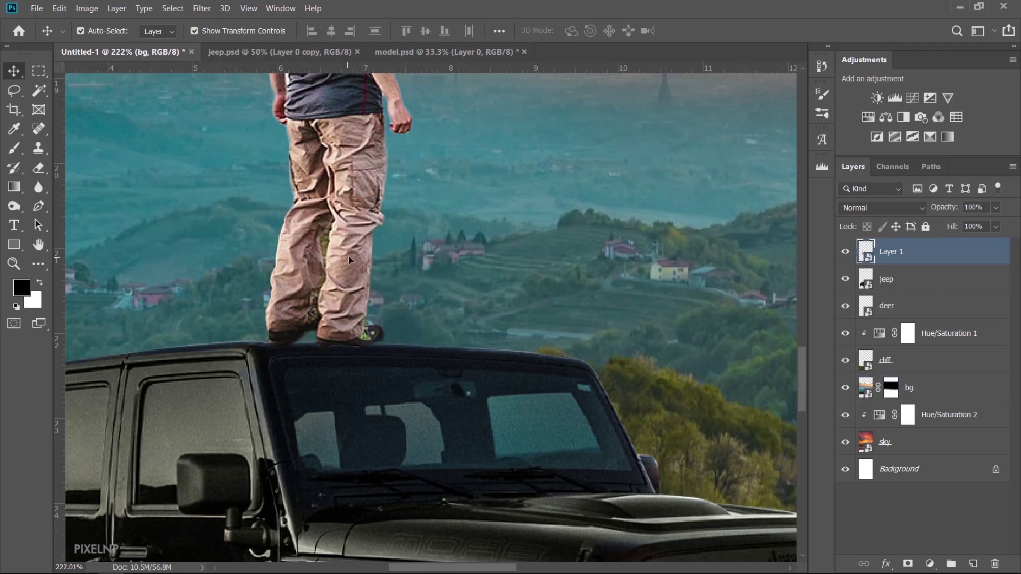
double_click(892, 254)
type("model")
key("Return")
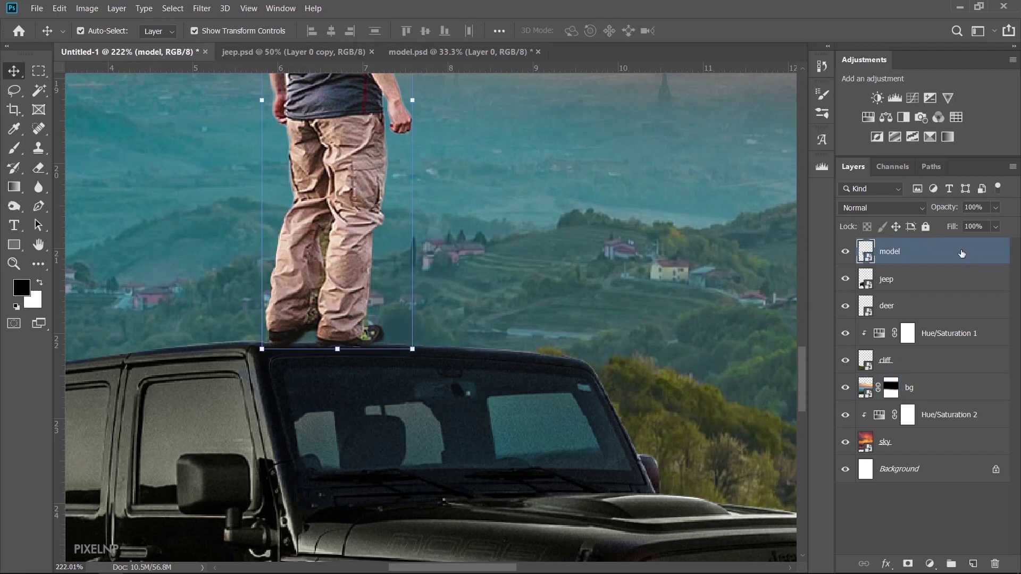
left_click(908, 564)
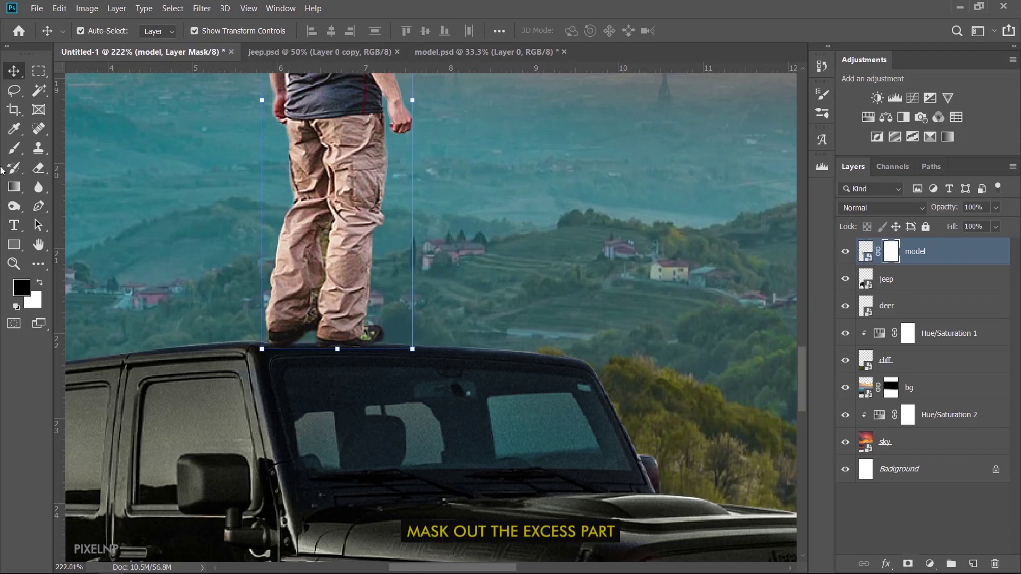
Set up the Brush tool at a small size, around 14 px or smaller.
left_click(15, 149)
scroll(372, 266, "up", 3)
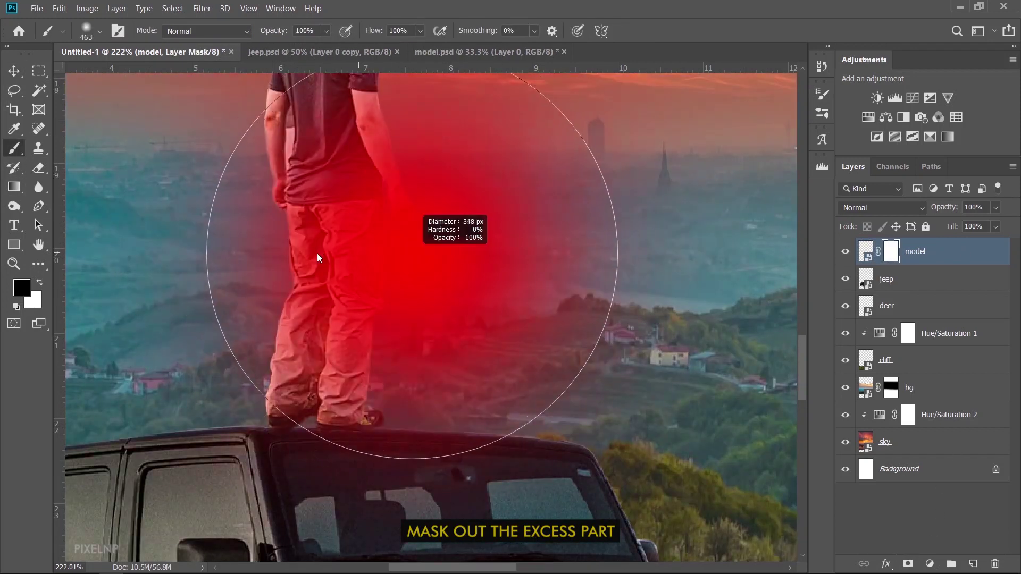
right_click(562, 185)
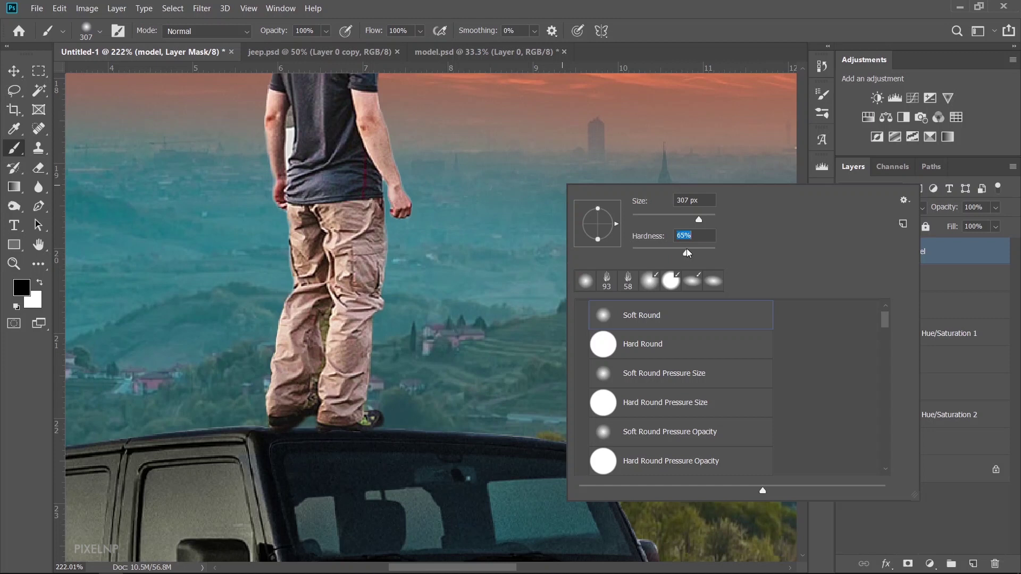
left_click(694, 200)
type("99")
key("Return")
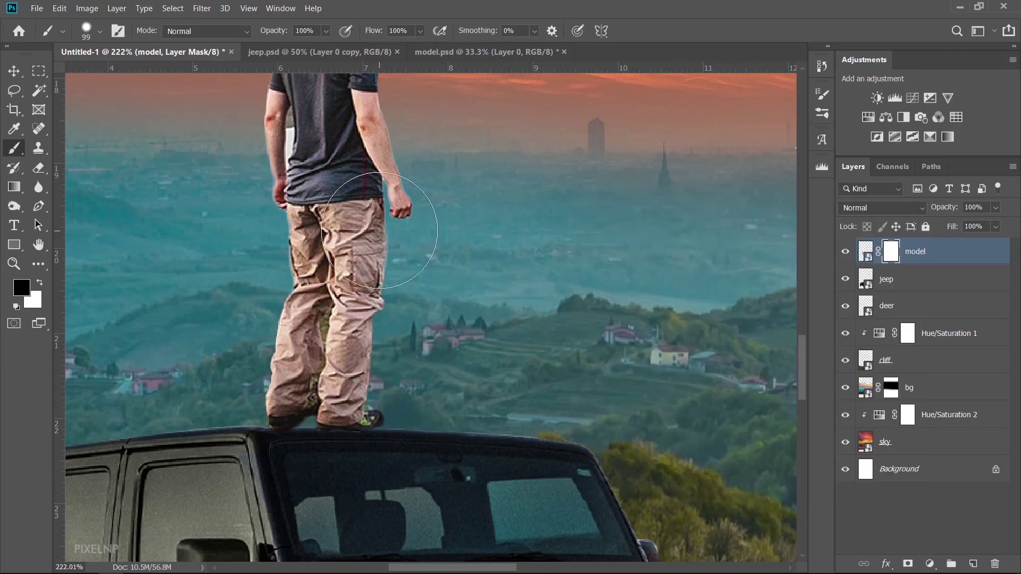
left_click_drag(376, 223, 362, 223)
scroll(285, 153, "up", 3)
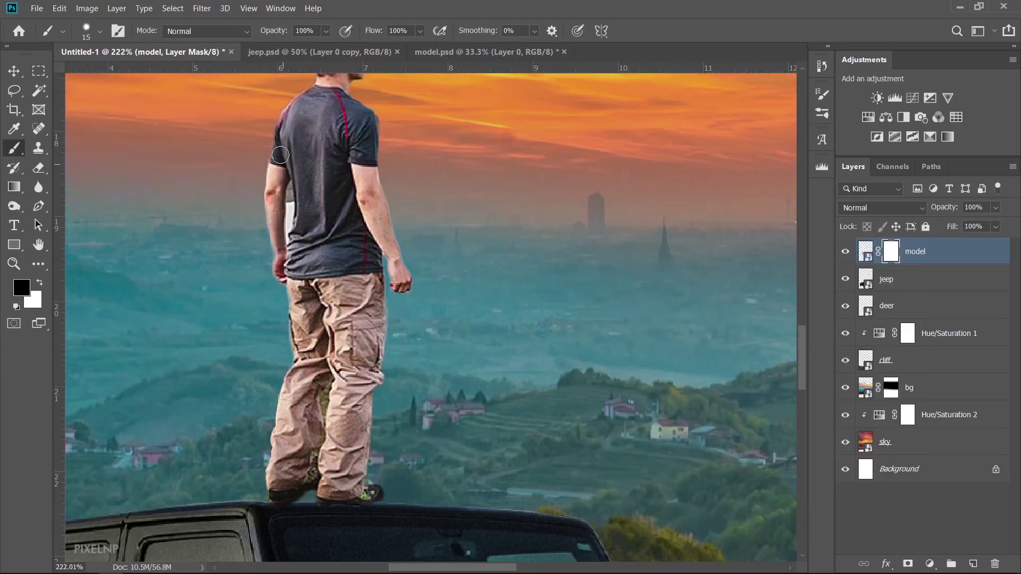
left_click_drag(282, 155, 279, 155)
scroll(287, 184, "up", 3)
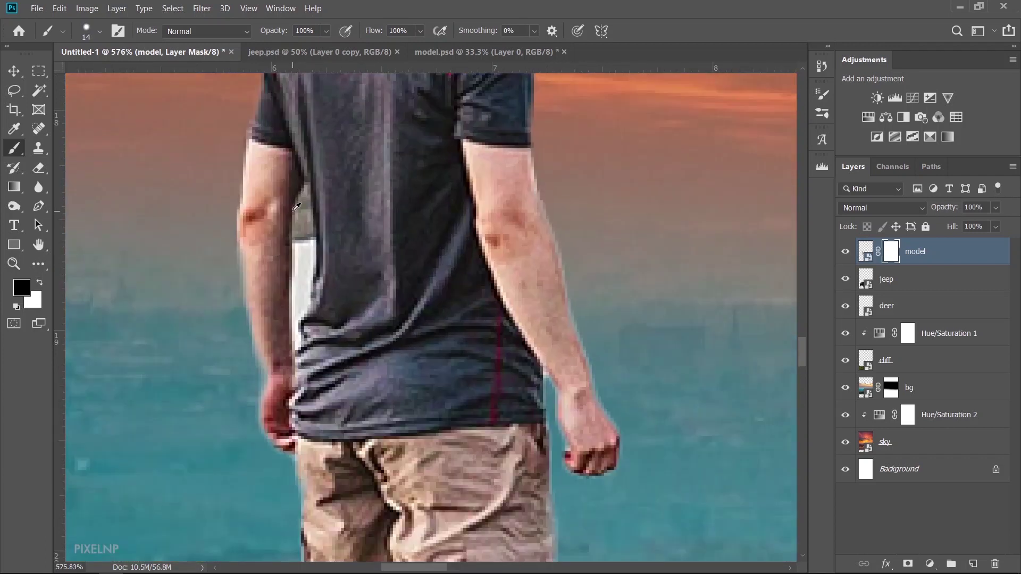
scroll(287, 184, "up", 3)
key("bracketleft")
key("bracketleft")
key("bracketleft")
Paint the mask to hide leftover background between arm and shirt and between the legs.
left_click_drag(311, 189, 297, 396)
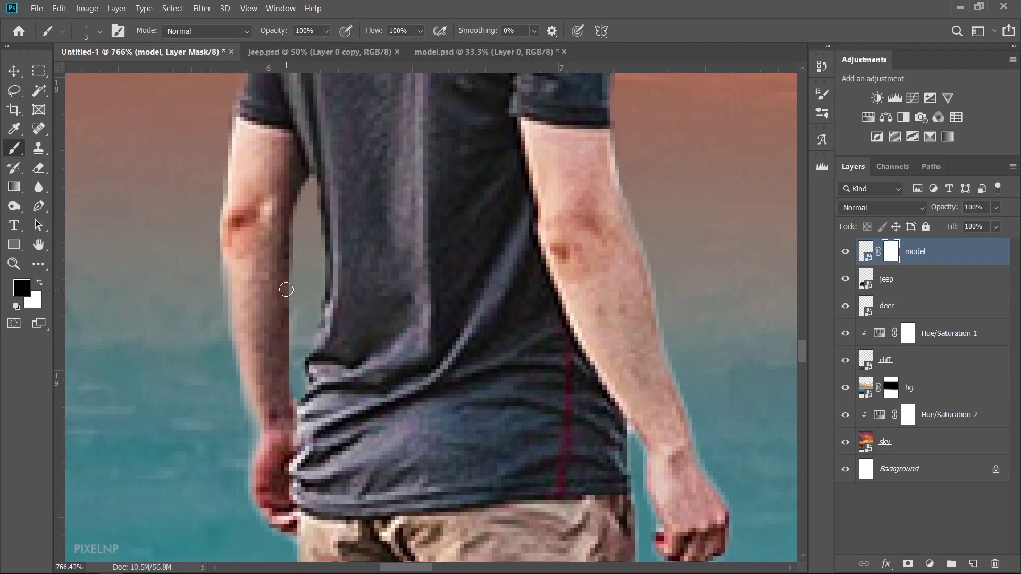
scroll(372, 319, "down", 10)
scroll(372, 319, "down", 5)
left_click_drag(462, 271, 422, 327)
scroll(422, 327, "down", 1)
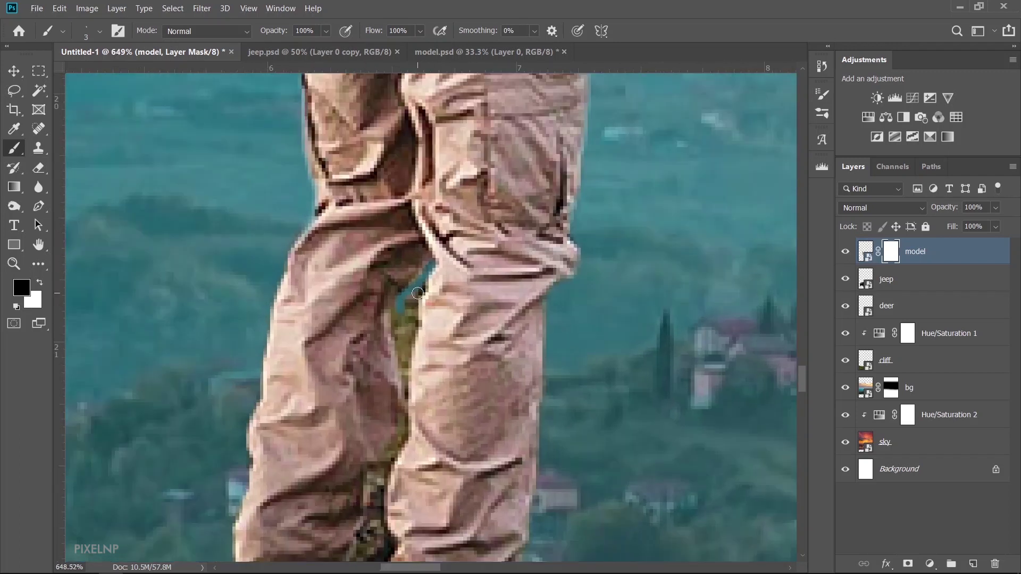
mouse_move(420, 289)
left_mouse_down()
mouse_move(409, 356)
mouse_move(395, 329)
mouse_move(386, 404)
mouse_move(364, 447)
left_mouse_up()
scroll(412, 317, "down", 5)
left_click_drag(372, 388, 369, 421)
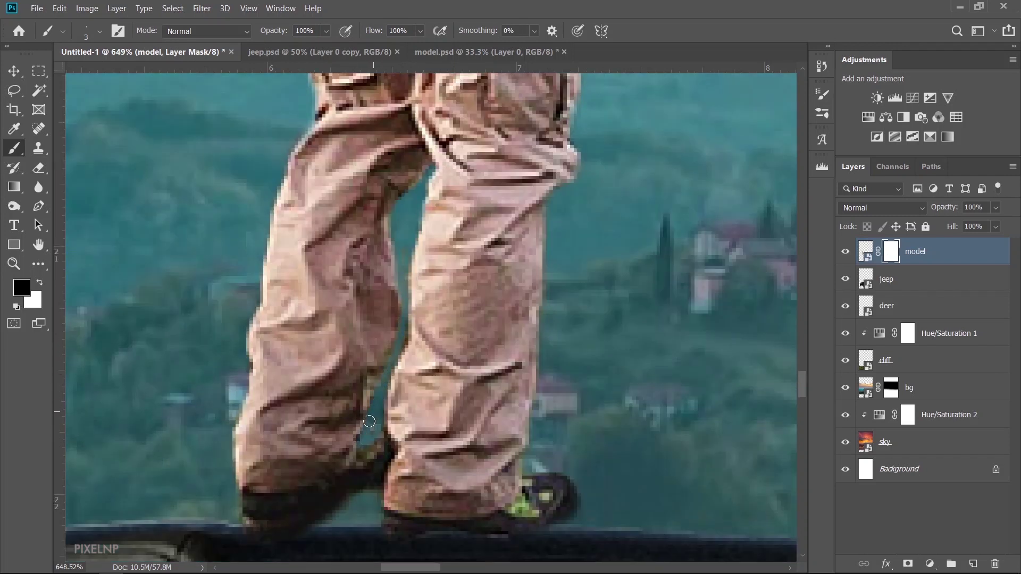
mouse_move(385, 369)
left_mouse_down()
mouse_move(369, 404)
mouse_move(377, 384)
mouse_move(383, 394)
mouse_move(363, 394)
left_mouse_up()
scroll(386, 371, "down", 1)
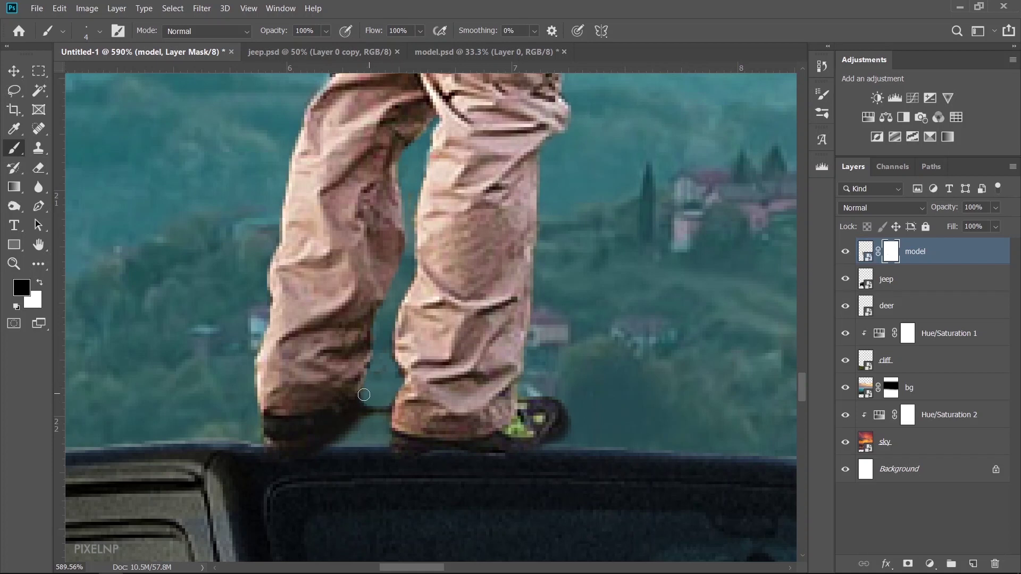
scroll(390, 363, "down", 1)
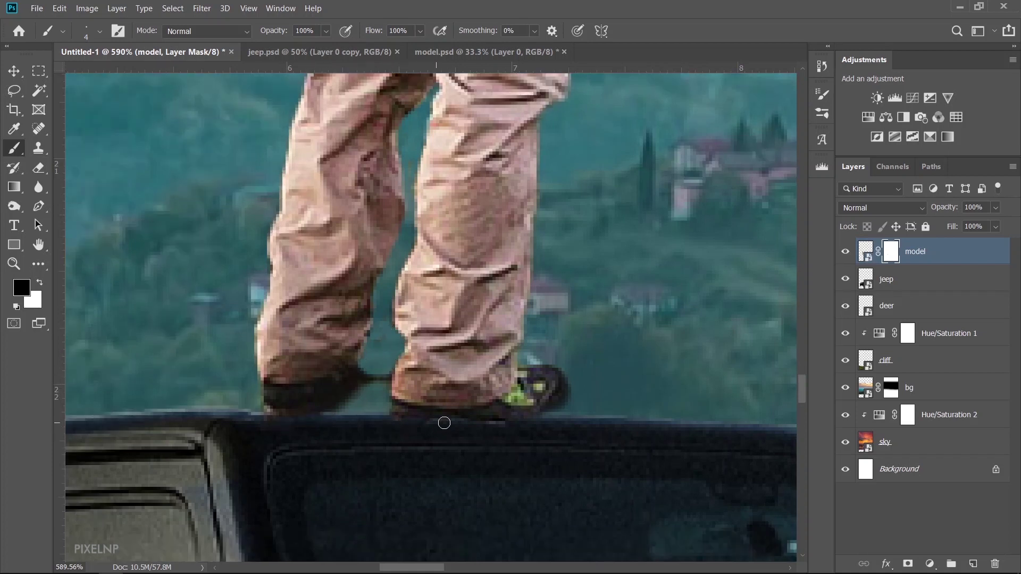
scroll(584, 408, "up", 1)
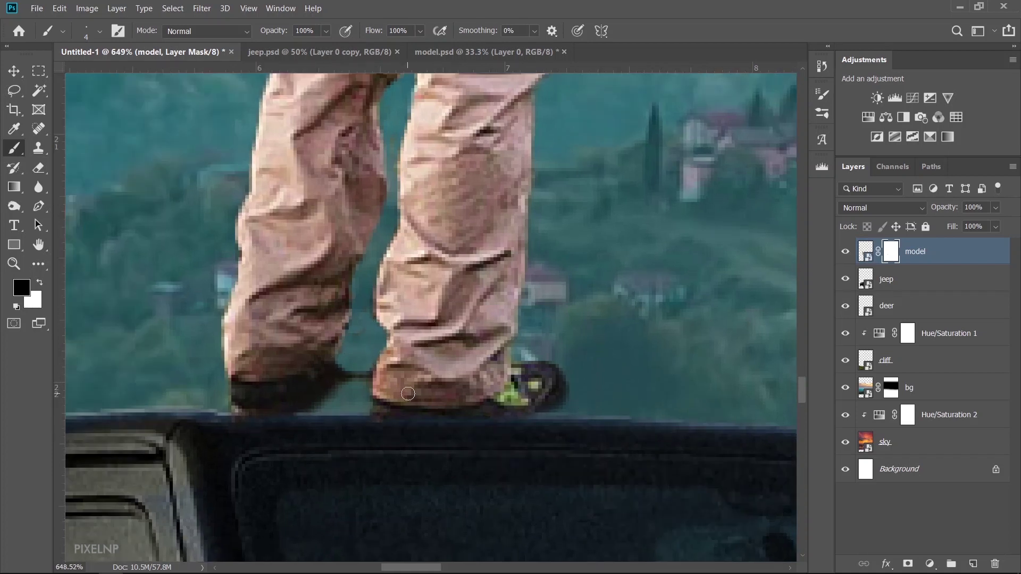
Rasterize the model layer and clone-stamp texture over the man's left shoe.
right_click(955, 256)
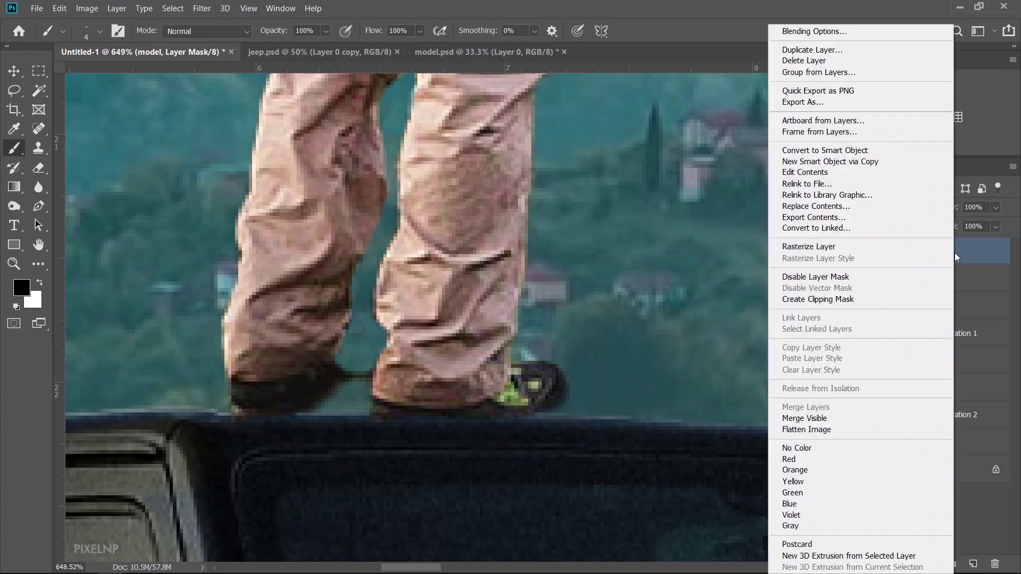
left_click(870, 250)
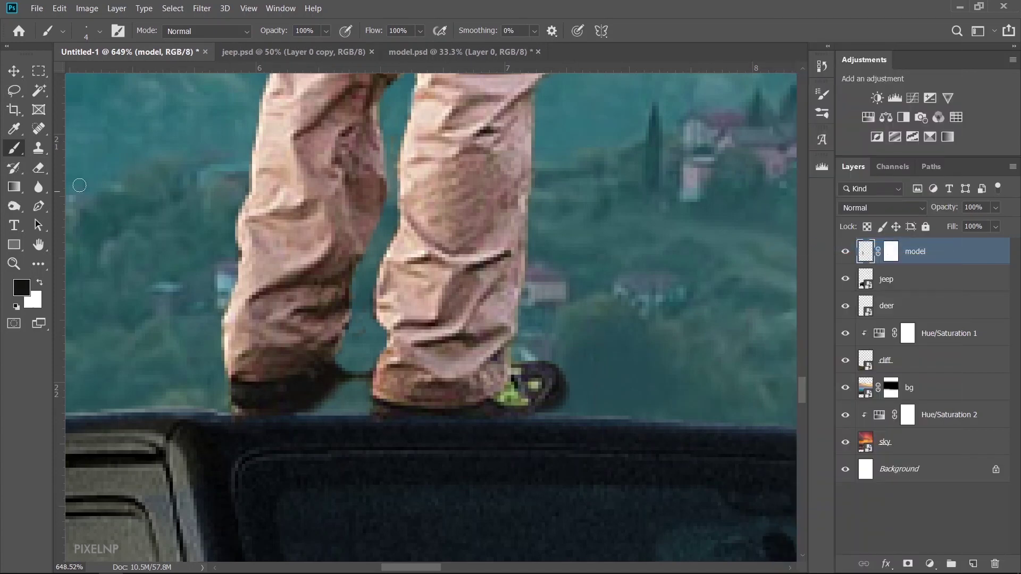
left_click(39, 149)
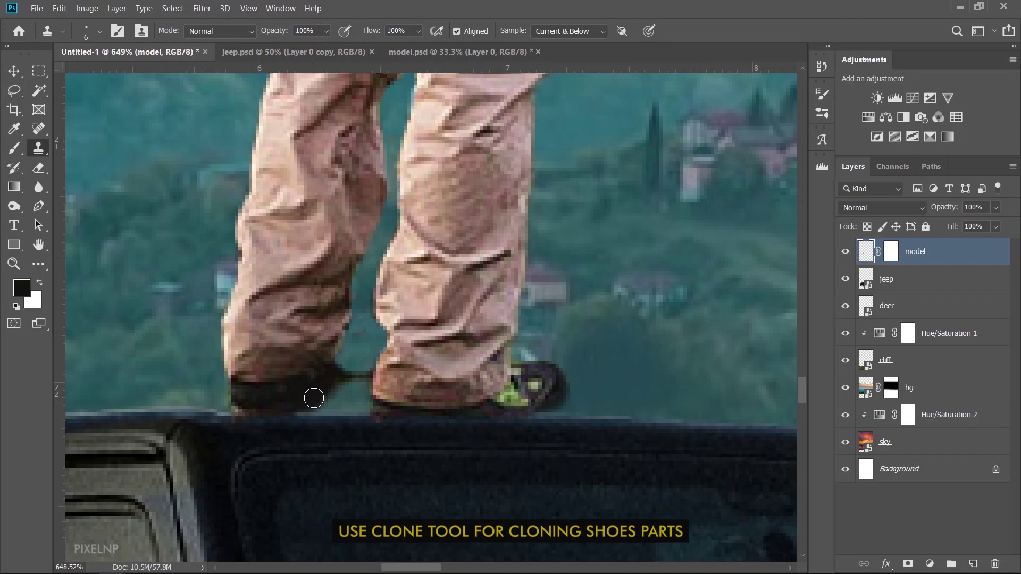
mouse_move(314, 398)
left_mouse_down()
mouse_move(376, 414)
mouse_move(326, 393)
mouse_move(303, 401)
mouse_move(386, 402)
mouse_move(320, 406)
mouse_move(340, 406)
left_mouse_up()
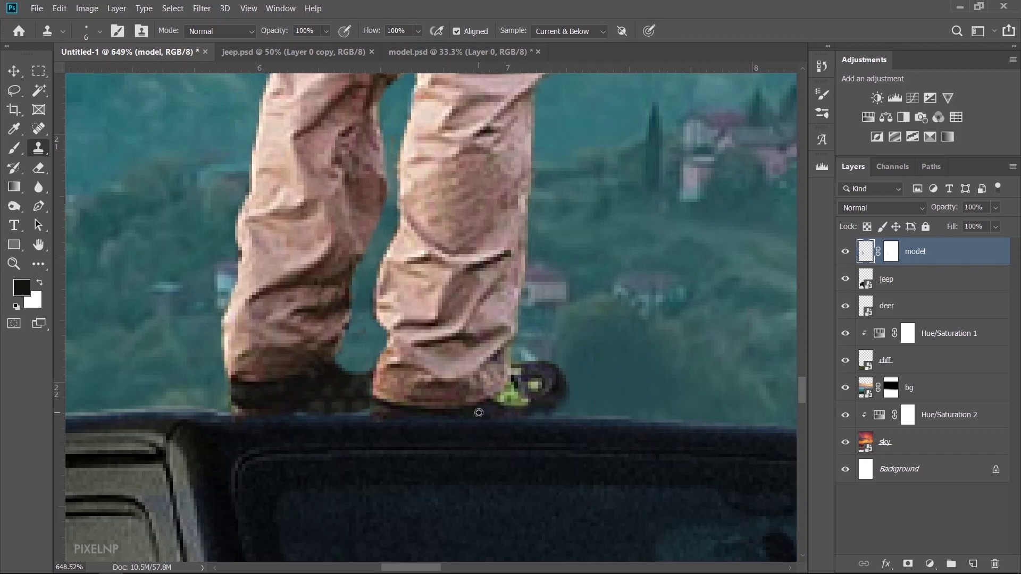
Zoom out to view the whole composite, then bring up the raw project image folder.
scroll(360, 396, "down", 5)
scroll(278, 393, "down", 1)
scroll(277, 393, "down", 2)
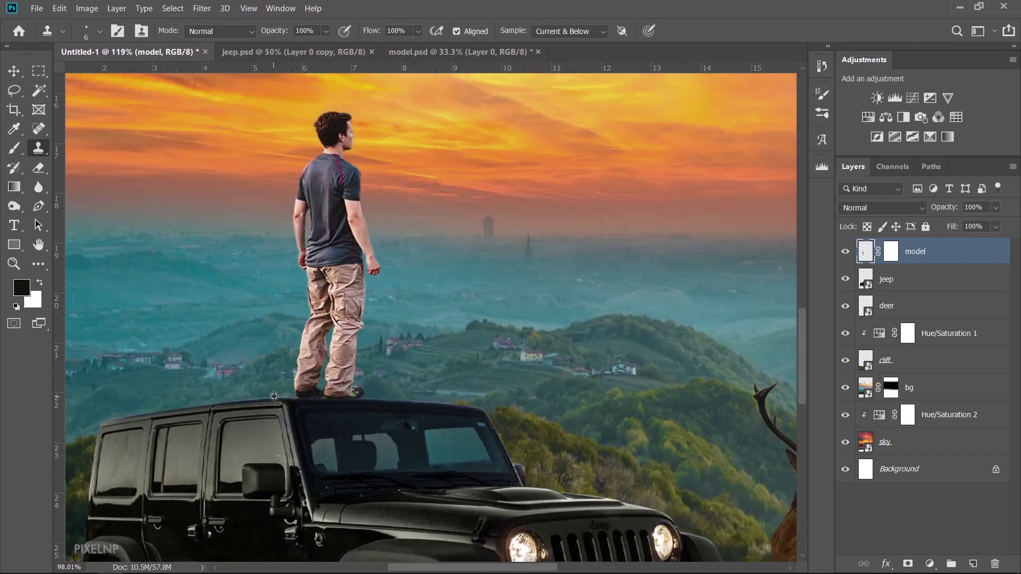
scroll(277, 393, "down", 1)
scroll(277, 391, "down", 1)
scroll(276, 392, "down", 1)
scroll(282, 389, "down", 1)
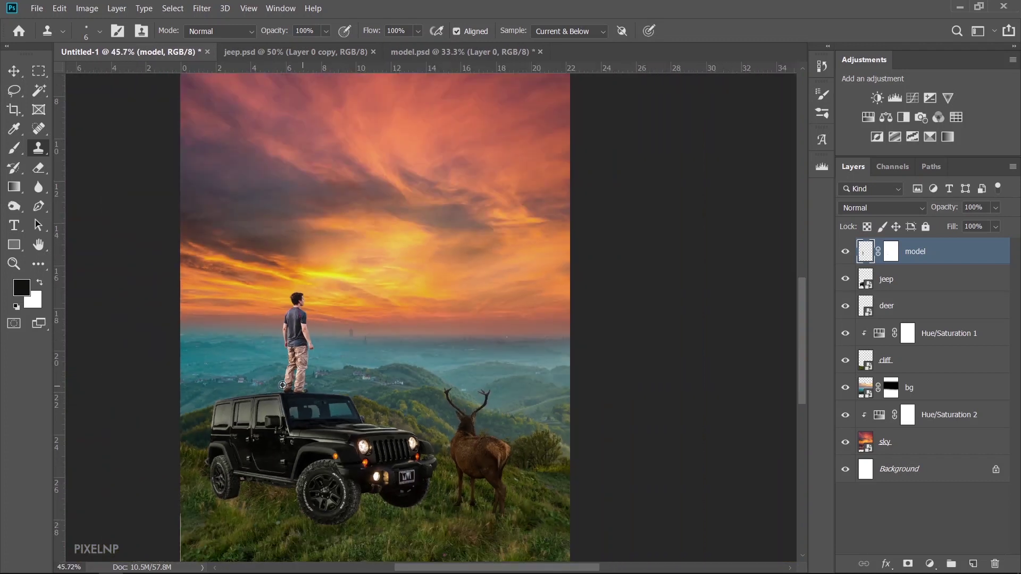
scroll(287, 384, "down", 1)
scroll(290, 383, "up", 1)
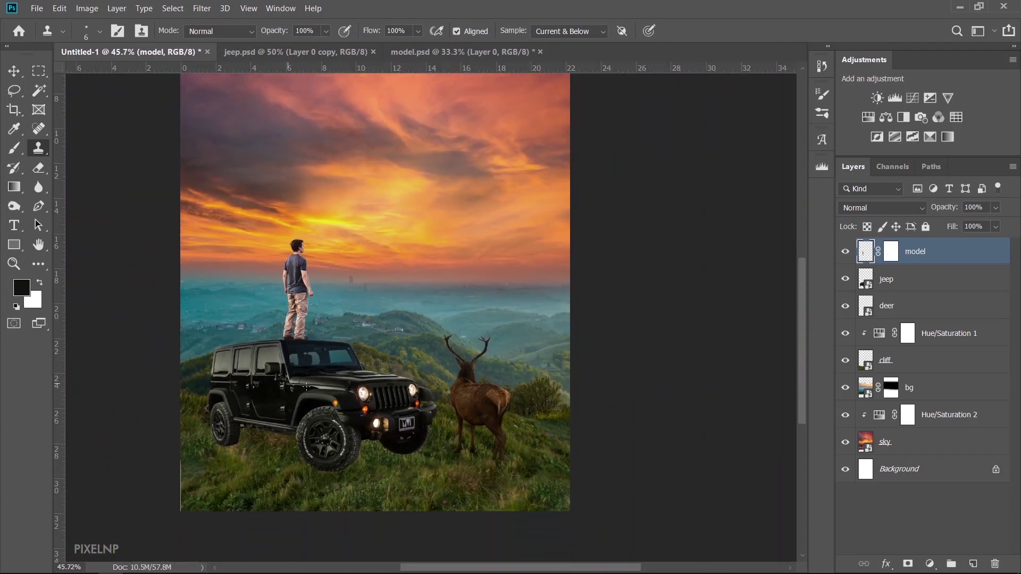
key("alt+Tab")
key("alt+Tab")
key("alt+Tab")
key("alt+Tab")
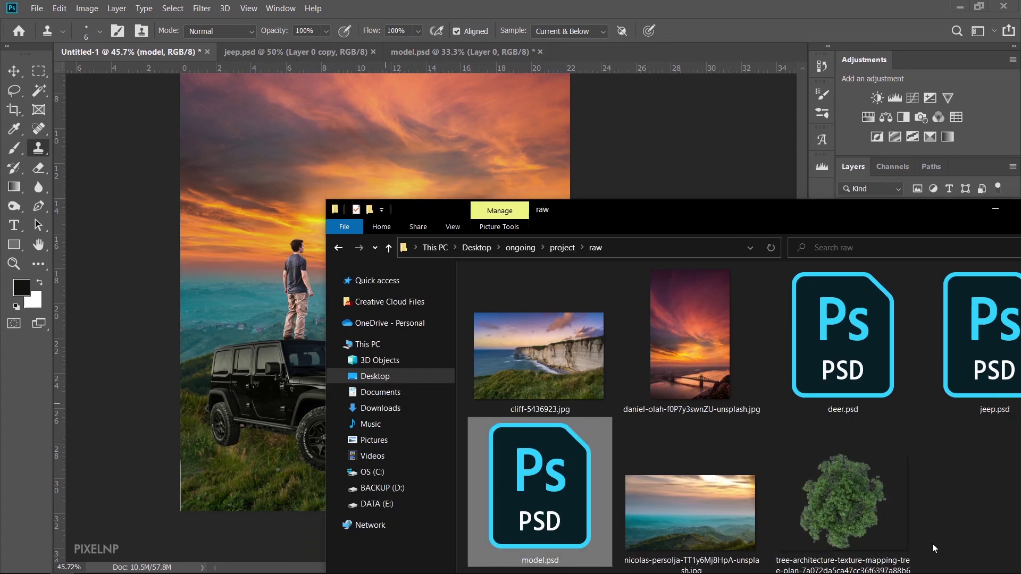
Add the tree image left of the jeep as a layer named 'bush'.
left_click_drag(264, 312, 236, 330)
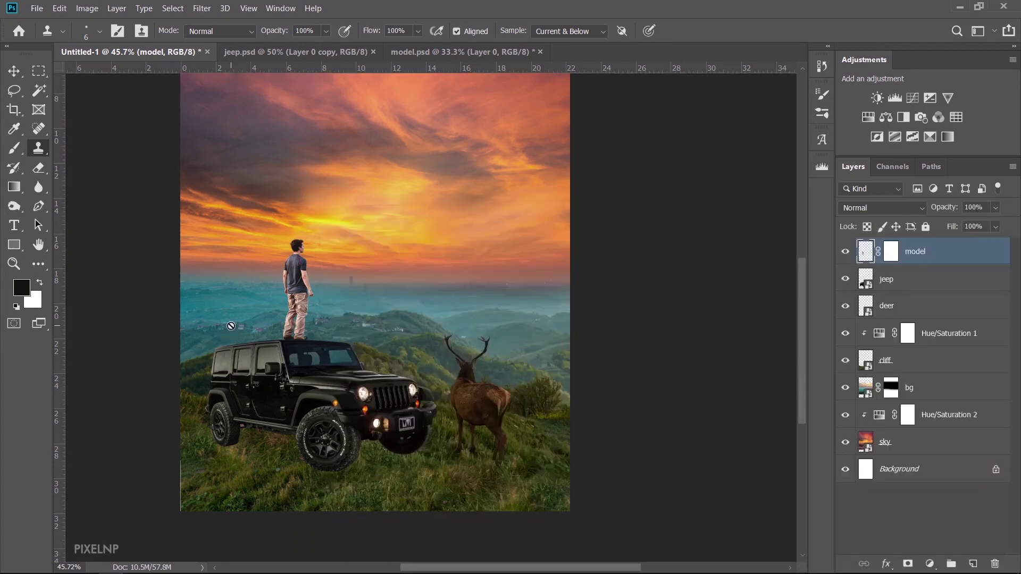
left_click(15, 70)
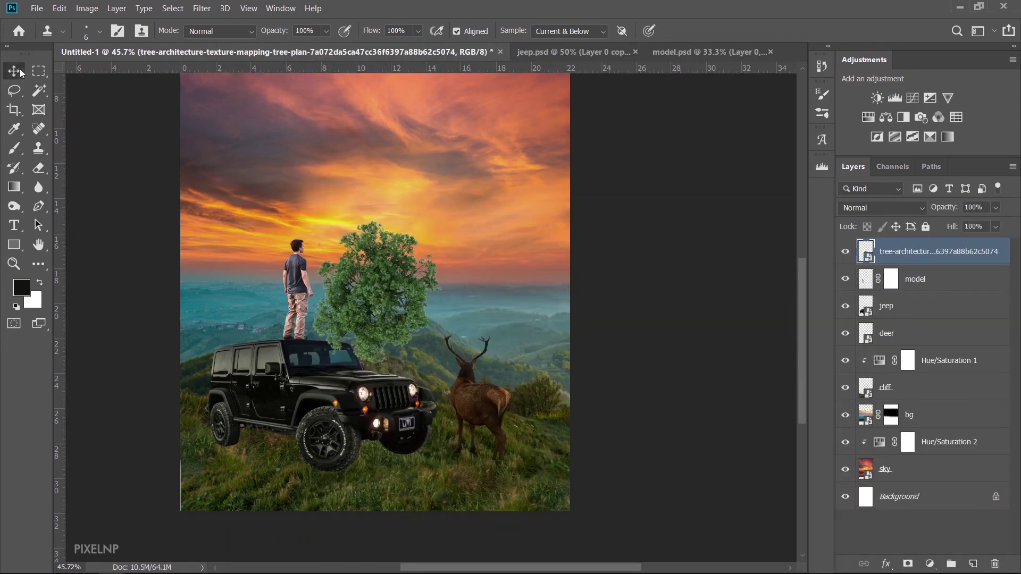
left_click_drag(393, 296, 218, 354)
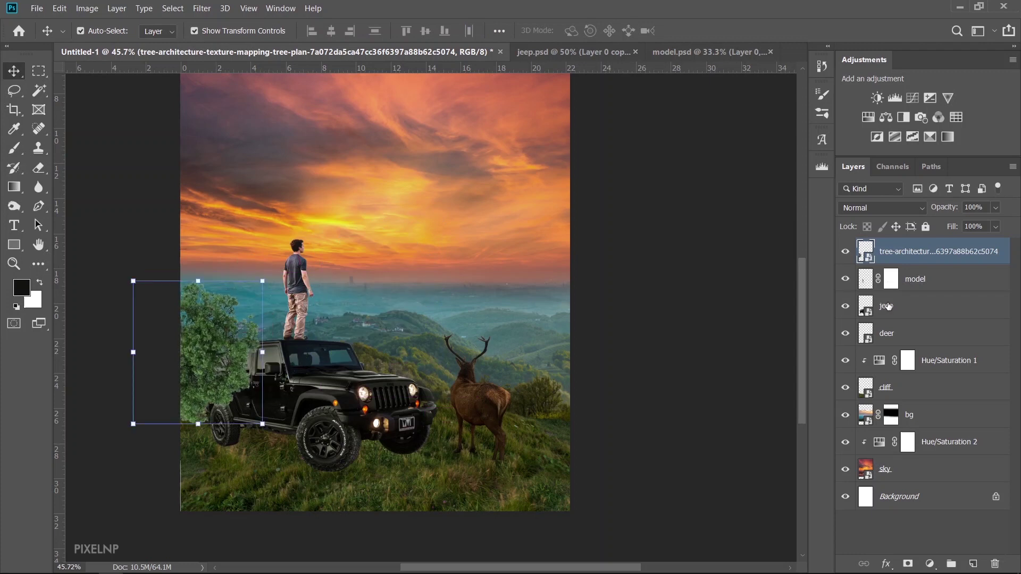
double_click(922, 251)
type("bush")
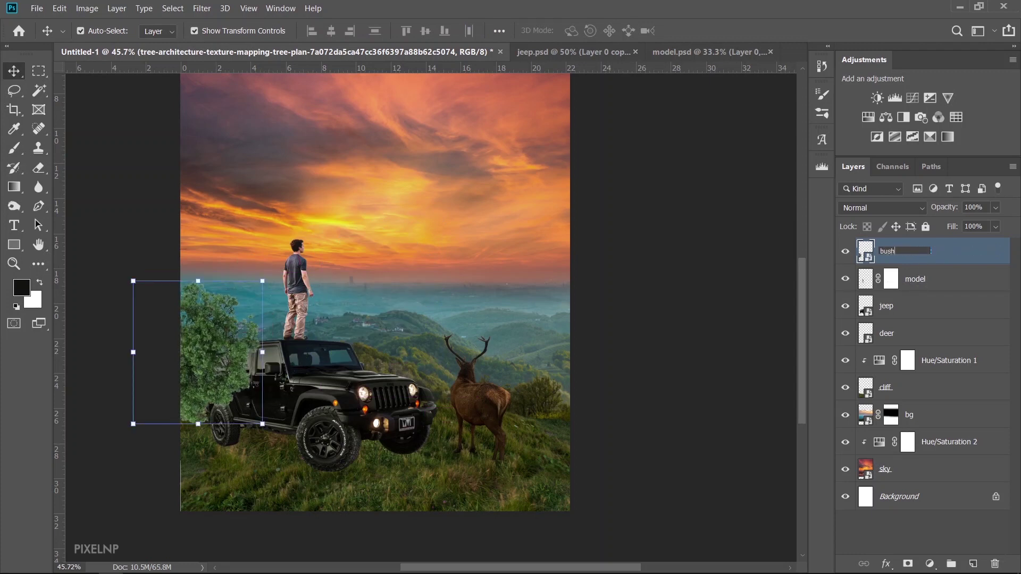
key("Return")
Restack the bush layer below cliff and nudge it slightly down and right.
left_click_drag(947, 260, 922, 405)
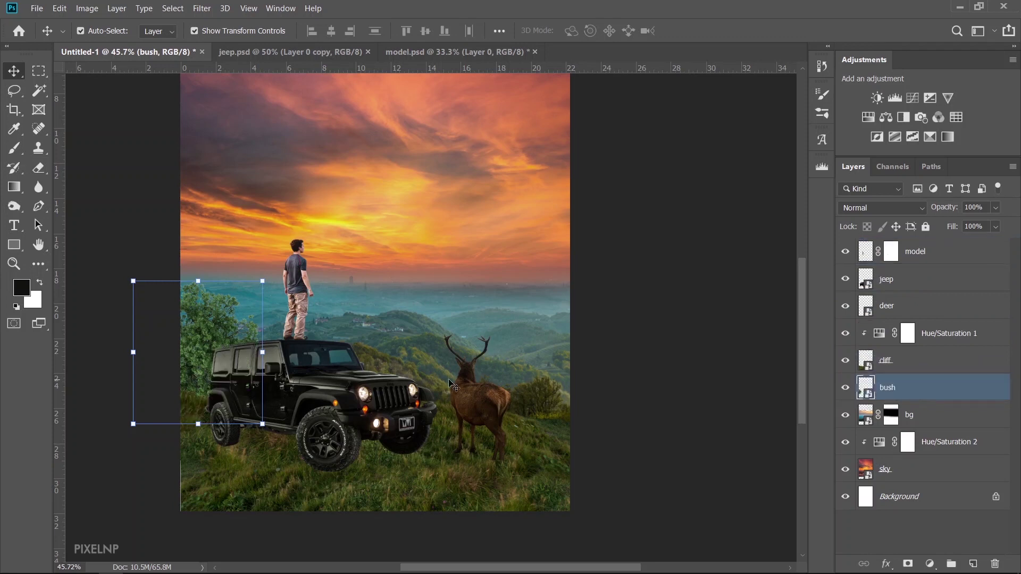
left_click_drag(189, 317, 195, 331)
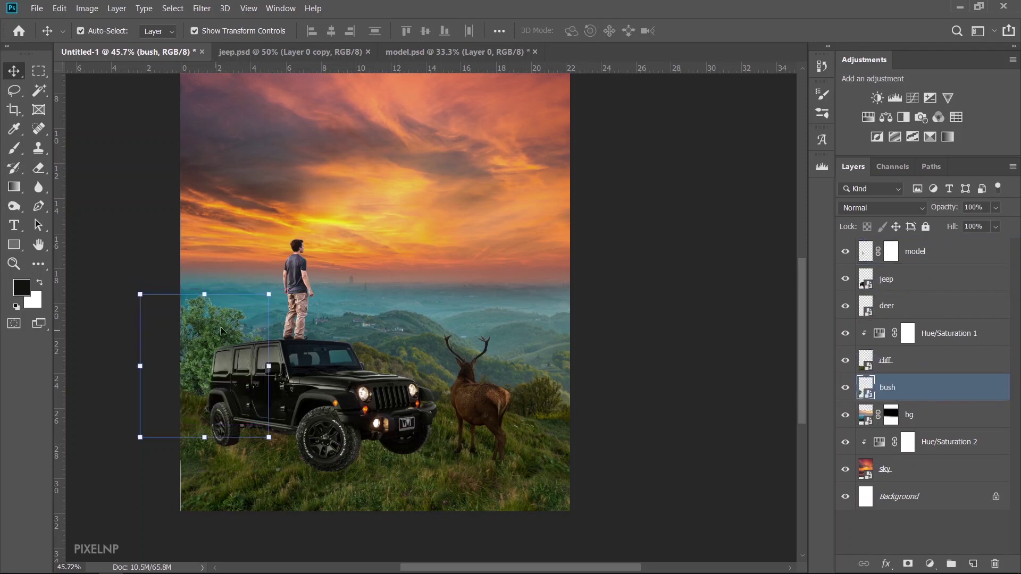
left_click(160, 252)
scroll(143, 341, "up", 1)
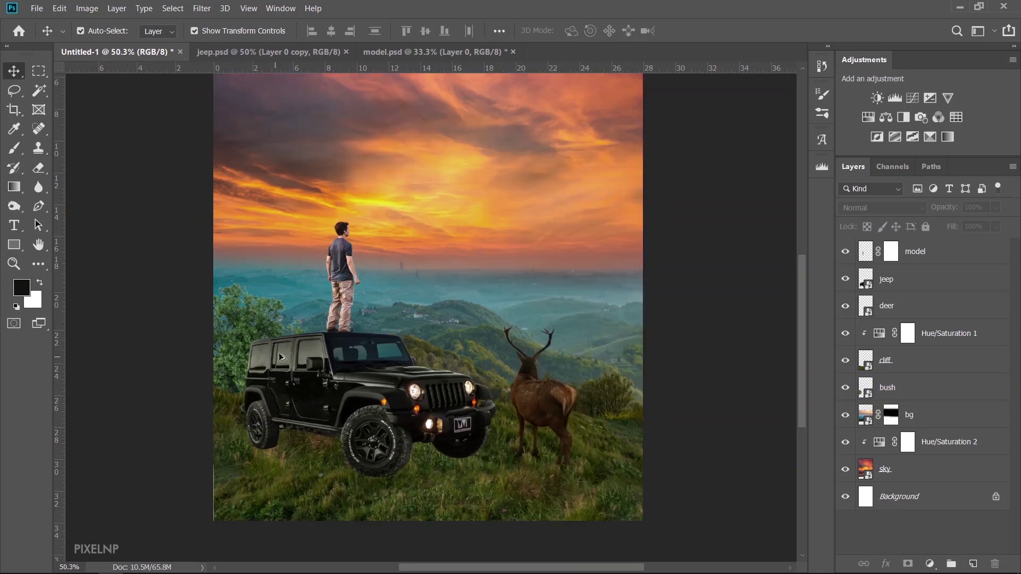
scroll(254, 316, "up", 2)
Shift the bush further left and add a rotated copy tilted toward the upper left.
mouse_move(254, 316)
left_mouse_down()
mouse_move(202, 338)
mouse_move(155, 341)
left_mouse_up()
key("ctrl+t")
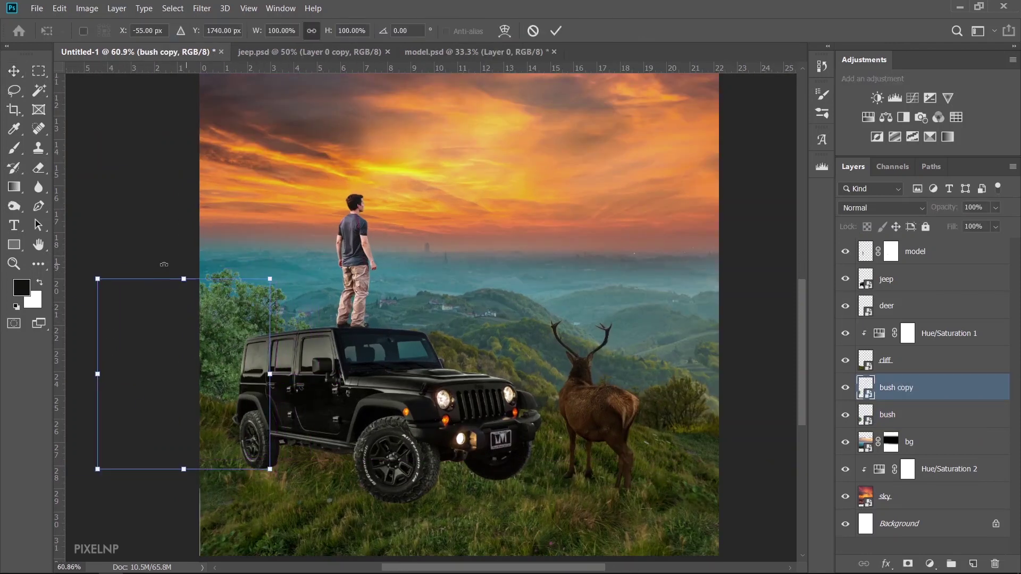
left_click_drag(186, 265, 121, 285)
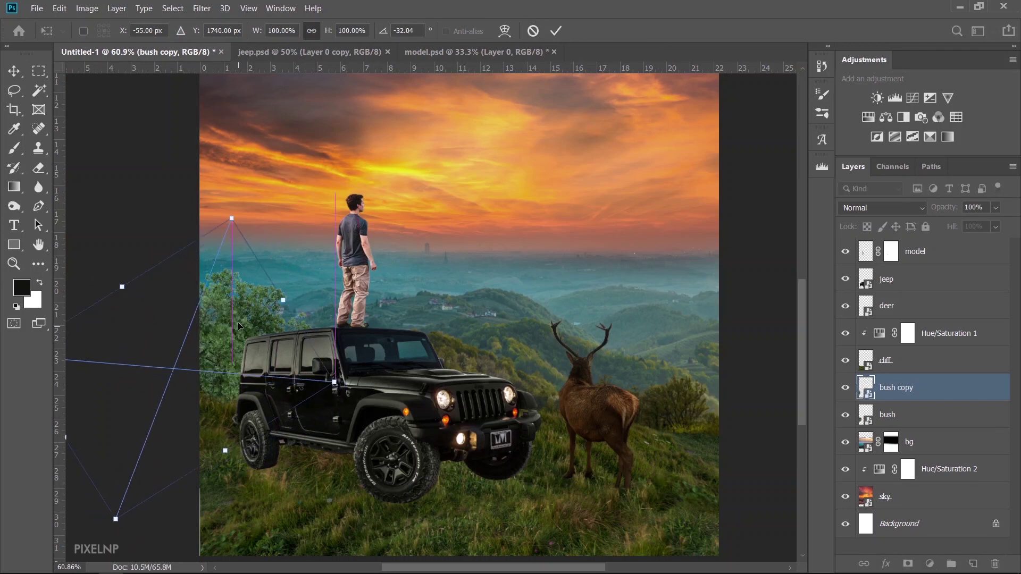
left_click_drag(245, 337, 238, 325)
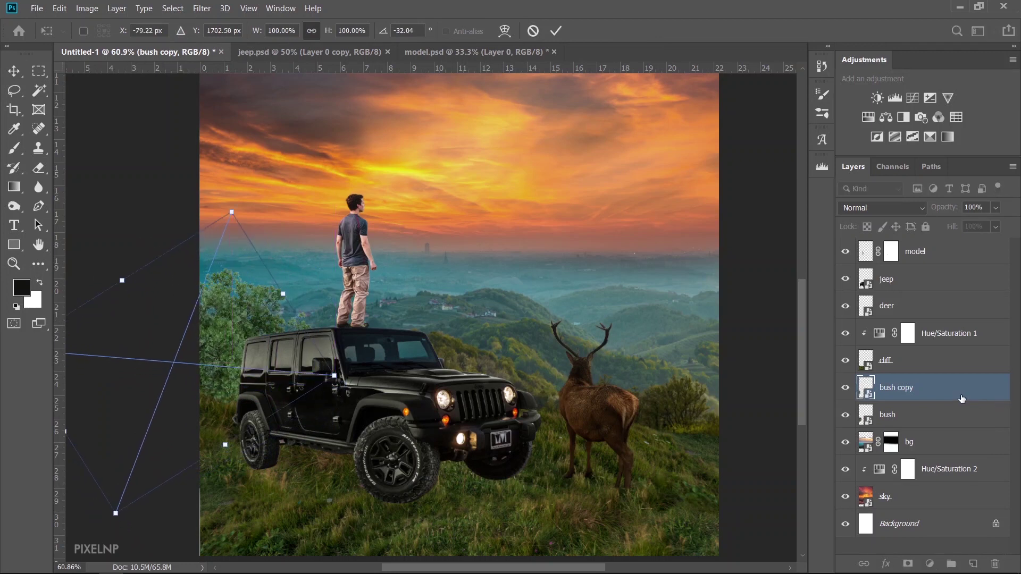
key("Return")
Convert both bush layers into a single smart object.
left_click(930, 413, "shift")
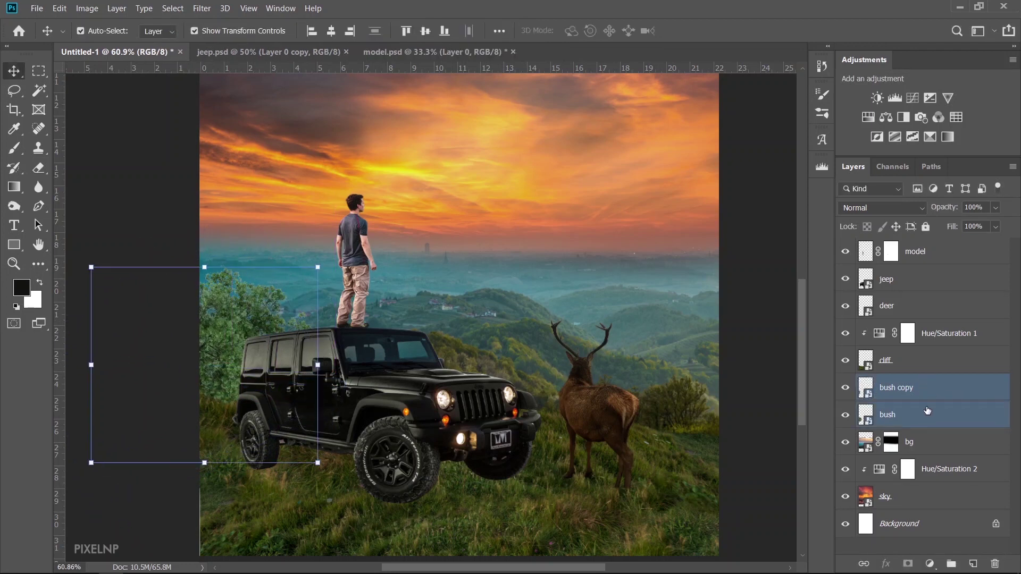
right_click(935, 393)
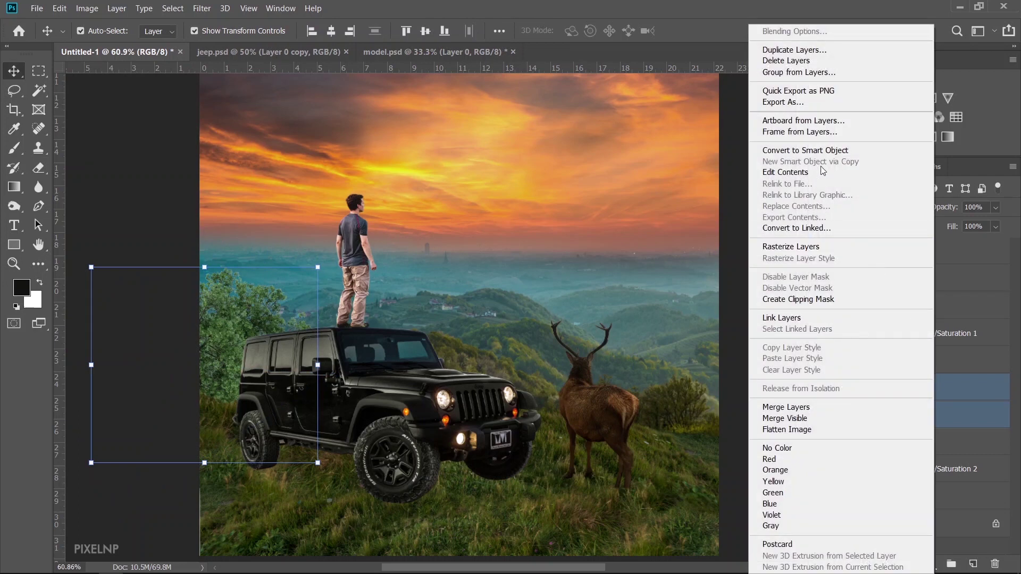
left_click(821, 151)
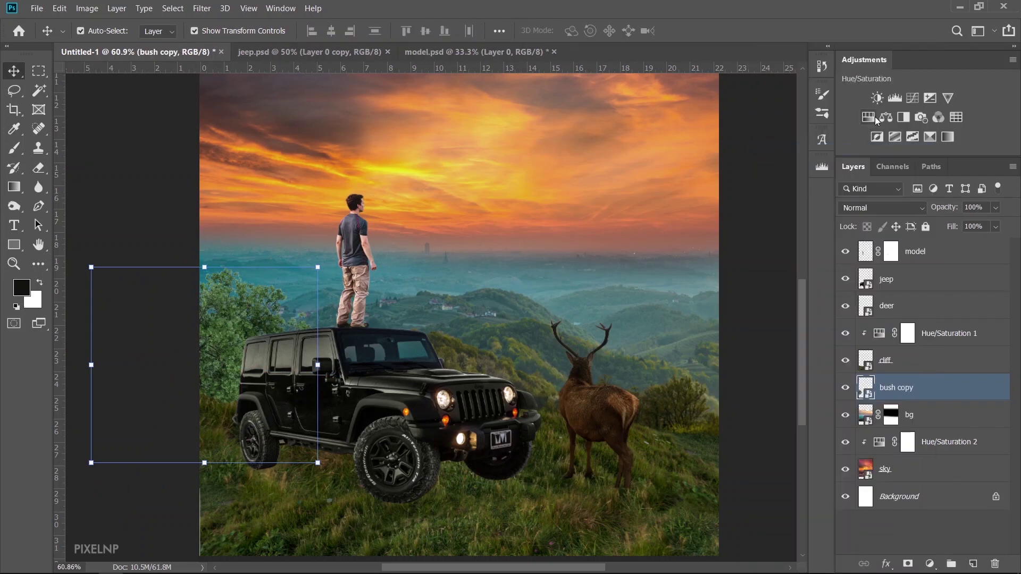
Clip a Hue/Saturation adjustment to 'bush copy' with saturation +30 and lightness -18.
scroll(295, 337, "up", 1)
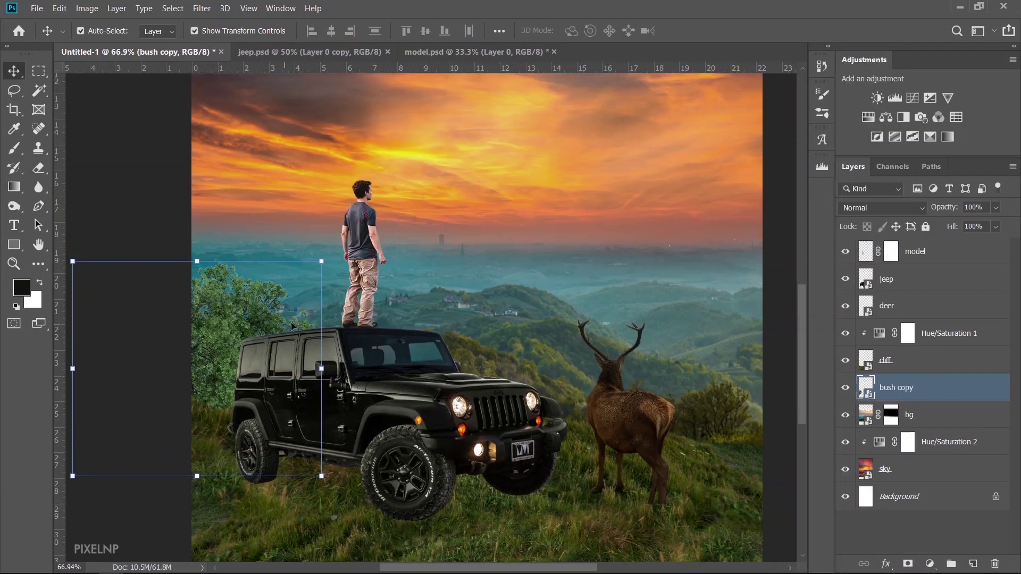
left_click(868, 118)
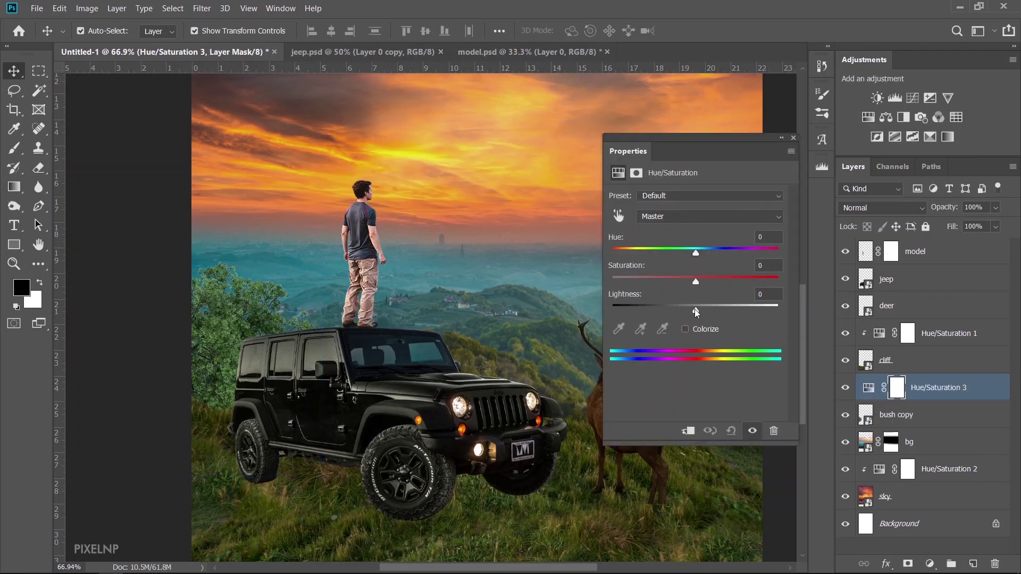
left_click_drag(689, 313, 679, 311)
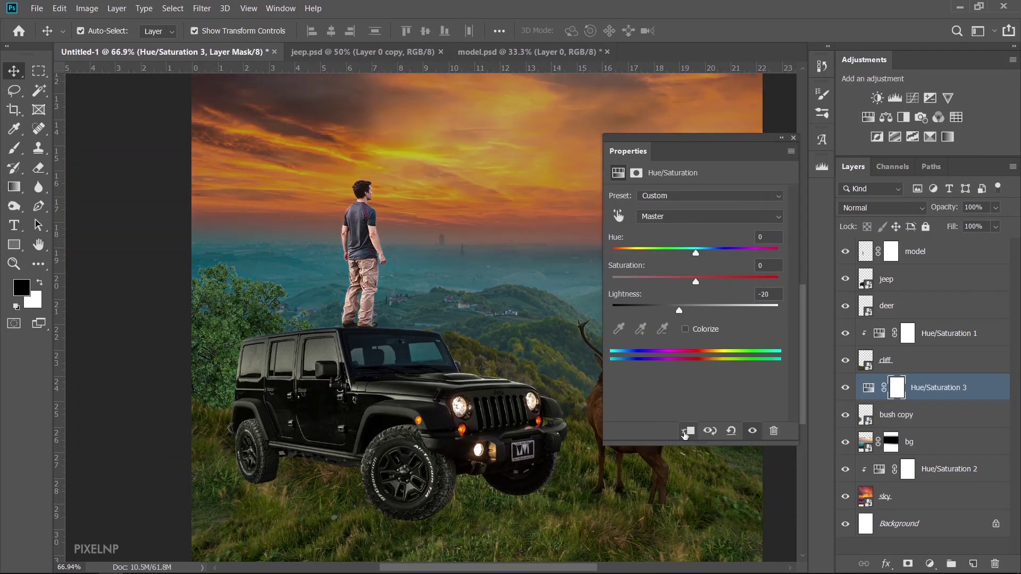
left_click(687, 430)
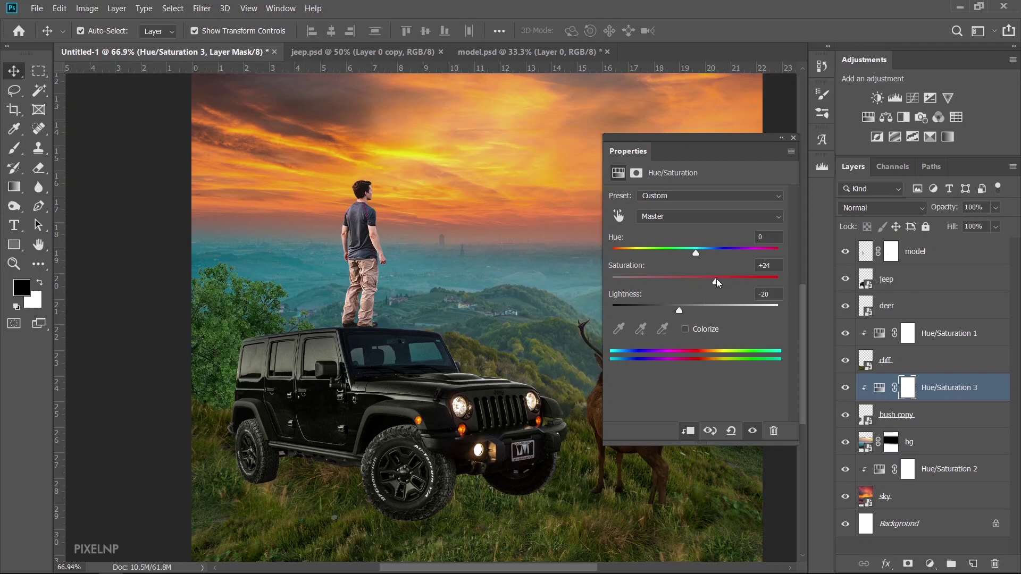
left_click_drag(678, 309, 684, 308)
left_click_drag(678, 310, 681, 310)
left_click(793, 138)
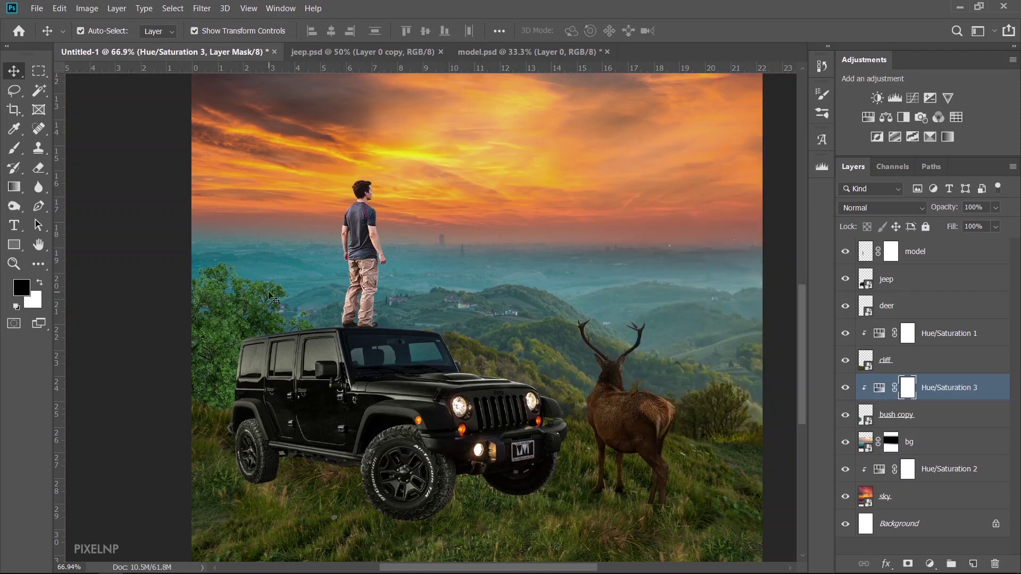
scroll(271, 299, "down", 3)
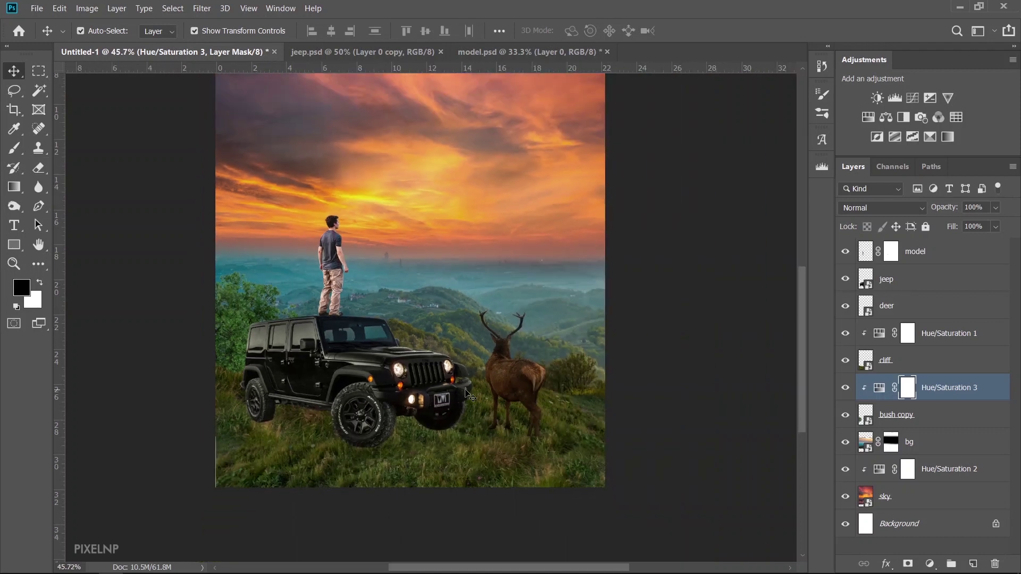
scroll(567, 362, "up", 1)
scroll(553, 346, "up", 1)
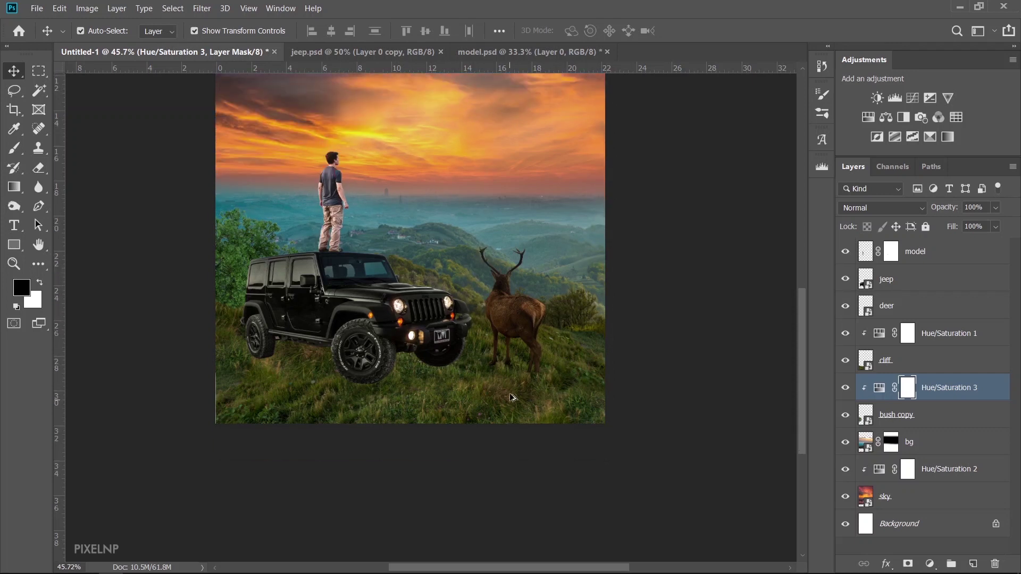
Scale the deer layer down to 44.11% and commit the transform.
scroll(529, 319, "up", 2)
left_click(526, 277)
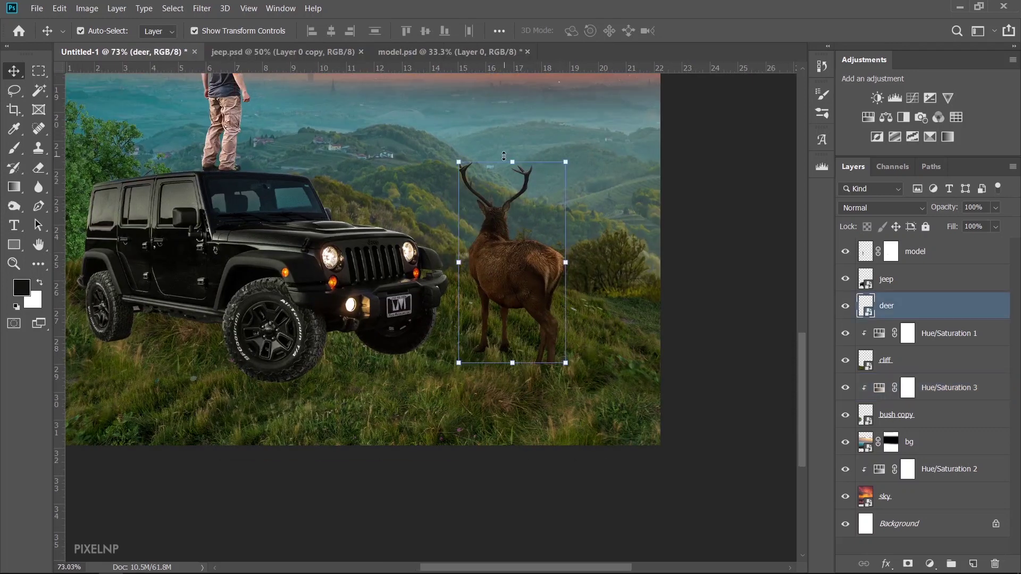
left_click_drag(512, 160, 513, 168)
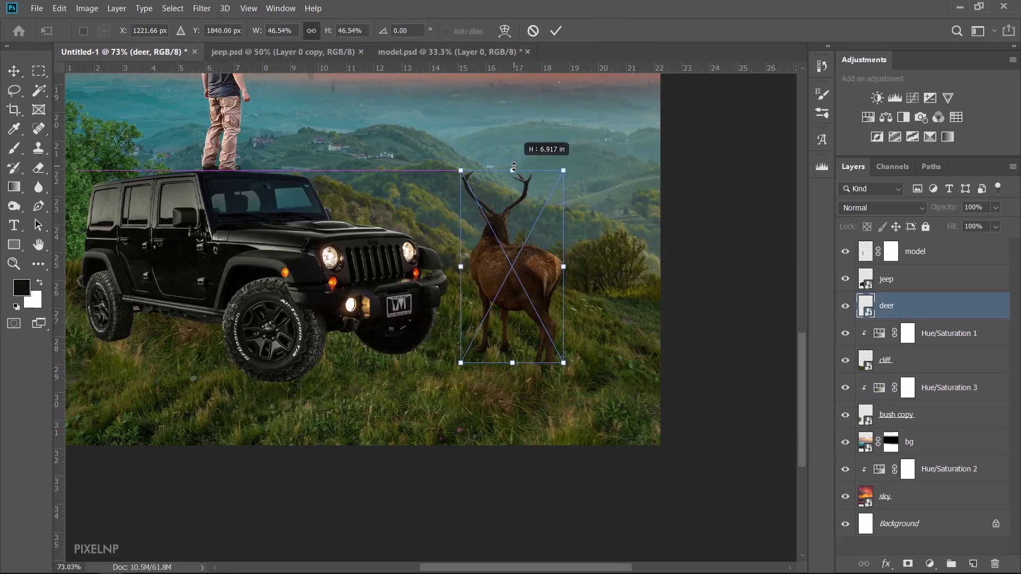
left_click(732, 349)
left_click(502, 265)
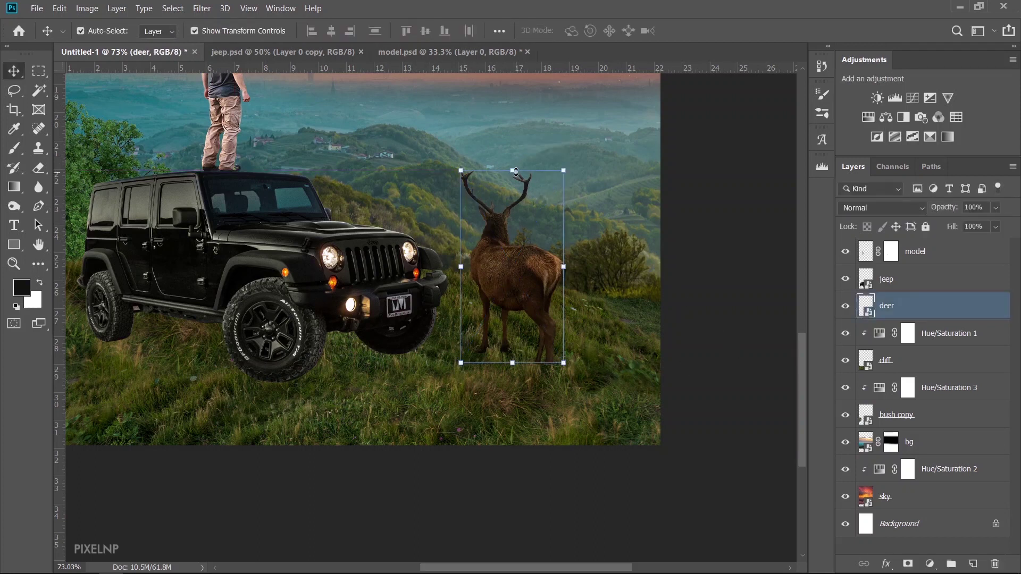
left_click_drag(515, 171, 516, 181)
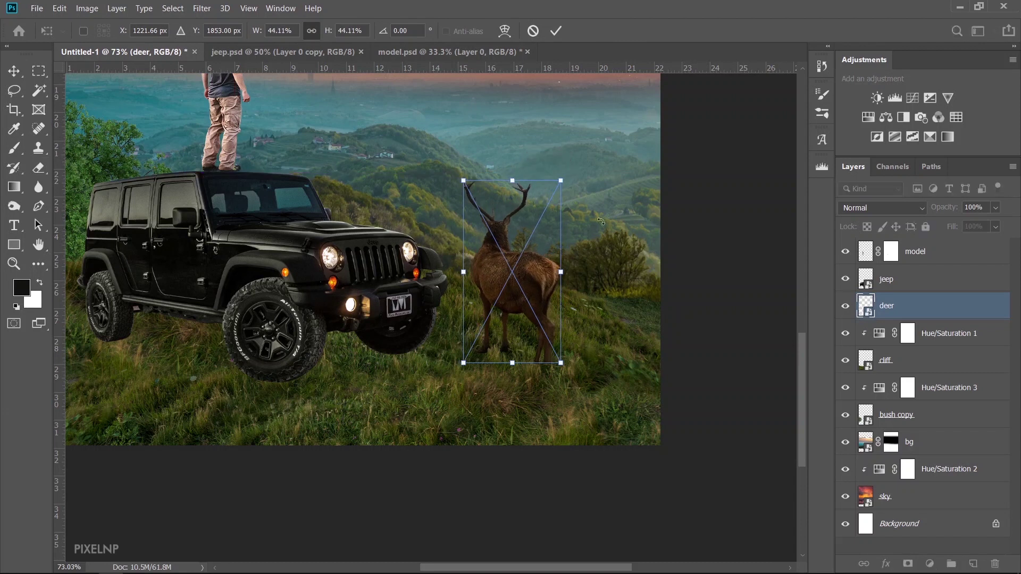
key("Return")
scroll(589, 395, "up", 3)
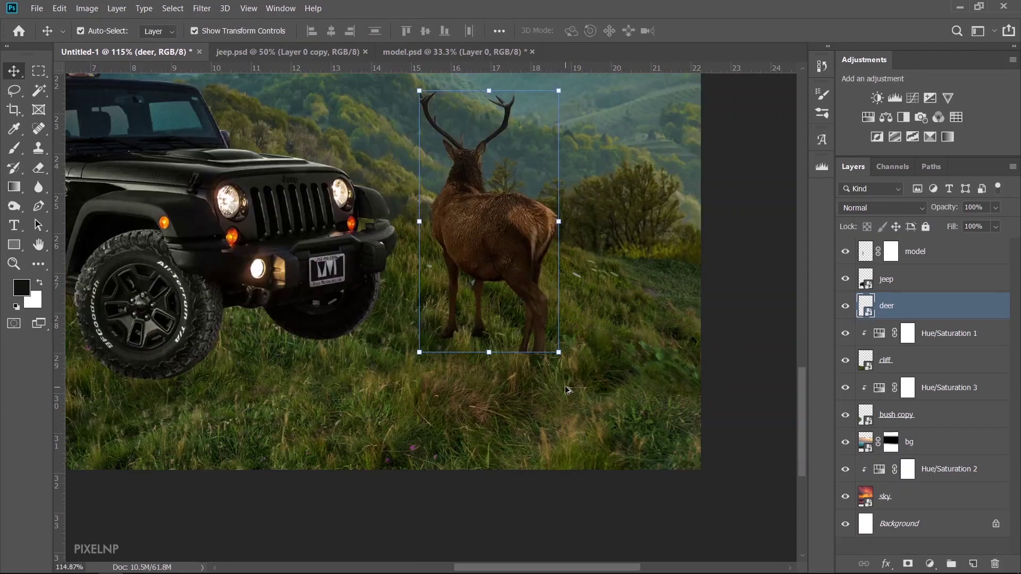
scroll(525, 305, "up", 3)
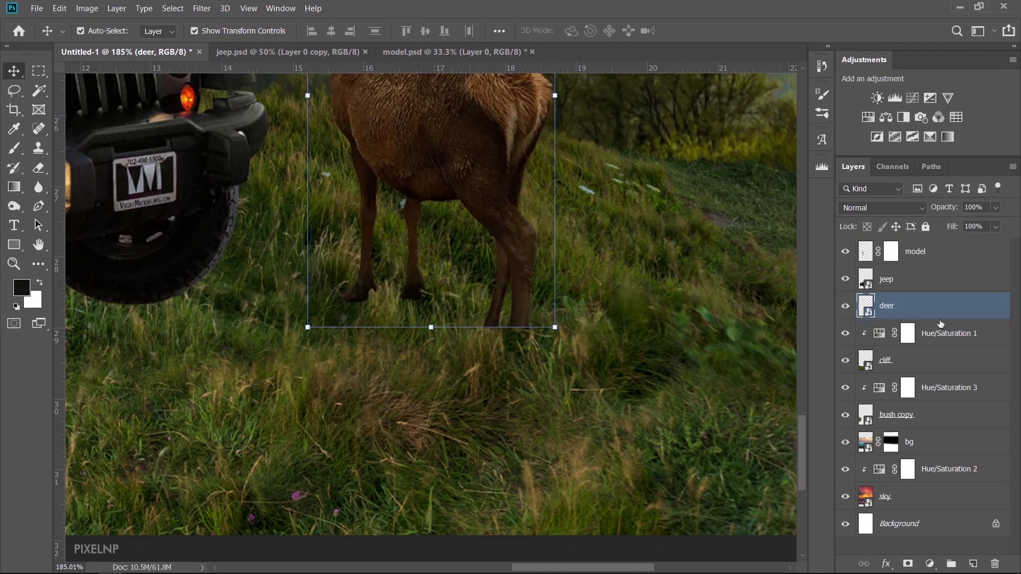
Add a mask to the deer layer and paint the 93 grass brush over its hooves.
left_click(908, 564)
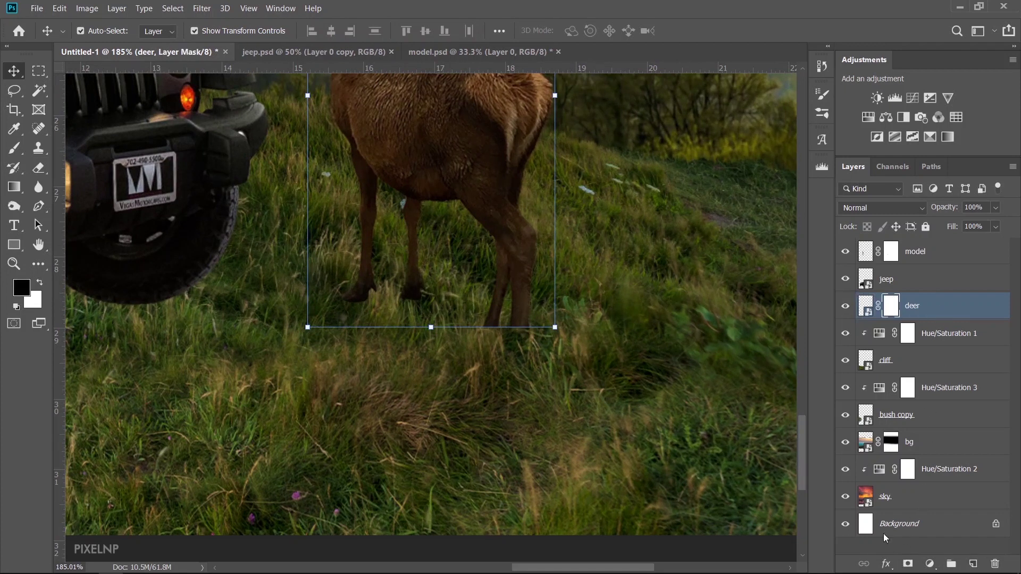
left_click(19, 151)
right_click(432, 212)
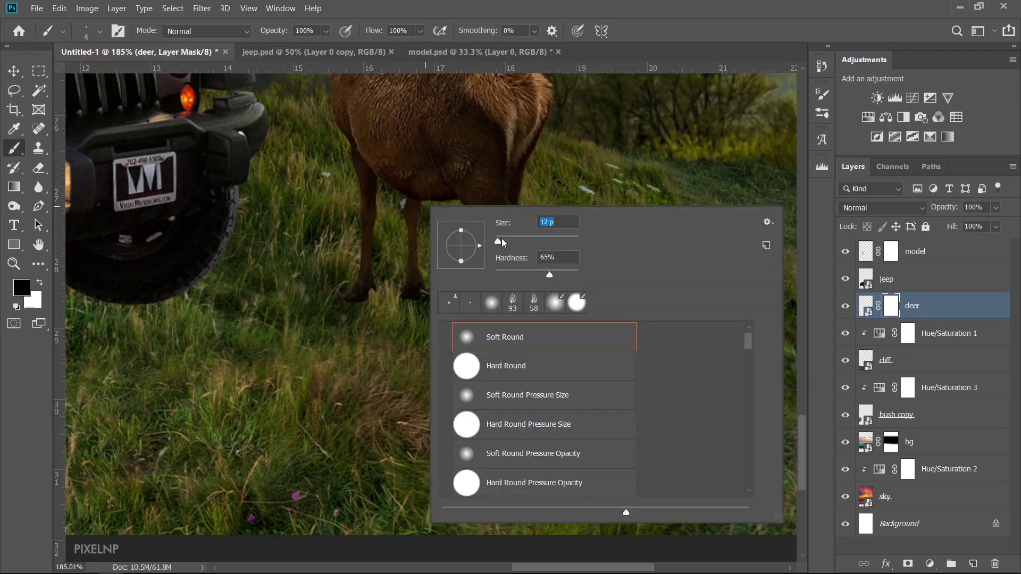
left_click(512, 302)
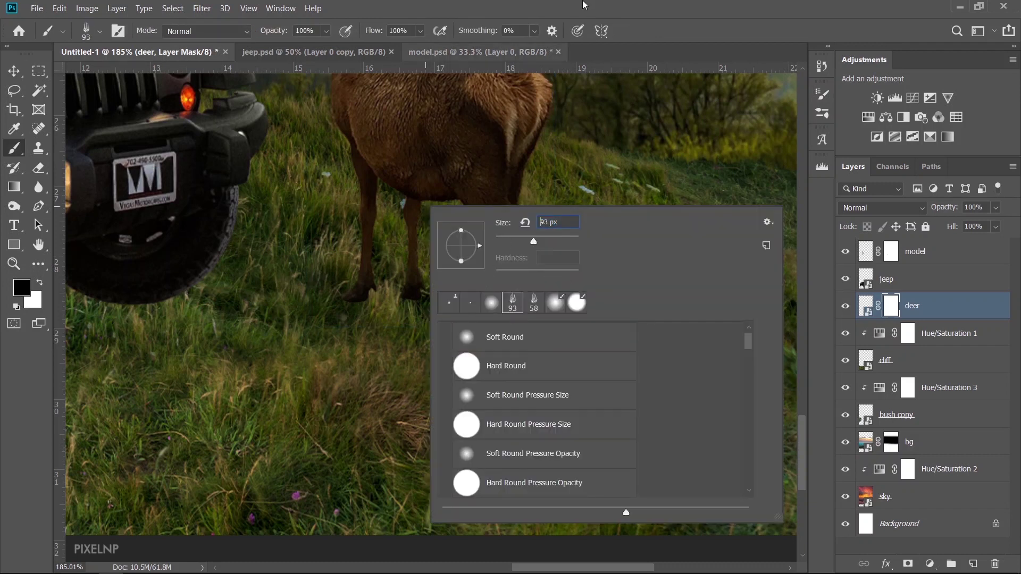
key("Return")
scroll(495, 343, "up", 2)
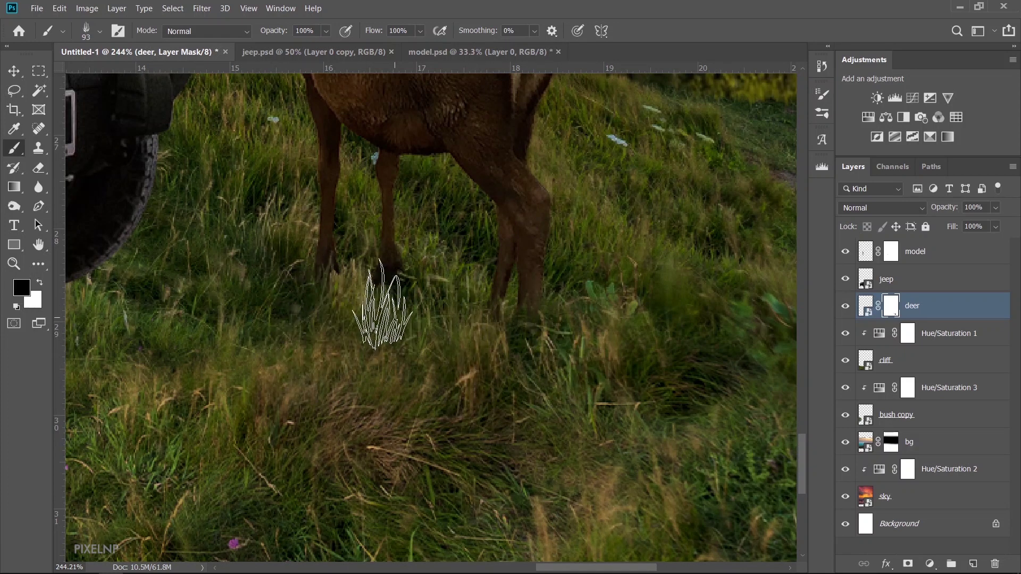
scroll(618, 342, "down", 4)
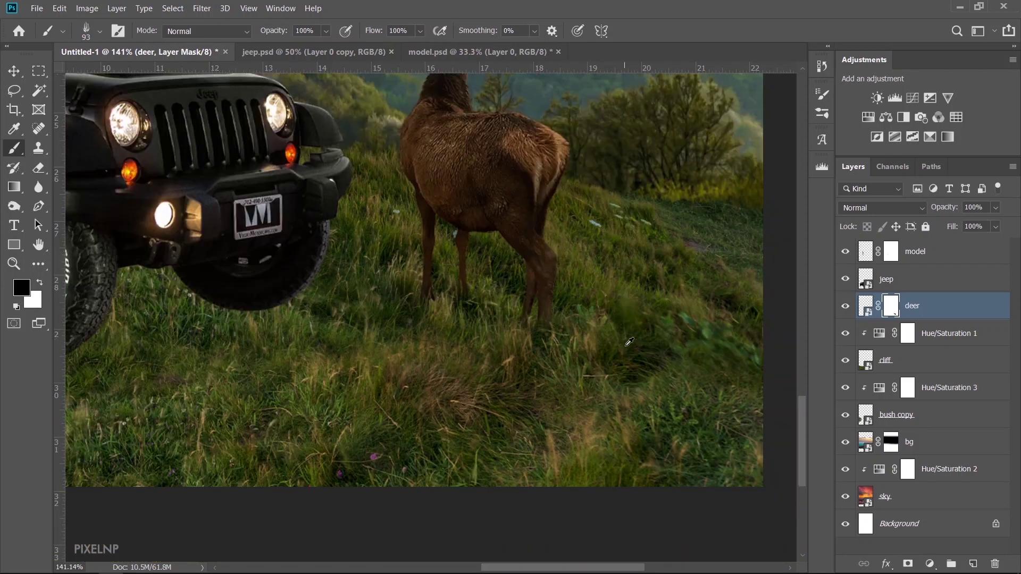
scroll(629, 342, "down", 3)
scroll(633, 343, "down", 1)
scroll(637, 346, "up", 2)
scroll(639, 348, "up", 2)
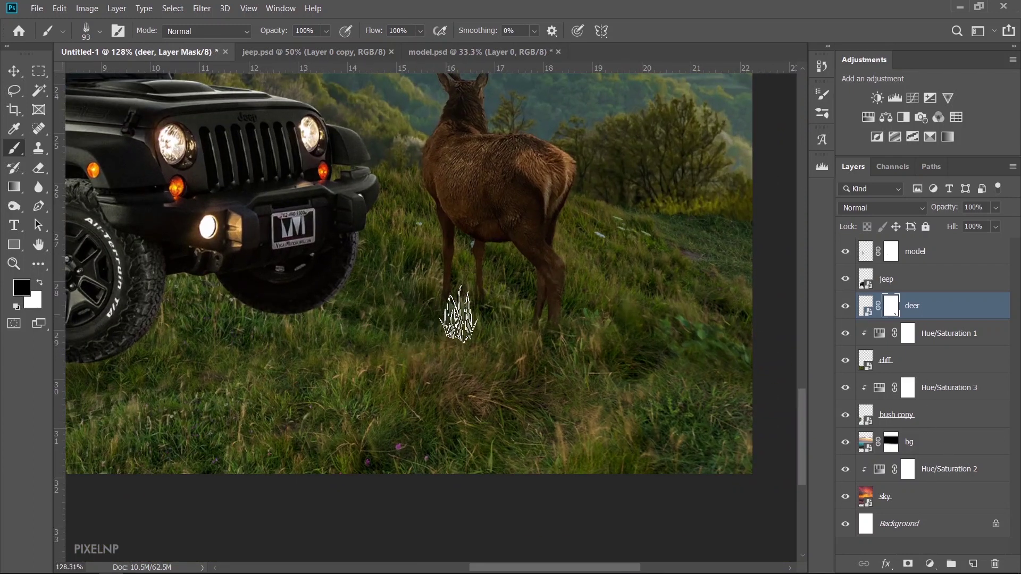
scroll(574, 320, "down", 2)
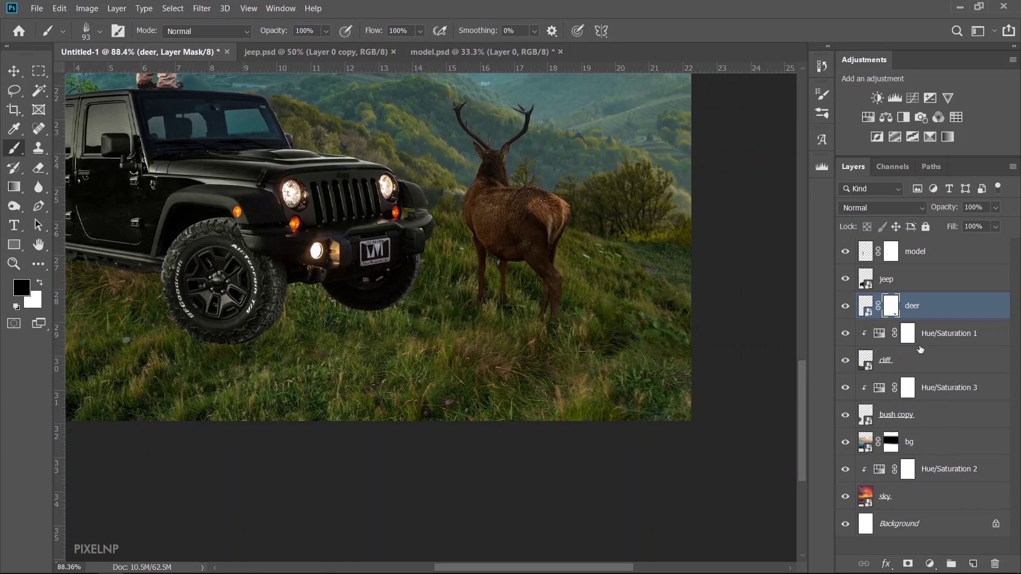
Add a layer mask to the jeep layer and start painting grass over the tyres.
left_click(921, 291)
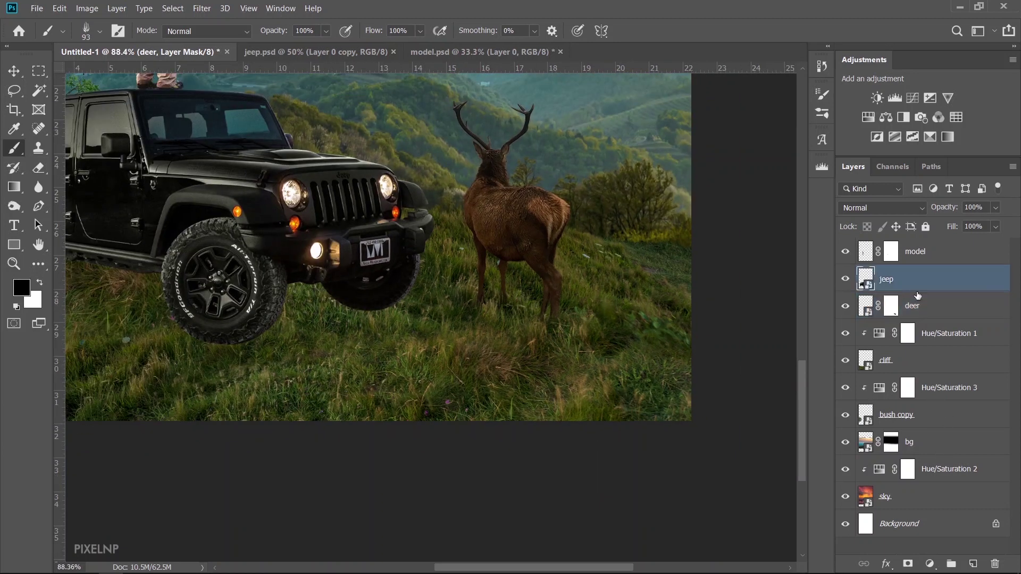
left_click(907, 563)
scroll(523, 319, "down", 1)
scroll(315, 329, "down", 1)
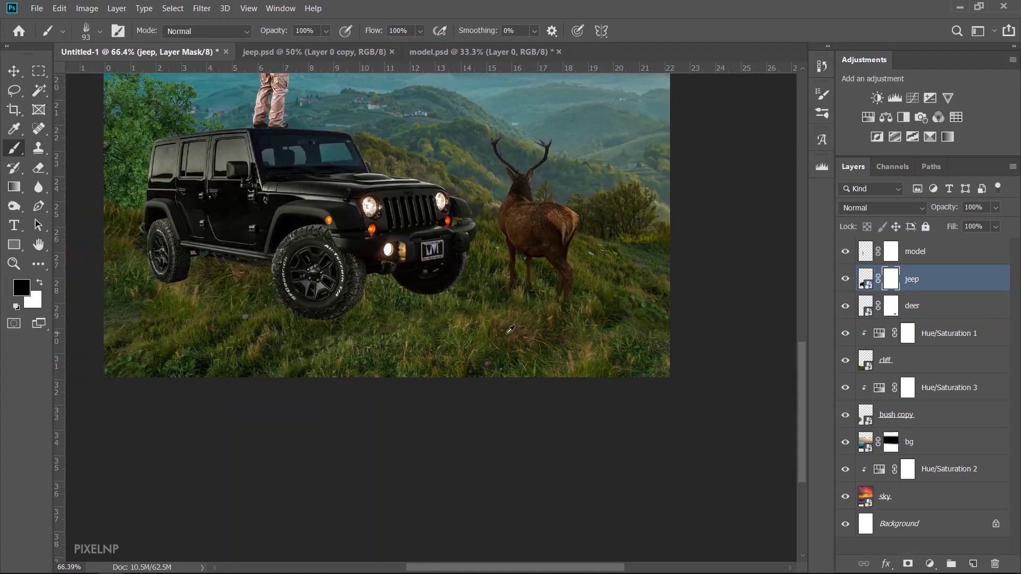
scroll(315, 329, "up", 2)
scroll(315, 330, "up", 1)
scroll(298, 319, "up", 1)
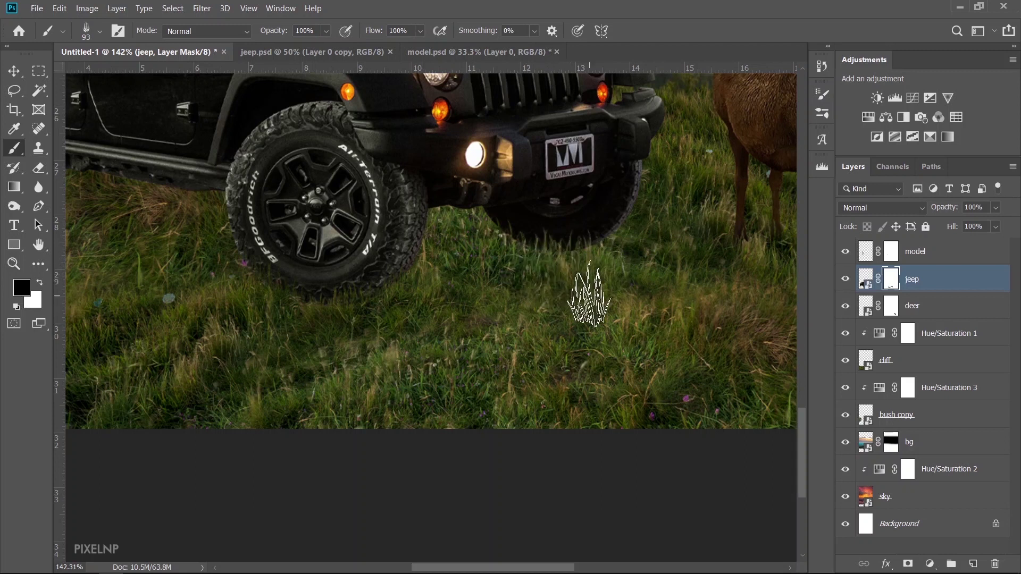
scroll(640, 326, "down", 3)
scroll(264, 276, "up", 2)
scroll(264, 276, "up", 1)
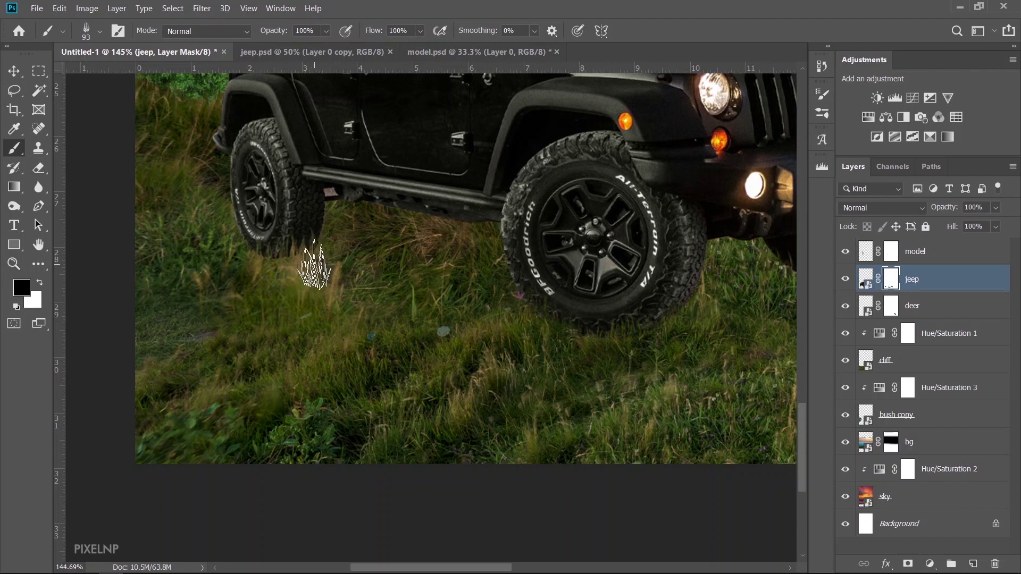
Enlarge the grass brush, finish the tyre bottoms, and briefly hide cliff to compare.
right_click(312, 281, "alt")
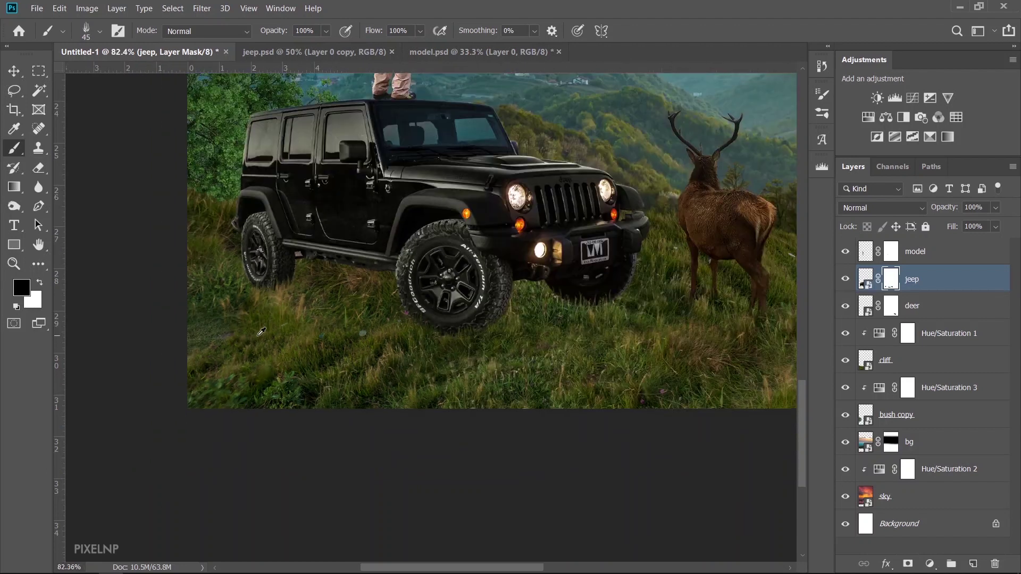
scroll(239, 297, "down", 3)
scroll(189, 322, "down", 1)
scroll(410, 343, "up", 3)
right_click(409, 343, "alt")
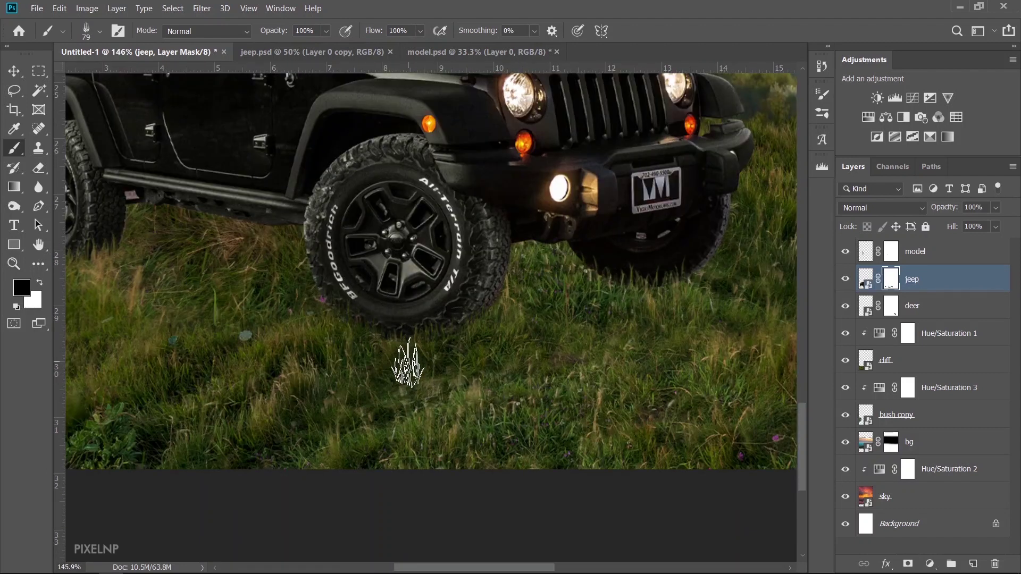
scroll(387, 371, "down", 3)
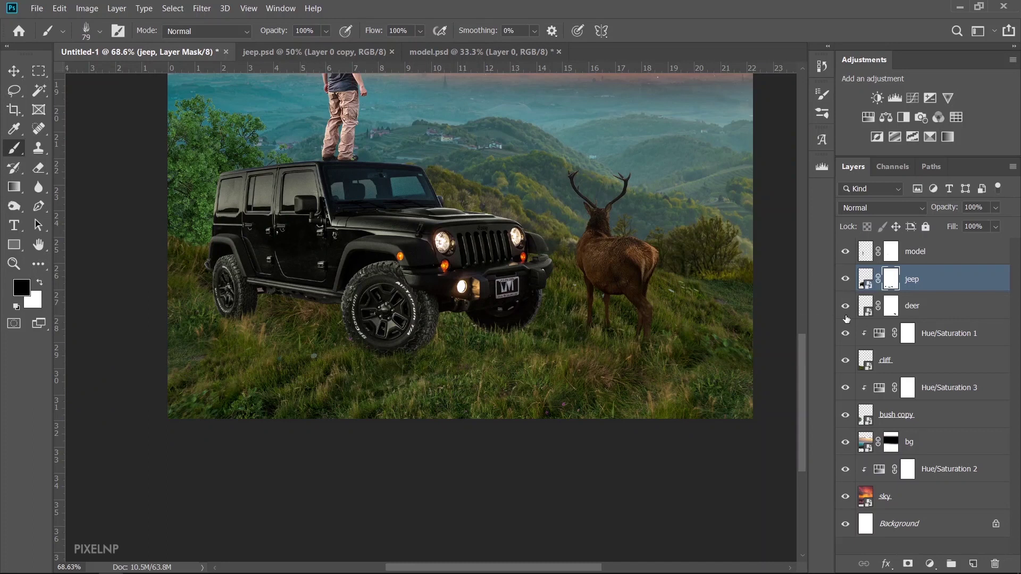
left_click(845, 363)
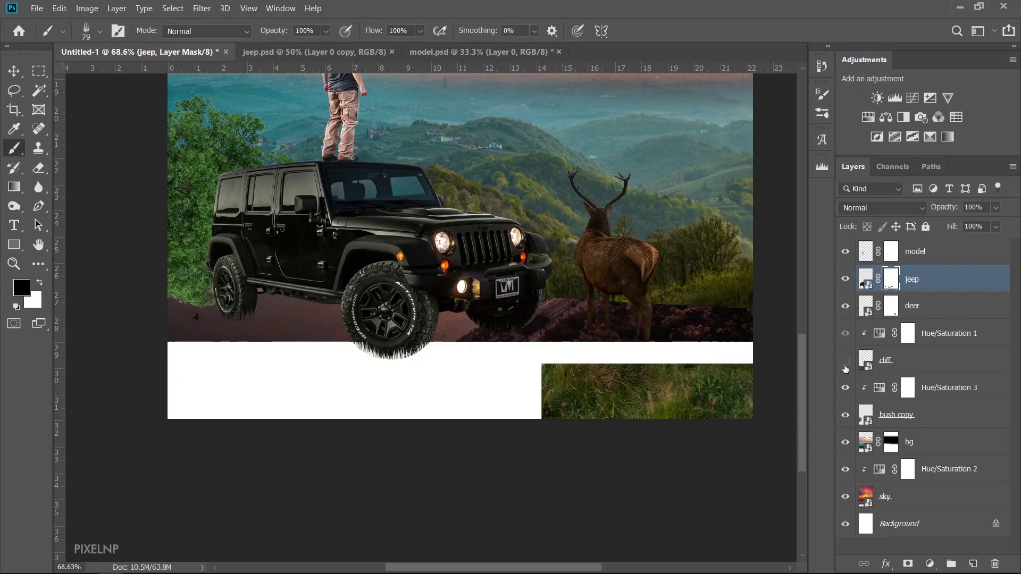
Clip a Levels adjustment to cliff with midtones 0.71 and invert its mask.
left_click(924, 357)
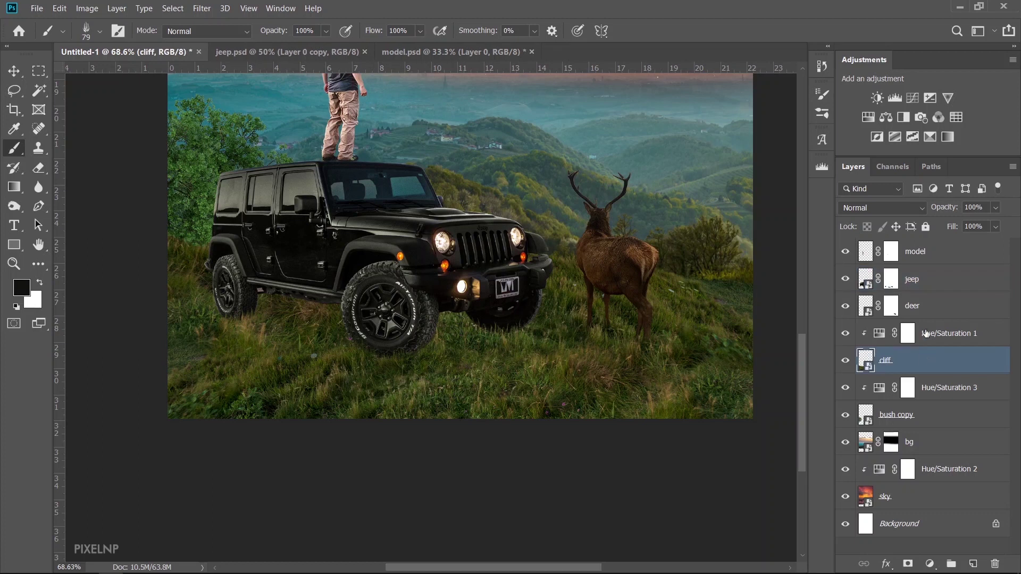
left_click(894, 98)
key("ctrl+alt+g")
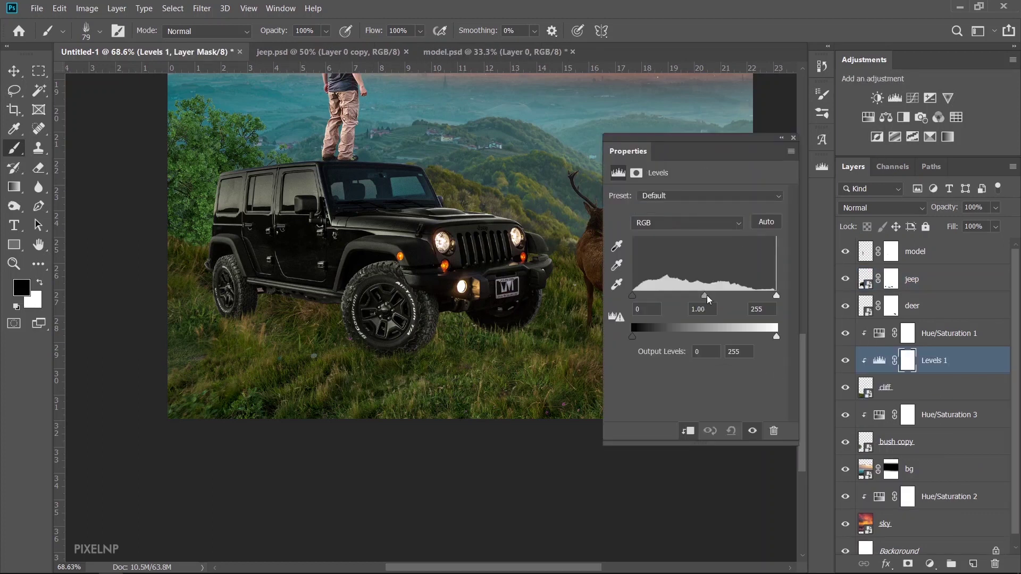
left_click_drag(705, 296, 713, 296)
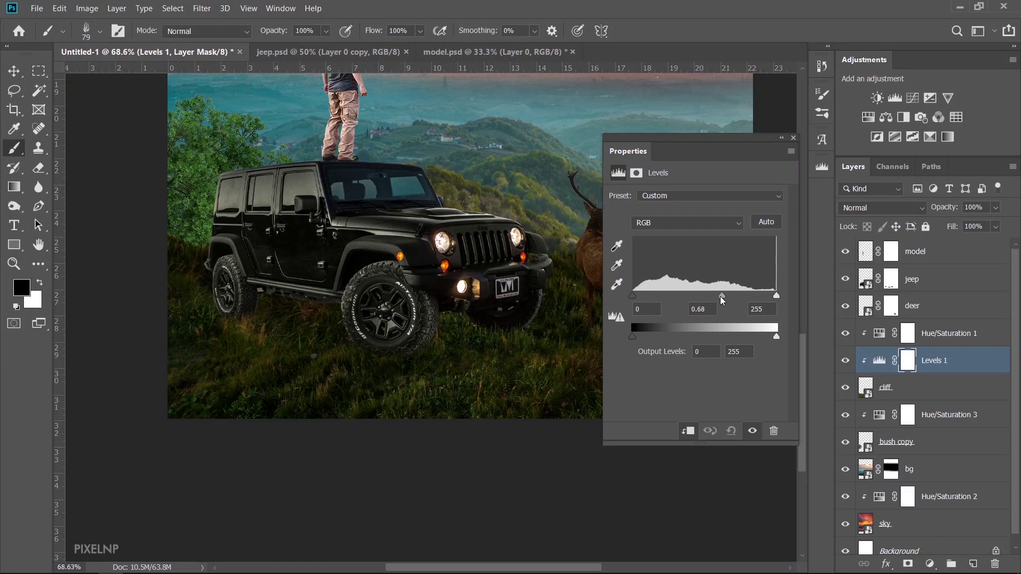
left_click_drag(722, 301, 718, 300)
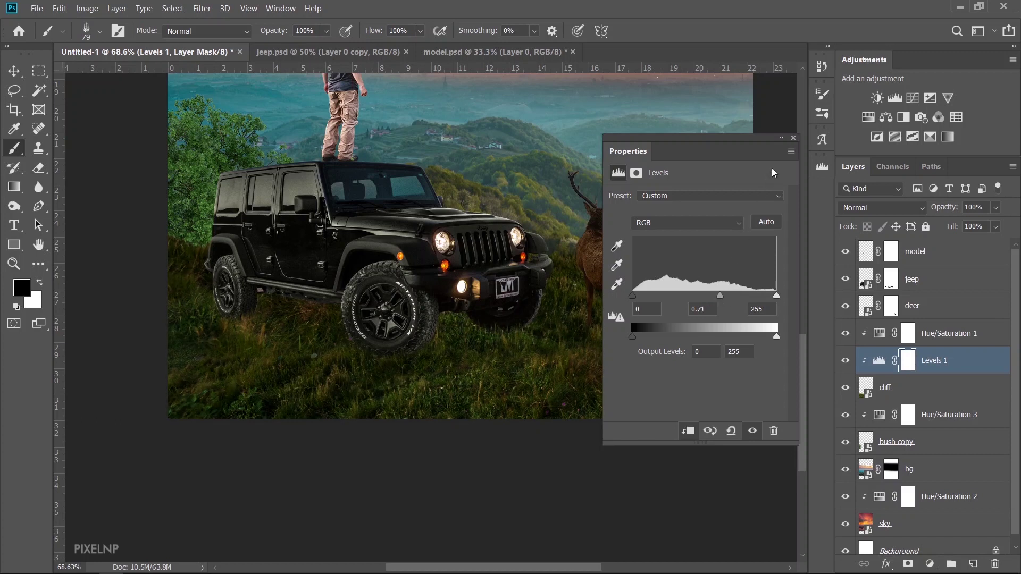
left_click(794, 139)
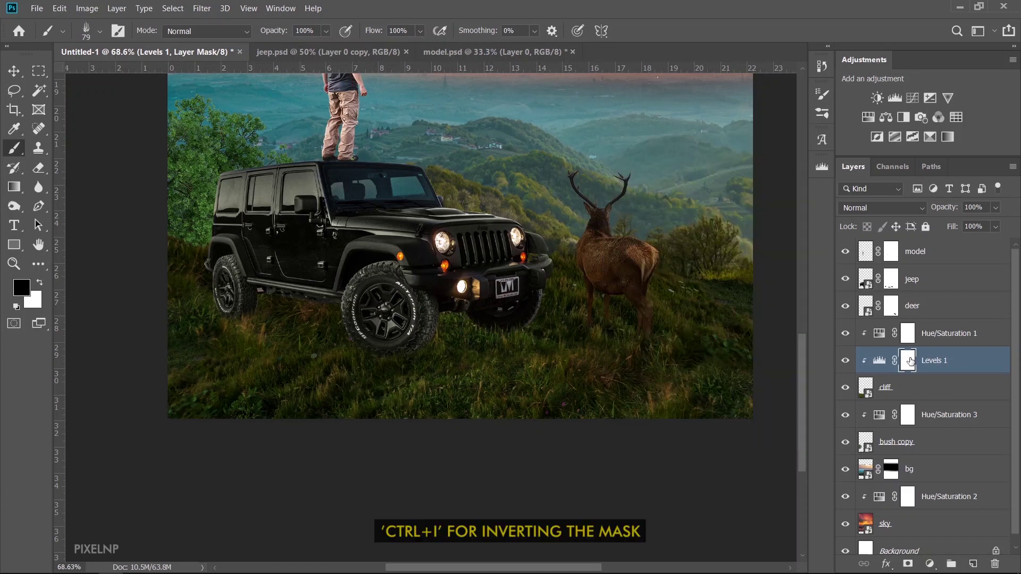
key("ctrl+i")
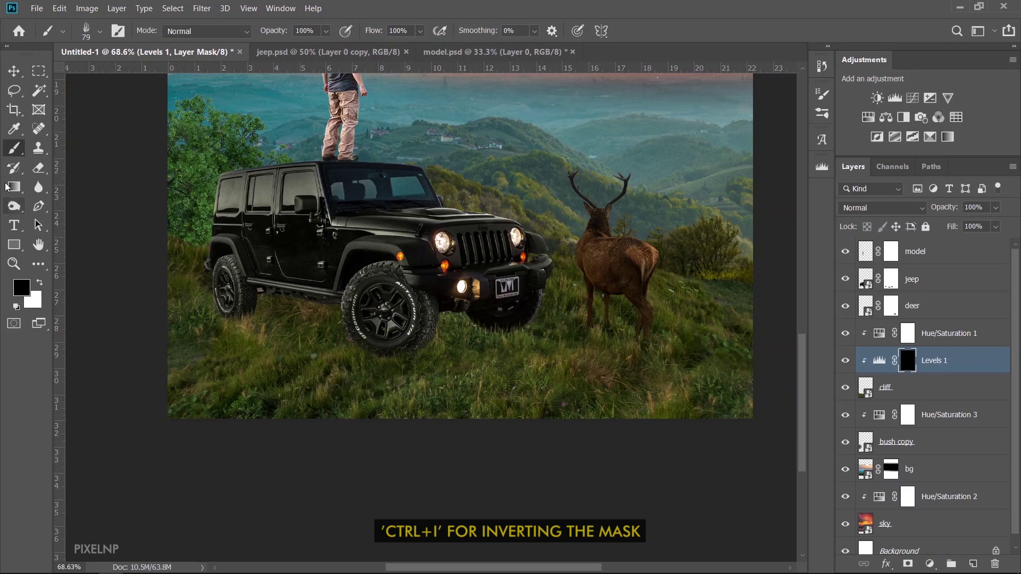
Choose the Soft Round brush preset.
right_click(340, 312)
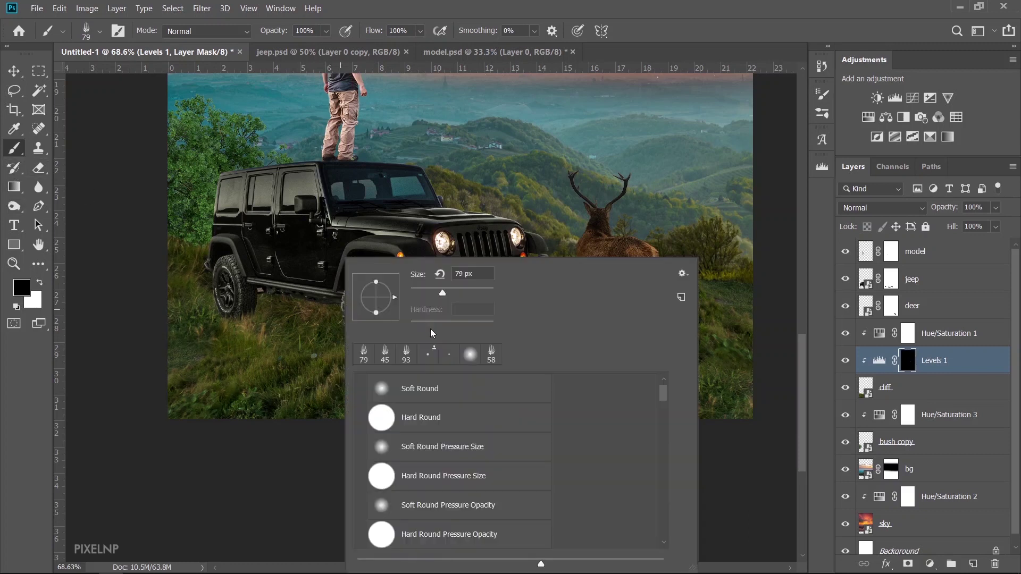
left_click(470, 357)
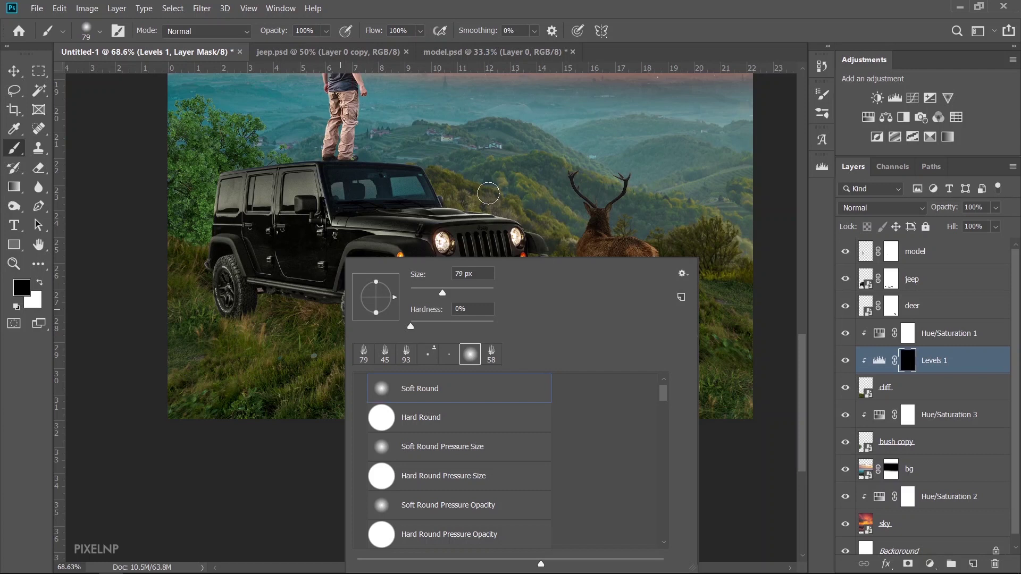
left_click(485, 182)
scroll(287, 310, "up", 1)
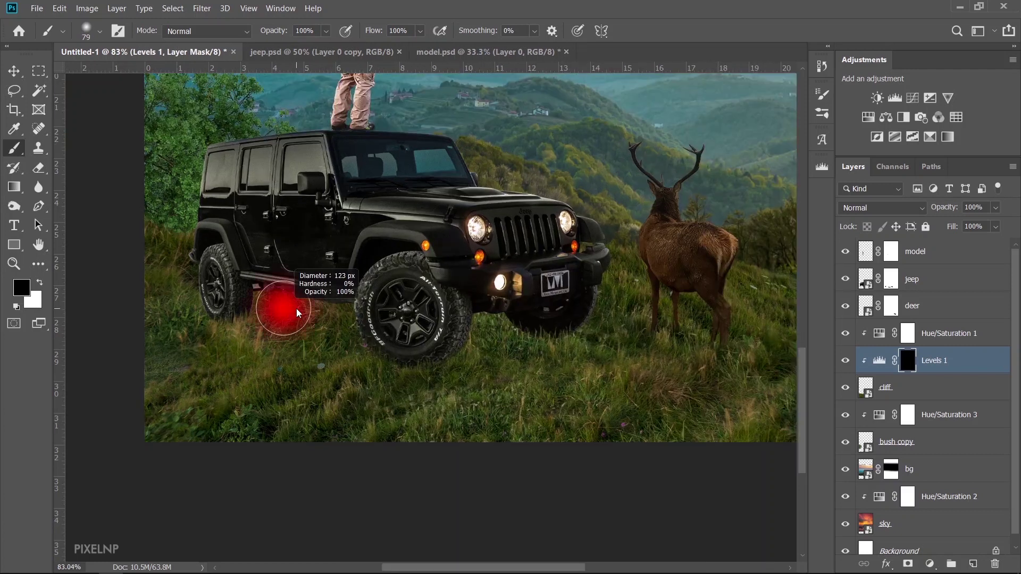
Paint white on the Levels 1 mask with a 123 px brush under the jeep.
left_click_drag(278, 306, 296, 309)
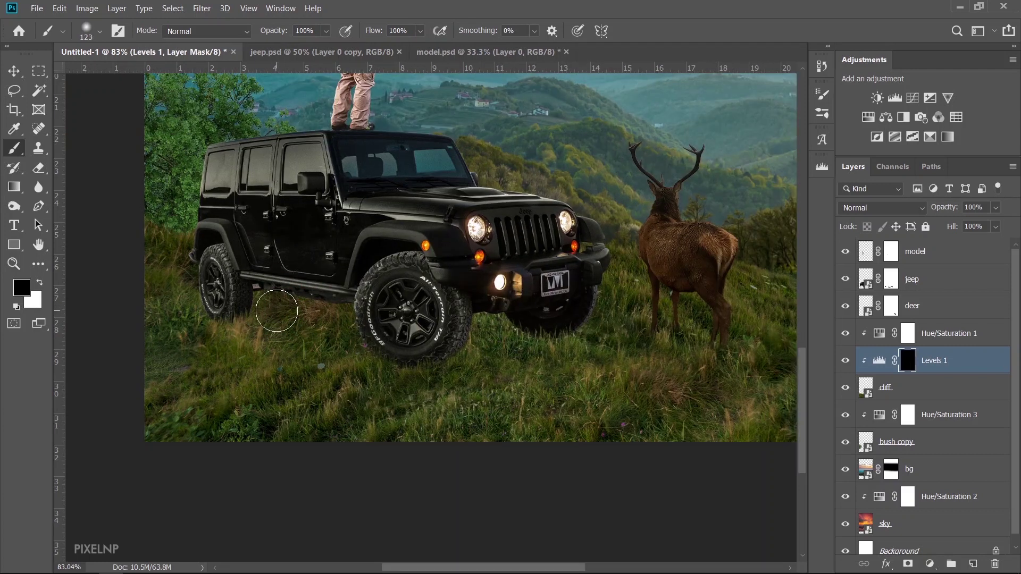
left_click(41, 285)
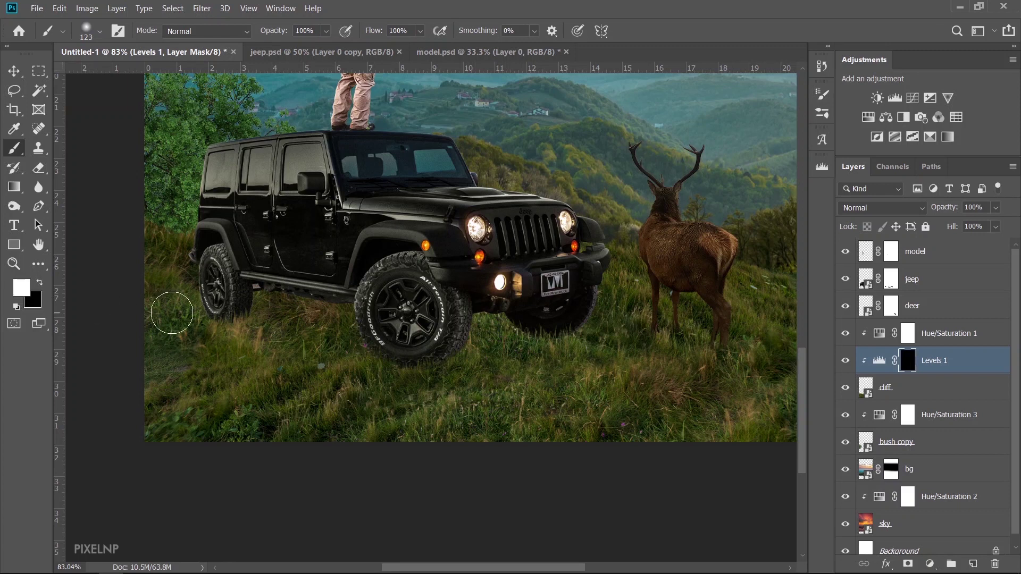
left_click_drag(314, 305, 378, 307)
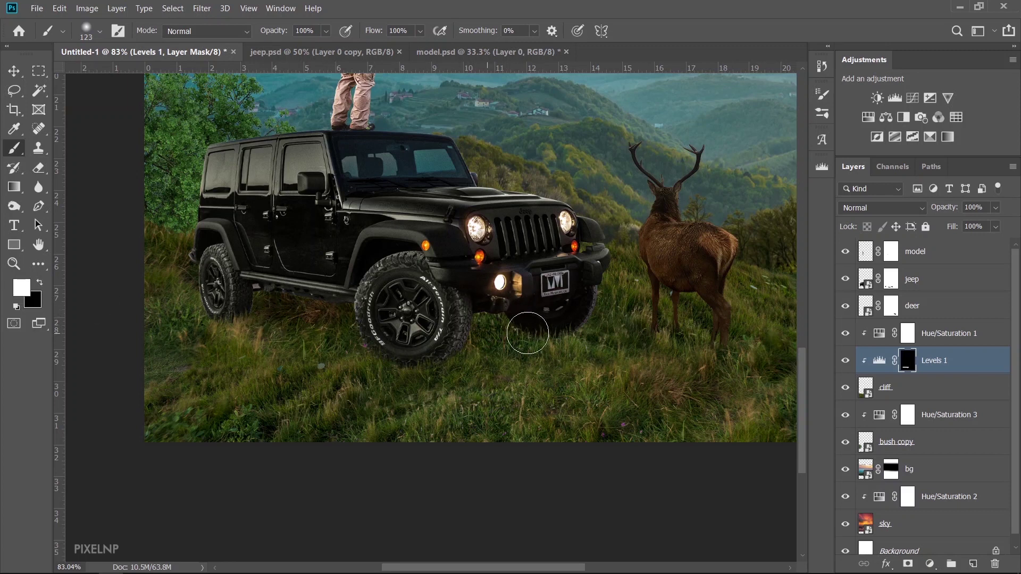
mouse_move(303, 319)
left_mouse_down()
mouse_move(280, 307)
mouse_move(244, 335)
mouse_move(312, 337)
mouse_move(248, 346)
left_mouse_up()
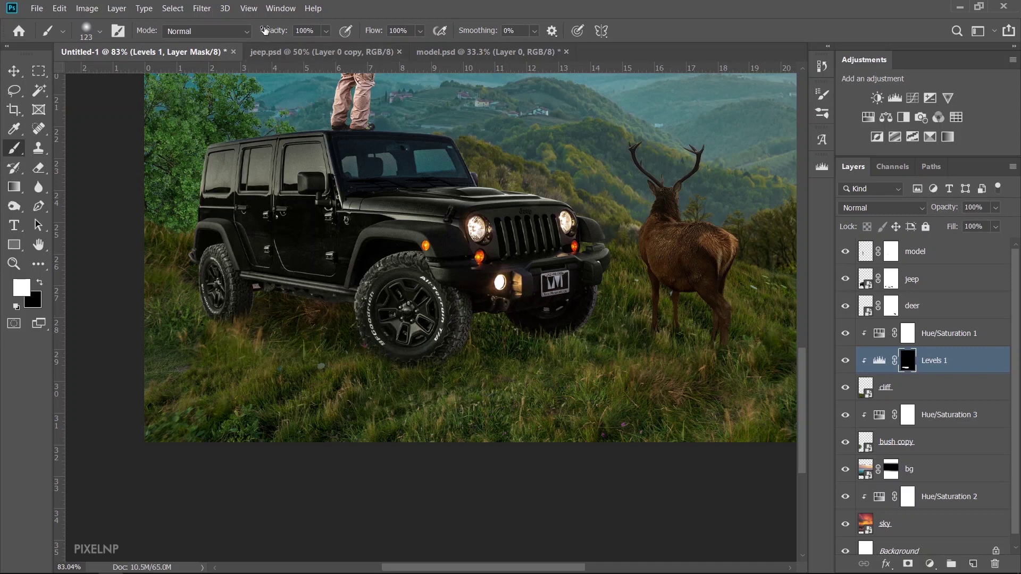
At lower brush opacity, reveal darkening across the left foreground and below the deer.
left_click_drag(266, 34, 259, 34)
left_click_drag(204, 331, 177, 360)
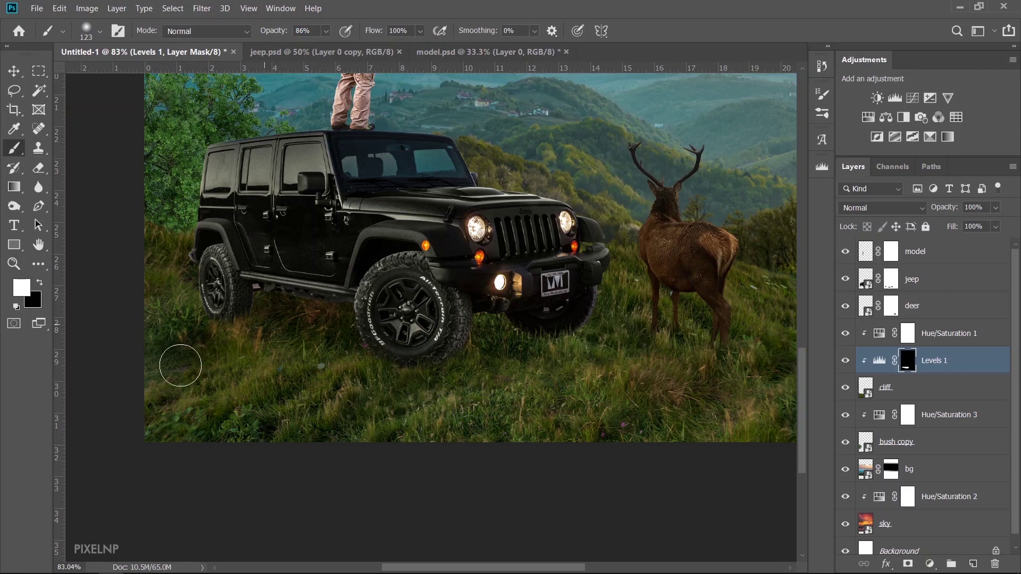
key("ctrl+z")
left_click_drag(282, 36, 263, 38)
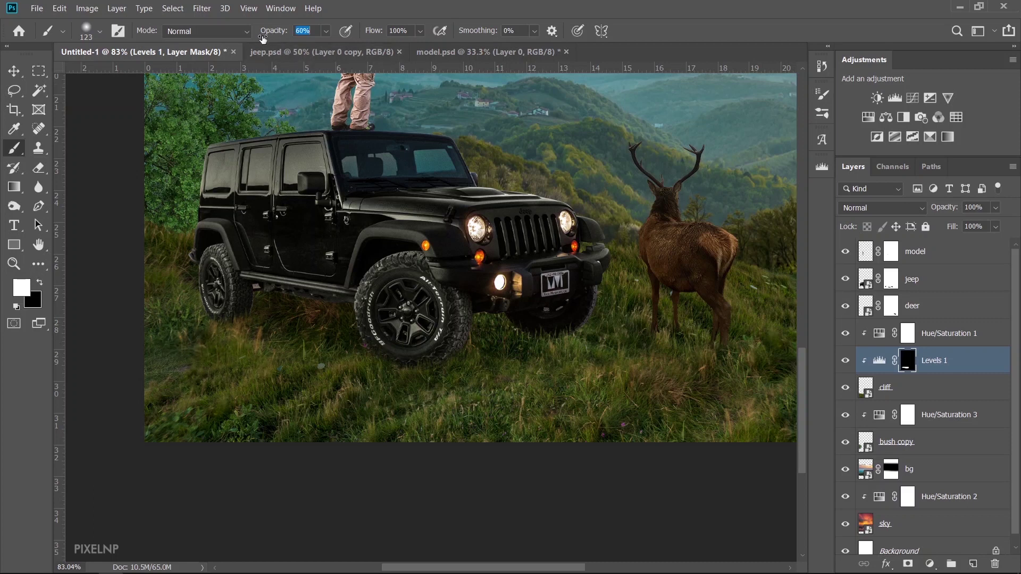
left_click_drag(170, 360, 481, 324)
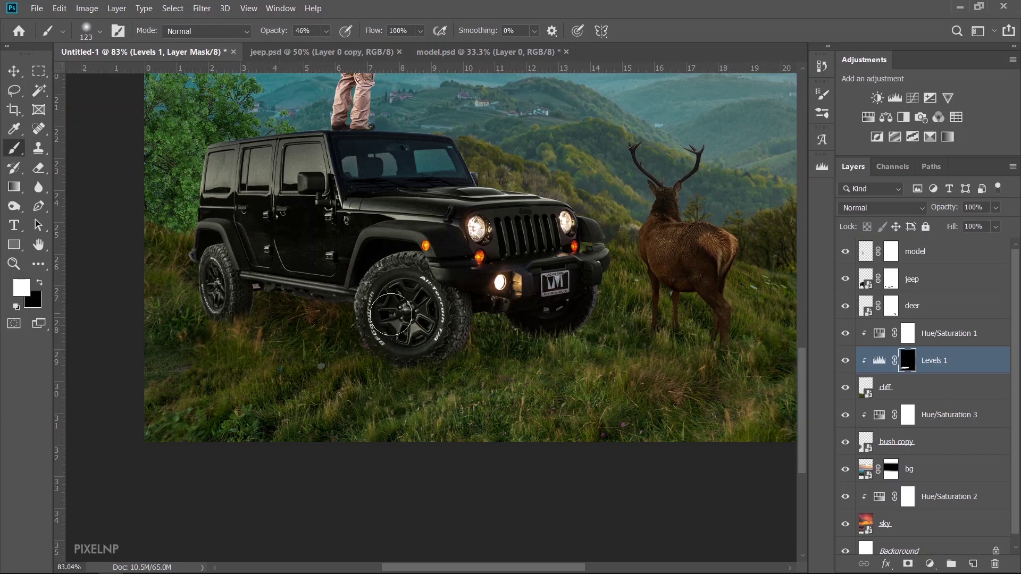
mouse_move(687, 349)
left_mouse_down()
mouse_move(620, 365)
mouse_move(681, 353)
mouse_move(581, 361)
mouse_move(719, 347)
mouse_move(684, 341)
mouse_move(658, 368)
left_mouse_up()
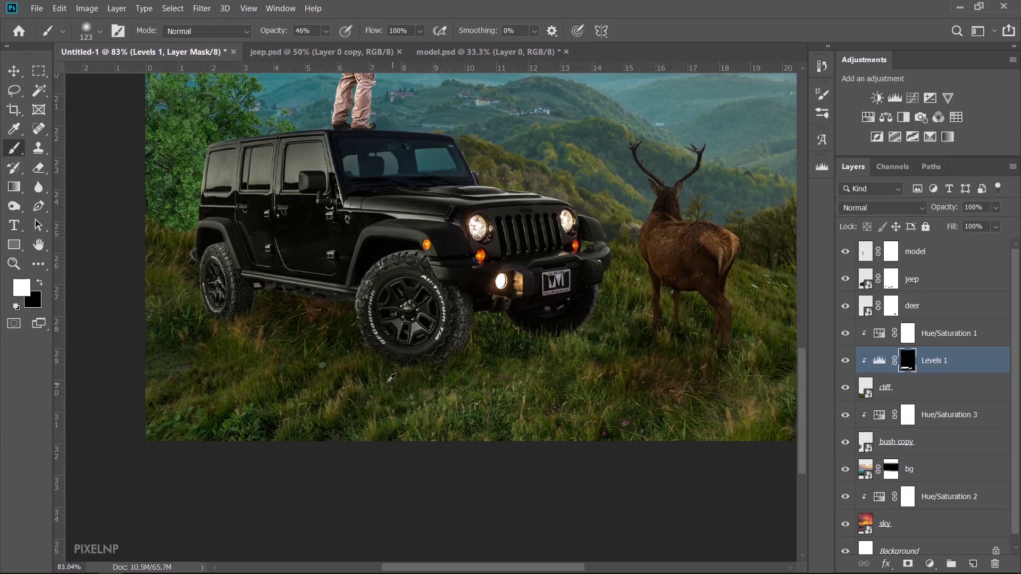
mouse_move(370, 338)
left_mouse_down()
mouse_move(322, 310)
mouse_move(376, 330)
mouse_move(371, 349)
left_mouse_up()
Add an Exposure adjustment of about -2.08 and invert its mask to black.
left_click(926, 104)
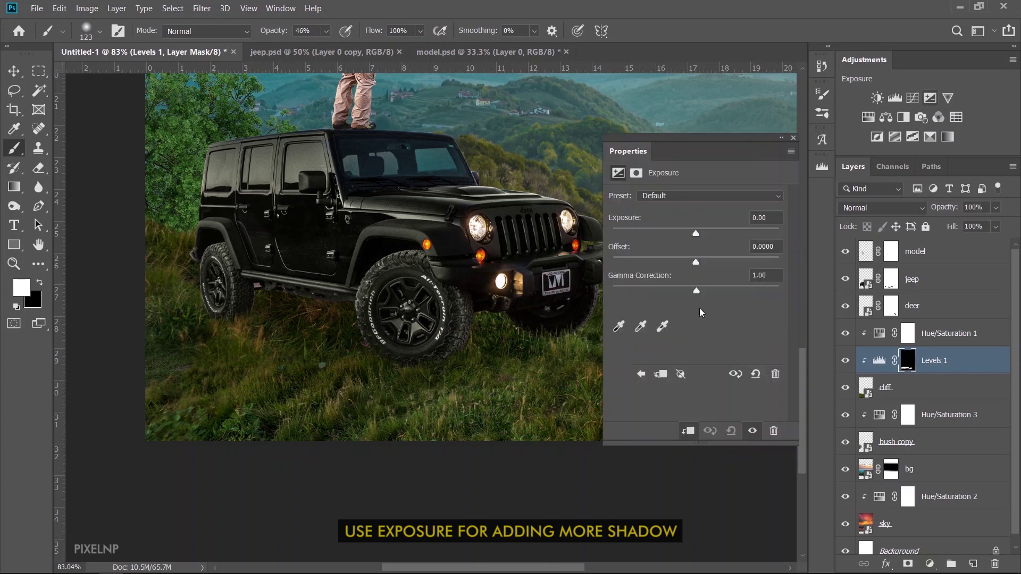
left_click_drag(697, 234, 678, 237)
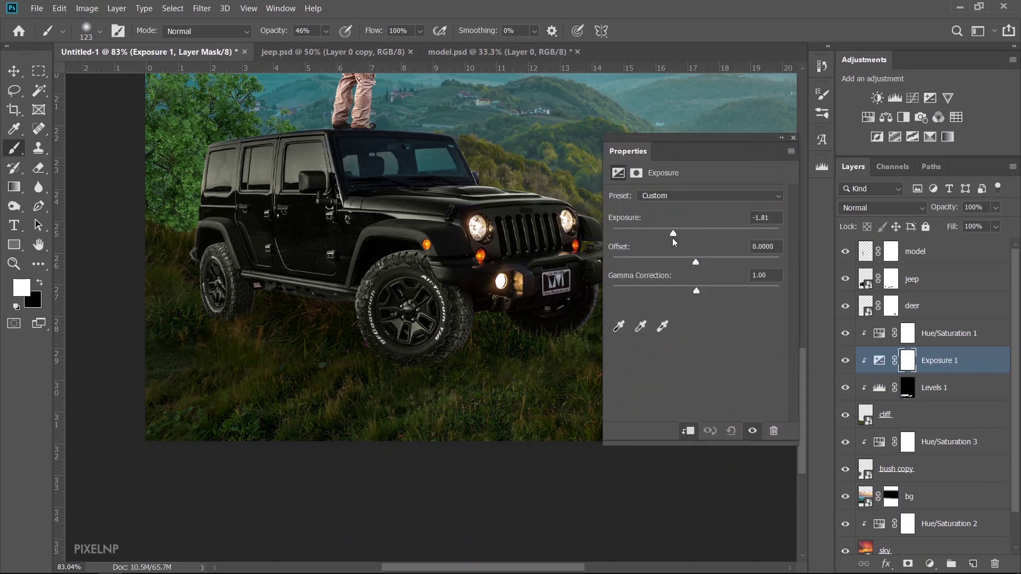
left_click_drag(665, 234, 655, 234)
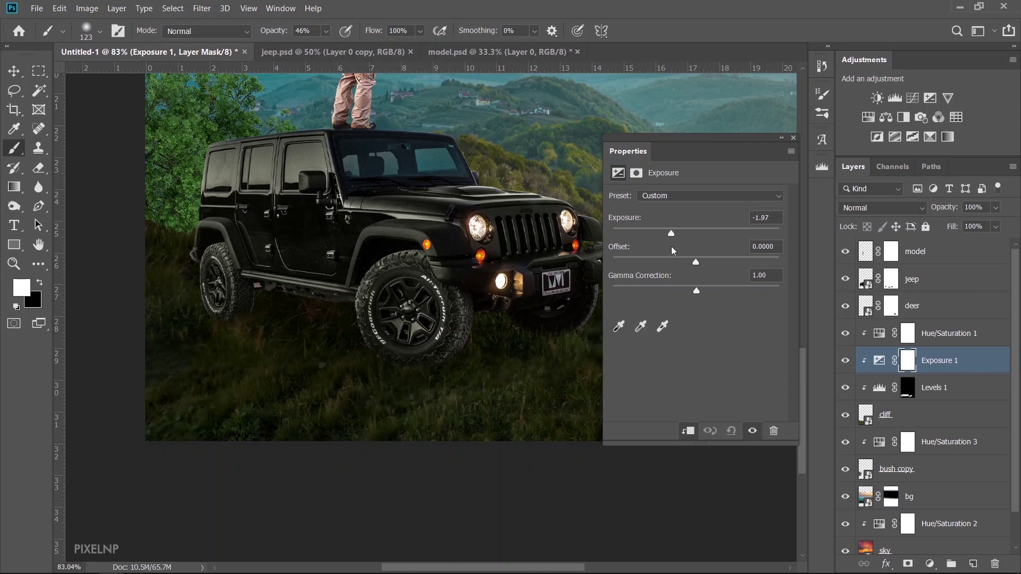
left_click(794, 139)
key("ctrl+i")
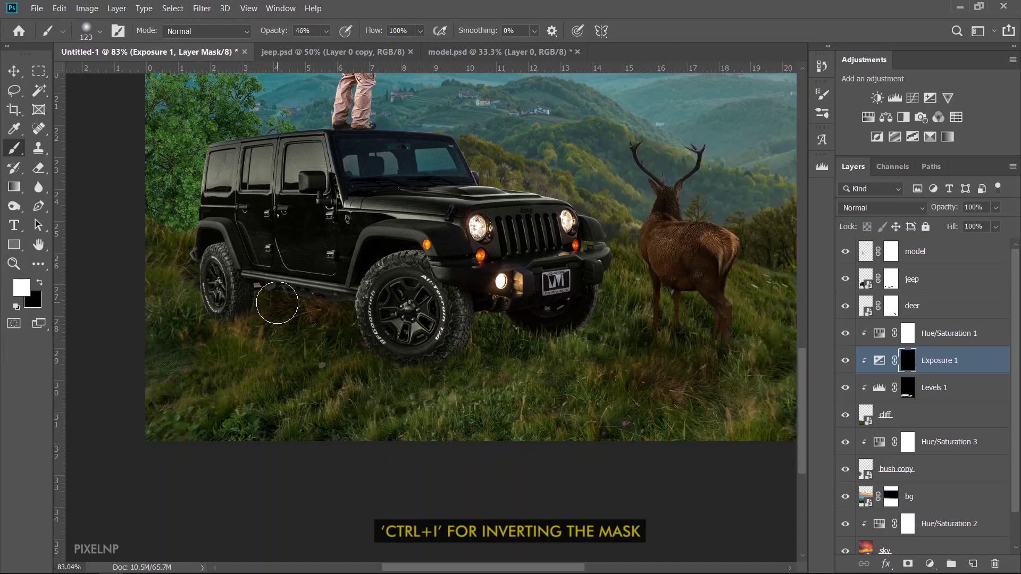
Paint the Exposure mask white beneath the jeep and around the deer's legs.
left_click_drag(386, 287, 492, 311)
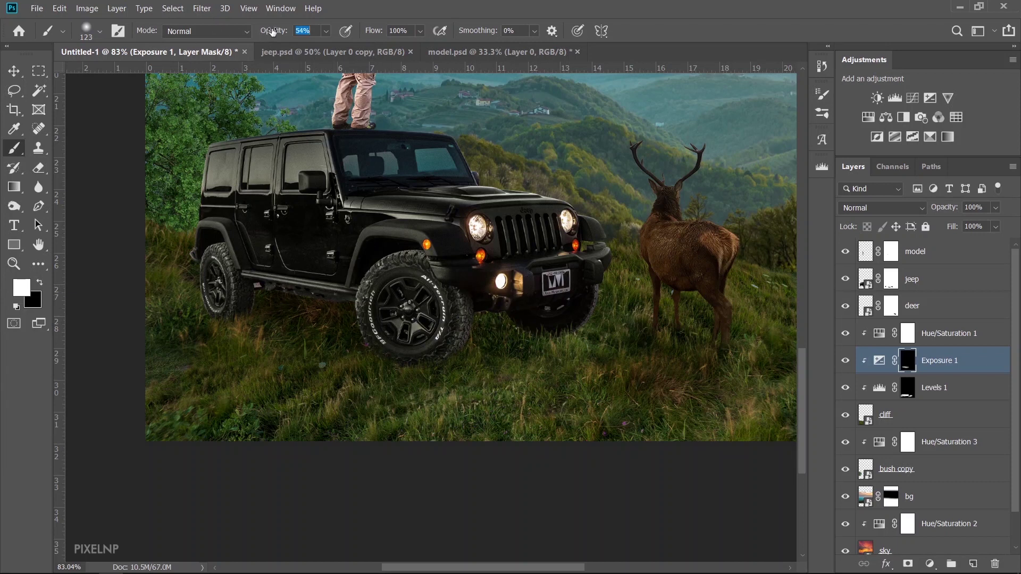
left_click_drag(485, 285, 323, 314)
left_click_drag(267, 300, 278, 284)
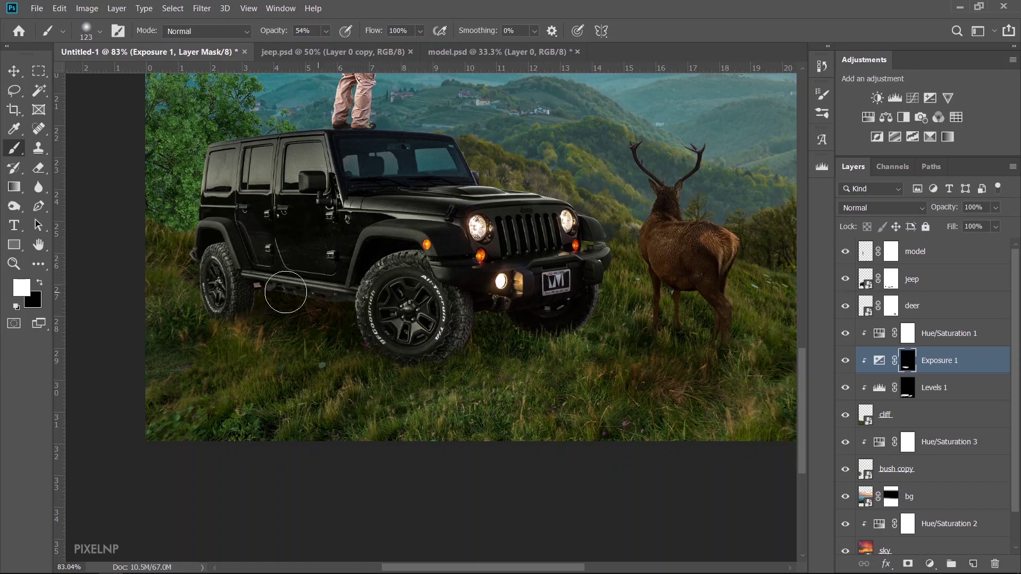
left_click_drag(668, 337, 695, 353)
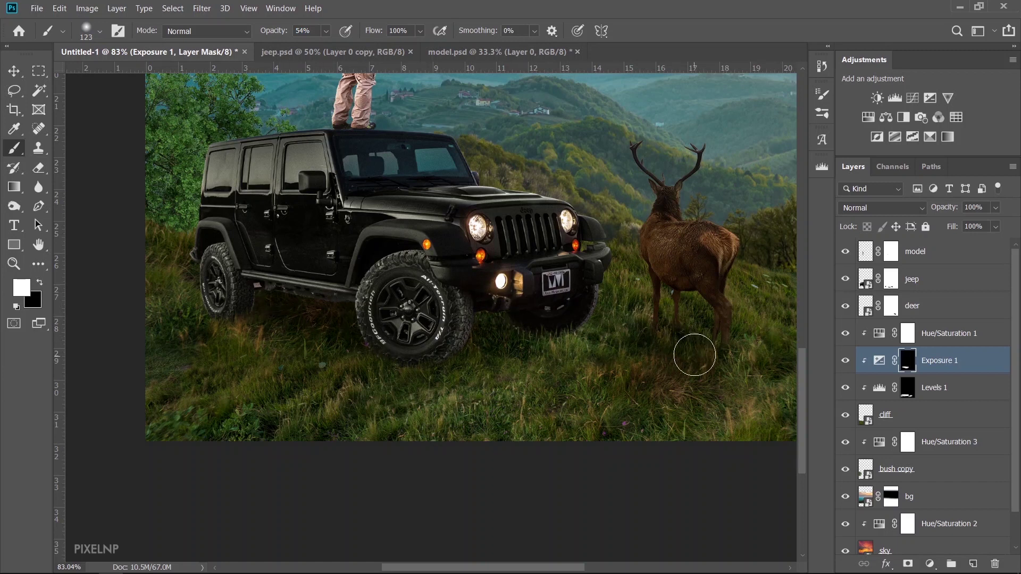
left_click_drag(635, 328, 718, 371)
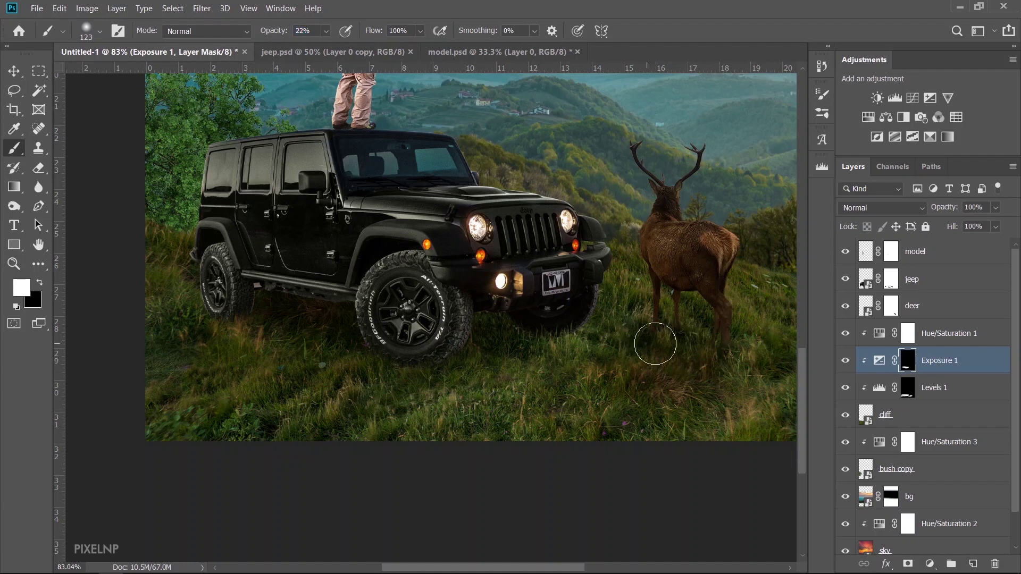
mouse_move(654, 342)
left_mouse_down()
mouse_move(710, 356)
mouse_move(655, 349)
left_mouse_up()
Extend the exposure shadow around the front and rear tyres.
left_click_drag(540, 353, 427, 361)
scroll(427, 361, "down", 2, "alt")
scroll(326, 409, "up", 1)
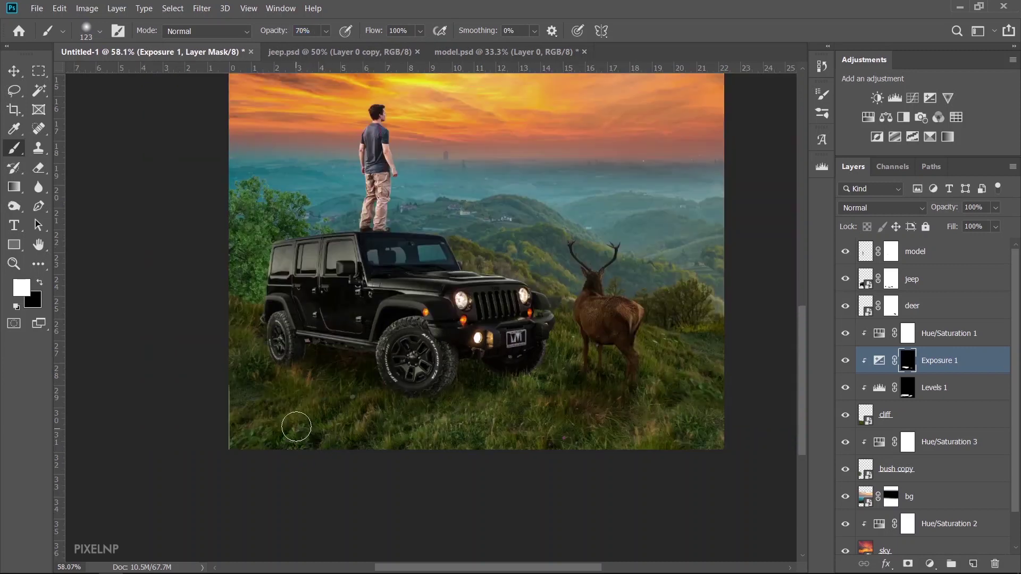
left_click_drag(289, 372, 334, 426)
scroll(432, 422, "up", 1)
scroll(444, 417, "up", 1)
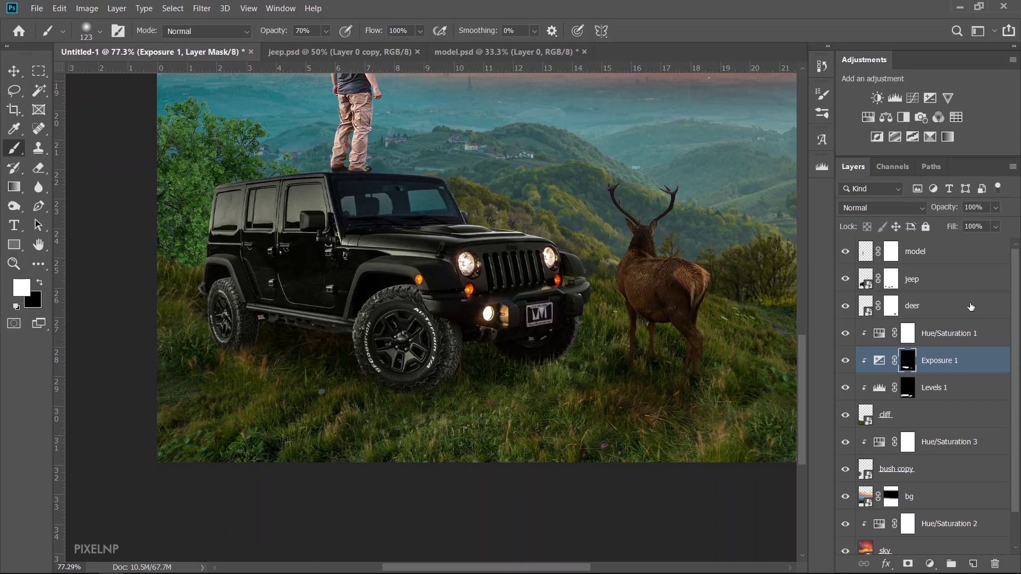
Add a new empty layer above the deer layer and name it 'shadow'.
left_click(932, 290)
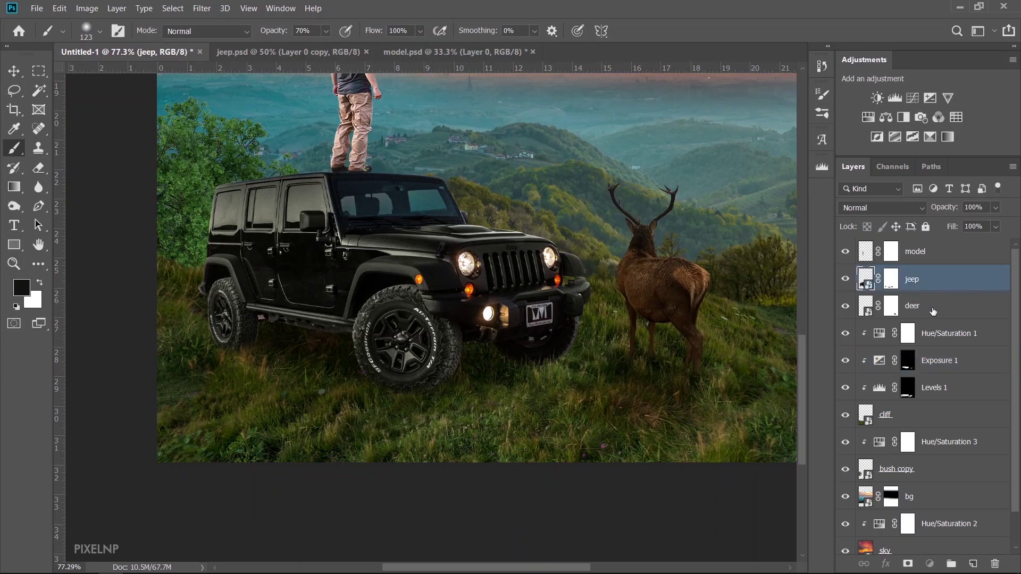
left_click(934, 309)
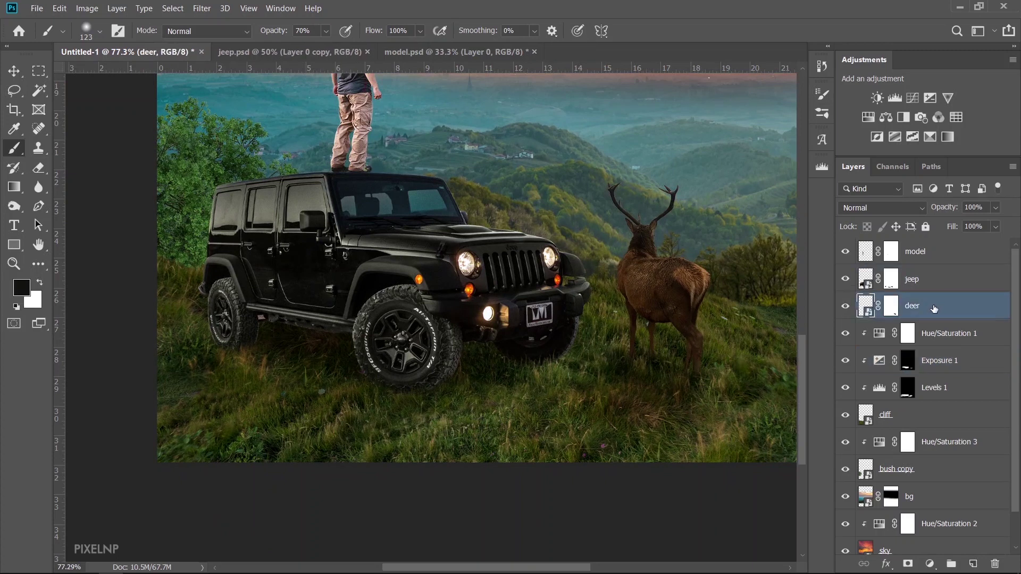
left_click(973, 564)
double_click(887, 308)
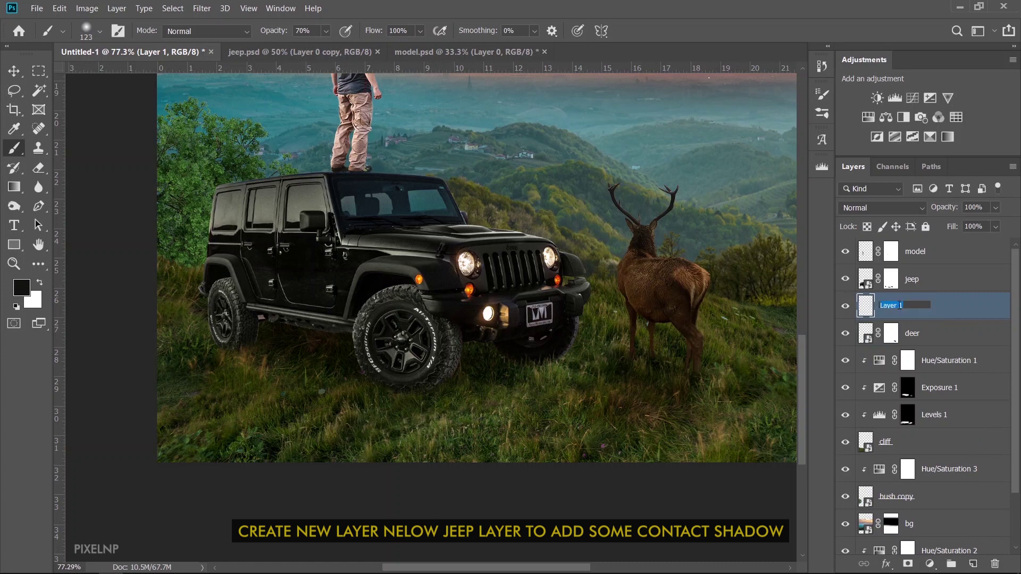
type("hd")
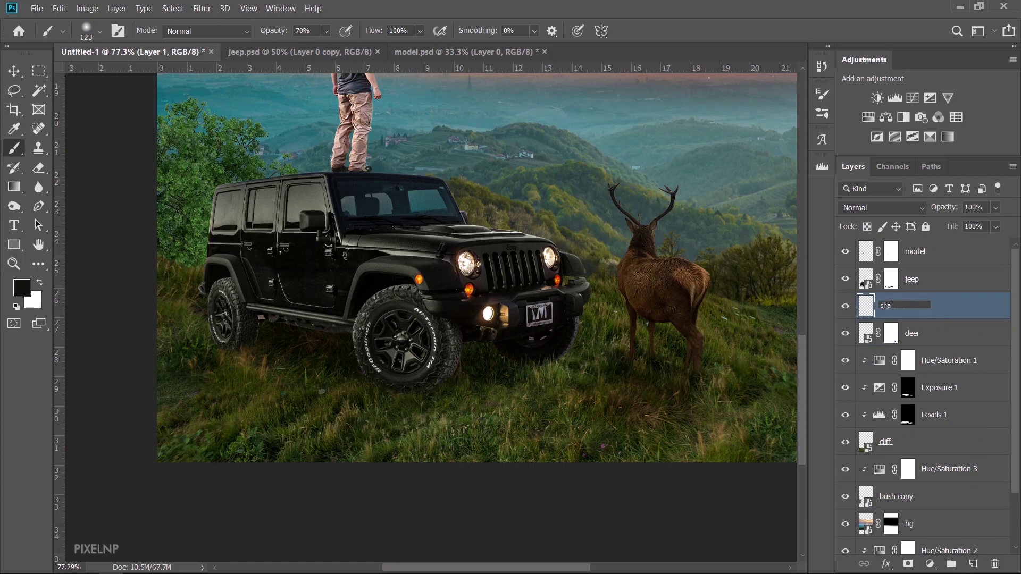
key("Return")
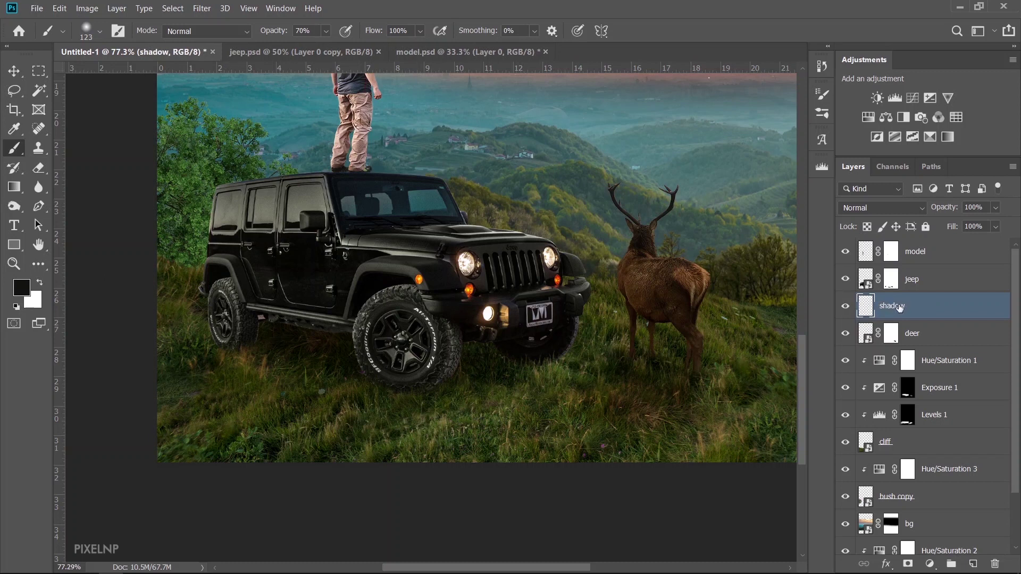
Flatten the soft brush tip into an ellipse and size it to about 210 px for the rear wheel.
right_click(355, 213)
left_click_drag(395, 246, 395, 246)
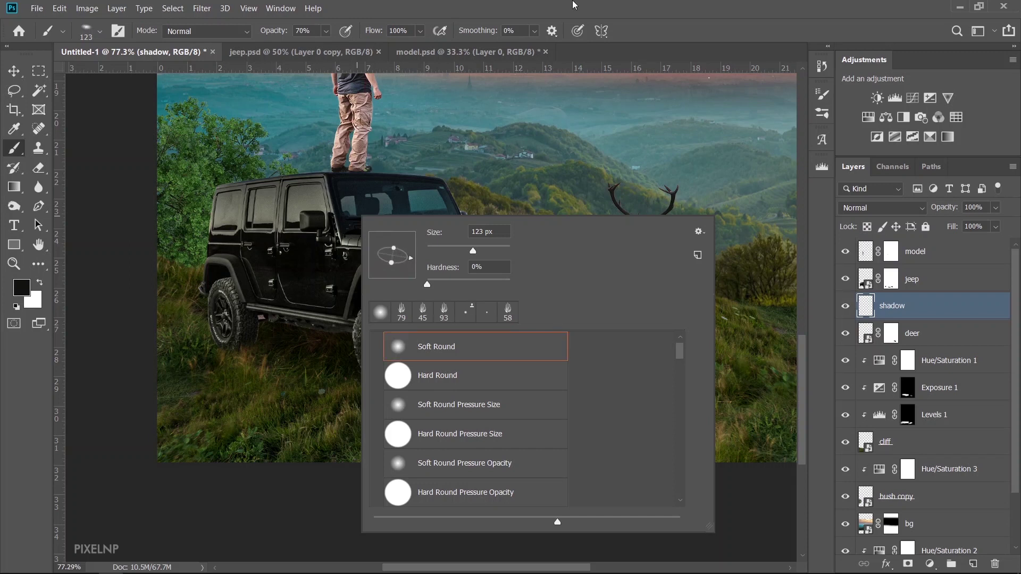
key("Escape")
key("ctrl+z")
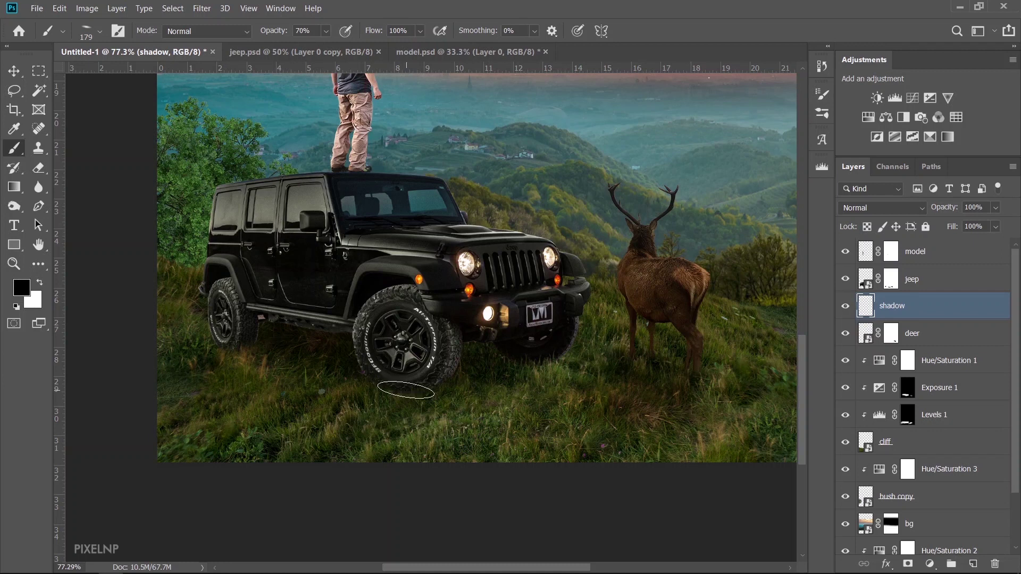
mouse_move(401, 390)
left_mouse_down()
mouse_move(435, 393)
mouse_move(399, 386)
left_mouse_up()
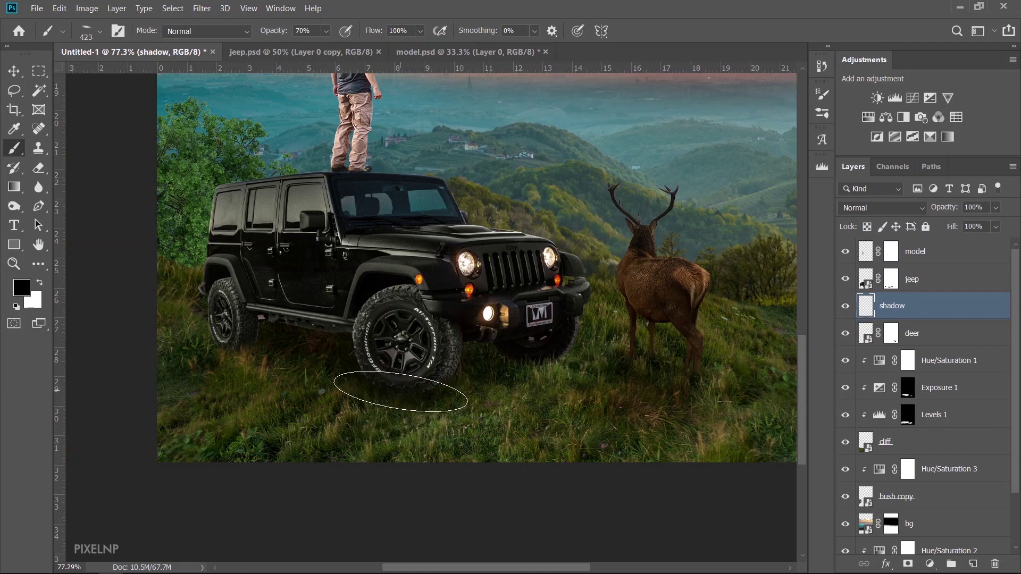
left_click_drag(243, 350, 177, 347)
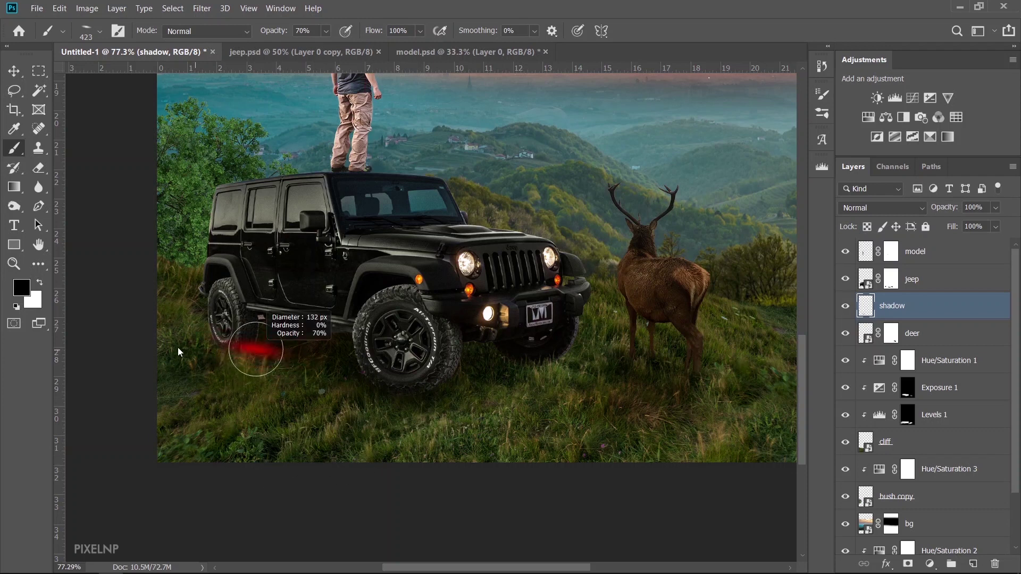
left_click_drag(245, 350, 266, 349)
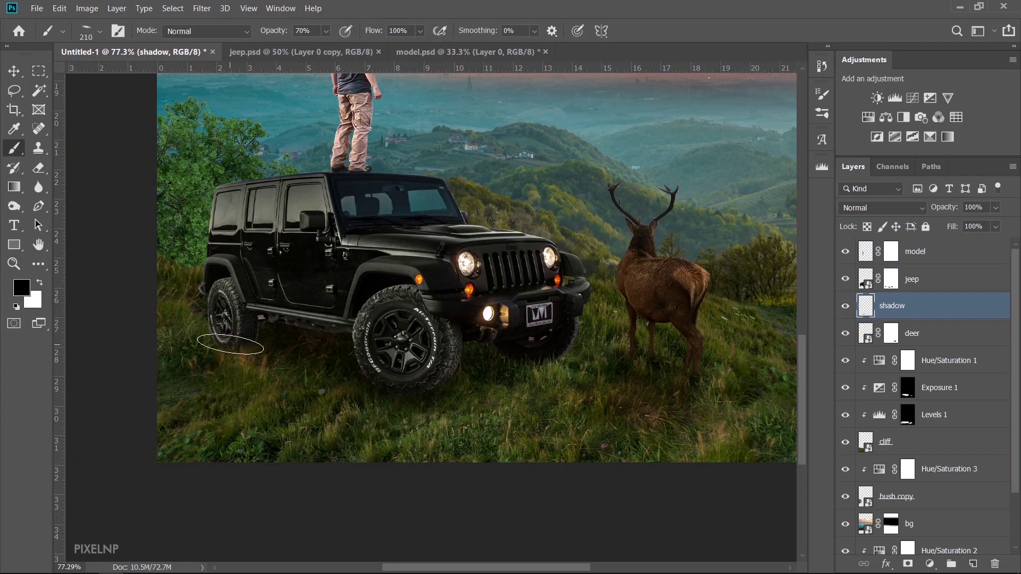
scroll(290, 444, "down", 2)
scroll(255, 468, "up", 1)
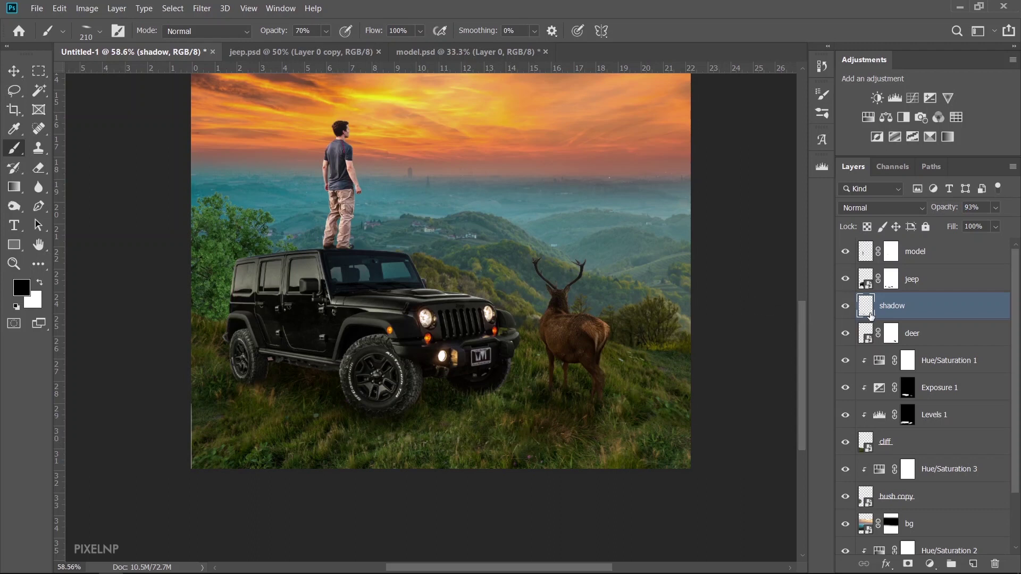
Add a Levels adjustment clipped to the jeep layer with midtone gamma 0.81.
left_click(932, 288)
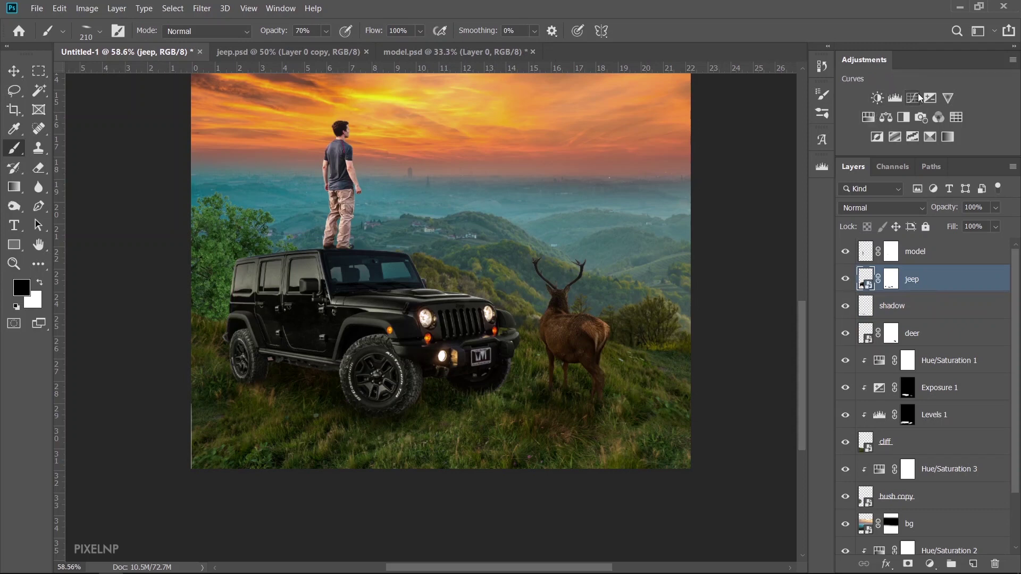
left_click(895, 99)
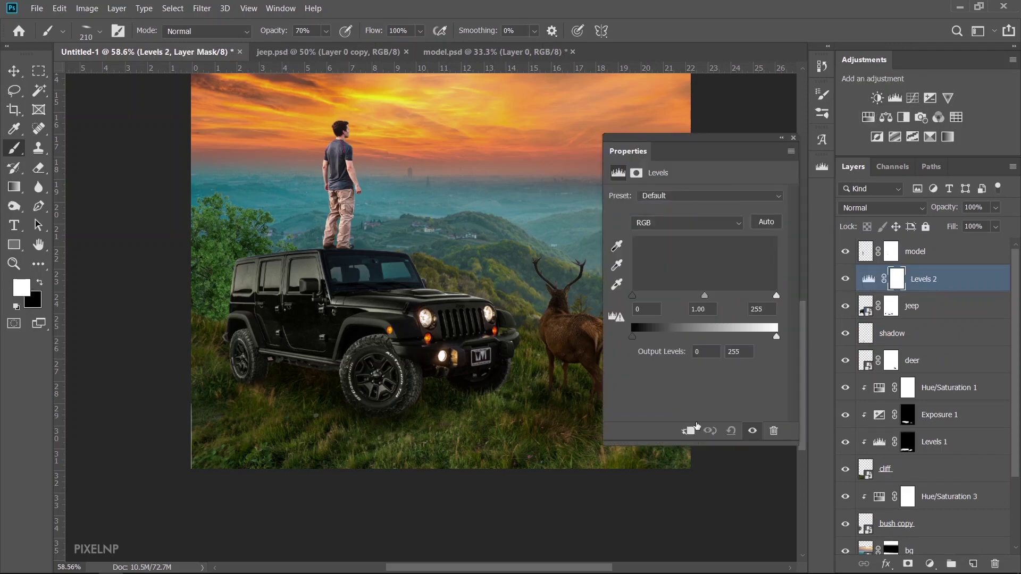
left_click(688, 431)
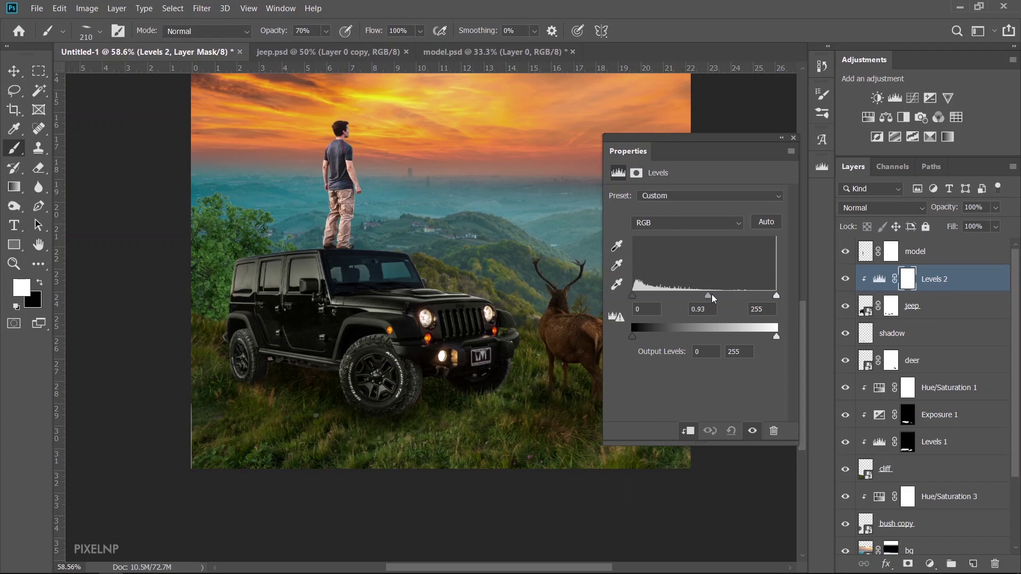
left_click_drag(714, 298, 717, 299)
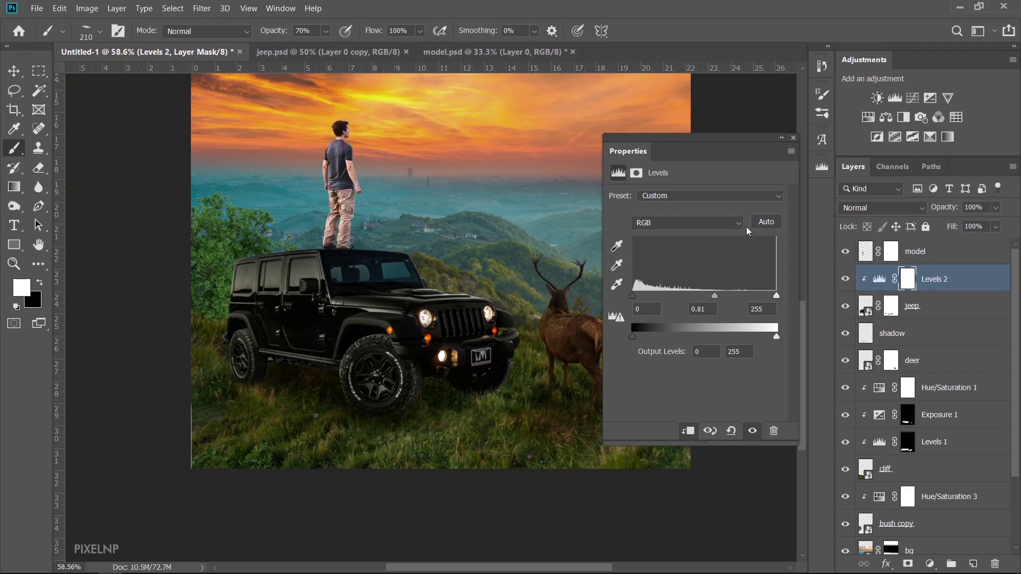
left_click(793, 138)
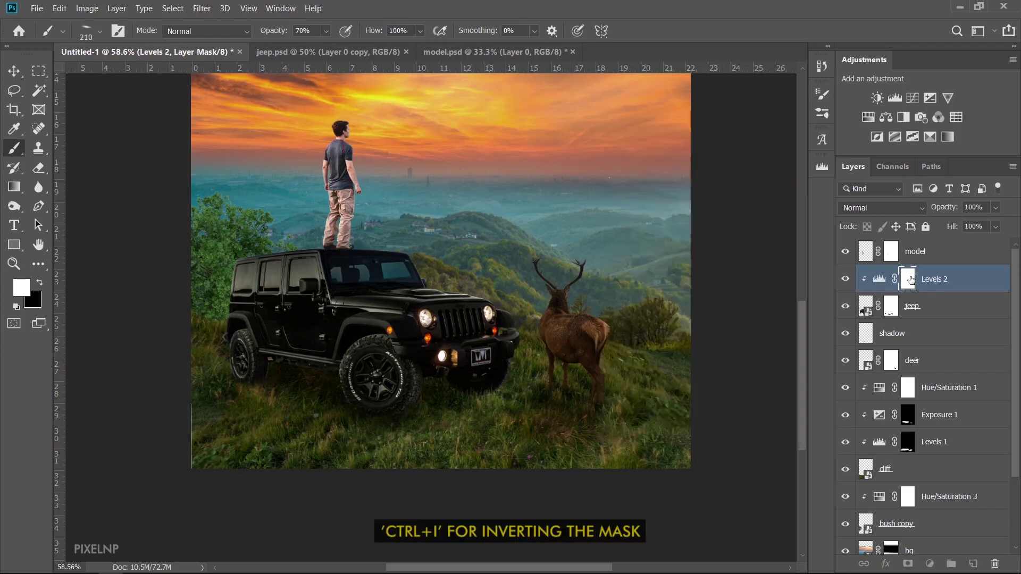
Invert the Levels 2 mask and set up a small round soft brush.
key("ctrl+i")
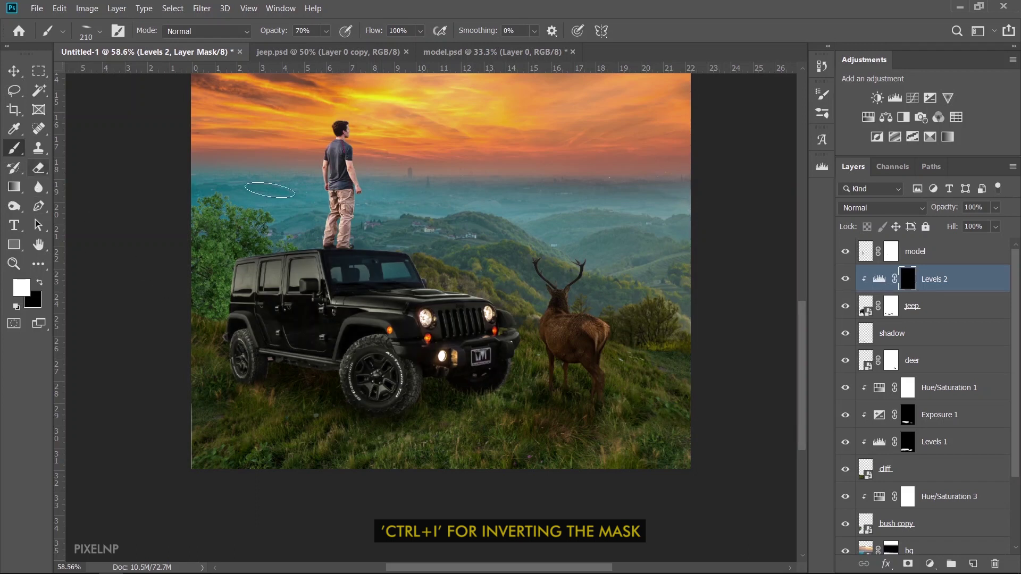
right_click(487, 287)
left_click_drag(456, 261, 460, 249)
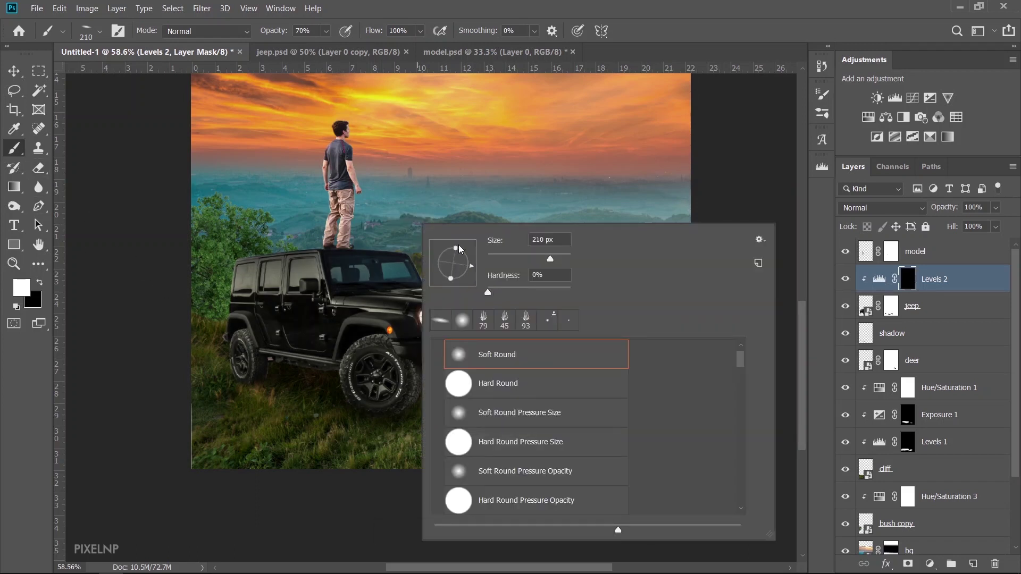
key("Return")
scroll(384, 406, "up", 3)
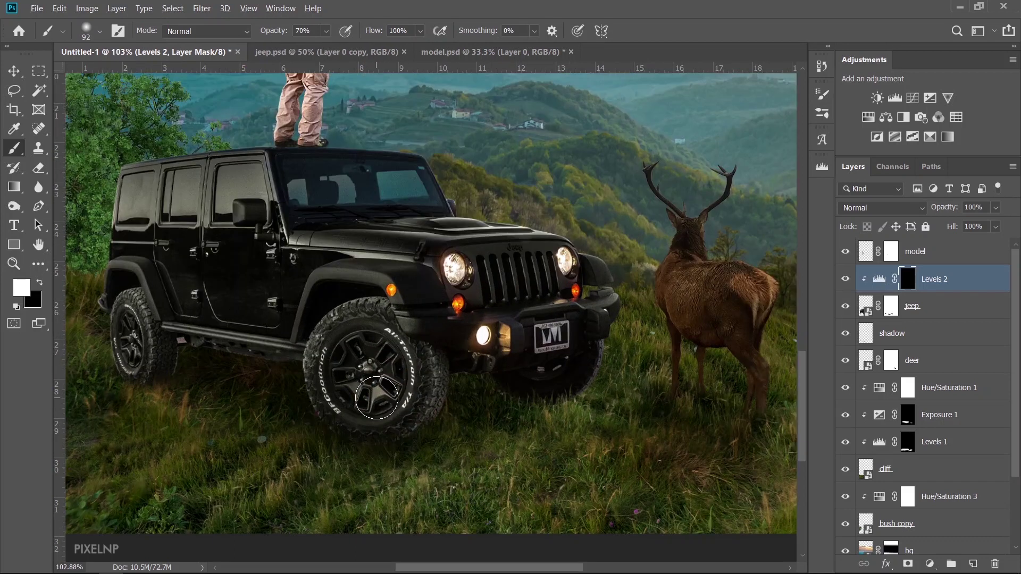
scroll(376, 398, "up", 1)
Paint the Levels darkening back onto the front and rear tires at 80%, 27% and 52% opacity.
left_click_drag(437, 392, 396, 442)
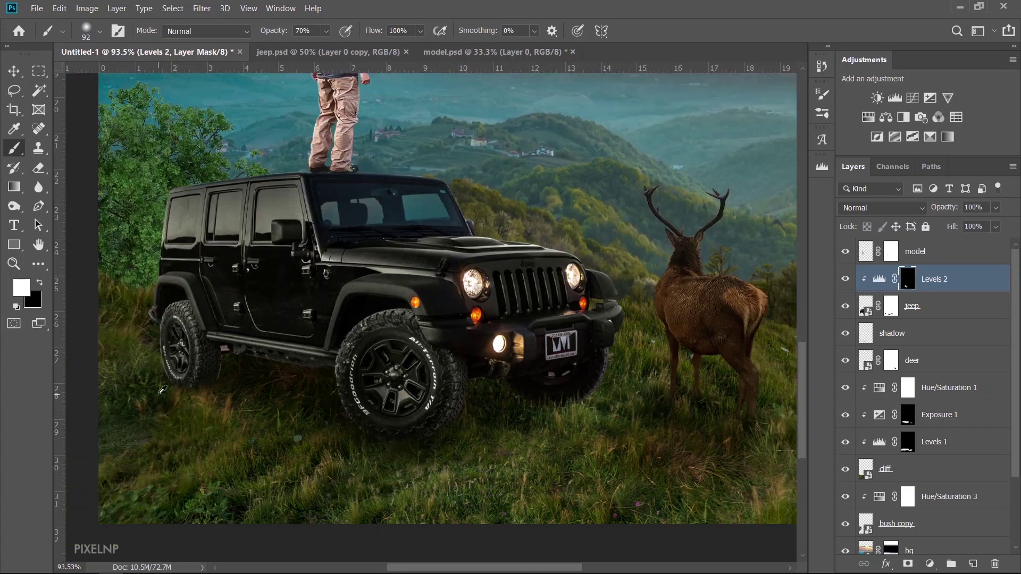
mouse_move(452, 372)
left_mouse_down()
mouse_move(207, 356)
mouse_move(205, 392)
left_mouse_up()
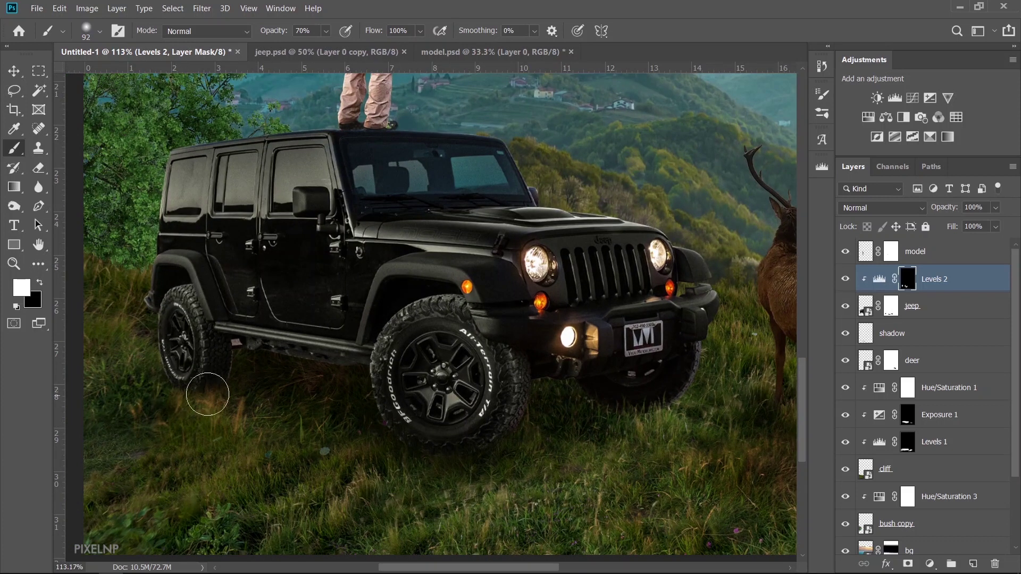
left_click_drag(509, 391, 517, 414)
key("8")
key("2")
key("7")
key("5")
key("2")
left_click_drag(403, 412, 433, 318)
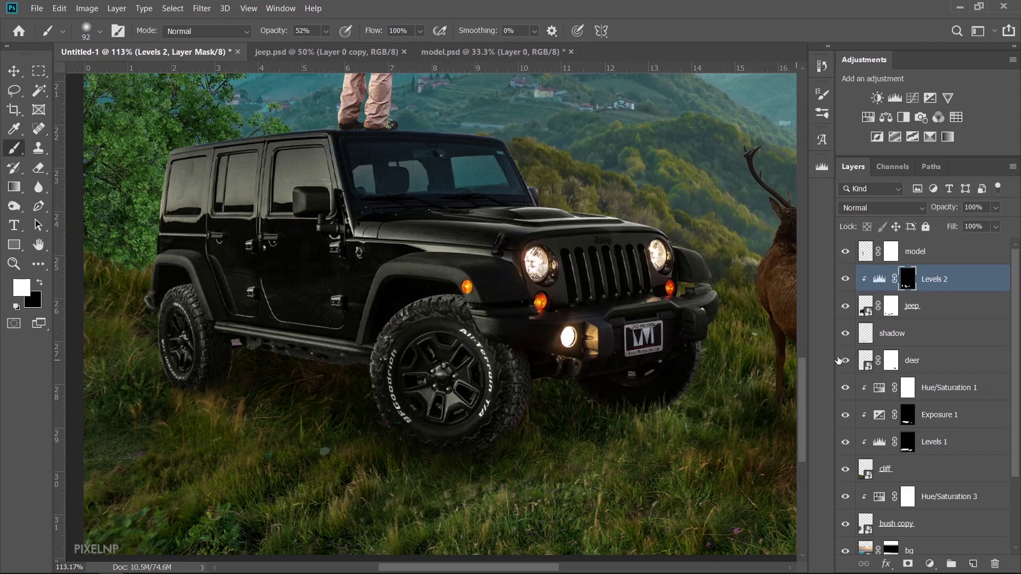
Toggle the Levels adjustment to compare the jeep with and without it.
left_click(846, 278)
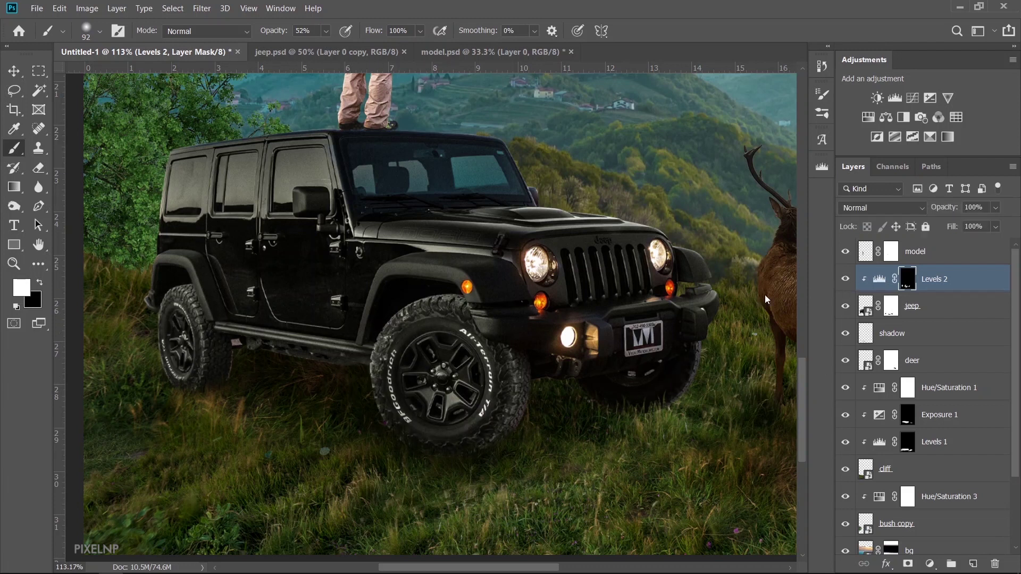
scroll(292, 382, "down", 3)
scroll(364, 420, "down", 1)
scroll(367, 417, "up", 2)
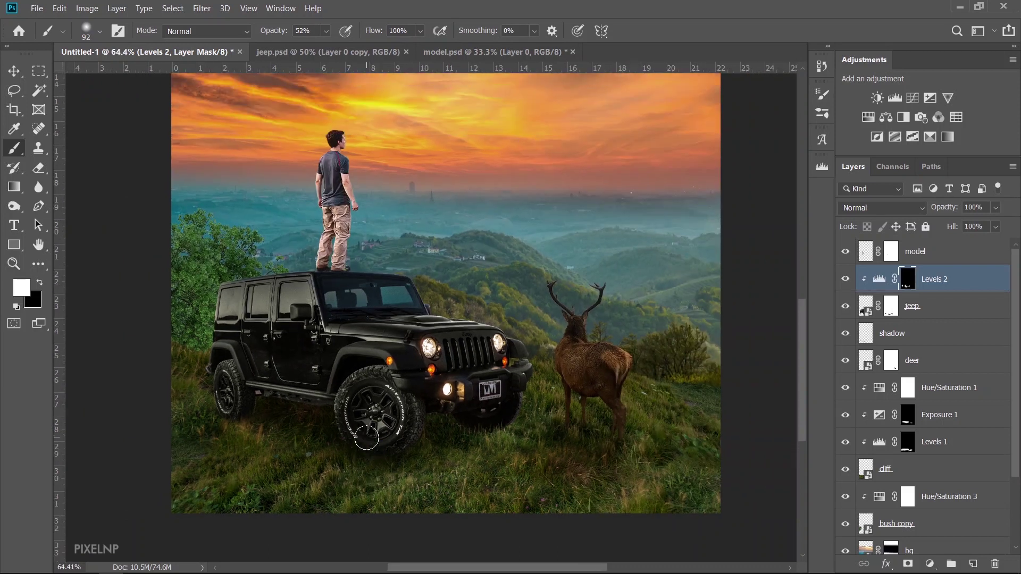
scroll(367, 412, "up", 1)
scroll(367, 401, "up", 1)
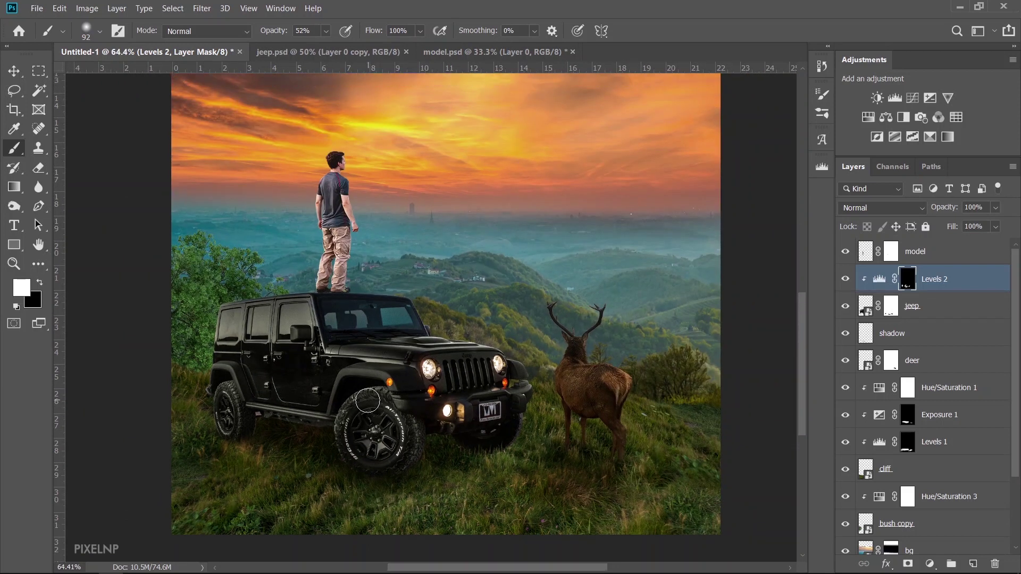
scroll(367, 401, "up", 1)
scroll(365, 402, "up", 1)
scroll(364, 405, "up", 1)
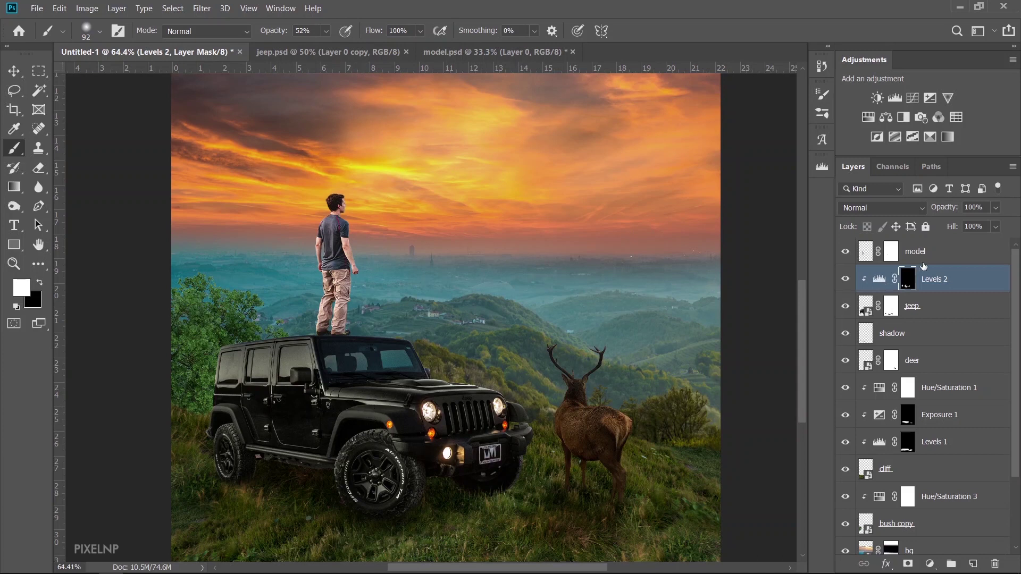
Add a Hue/Saturation layer clipped to the man with Saturation -8 and Lightness -38.
left_click(936, 255)
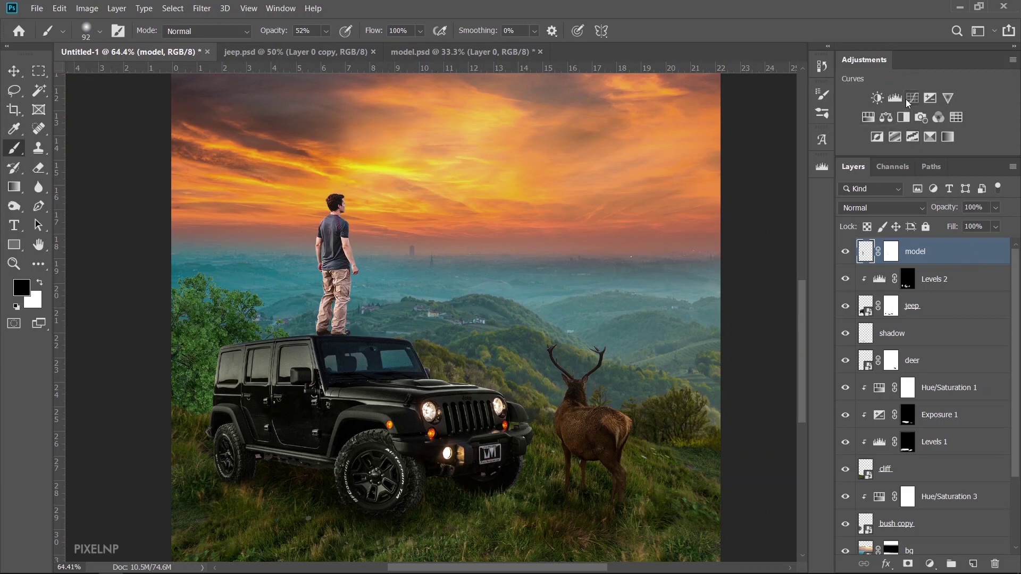
left_click(867, 117)
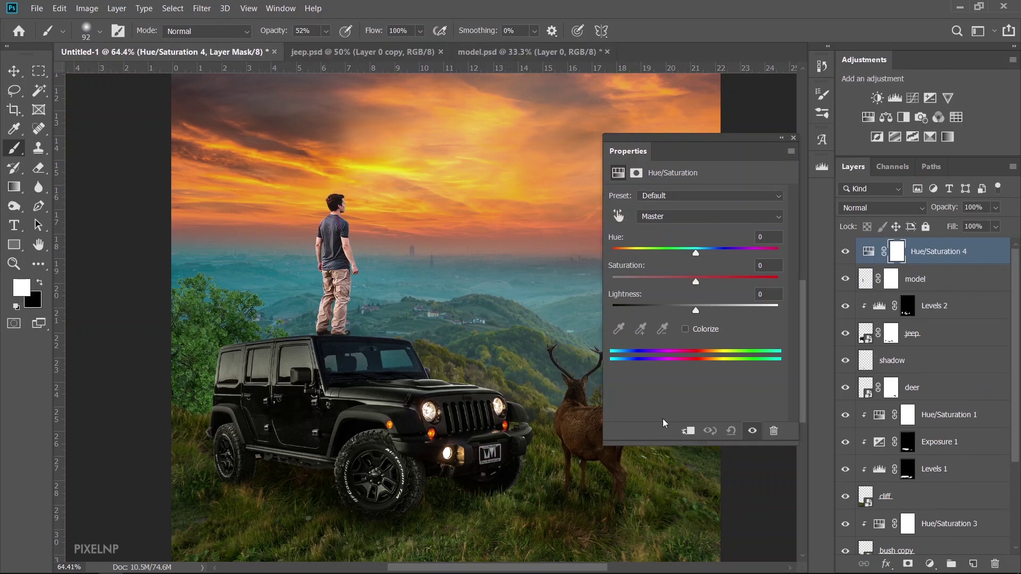
left_click(687, 432)
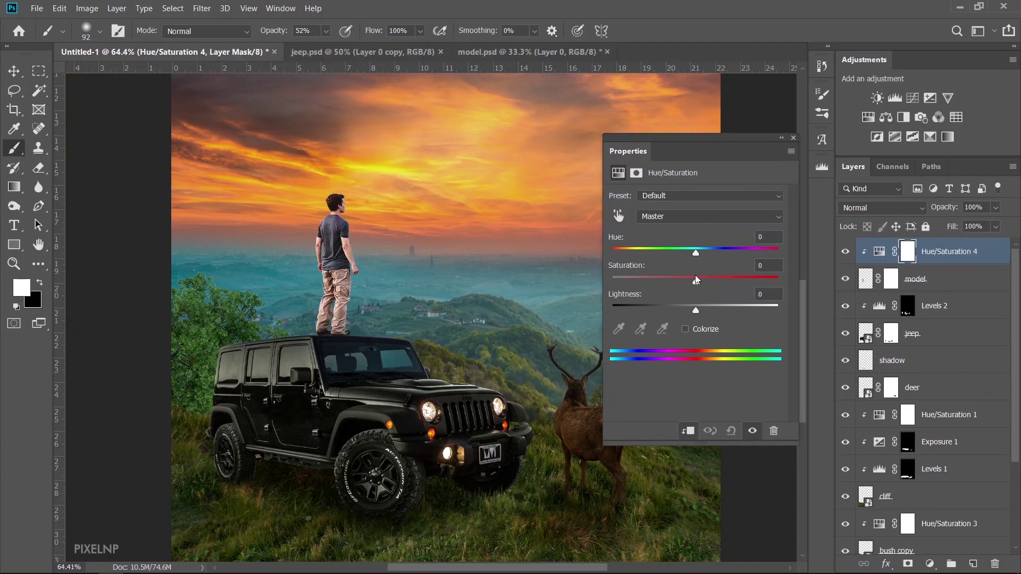
left_click_drag(693, 308, 660, 311)
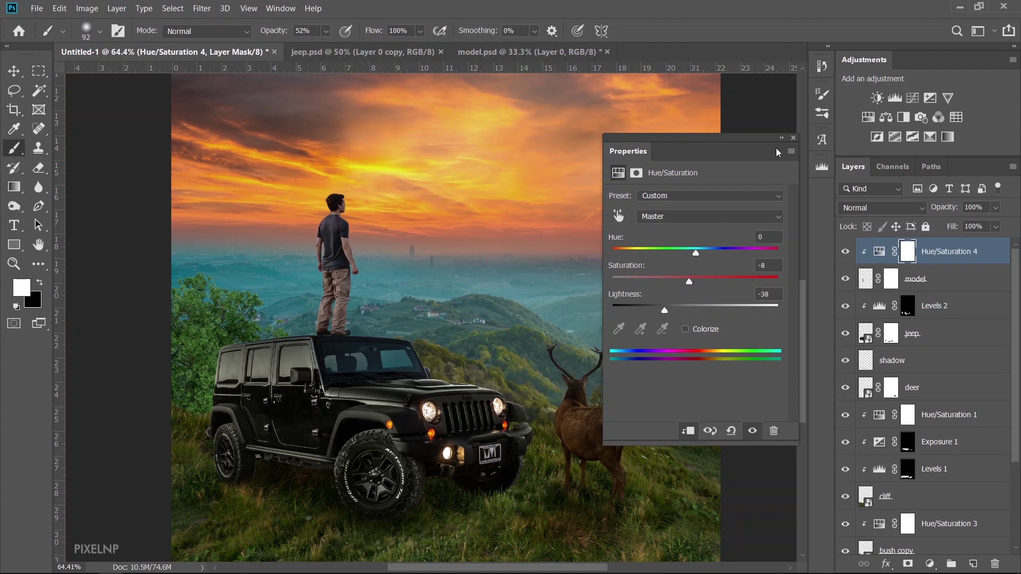
left_click(794, 138)
scroll(339, 267, "up", 1)
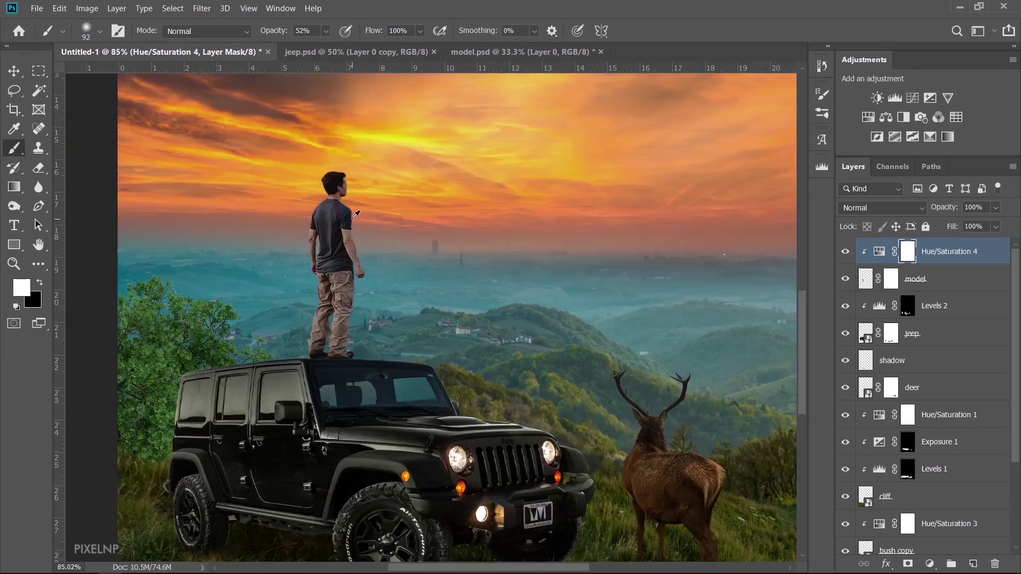
scroll(339, 267, "up", 1)
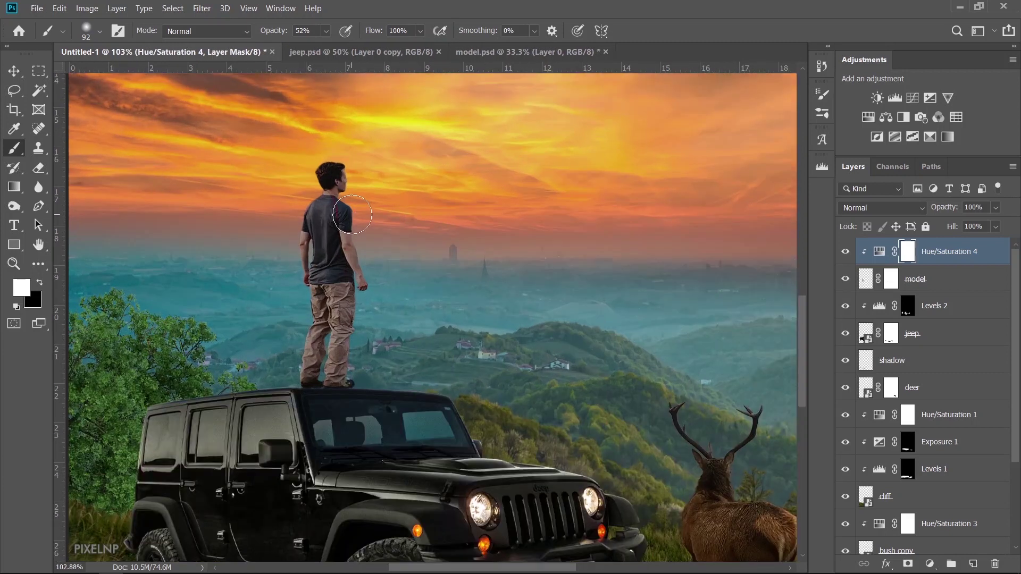
left_click(970, 283)
Enable an Inner Shadow on the model layer using an orange colour sampled from the sky.
key("h")
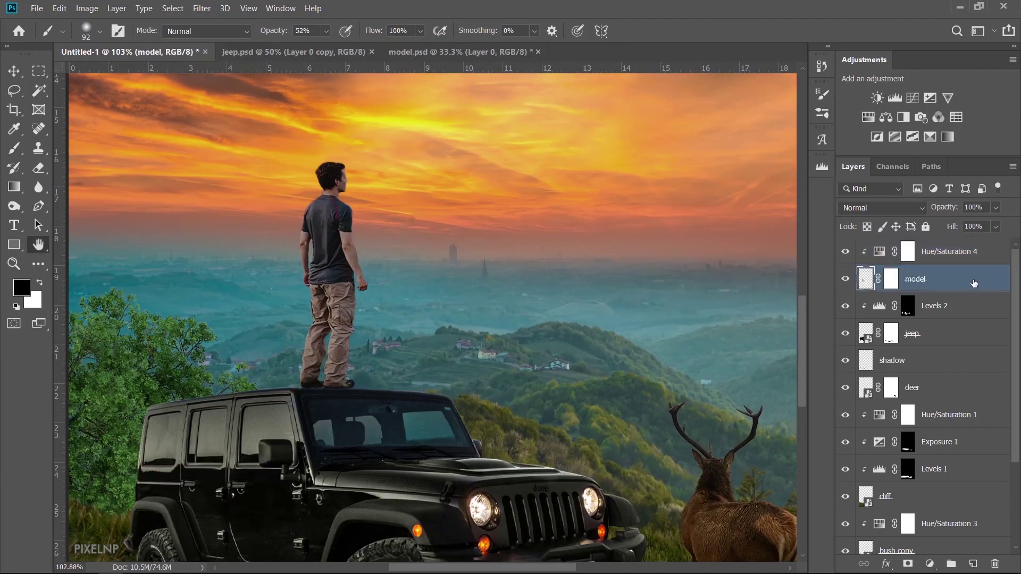
double_click(973, 280)
left_click(517, 246)
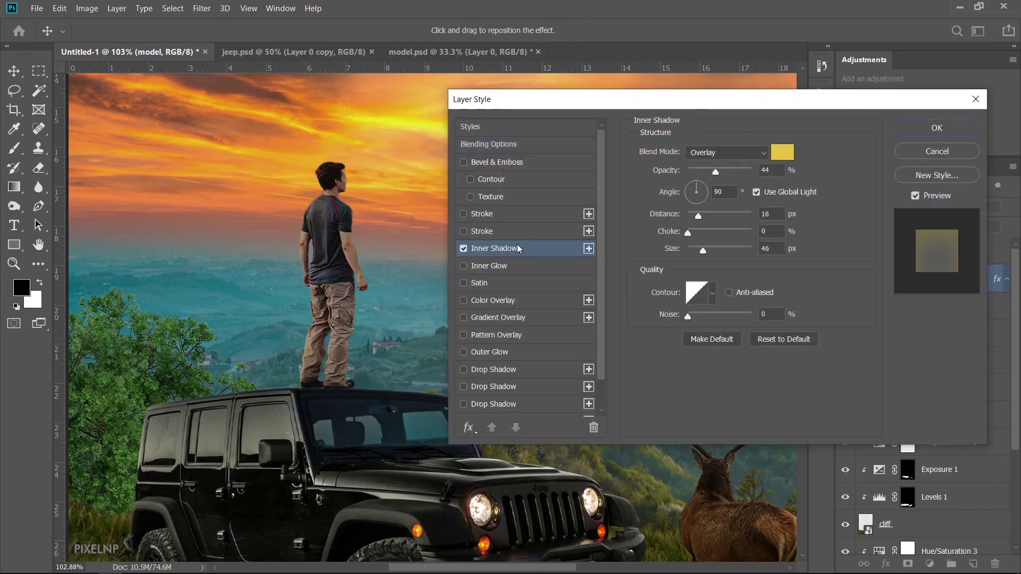
left_click(782, 153)
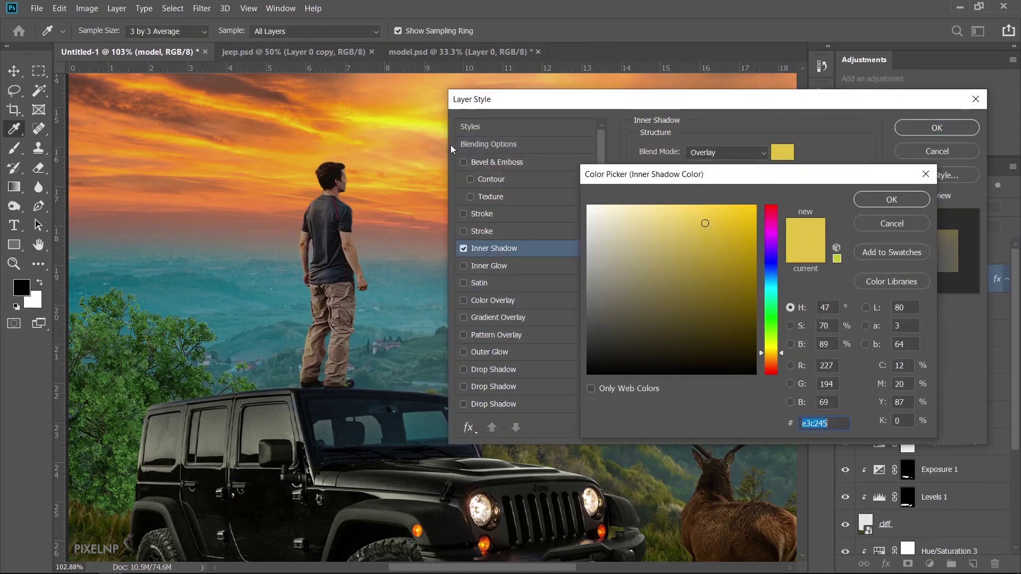
left_click(351, 147)
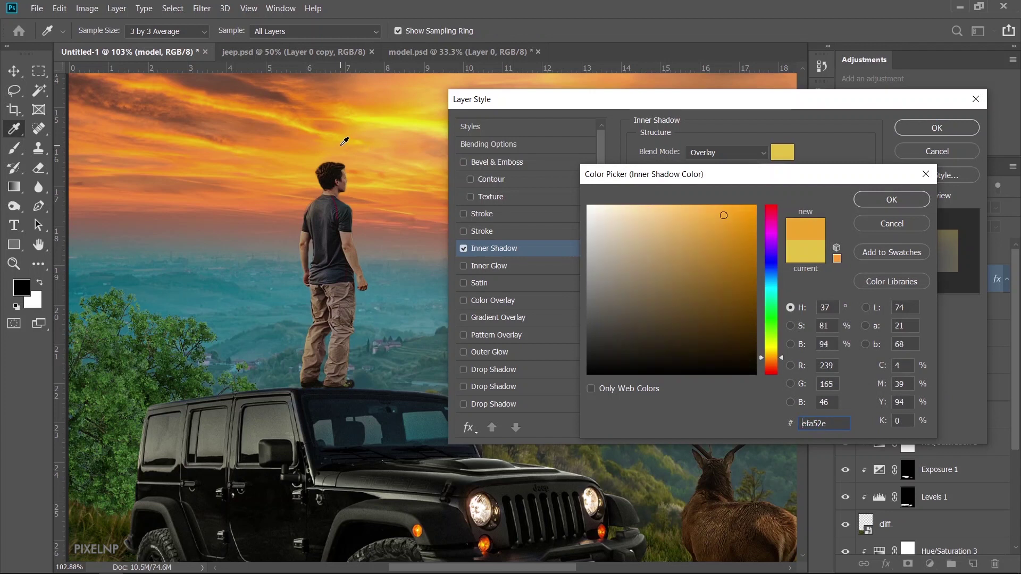
left_click(905, 199)
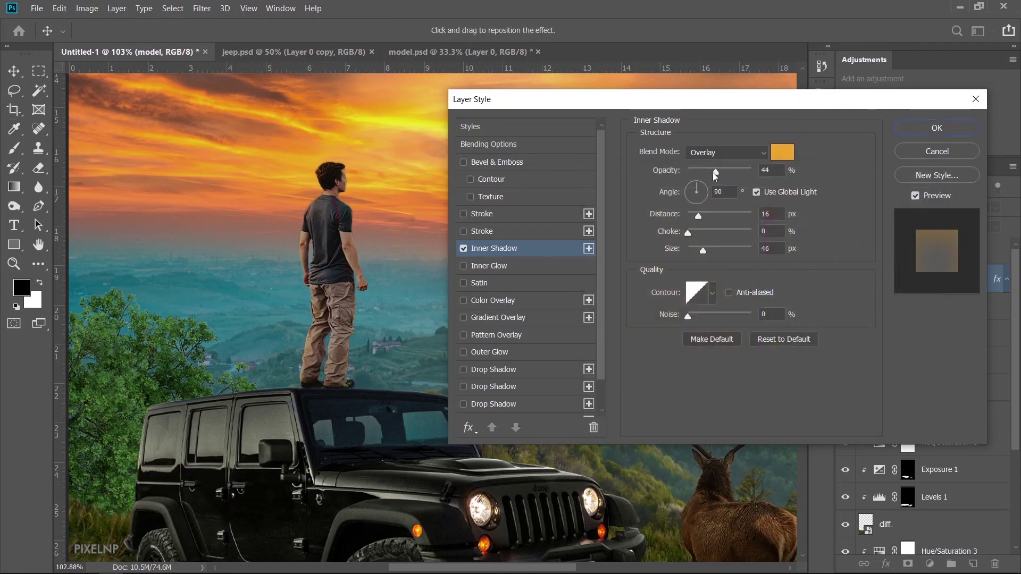
Set the inner shadow to Overlay, 57% opacity, 19 px distance and 62 px size, and apply it.
left_click_drag(712, 173, 800, 174)
left_click_drag(700, 251, 688, 249)
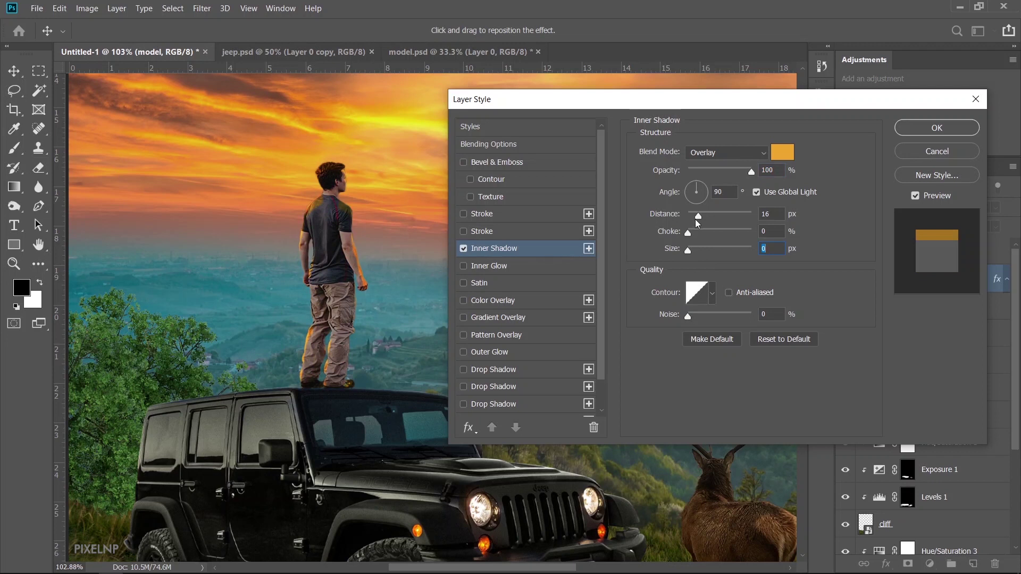
mouse_move(698, 215)
left_mouse_down()
mouse_move(695, 252)
mouse_move(707, 251)
left_mouse_up()
mouse_move(751, 171)
left_mouse_down()
mouse_move(734, 181)
mouse_move(724, 173)
left_mouse_up()
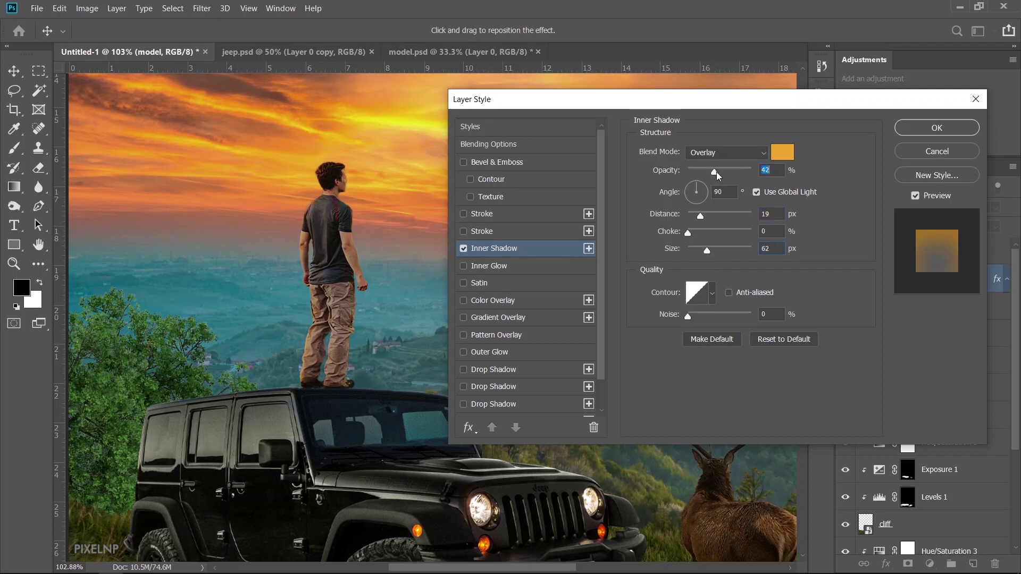
left_click(463, 249)
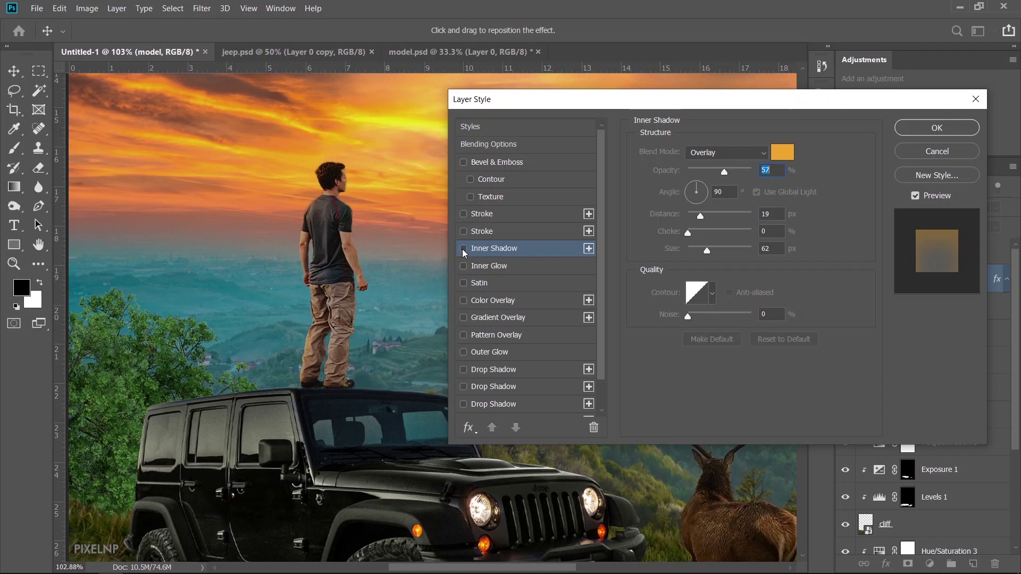
left_click(463, 249)
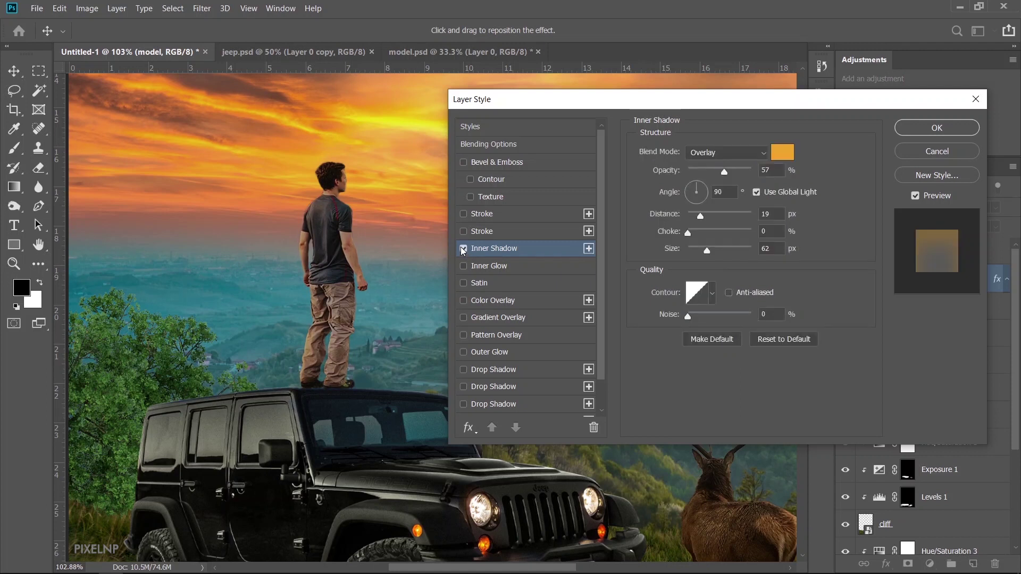
left_click(956, 135)
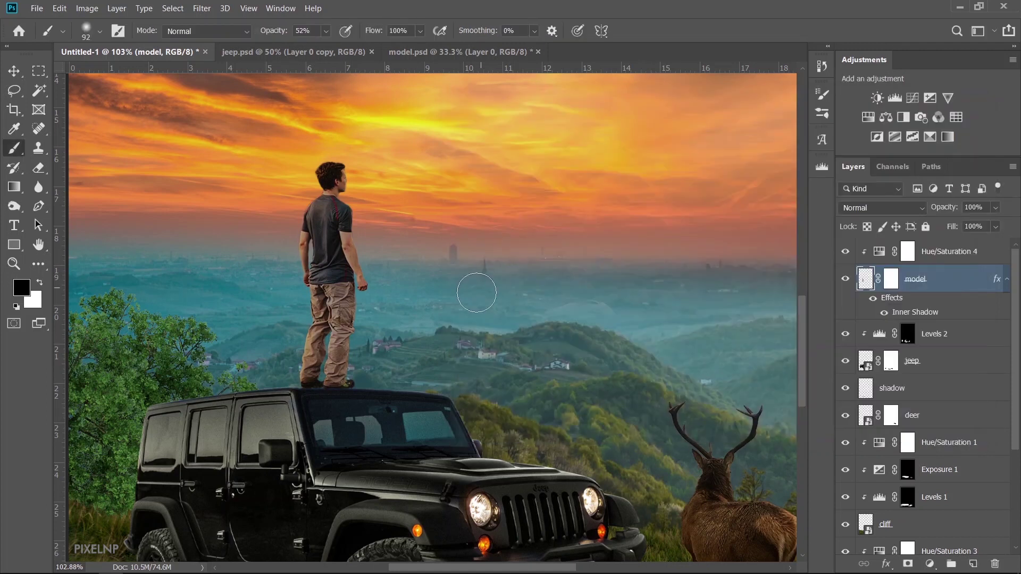
Lower Hue/Saturation 4 Lightness to -45 and add an Exposure adjustment above the man.
double_click(878, 257)
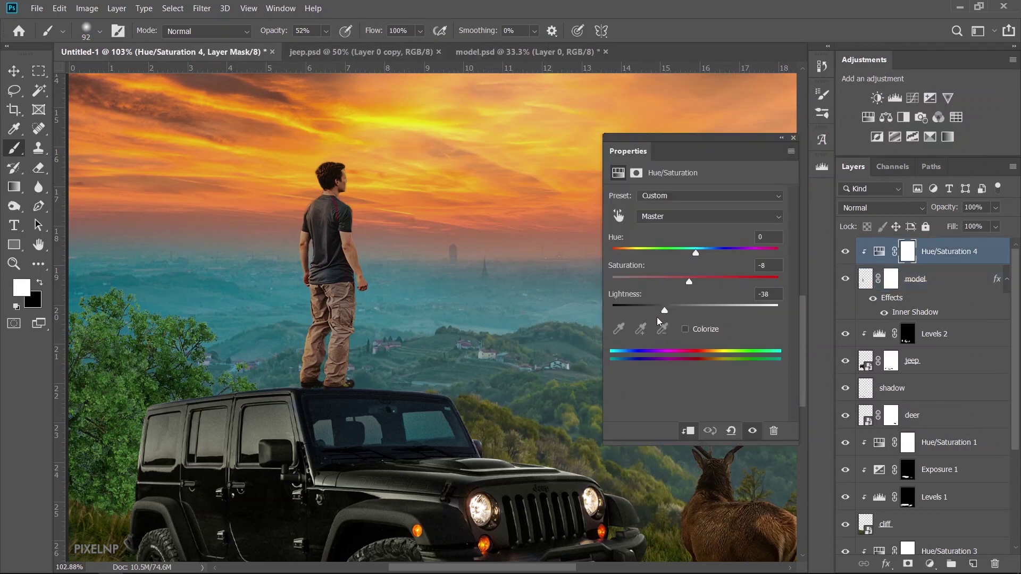
left_click_drag(665, 311, 658, 312)
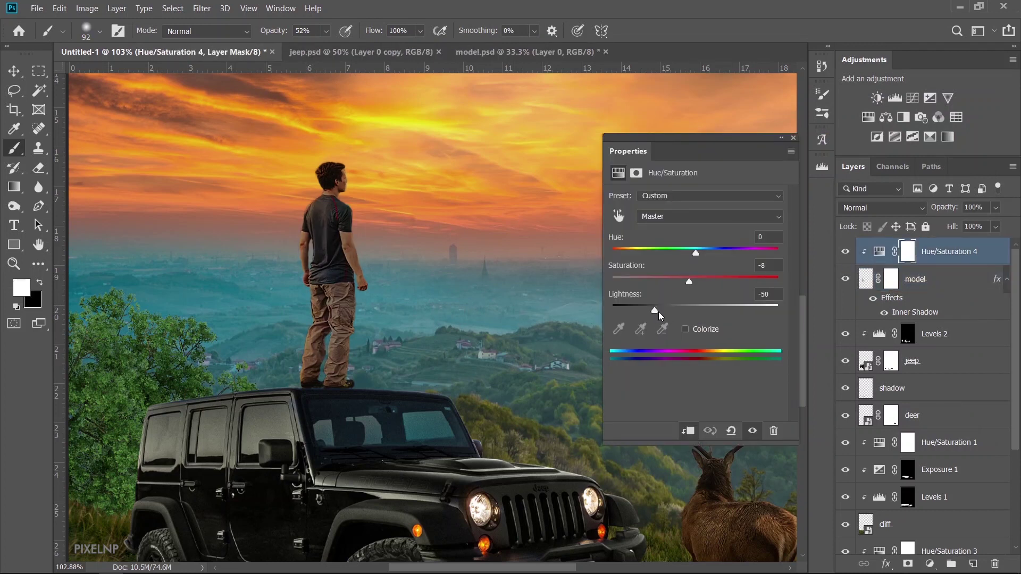
left_click(794, 138)
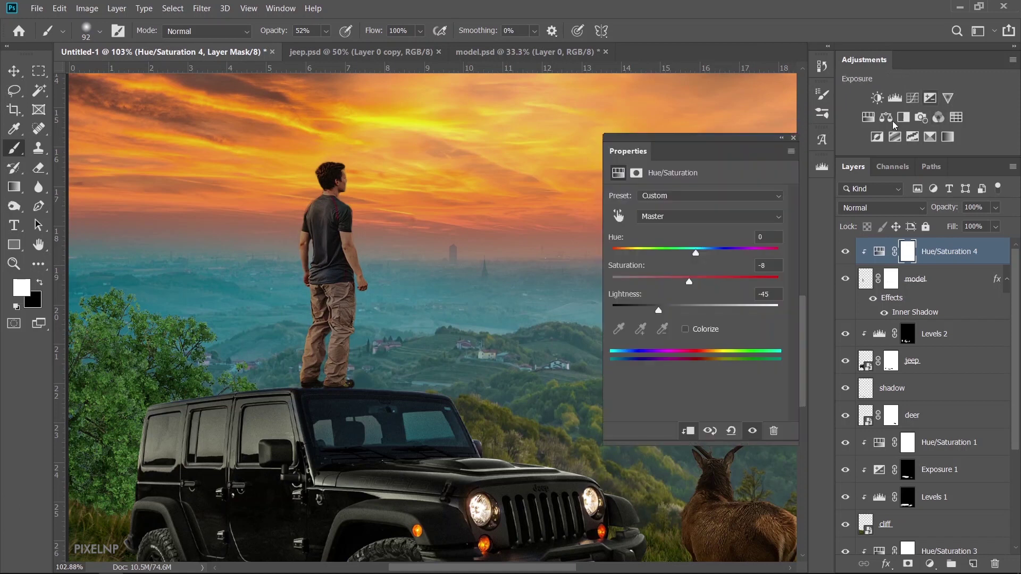
left_click(930, 98)
Clip Exposure 2 to the man, lower its exposure, and invert its mask.
left_click(687, 431)
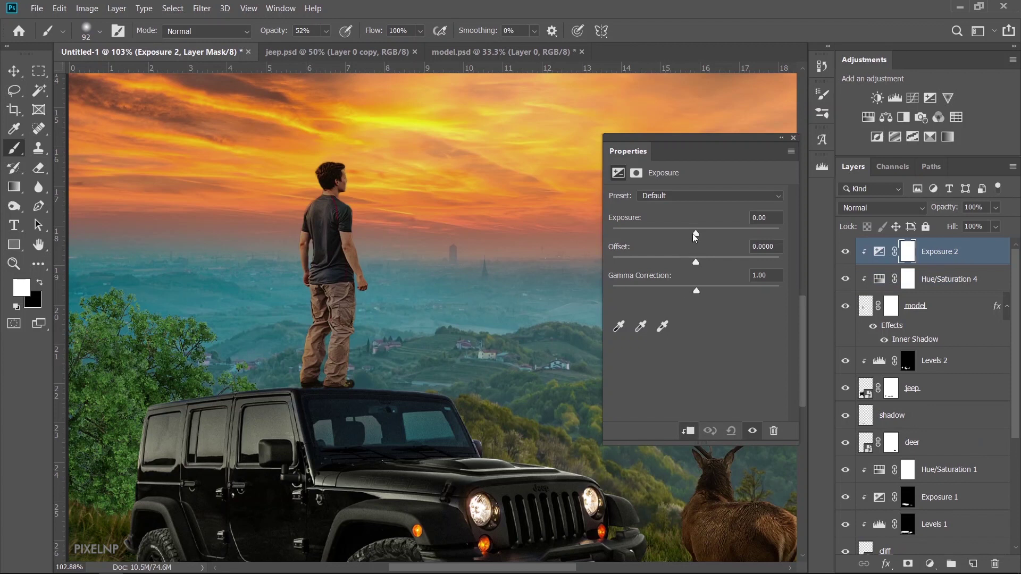
left_click_drag(696, 235, 678, 238)
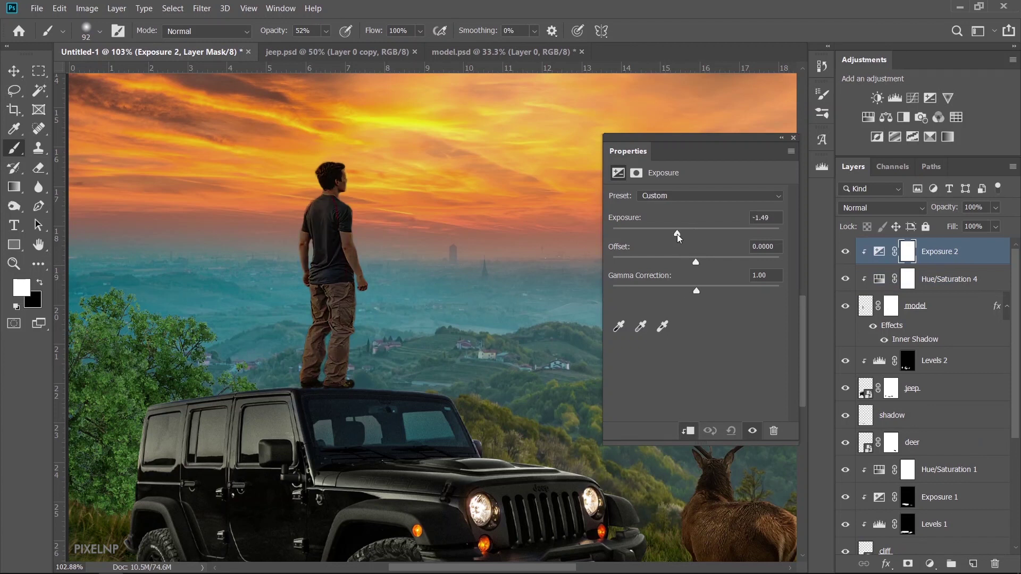
left_click(793, 138)
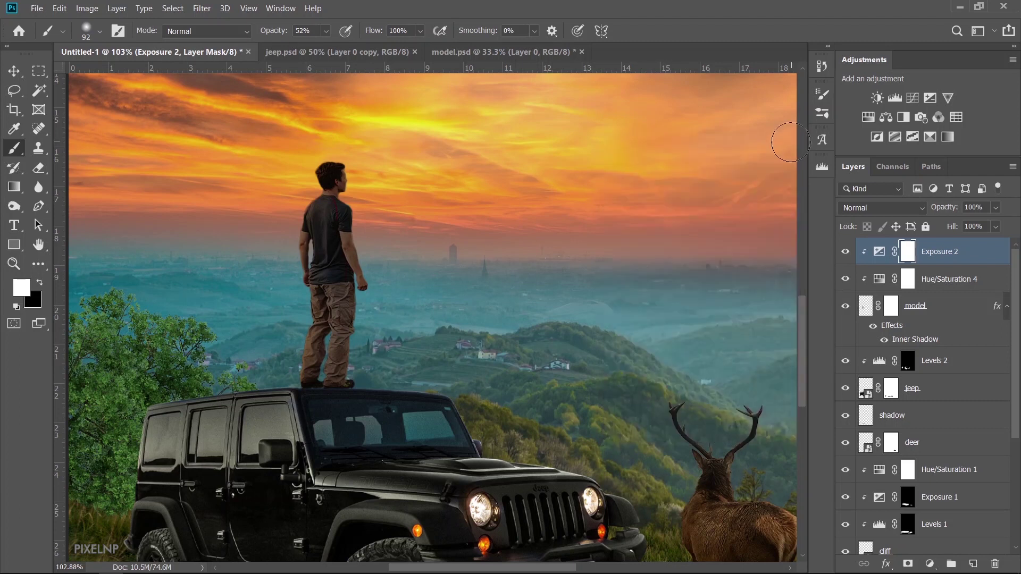
key("ctrl+i")
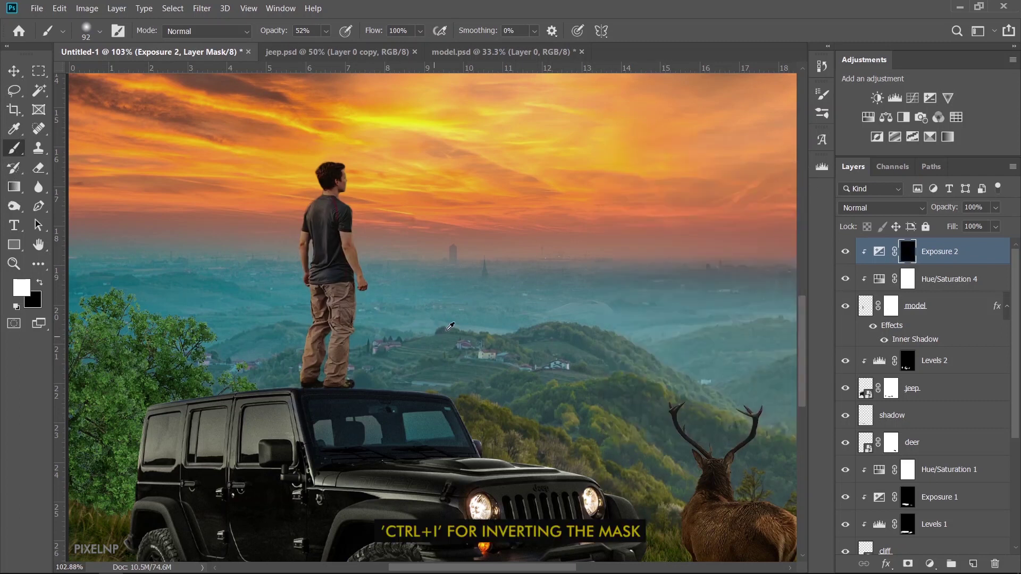
Paint the Exposure darkening onto the man's shirt and trousers with a 47 px soft brush.
scroll(404, 319, "up", 3)
right_click(409, 297)
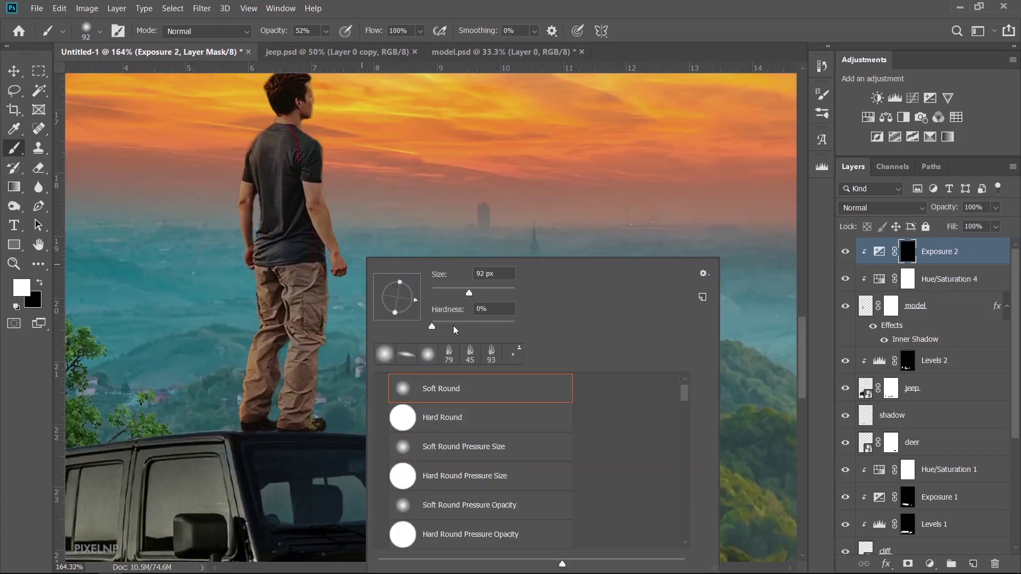
left_click_drag(432, 326, 442, 326)
key("Return")
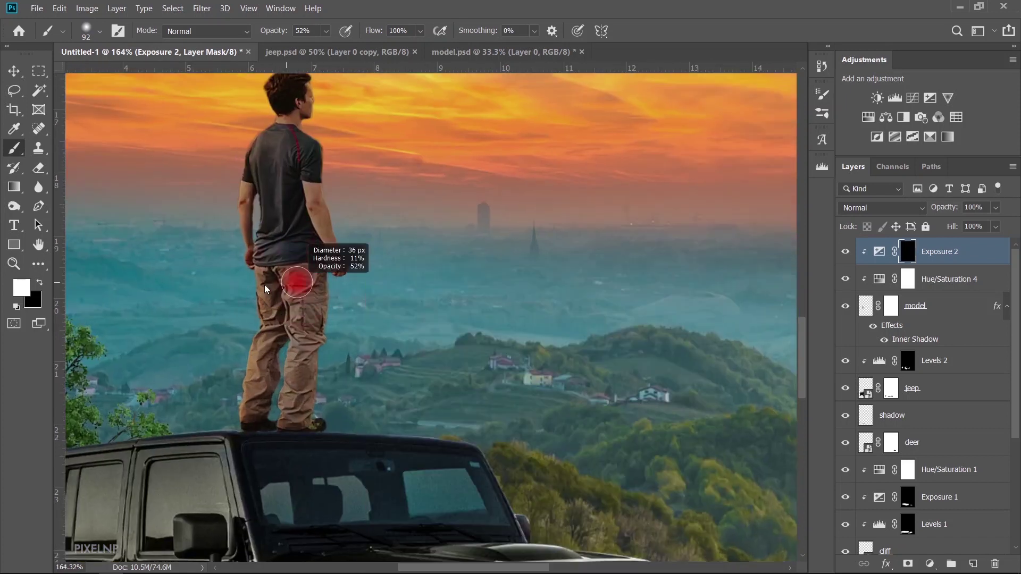
left_click_drag(266, 288, 263, 288)
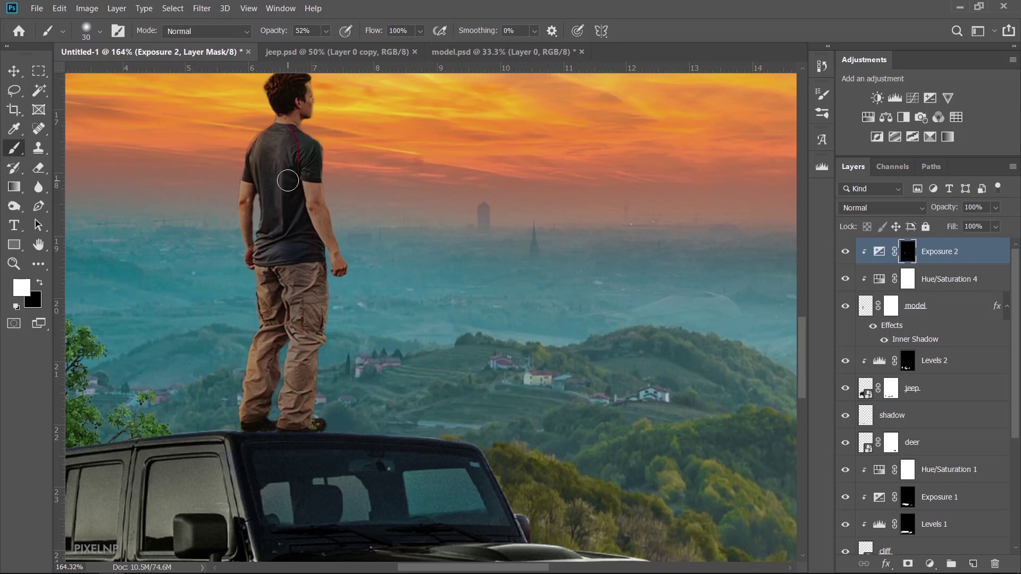
left_click_drag(278, 163, 287, 163)
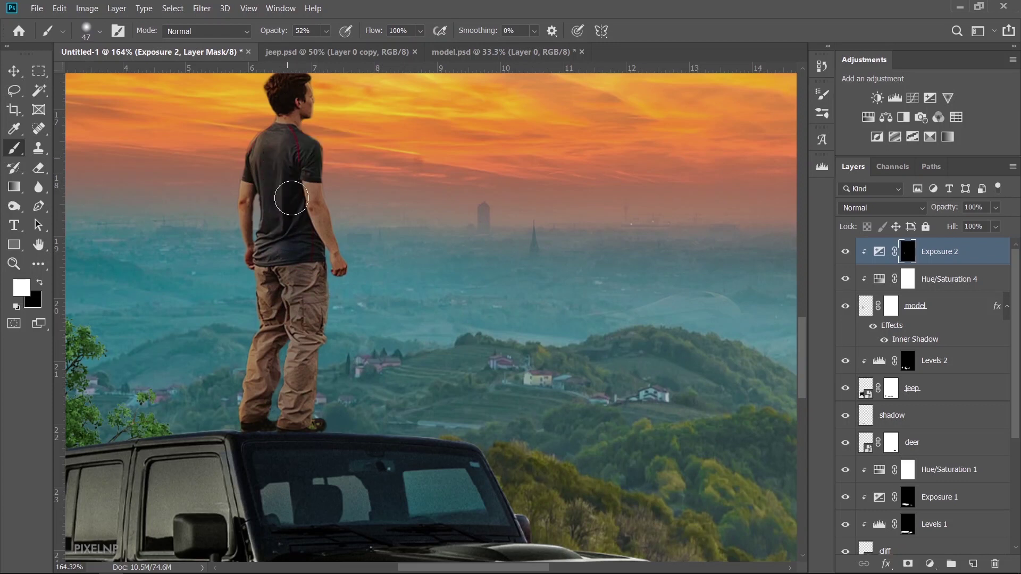
mouse_move(289, 287)
left_mouse_down()
mouse_move(251, 404)
mouse_move(298, 358)
mouse_move(295, 322)
left_mouse_up()
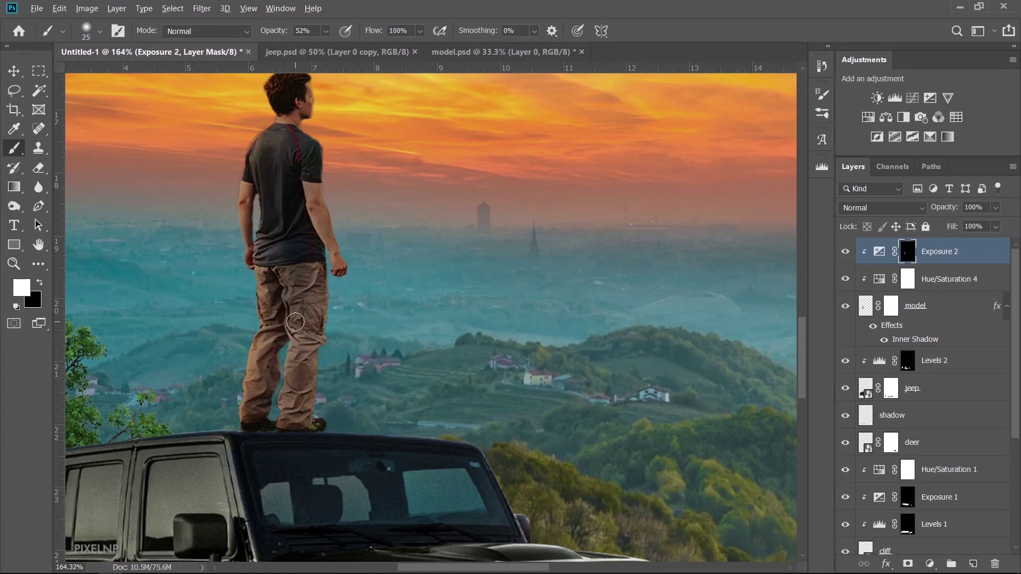
Reduce Exposure 2 to 82% opacity and toggle it to compare.
scroll(295, 322, "down", 1)
left_click_drag(945, 208, 934, 208)
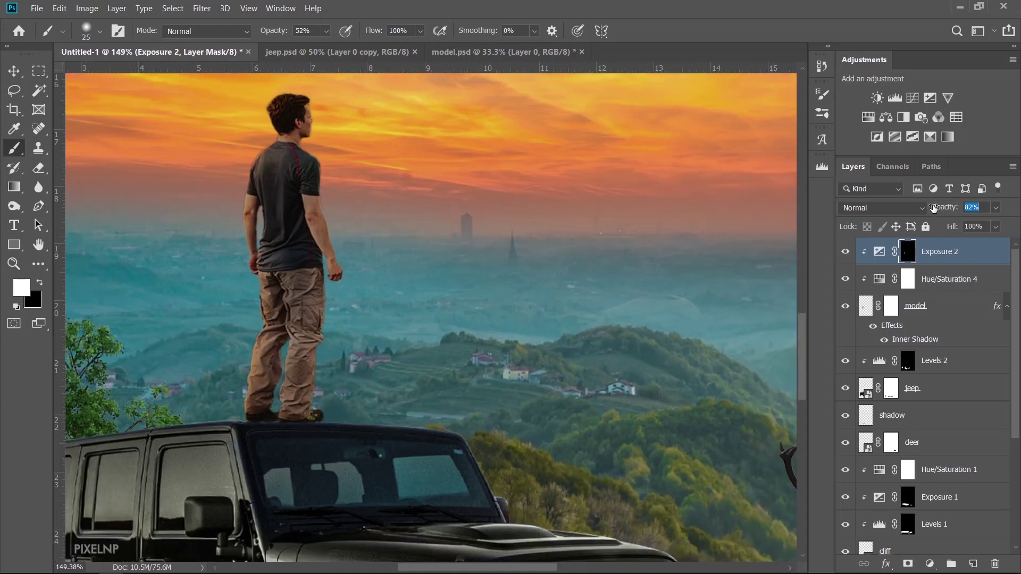
left_click(845, 253)
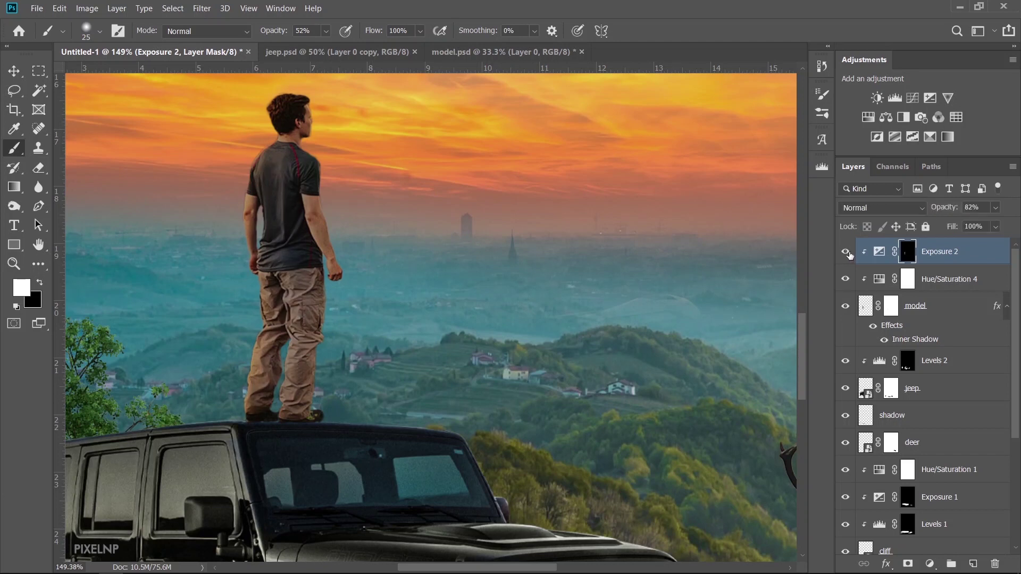
left_click(844, 254)
scroll(348, 340, "down", 10)
scroll(349, 341, "down", 3)
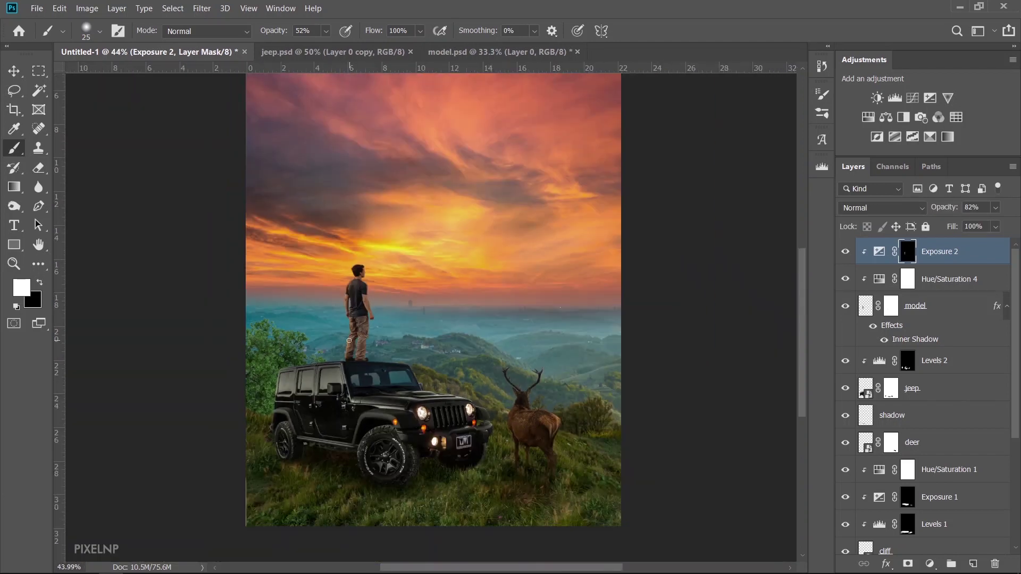
scroll(348, 341, "down", 1)
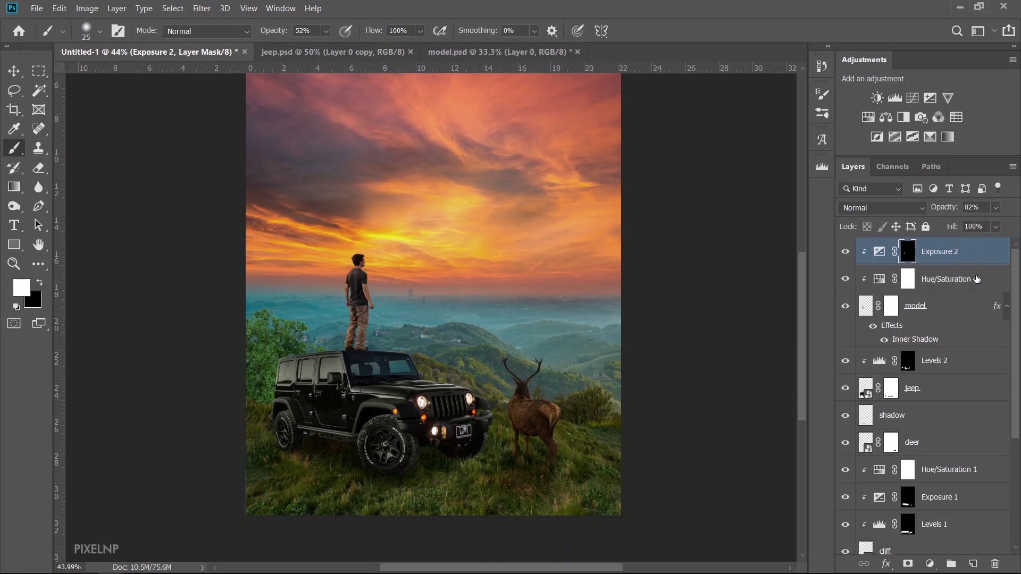
Add a Black & White 1 check layer atop the stack, then select the jeep layer.
left_click(930, 564)
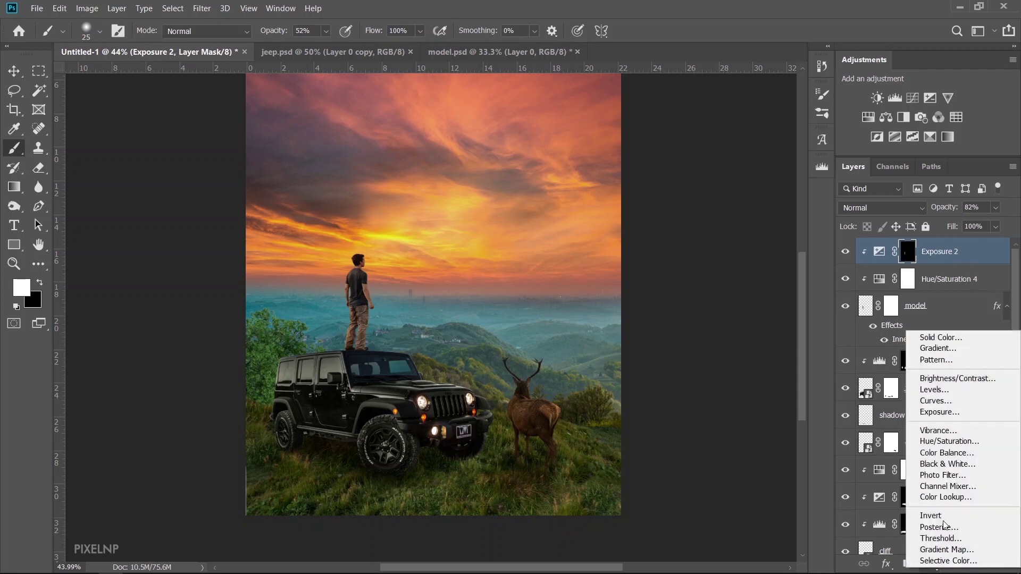
left_click(952, 464)
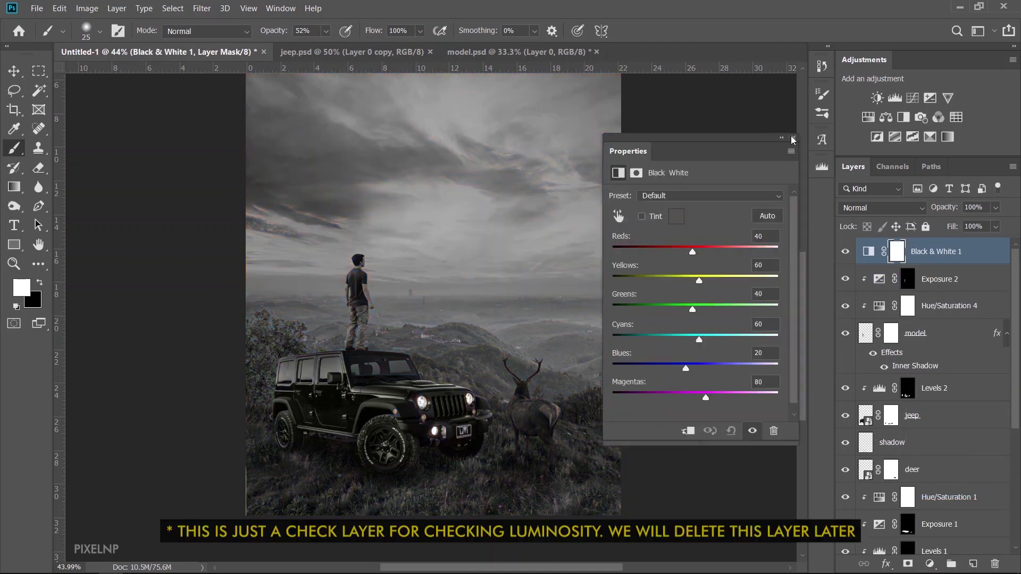
left_click(792, 139)
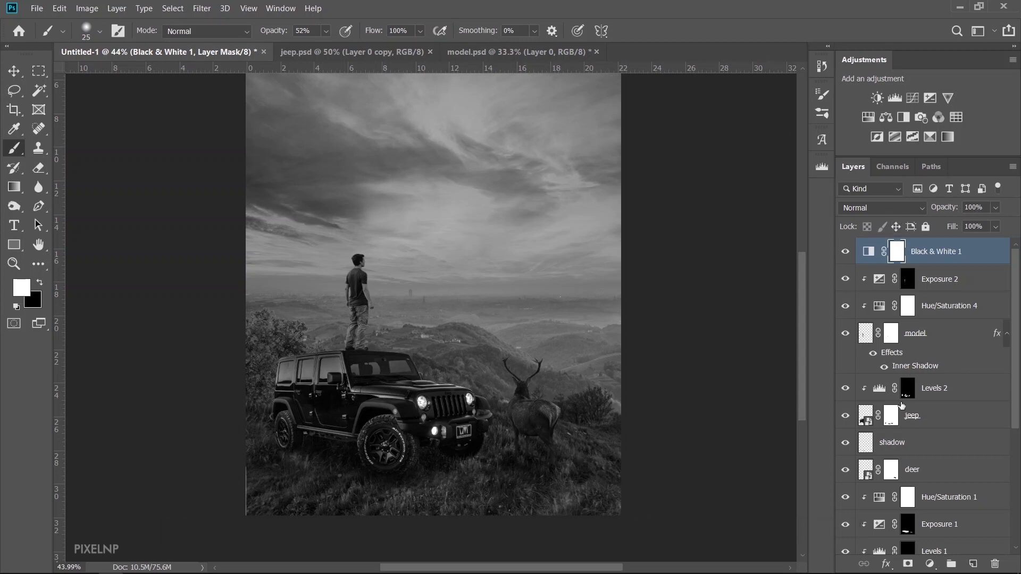
left_click(916, 423)
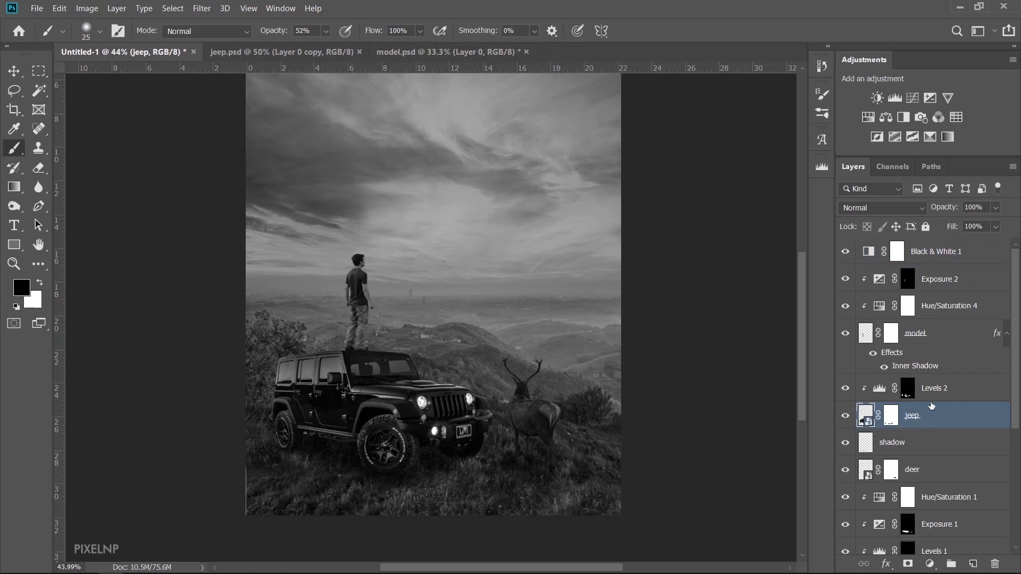
Add a clipped Levels layer to the jeep with output black 12.
left_click(893, 97)
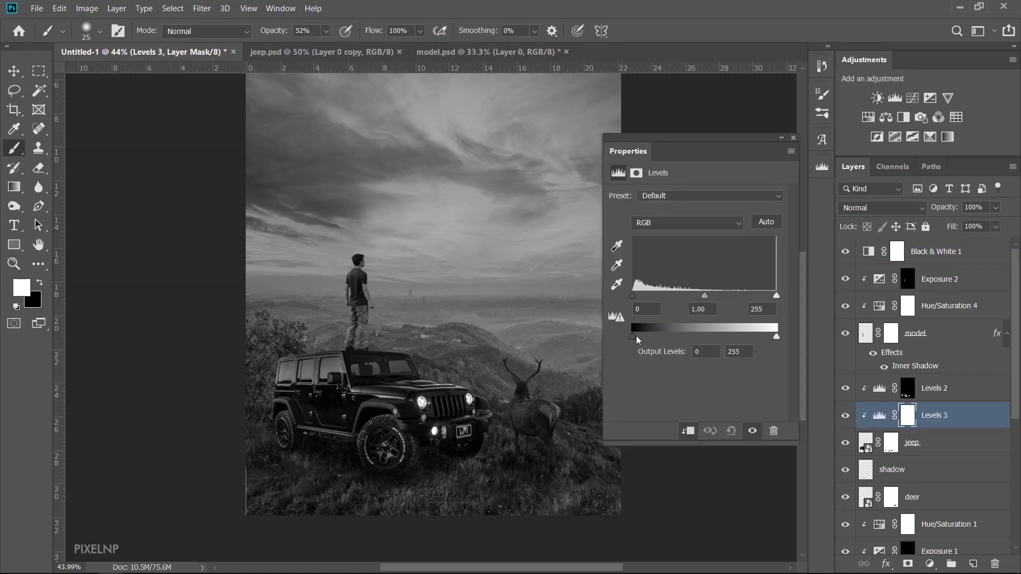
left_click_drag(637, 336, 640, 337)
scroll(596, 362, "up", 2)
scroll(542, 359, "down", 1)
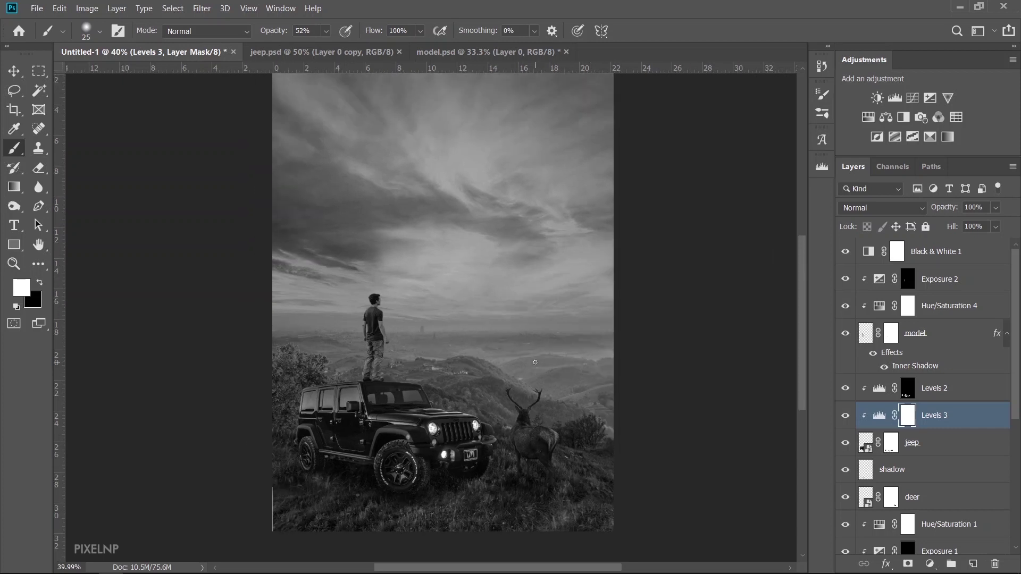
Add a clipped Brightness/Contrast layer to the jeep with Brightness 1 and Contrast -32.
left_click(877, 99)
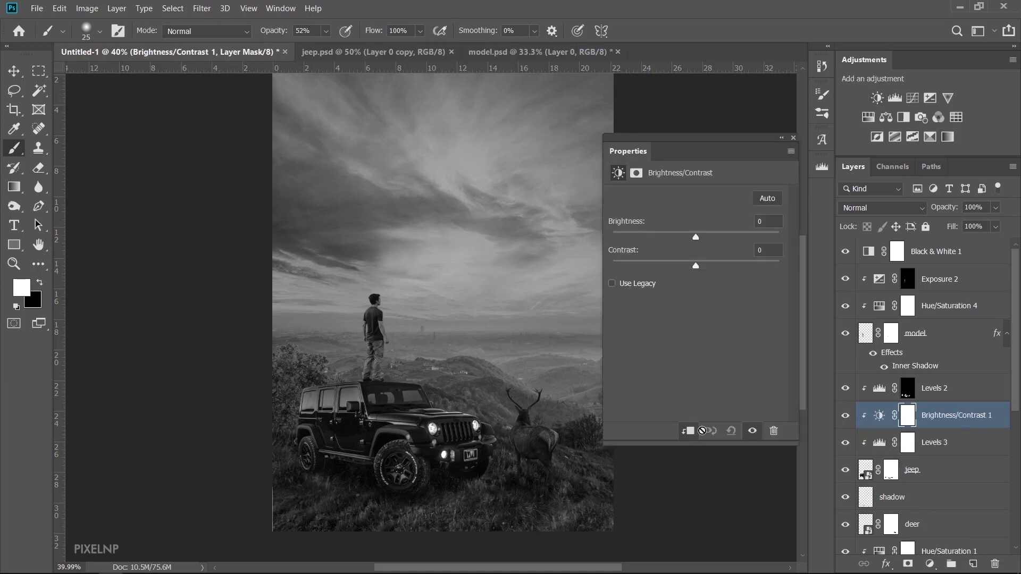
left_click_drag(696, 266, 654, 268)
mouse_move(697, 235)
left_mouse_down()
mouse_move(710, 238)
mouse_move(610, 272)
mouse_move(646, 272)
left_mouse_up()
Give the bush copy layer a clipped Brightness/Contrast 2 with Contrast about -10.
left_click(793, 138)
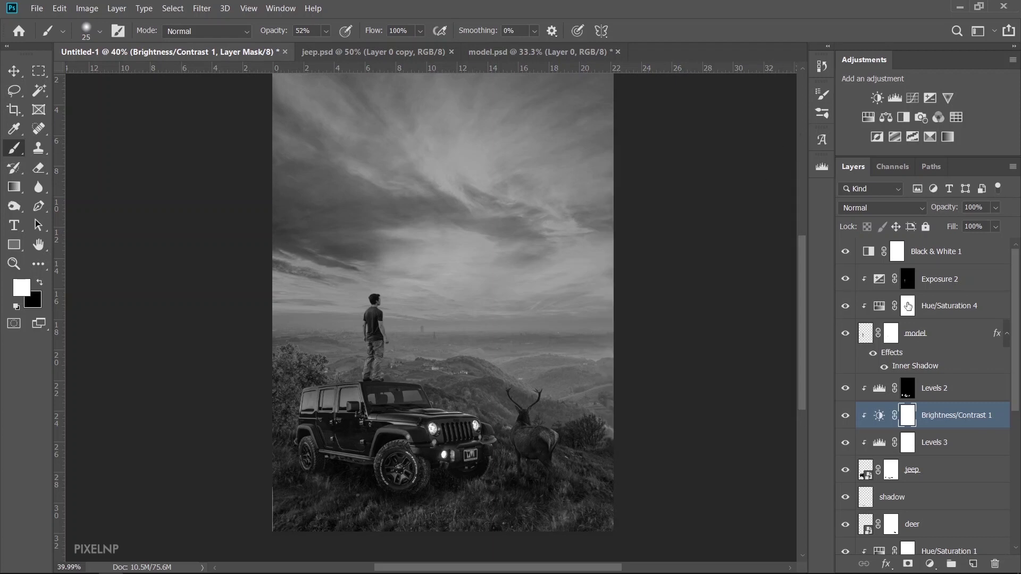
scroll(912, 362, "down", 3)
scroll(912, 361, "down", 3)
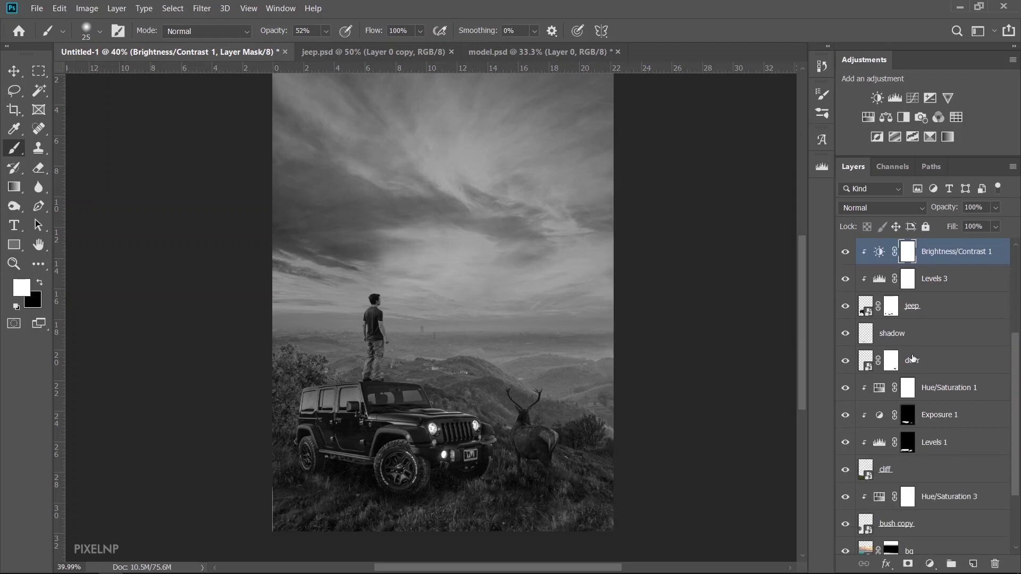
scroll(912, 360, "down", 3)
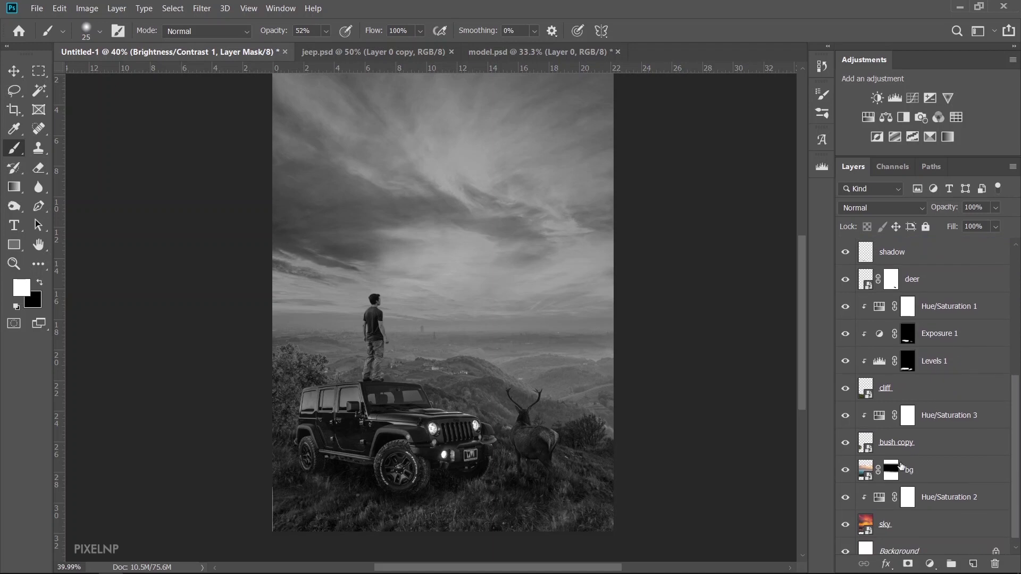
left_click(929, 443)
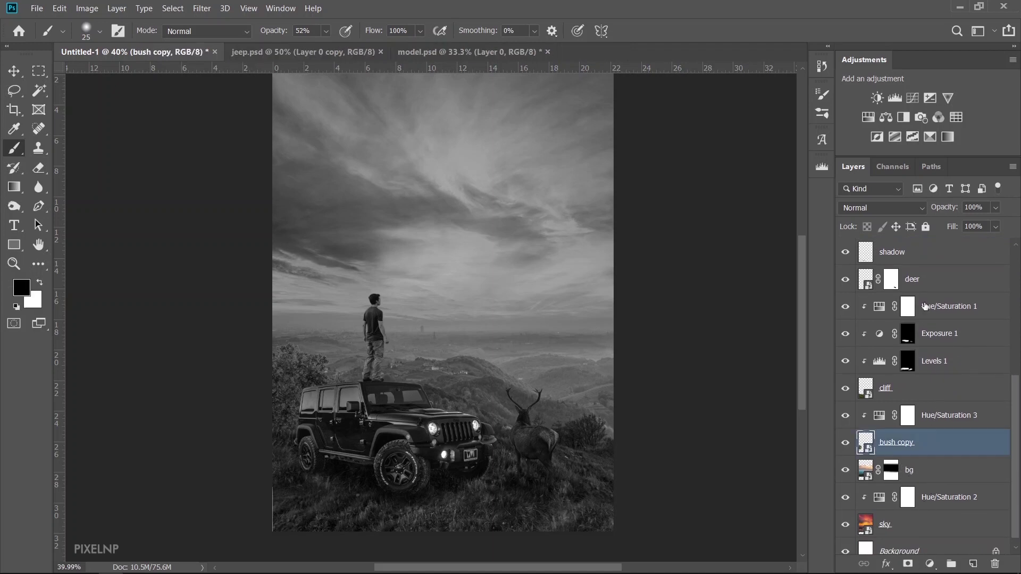
left_click(876, 98)
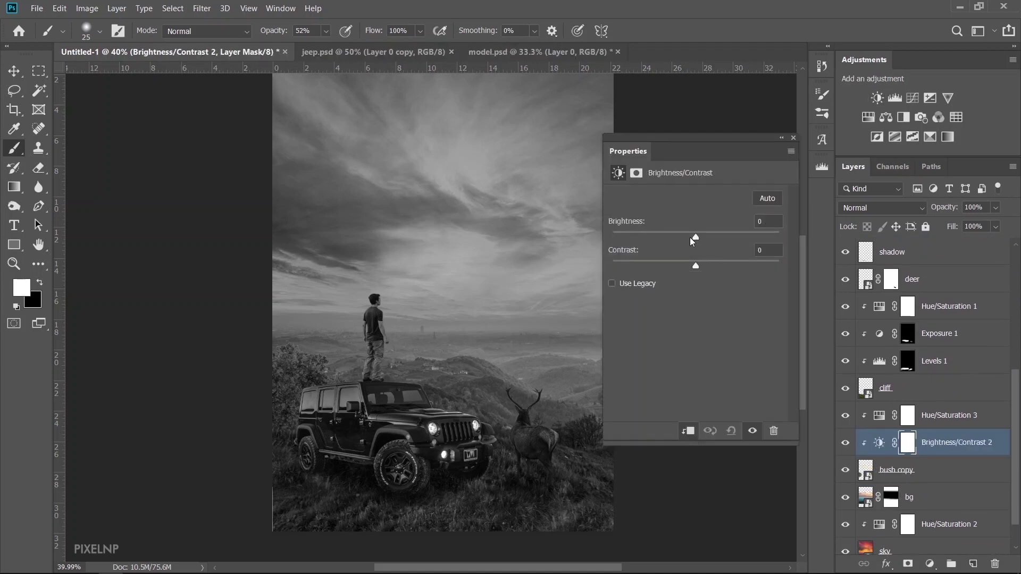
left_click_drag(685, 267, 681, 266)
left_click(793, 138)
scroll(685, 245, "up", 1)
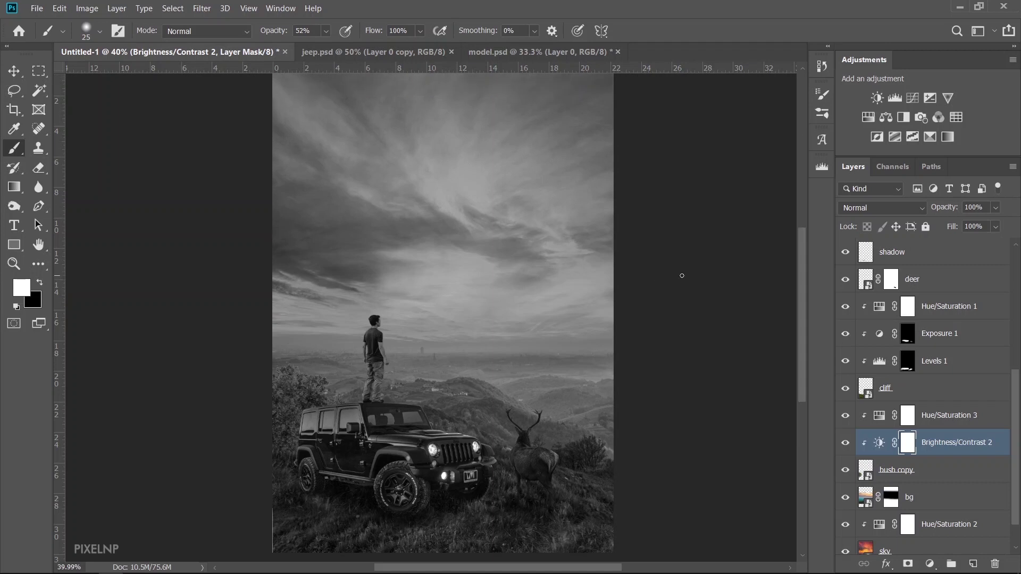
scroll(904, 319, "up", 3)
scroll(937, 311, "up", 3)
scroll(936, 311, "up", 1)
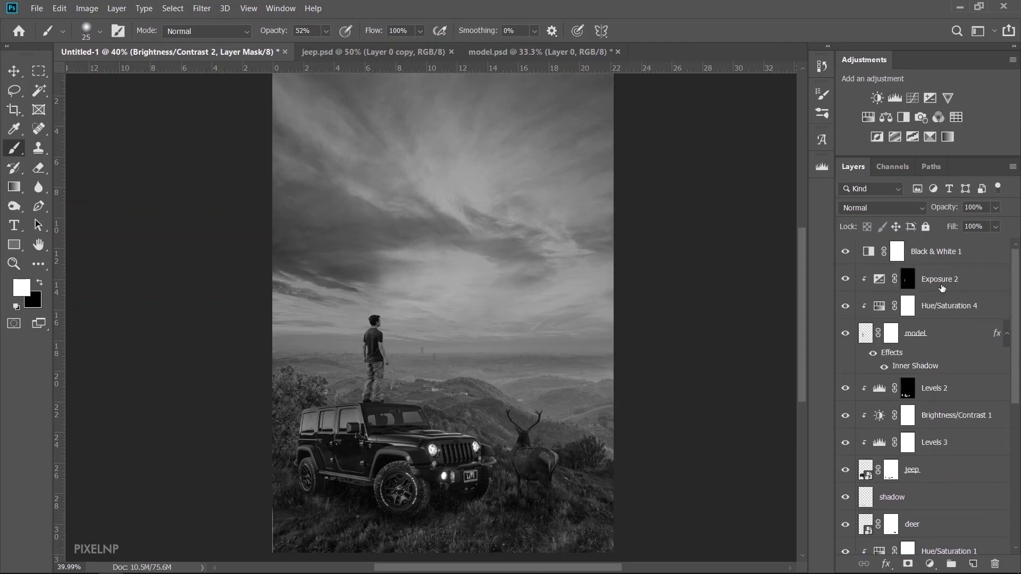
Replace Black & White 1 with a 50% grey (B=50) Color Fill blended as Luminosity.
left_click(950, 252)
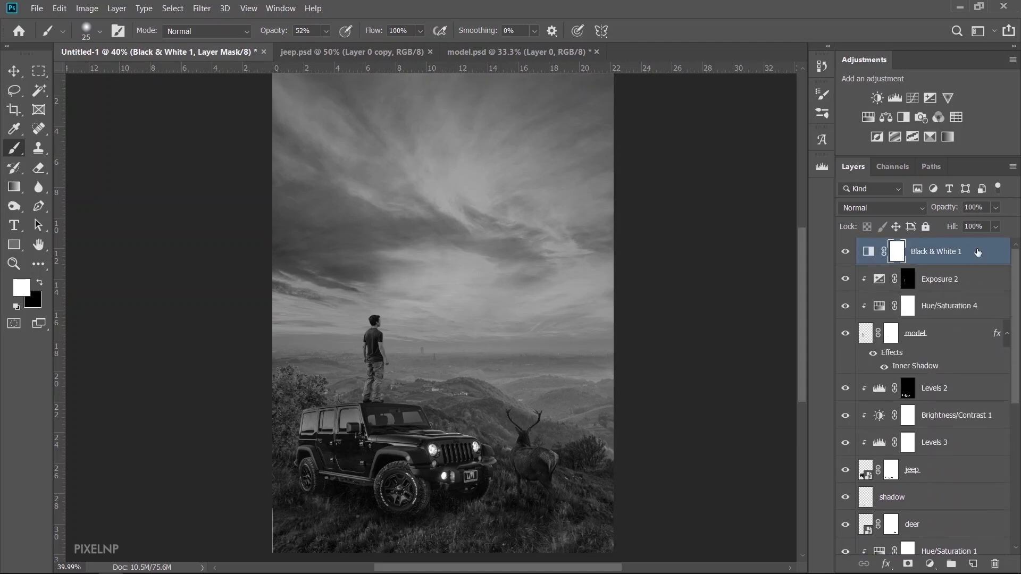
key("Delete")
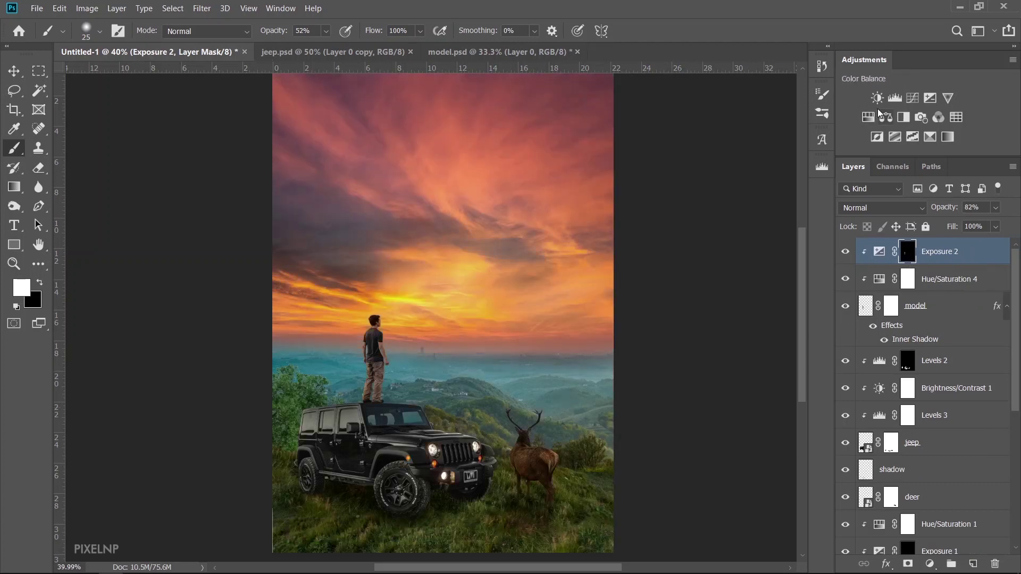
left_click(931, 565)
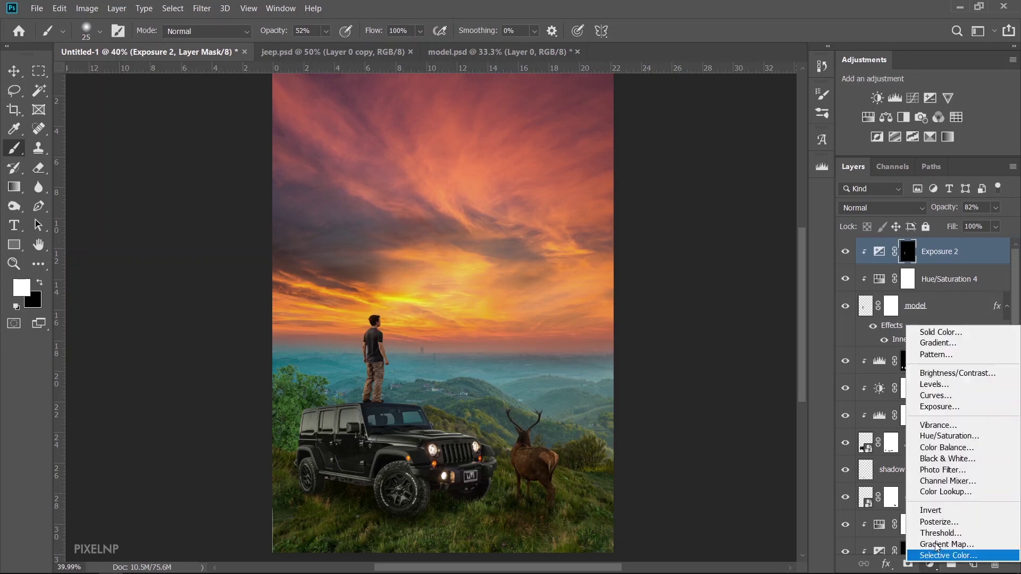
left_click(945, 334)
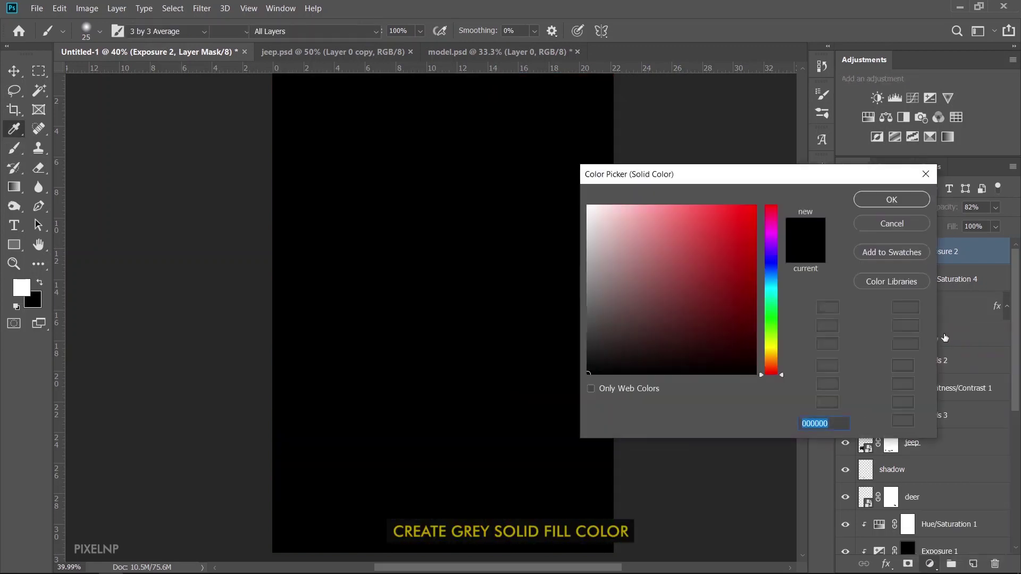
left_click(826, 343)
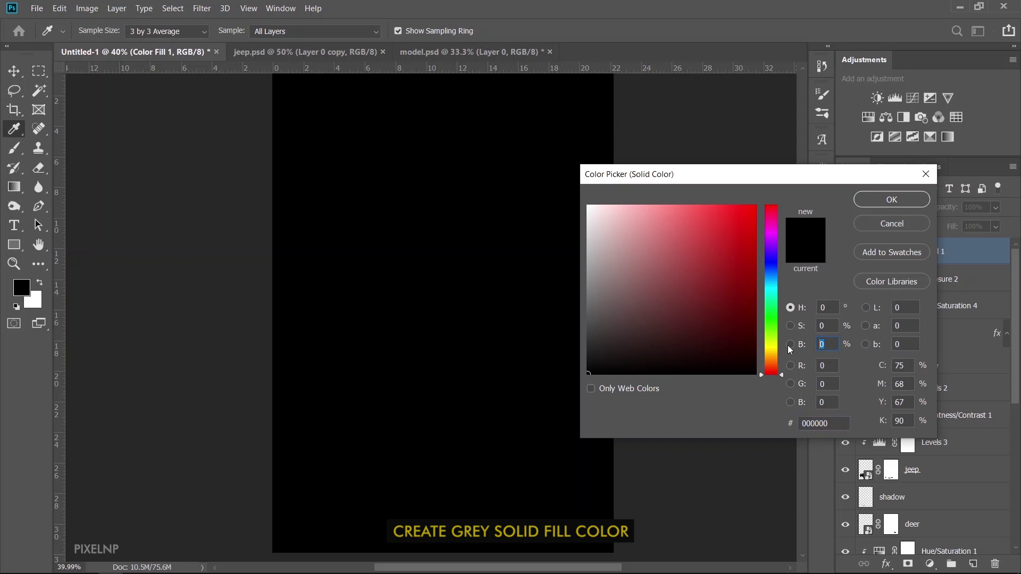
type("50b")
key("Return")
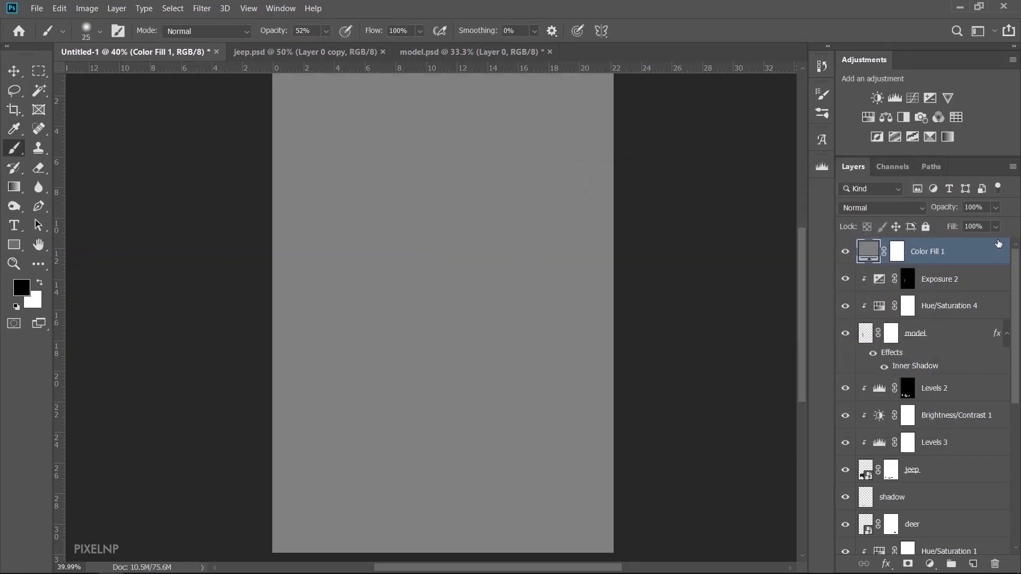
left_click(915, 212)
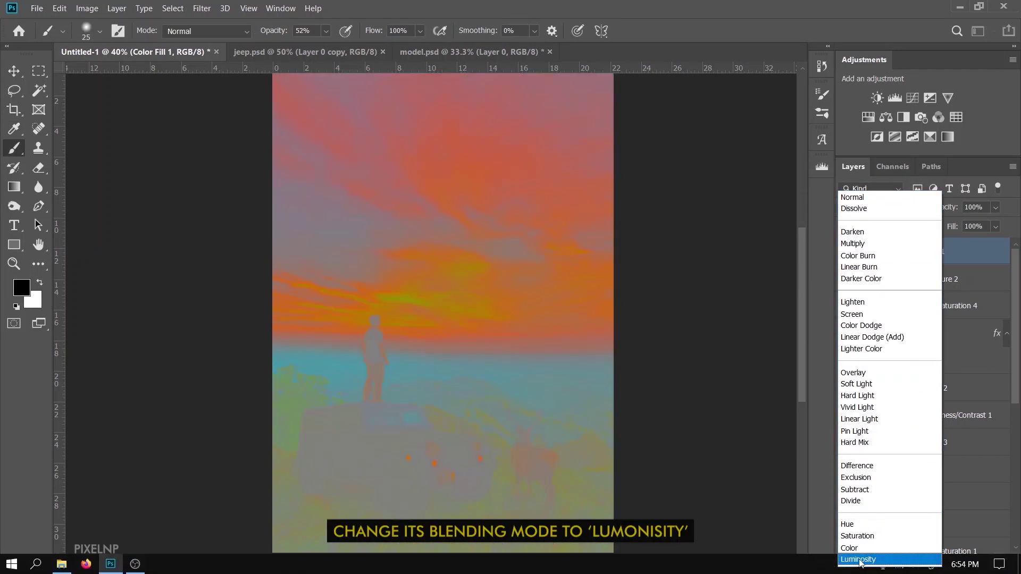
left_click(861, 560)
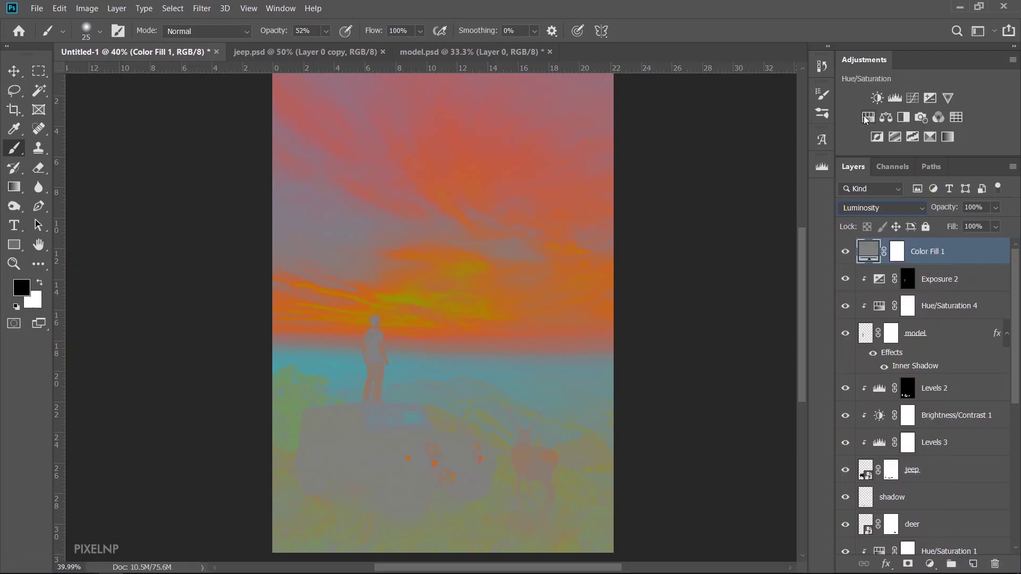
Add a Hue/Saturation layer above Color Fill 1 with Saturation raised to +58.
left_click(903, 117)
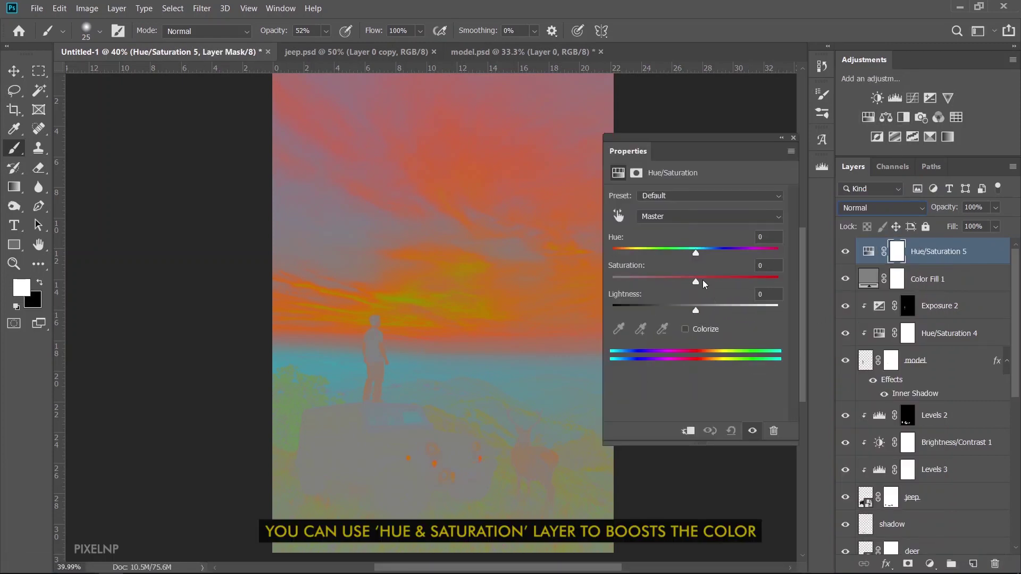
left_click_drag(697, 277, 744, 276)
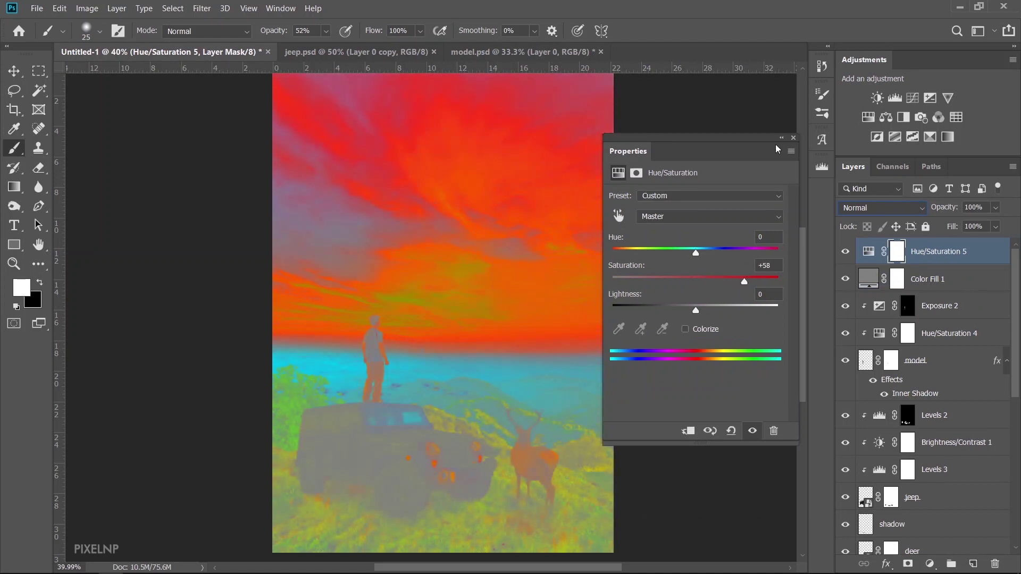
left_click(794, 137)
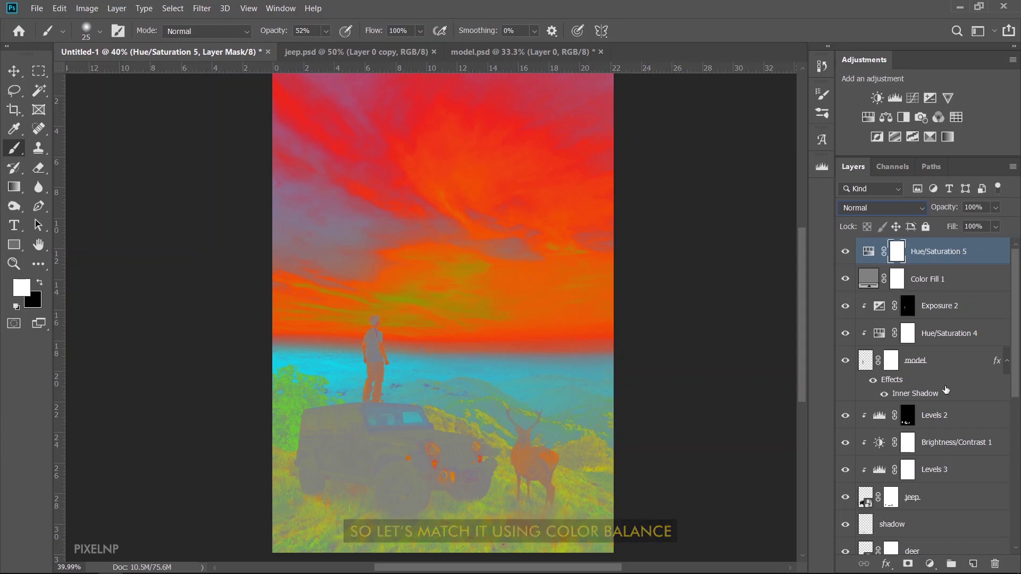
scroll(946, 391, "down", 3)
scroll(948, 418, "down", 3)
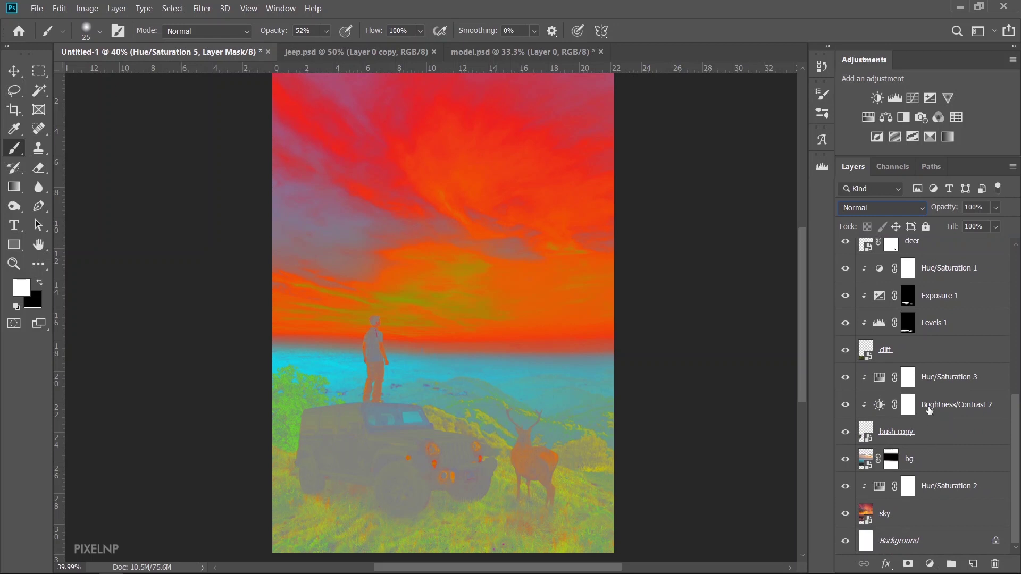
Clip a Color Balance to the cliff layer with midtones Red +34, Green +16, Yellow -16.
left_click(925, 349)
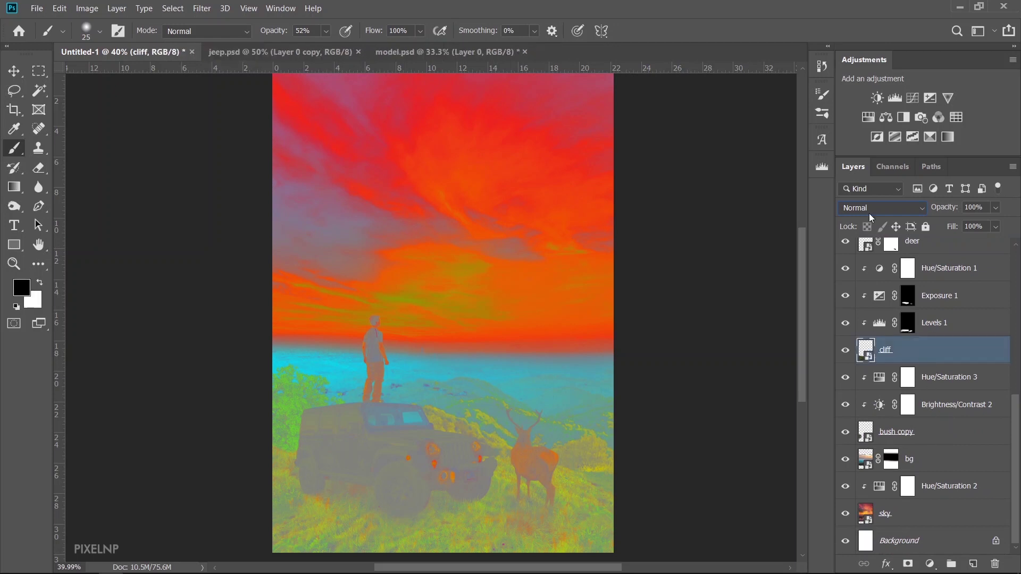
left_click(886, 117)
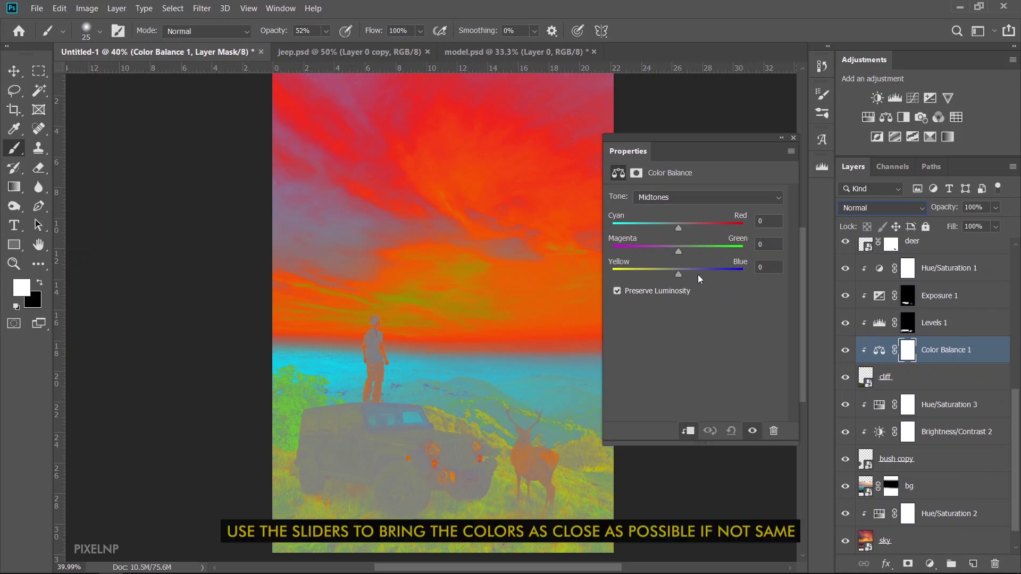
mouse_move(679, 273)
left_mouse_down()
mouse_move(666, 274)
mouse_move(698, 228)
left_mouse_up()
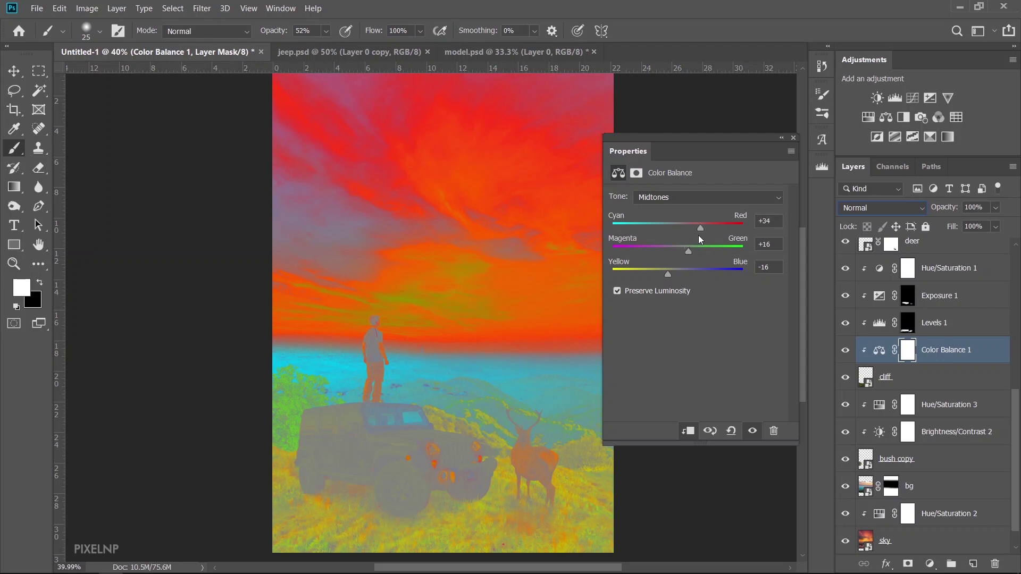
left_click(794, 137)
scroll(924, 388, "down", 1)
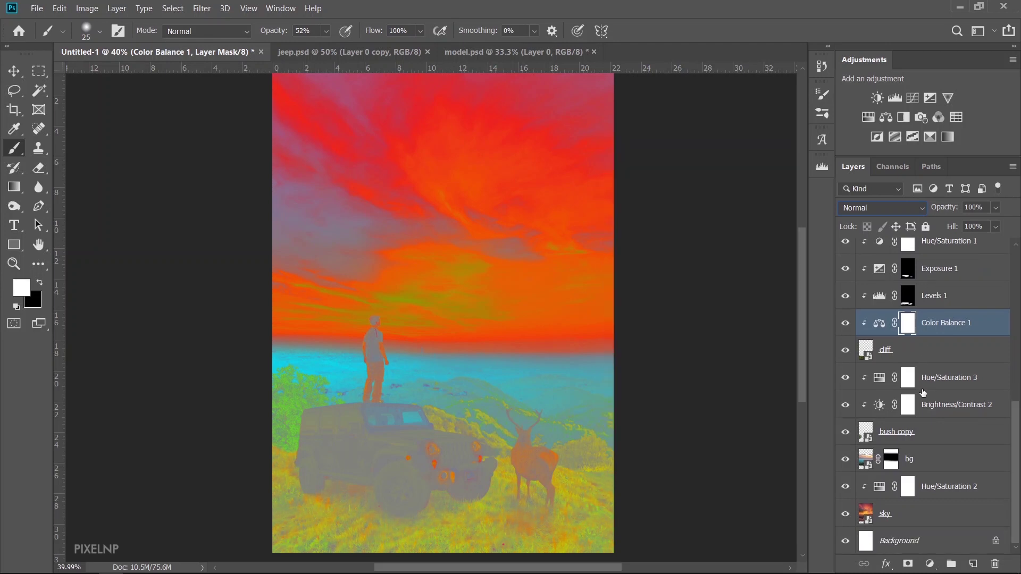
left_click(903, 520)
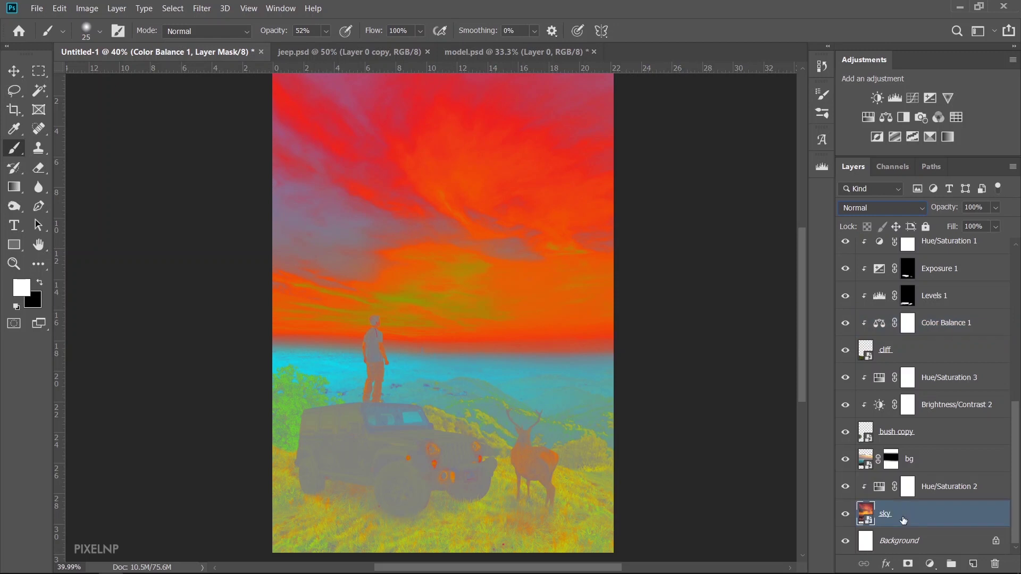
Clip a Color Balance to the sky layer with midtones Cyan/Red -4 and Yellow/Blue -7.
left_click(885, 117)
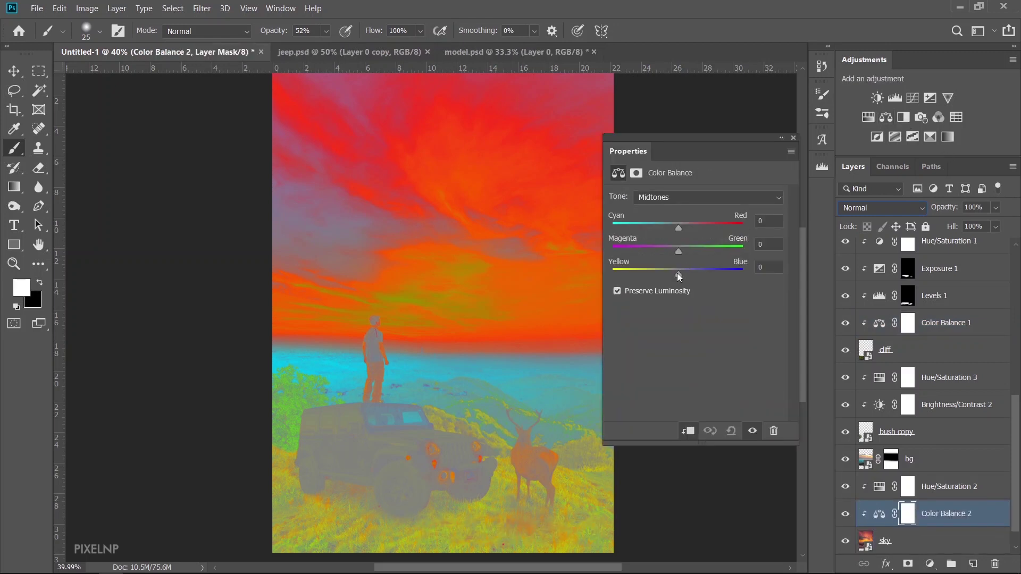
mouse_move(677, 272)
left_mouse_down()
mouse_move(669, 273)
mouse_move(679, 273)
left_mouse_up()
left_click_drag(678, 226, 676, 229)
left_click(793, 139)
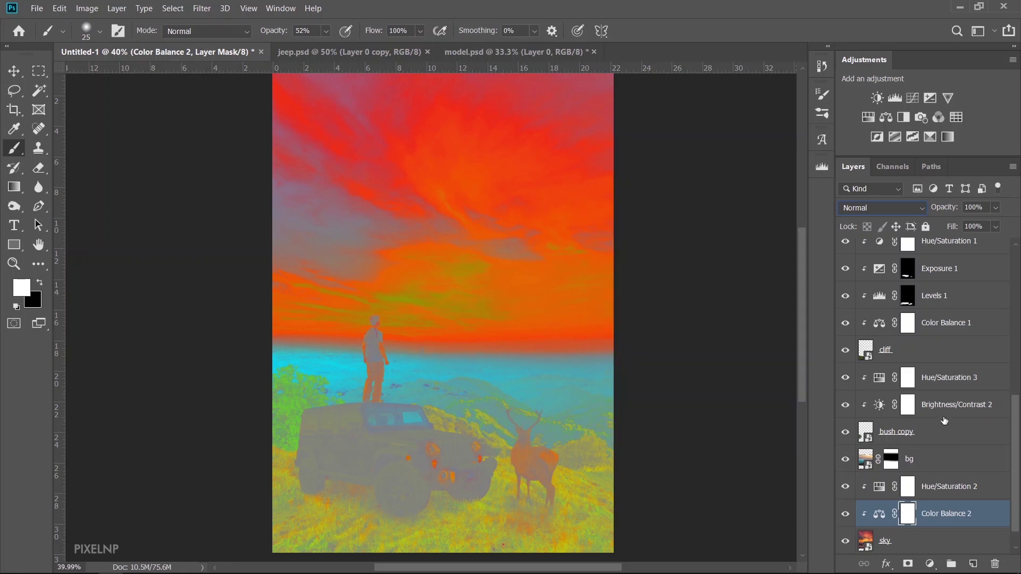
scroll(946, 420, "up", 4)
scroll(952, 397, "up", 3)
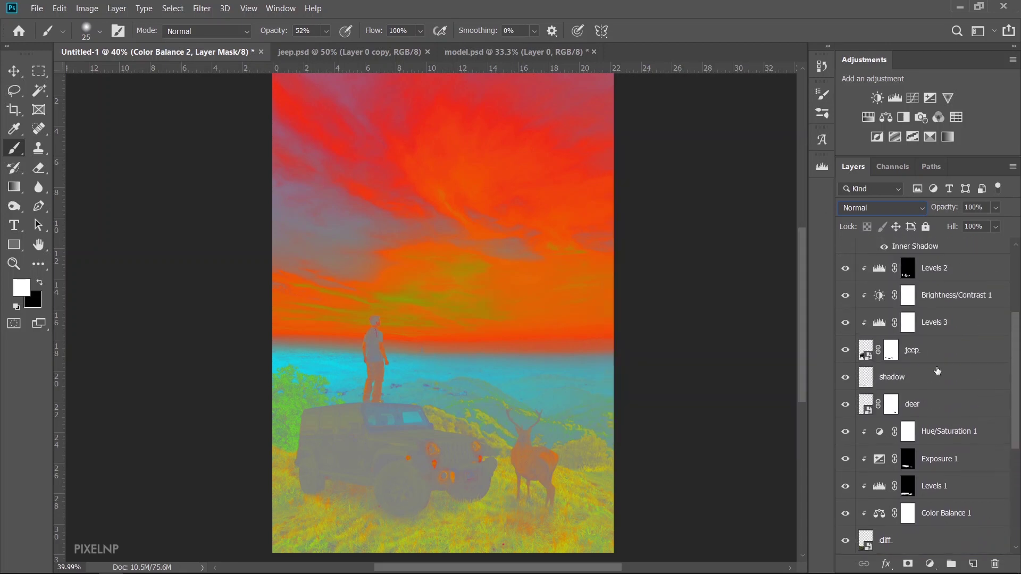
Clip a Color Balance to the jeep: midtones Green +27, Blue -13; shadows +30, +20, -14.
left_click(937, 353)
left_click(885, 117)
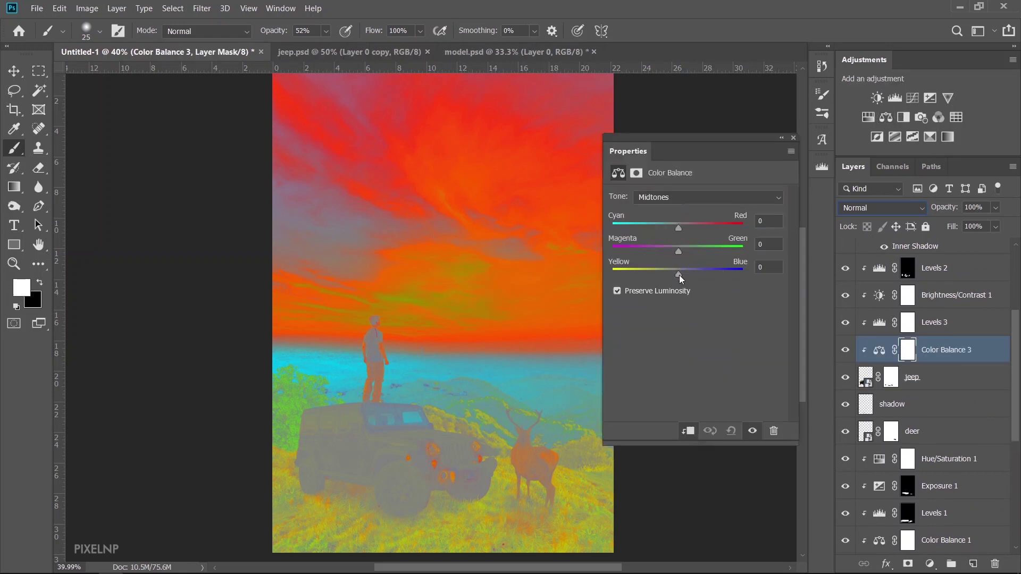
mouse_move(679, 276)
left_mouse_down()
mouse_move(663, 272)
mouse_move(695, 249)
mouse_move(695, 228)
mouse_move(669, 271)
left_mouse_up()
left_click(707, 196)
left_click(654, 205)
mouse_move(679, 251)
left_mouse_down()
mouse_move(691, 250)
mouse_move(698, 228)
left_mouse_up()
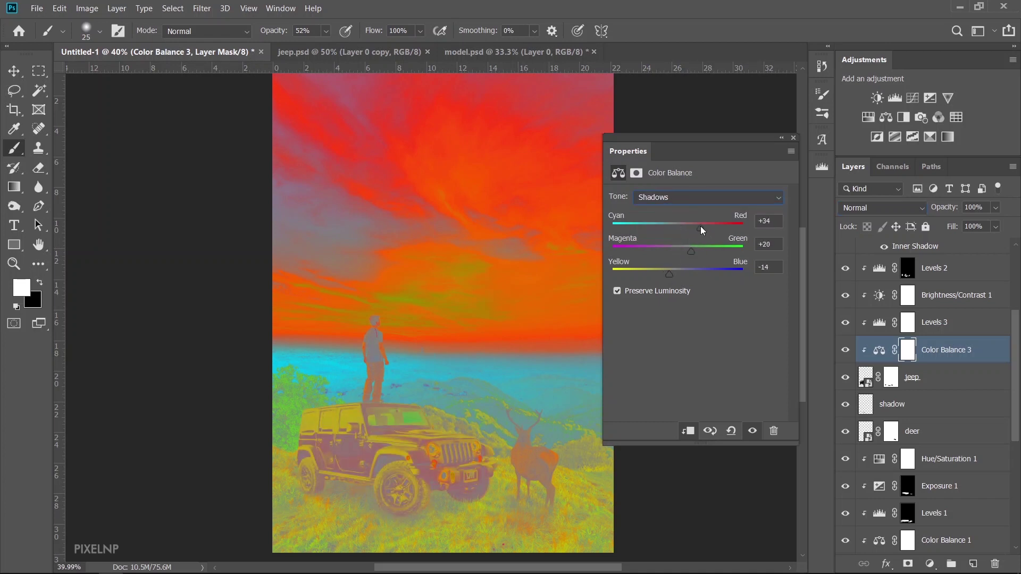
left_click(793, 139)
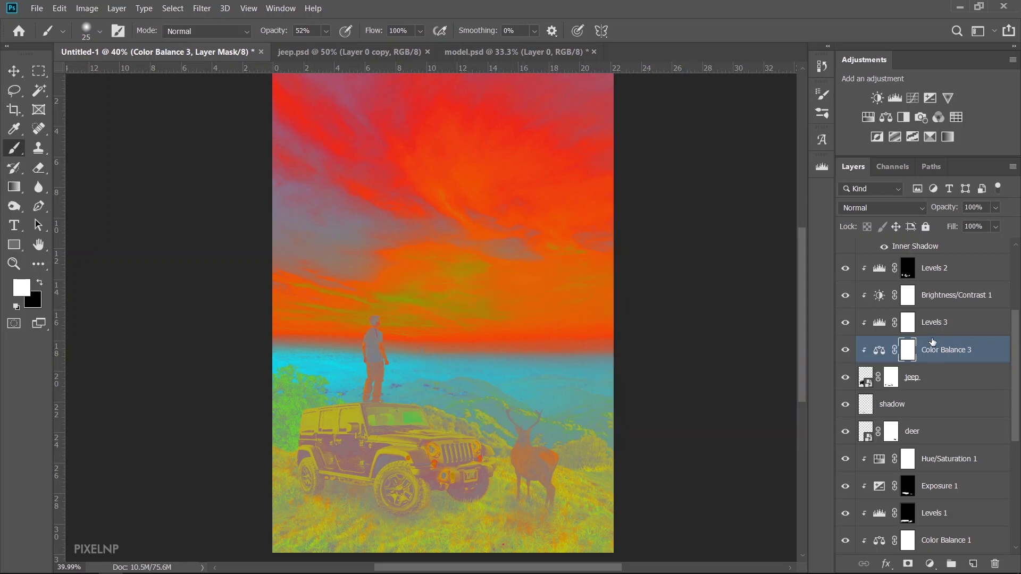
scroll(933, 341, "down", 1)
left_click(936, 405)
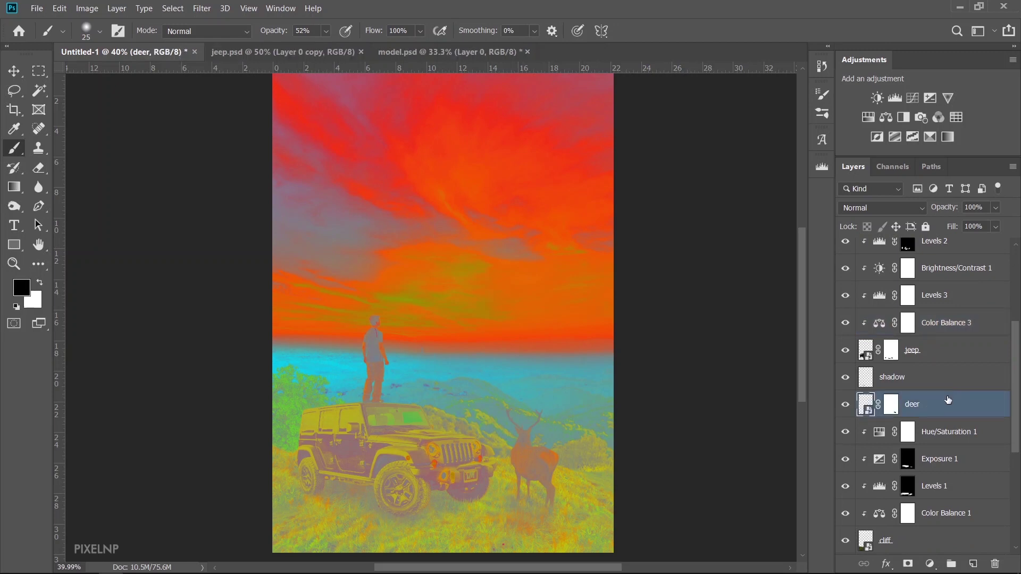
Clip a Color Balance to the deer layer with midtones Red +22, Green +26, Yellow -36.
left_click(885, 117)
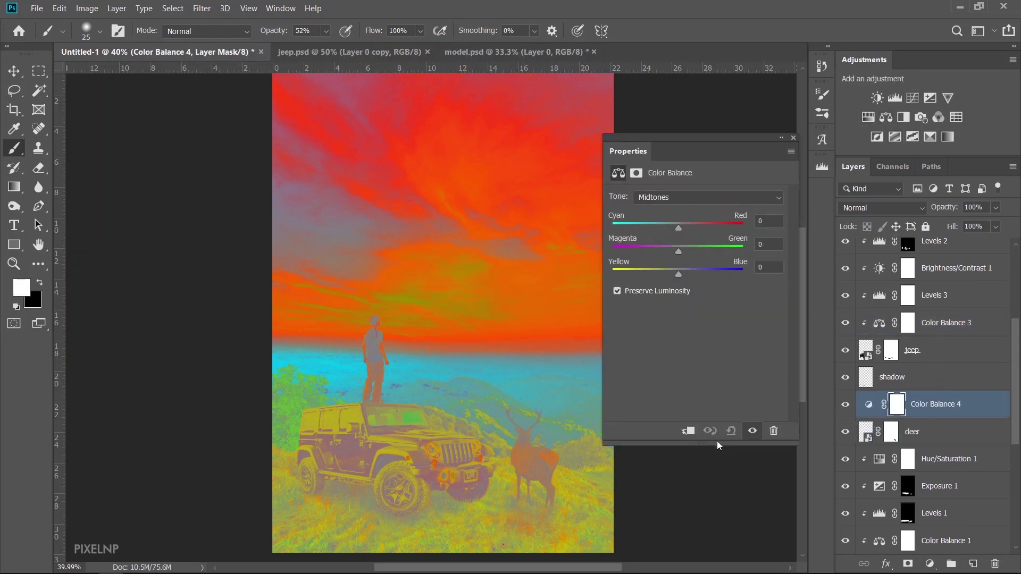
left_click(689, 432)
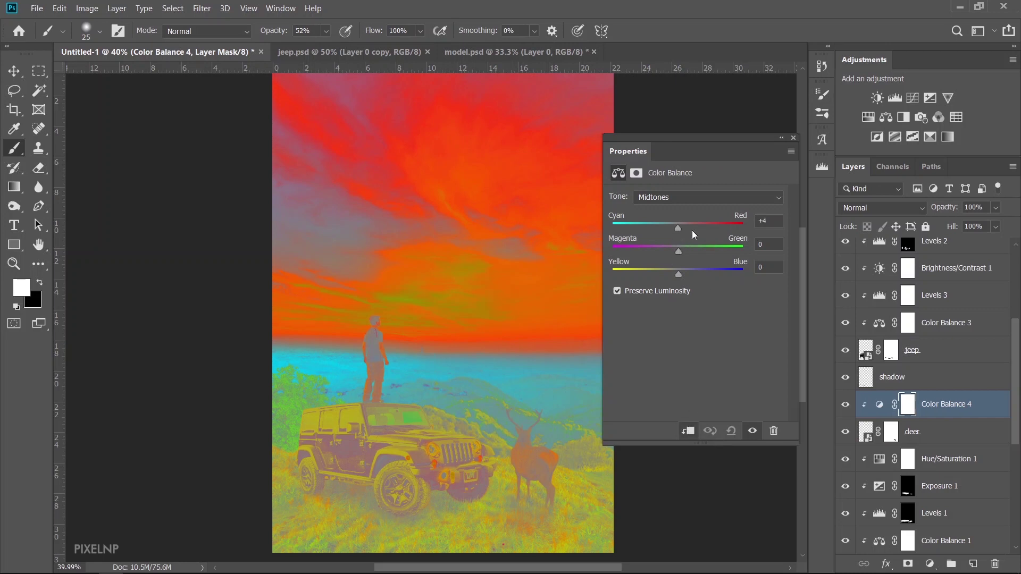
left_click(691, 231)
mouse_move(678, 274)
left_mouse_down()
mouse_move(656, 276)
mouse_move(694, 254)
left_mouse_up()
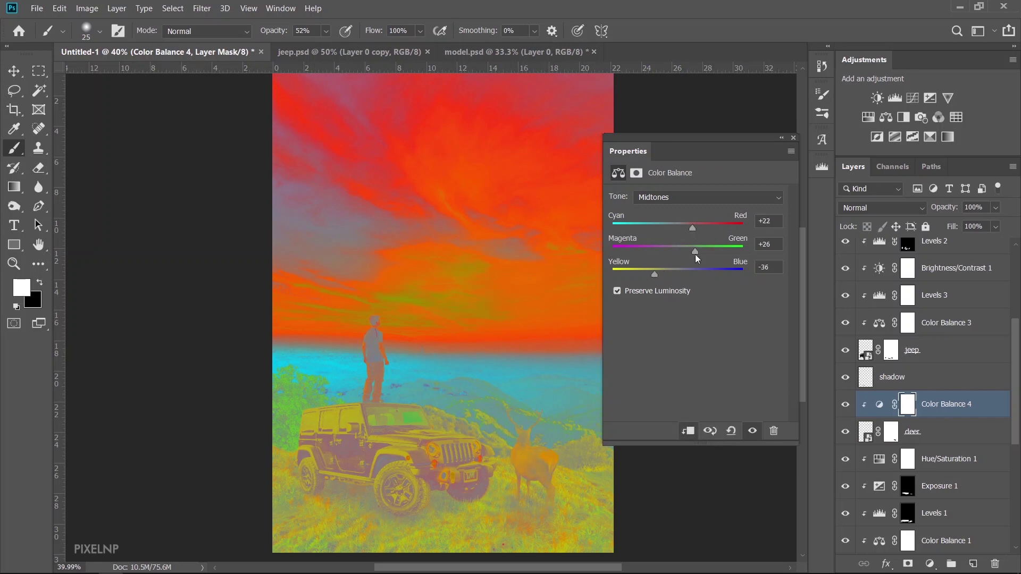
left_click(793, 138)
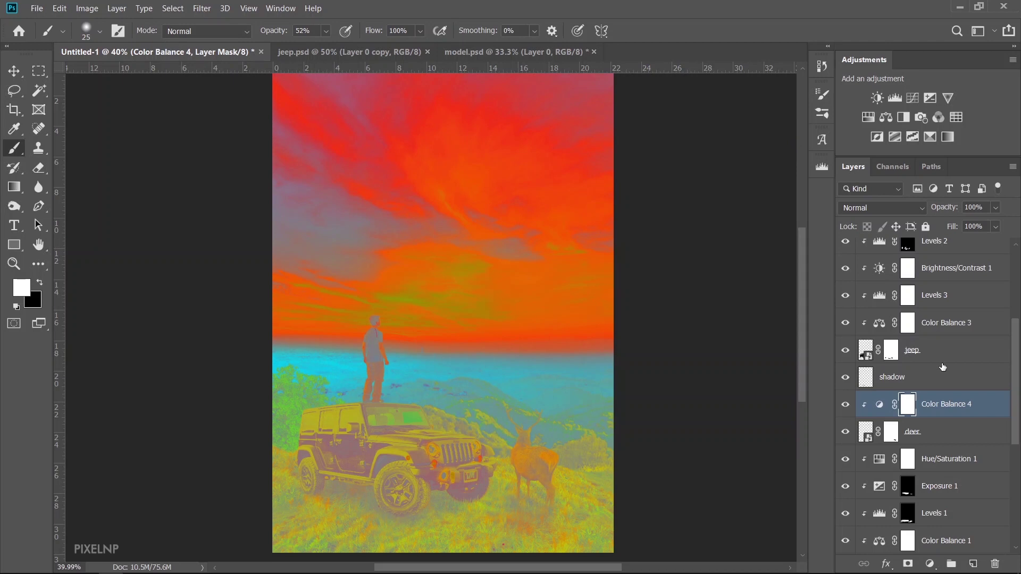
scroll(942, 364, "down", 1)
scroll(943, 365, "down", 2)
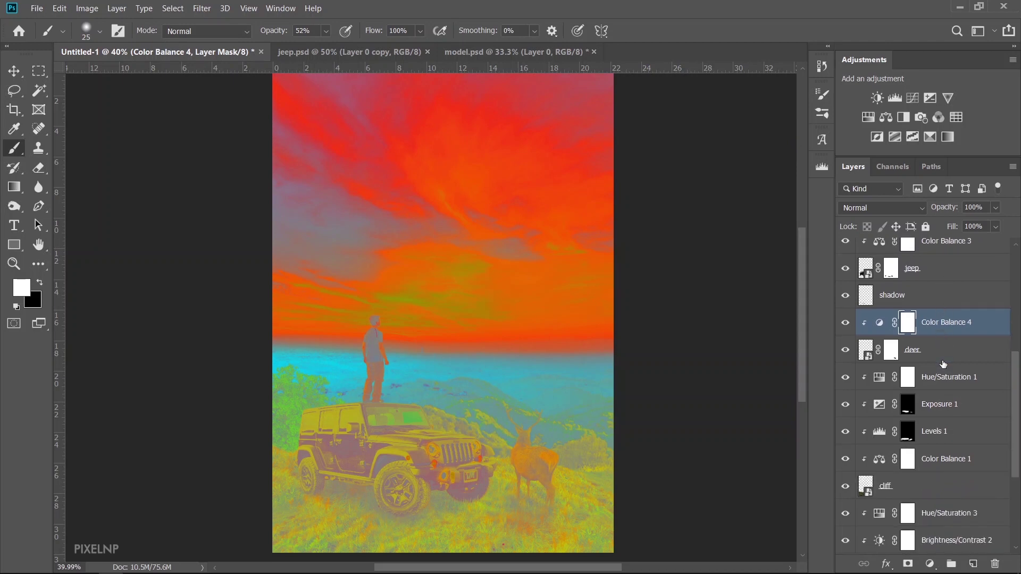
scroll(942, 365, "up", 3)
scroll(944, 364, "up", 2)
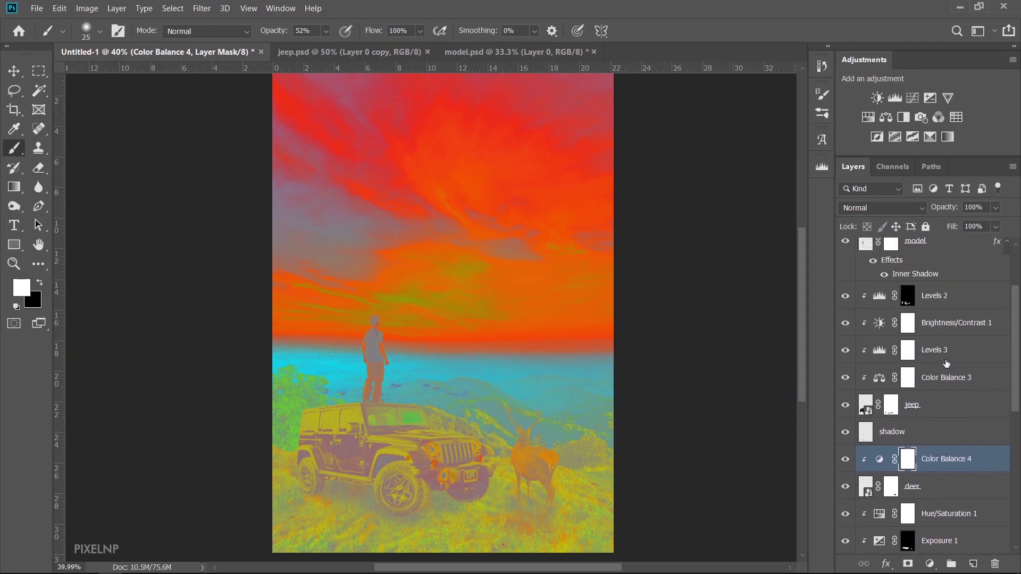
scroll(946, 363, "up", 2)
left_click(938, 295)
Clip a Color Balance to the model layer with midtones +21, +33, -17.
key("x")
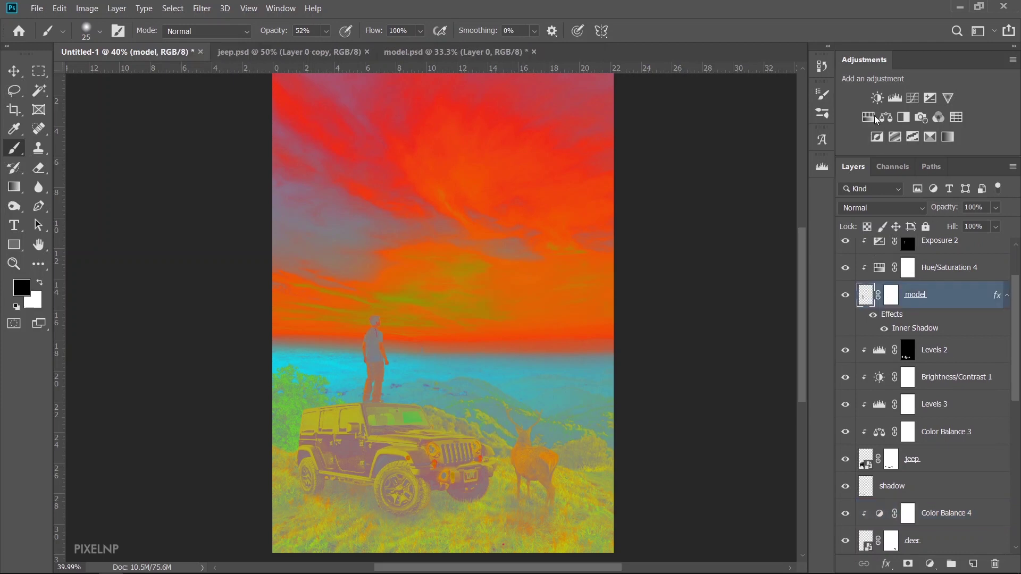
left_click(885, 117)
mouse_move(676, 274)
left_mouse_down()
mouse_move(668, 274)
mouse_move(701, 252)
left_mouse_up()
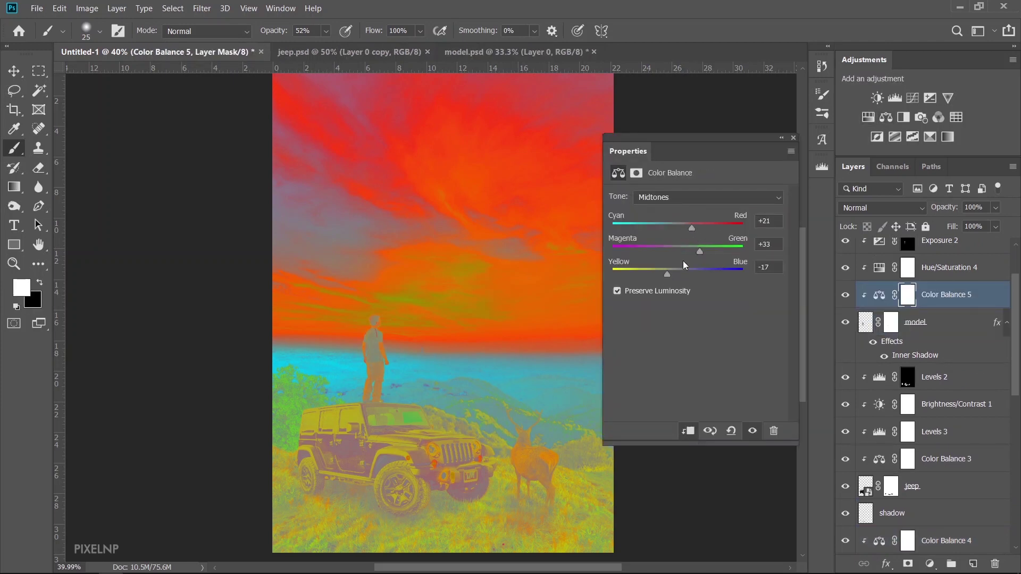
left_click(793, 138)
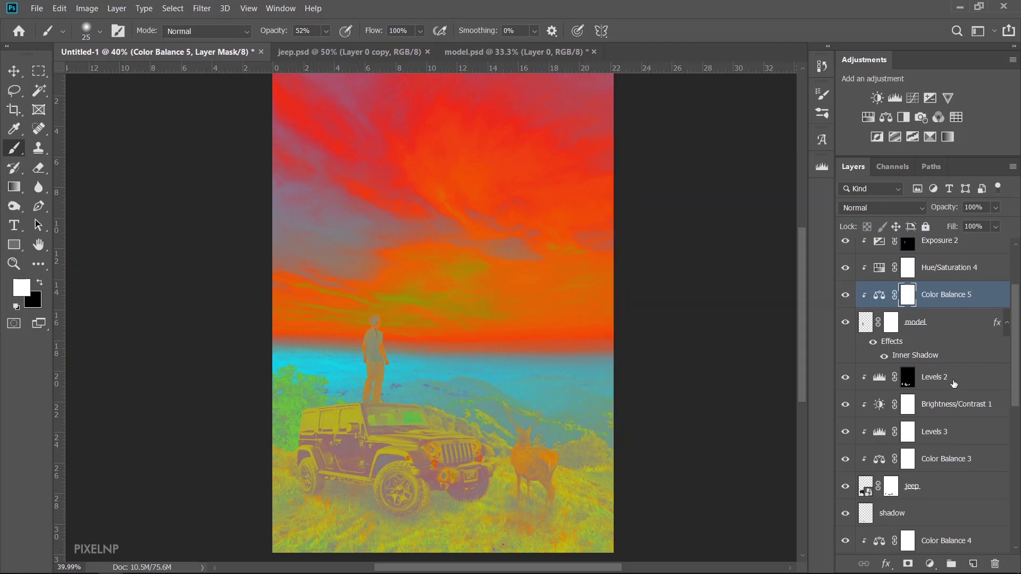
scroll(946, 400, "down", 3)
scroll(946, 400, "down", 3)
scroll(946, 400, "down", 3)
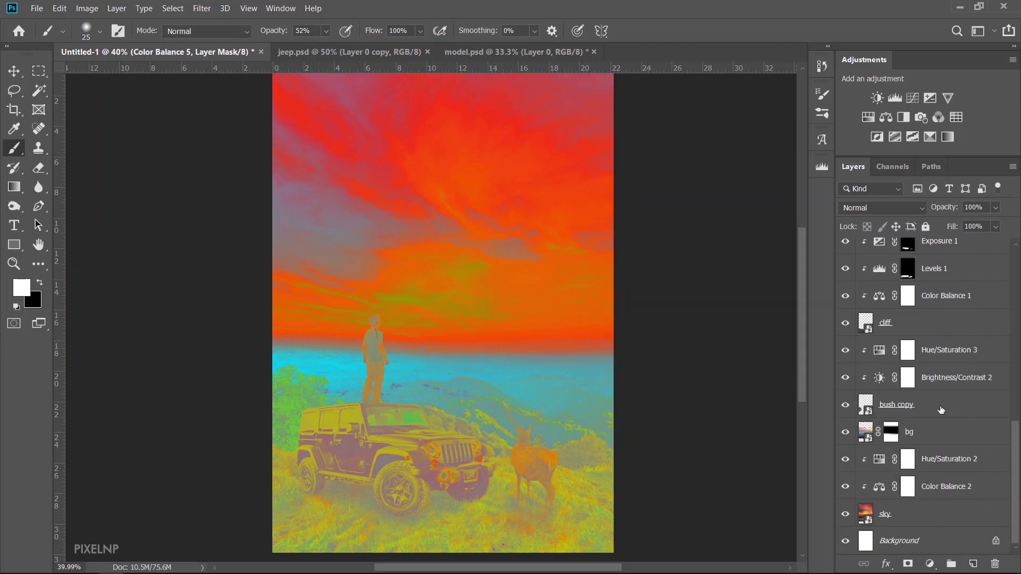
Clip a Color Balance to the bg landscape layer with midtones +90, +30, -17.
left_click(916, 440)
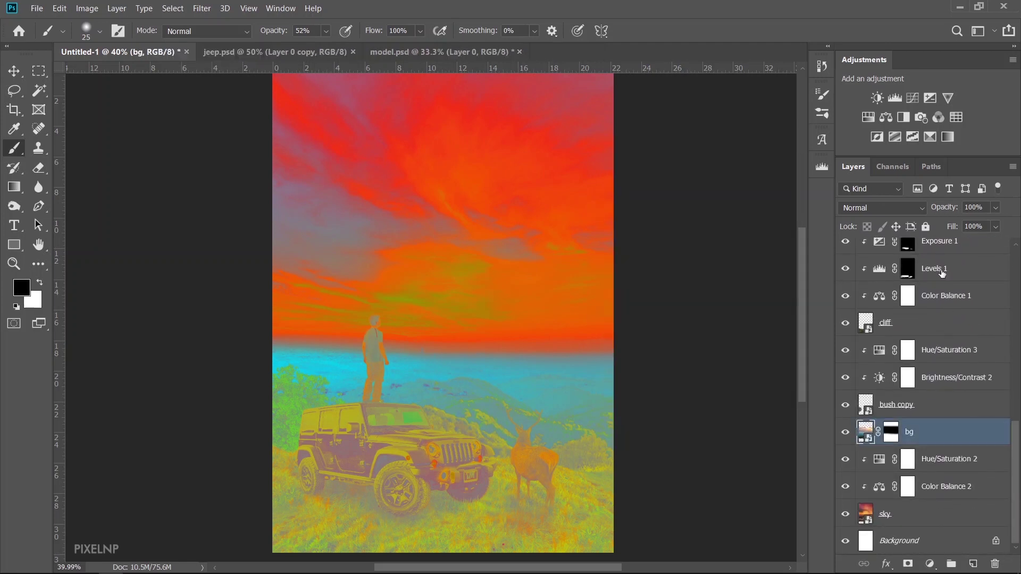
left_click(886, 117)
mouse_move(679, 273)
left_mouse_down()
mouse_move(667, 274)
mouse_move(698, 251)
mouse_move(704, 231)
left_mouse_up()
left_click(687, 430)
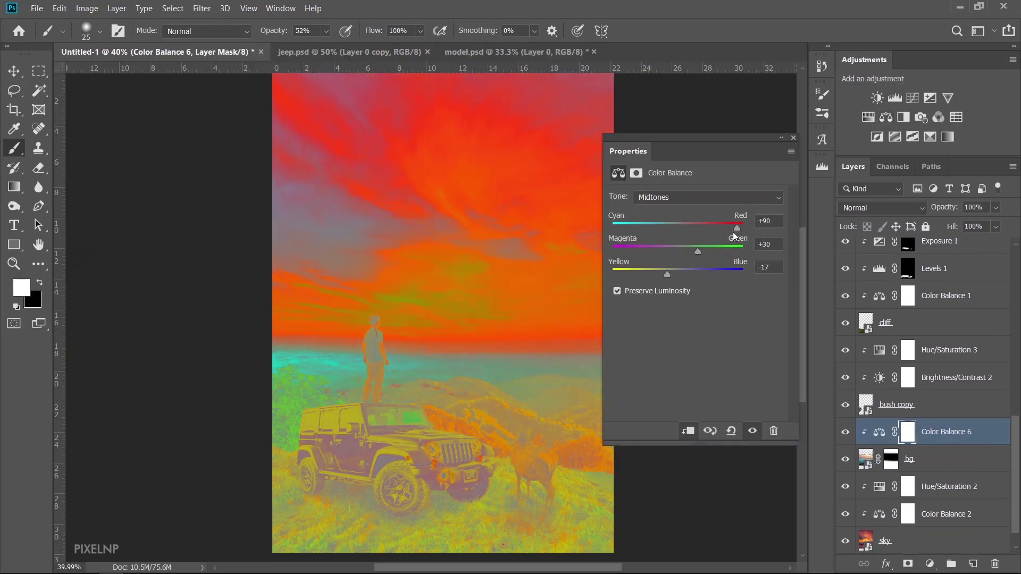
left_click(793, 137)
scroll(905, 340, "up", 3)
scroll(904, 340, "up", 3)
scroll(904, 339, "up", 1)
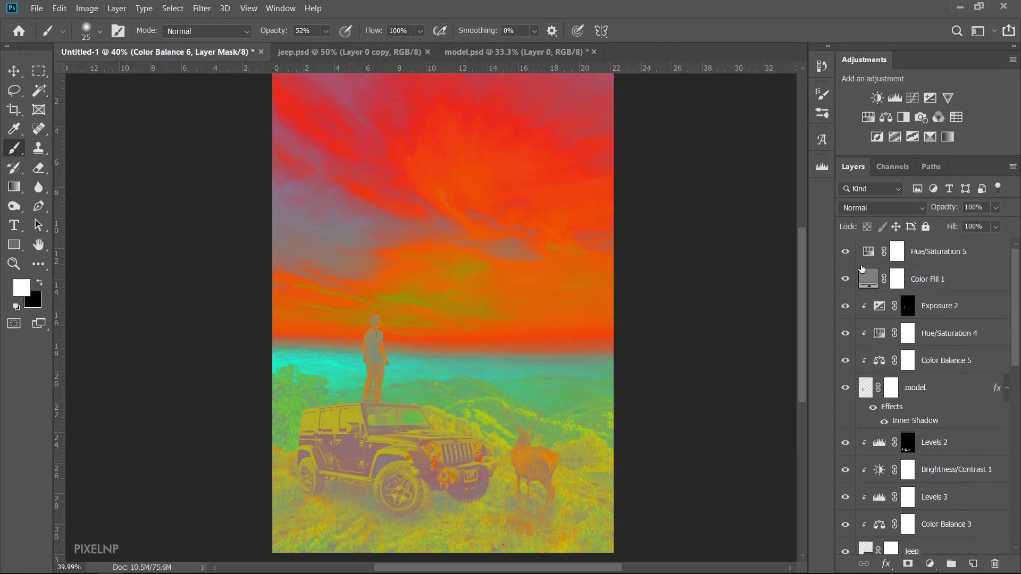
Hide and delete the Color Fill 1 and Hue/Saturation 5 check layers.
left_click(845, 280)
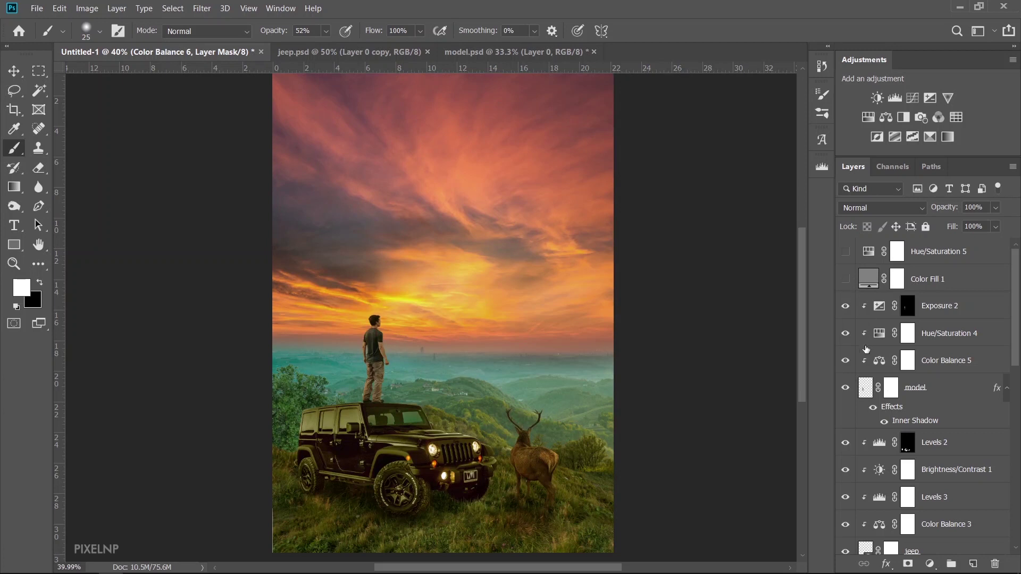
left_click(957, 282)
left_click(958, 259, "shift")
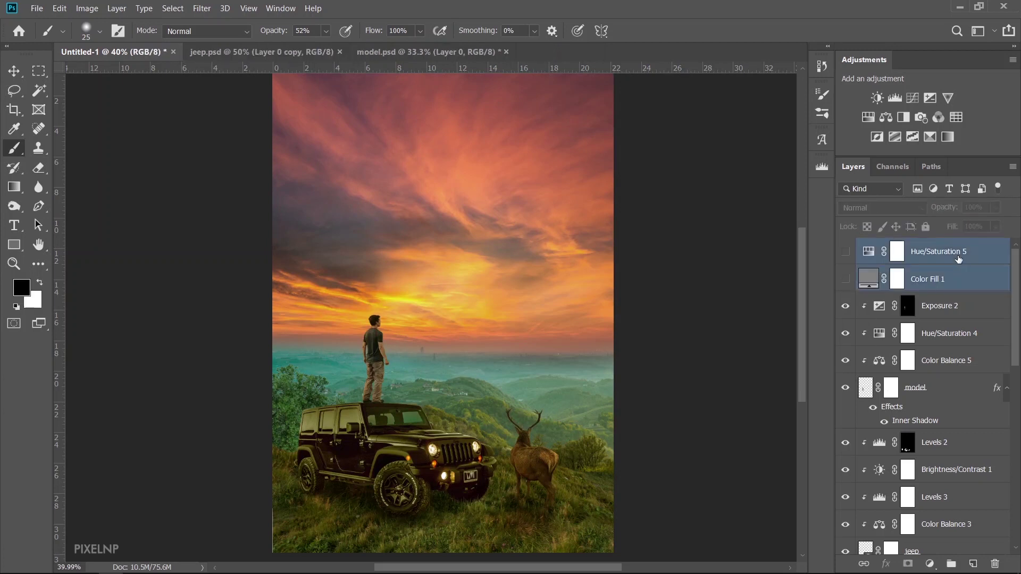
key("Delete")
key("x")
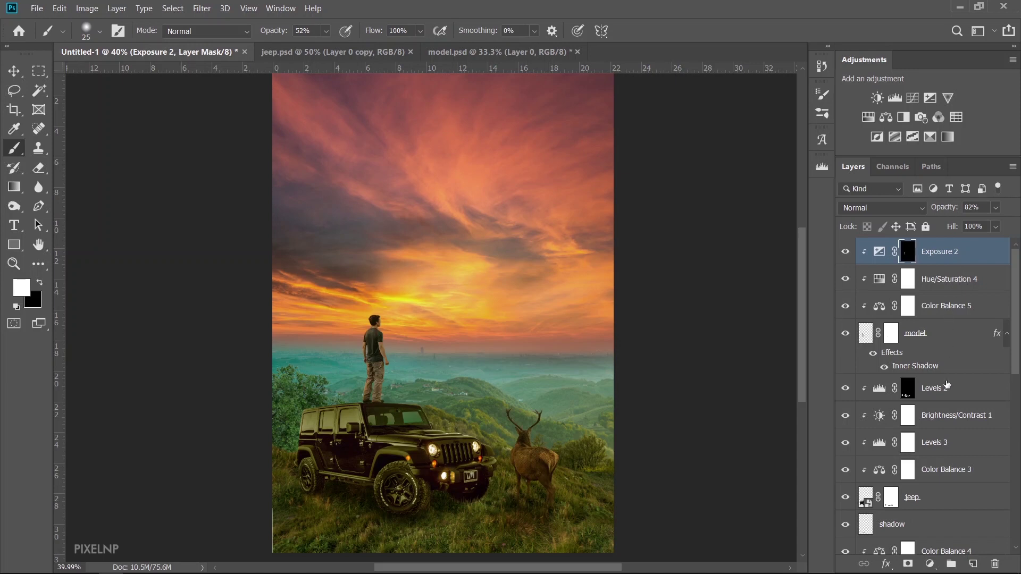
Lower the opacity of the jeep's Color Balance 3 layer.
left_click(935, 469)
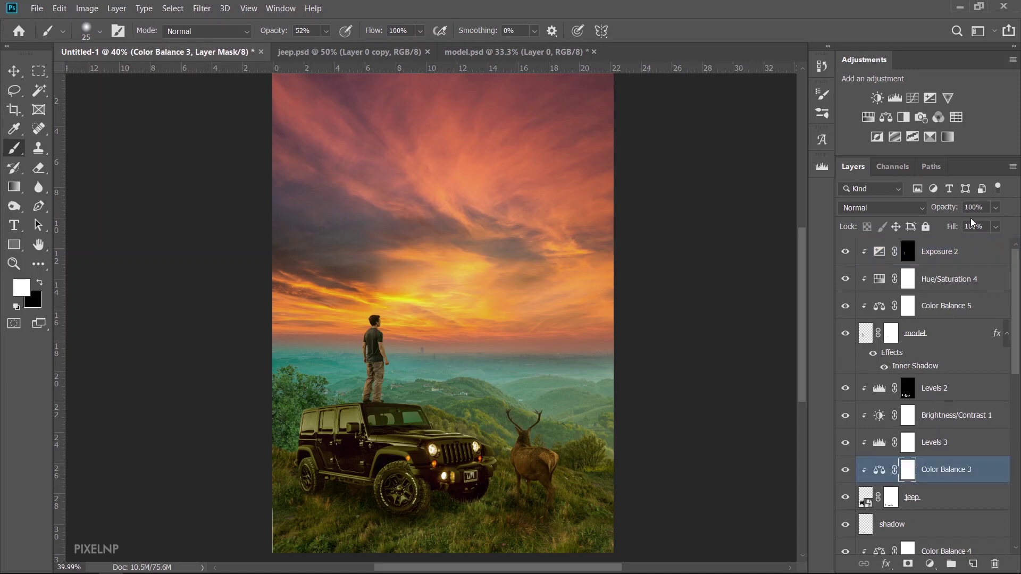
left_click_drag(945, 207, 902, 214)
scroll(917, 367, "down", 2)
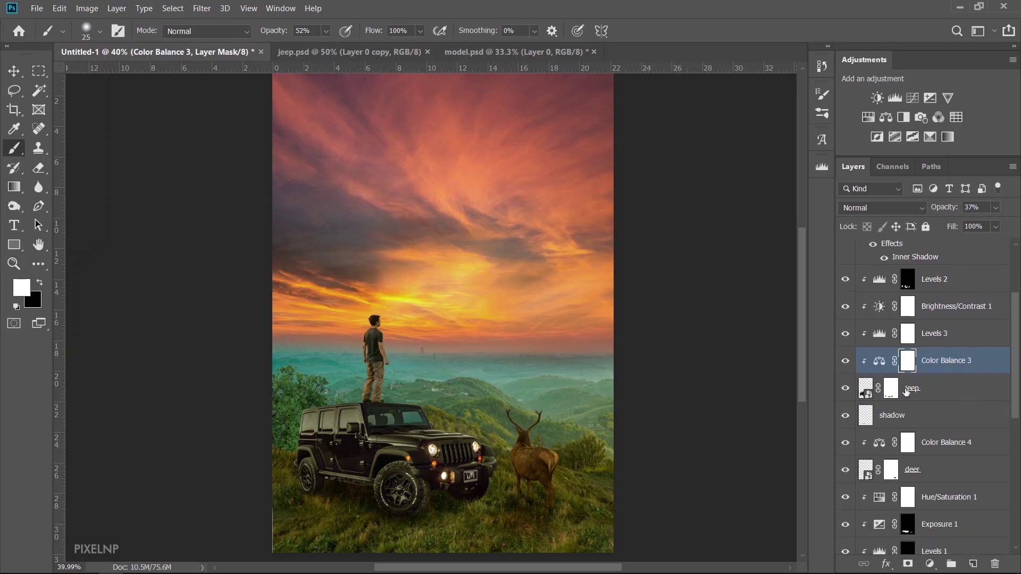
scroll(914, 415, "down", 5)
scroll(925, 452, "down", 4)
scroll(930, 479, "down", 4)
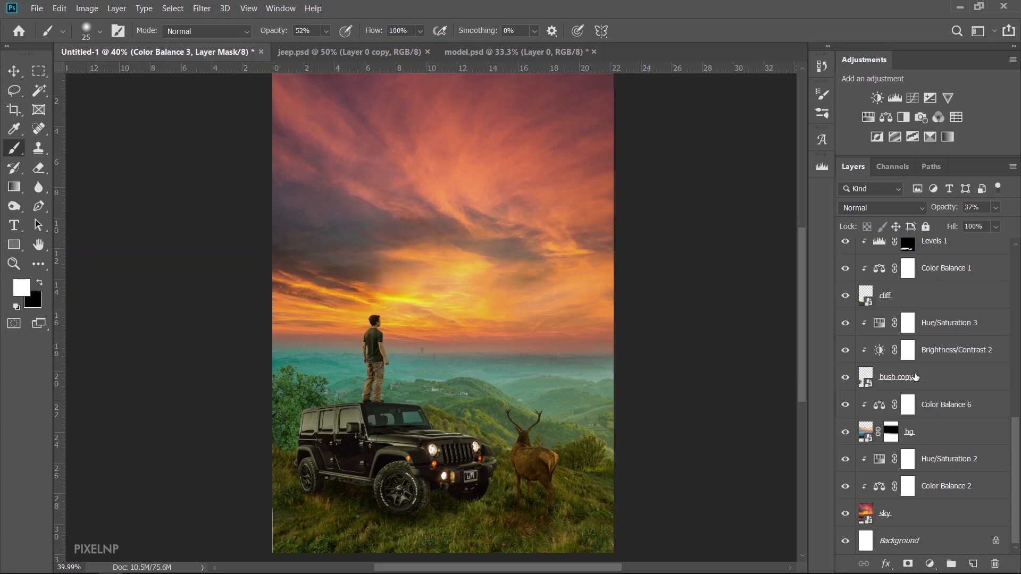
Check Color Balance 1's effect and lower its opacity to about 62%.
left_click(934, 272)
left_click(845, 269)
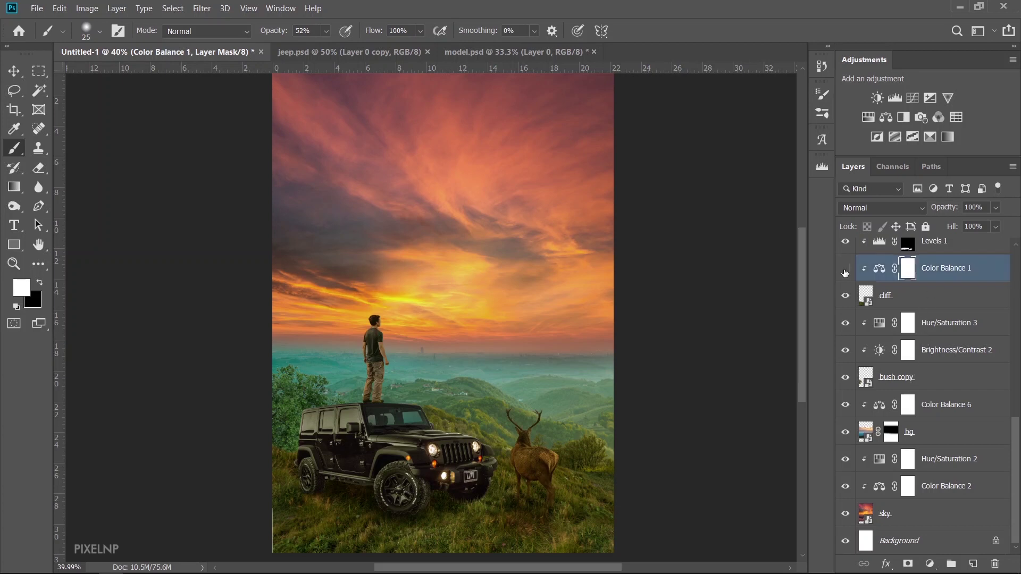
left_click(845, 270)
mouse_move(943, 209)
left_mouse_down()
mouse_move(908, 220)
mouse_move(926, 223)
left_mouse_up()
scroll(958, 400, "up", 3)
scroll(958, 401, "up", 2)
scroll(958, 402, "up", 1)
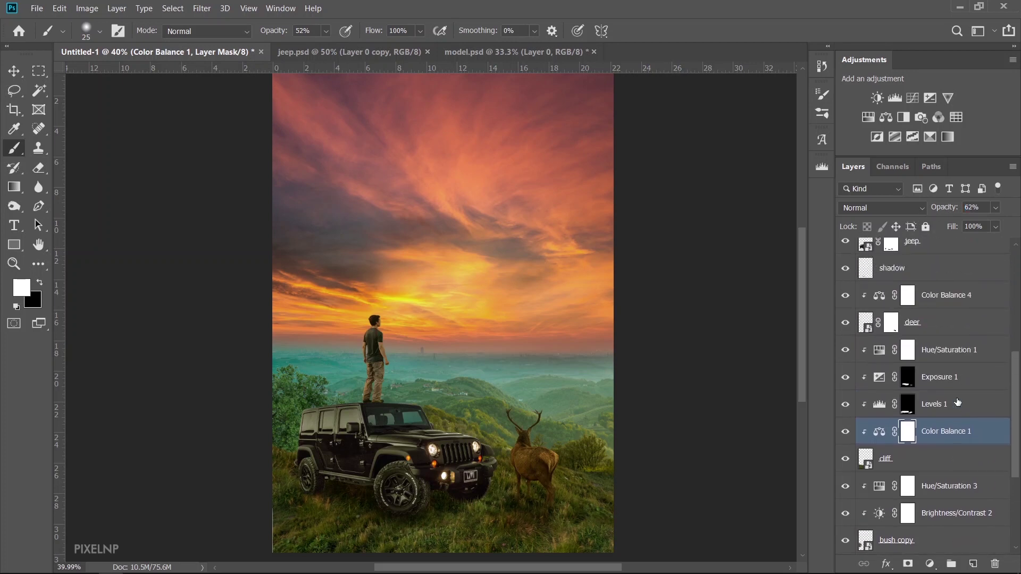
scroll(958, 402, "up", 3)
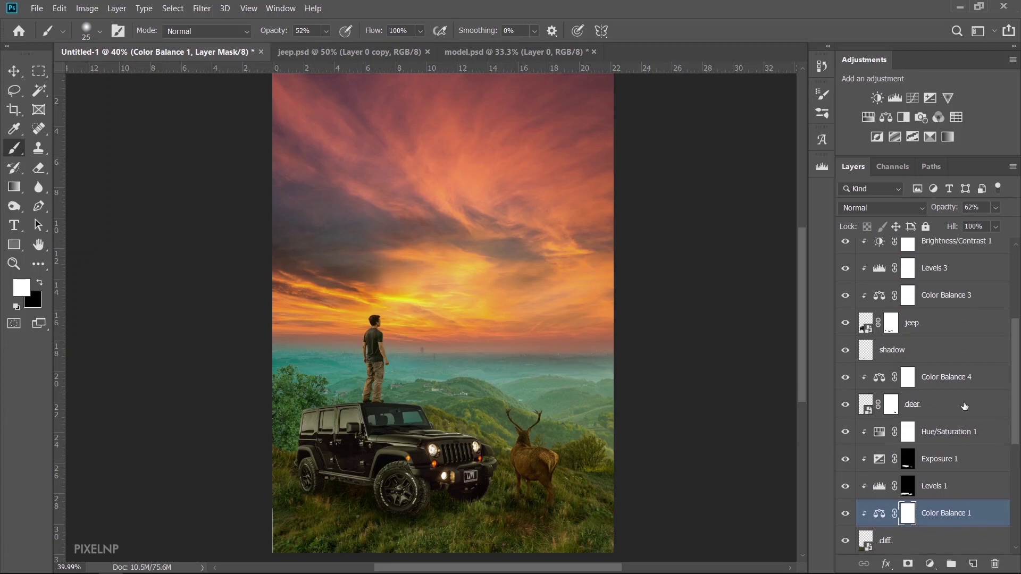
scroll(965, 406, "up", 3)
scroll(952, 378, "up", 3)
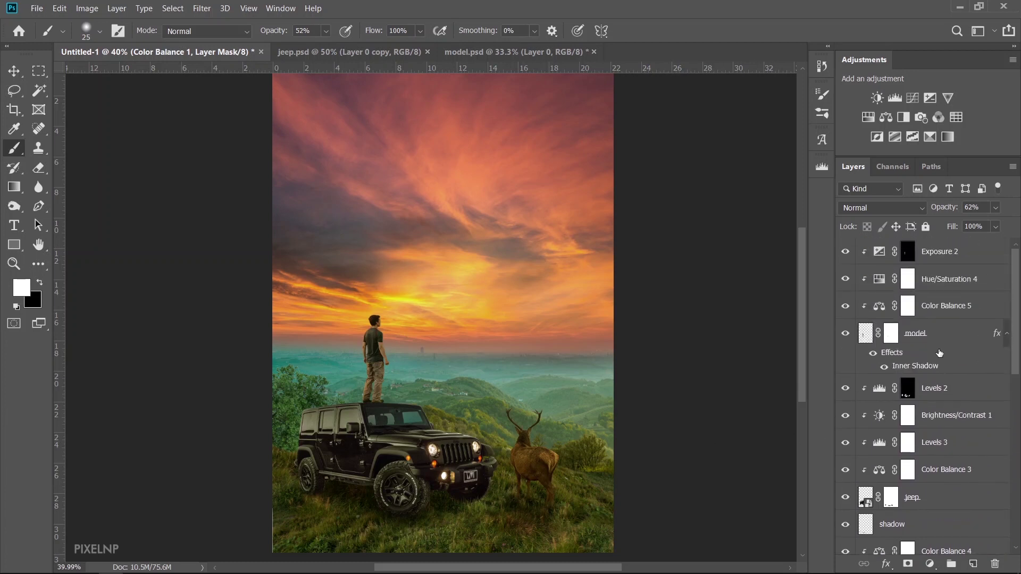
Reduce the model's Color Balance 5 opacity to about 83%.
left_click(941, 286)
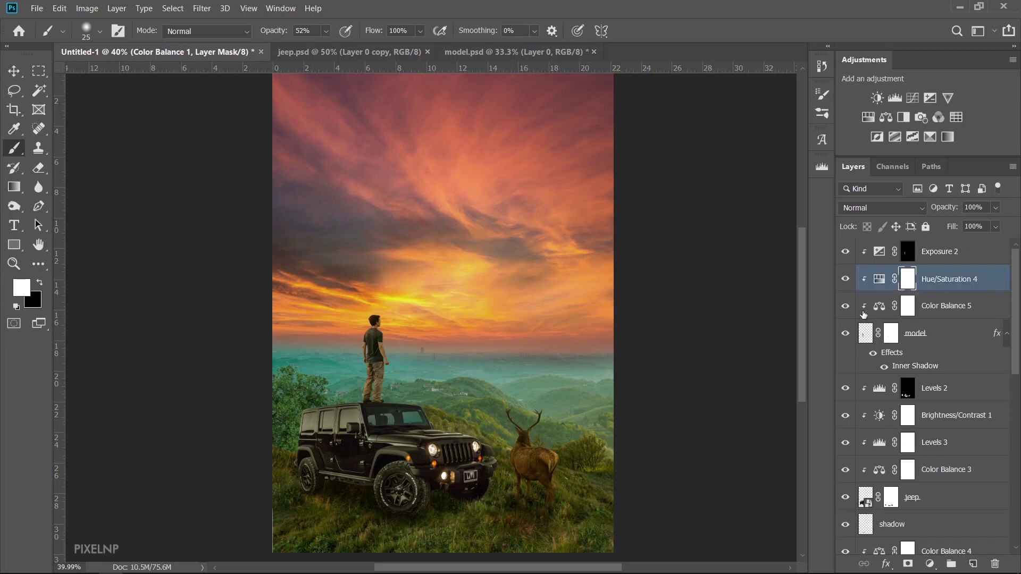
left_click(952, 308)
left_click_drag(949, 212, 942, 213)
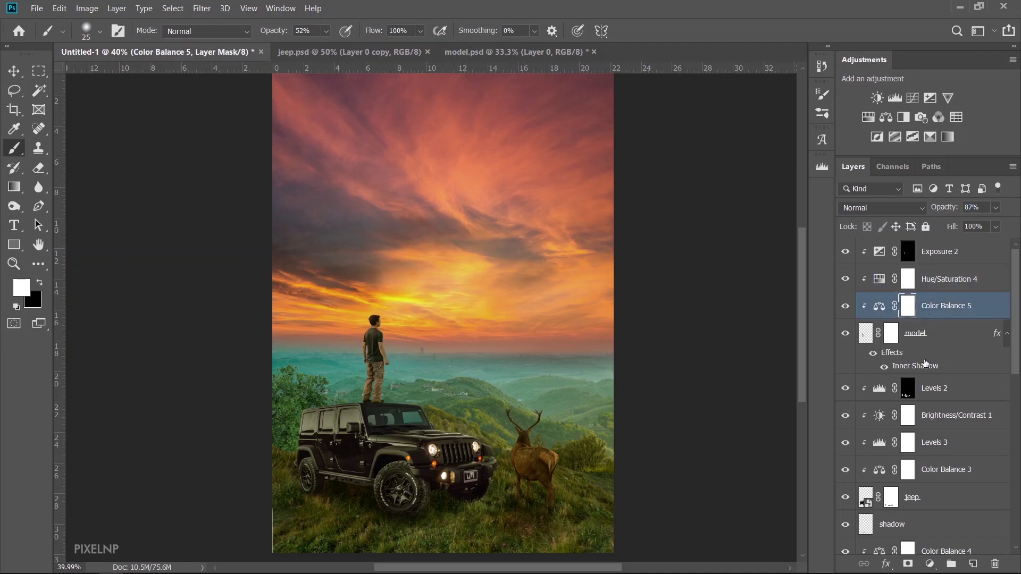
scroll(936, 426, "down", 1)
scroll(936, 441, "down", 2)
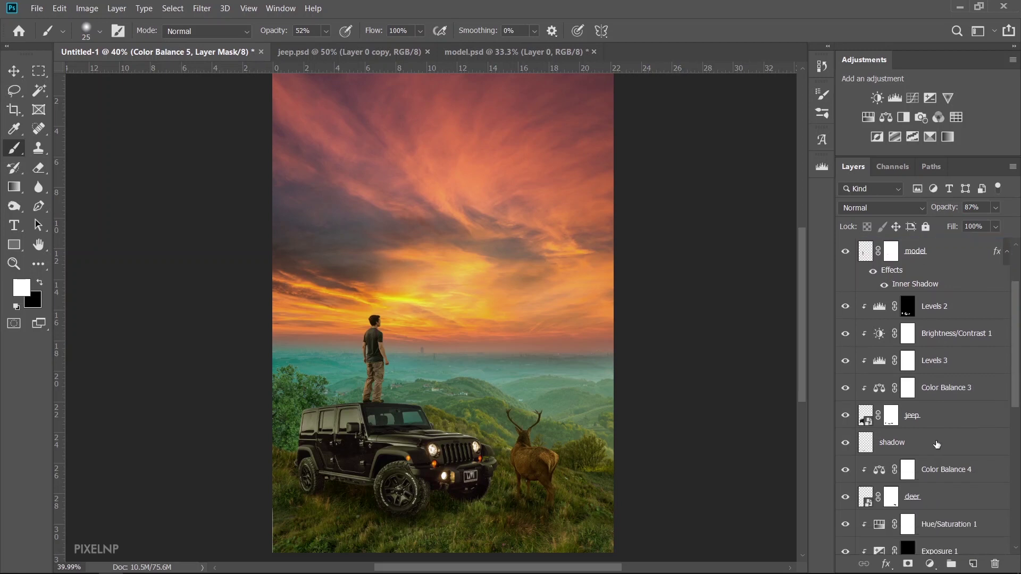
Reduce the deer's Color Balance 4 opacity to about 70%.
left_click(927, 497)
left_click(949, 471)
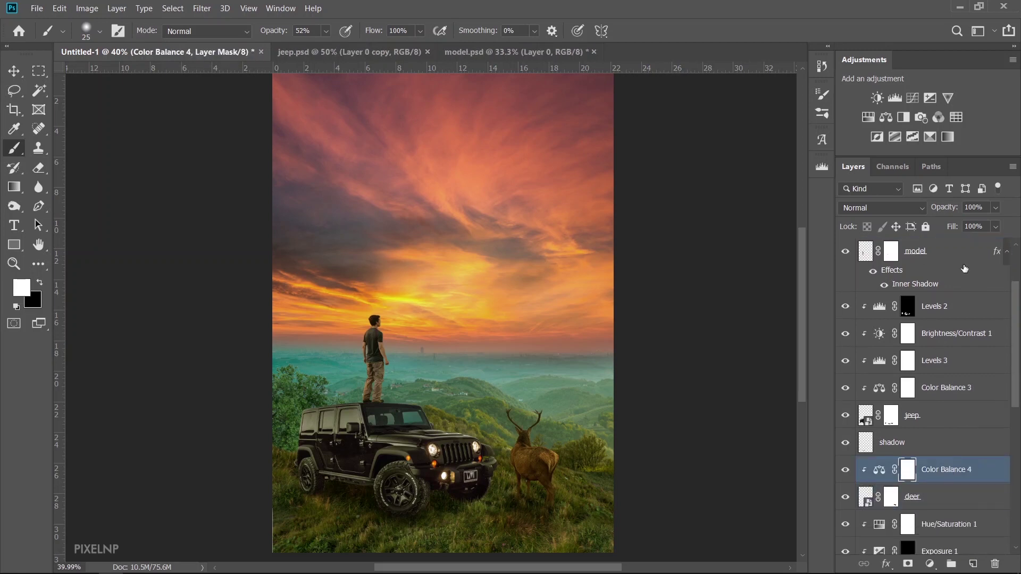
left_click_drag(944, 209, 923, 223)
scroll(968, 402, "up", 3)
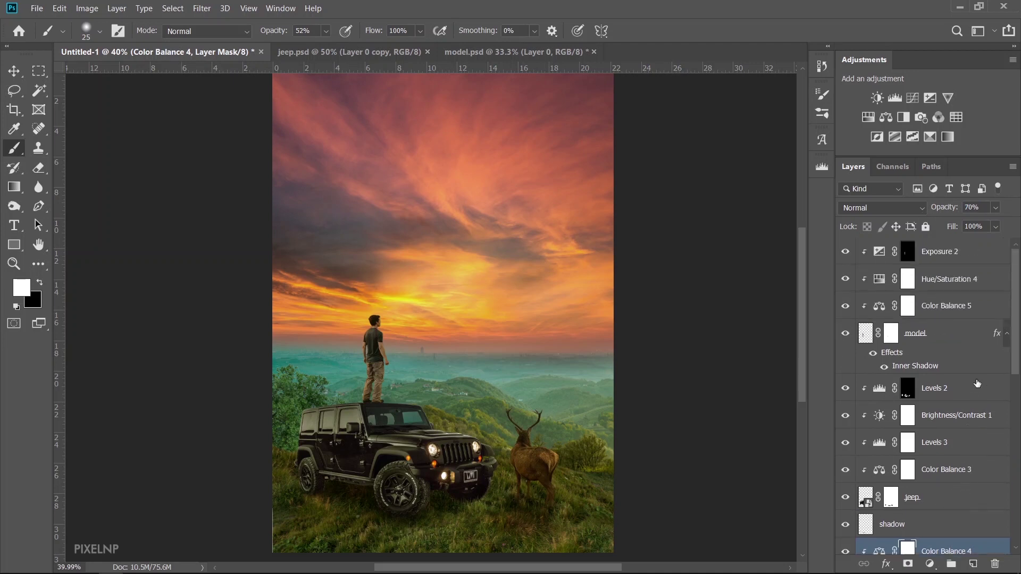
left_click(953, 256)
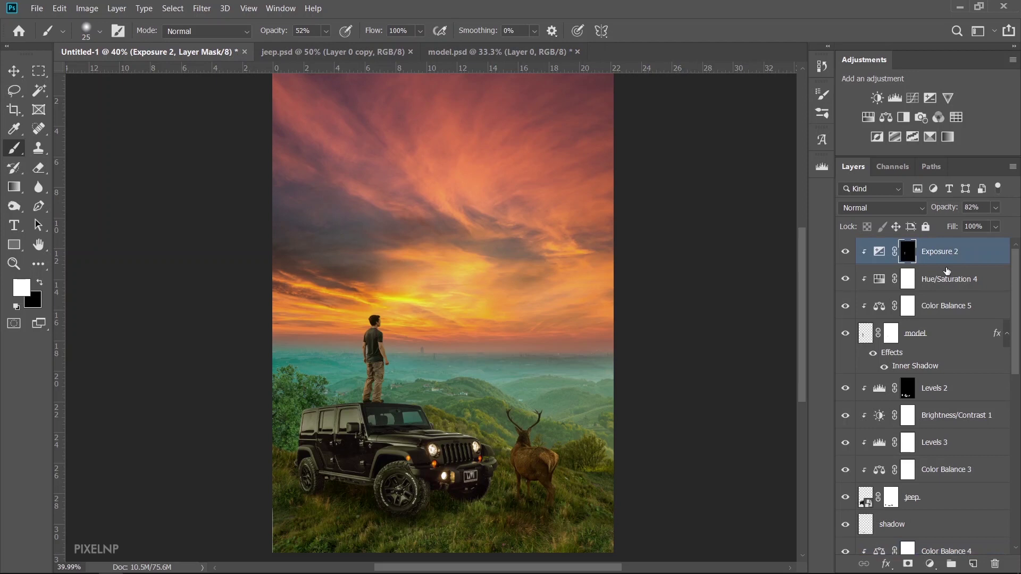
Merge all visible layers into one, flatten, and convert it for Smart Filters.
key("ctrl+shift+e")
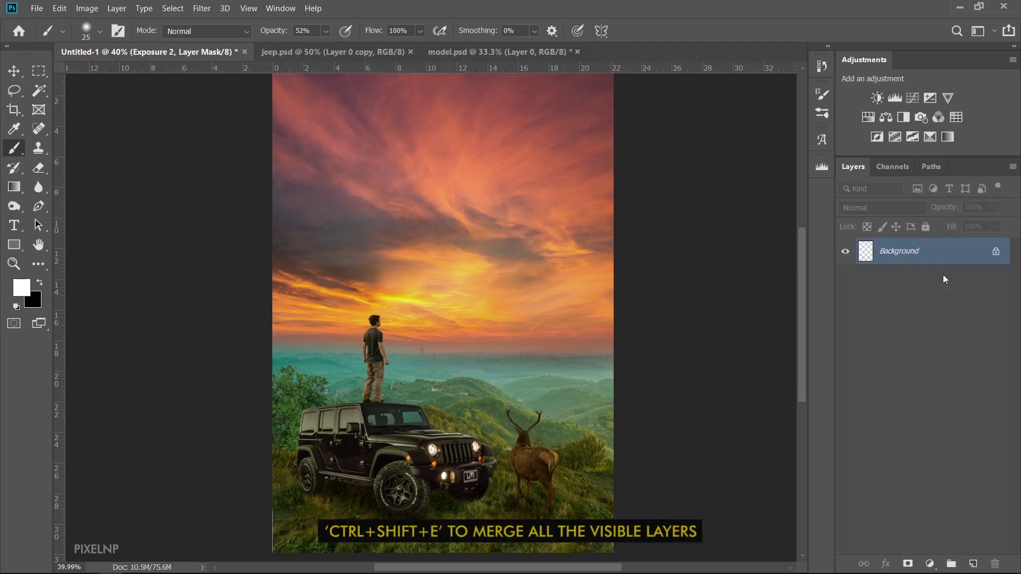
key("v")
key("ctrl+shift+e")
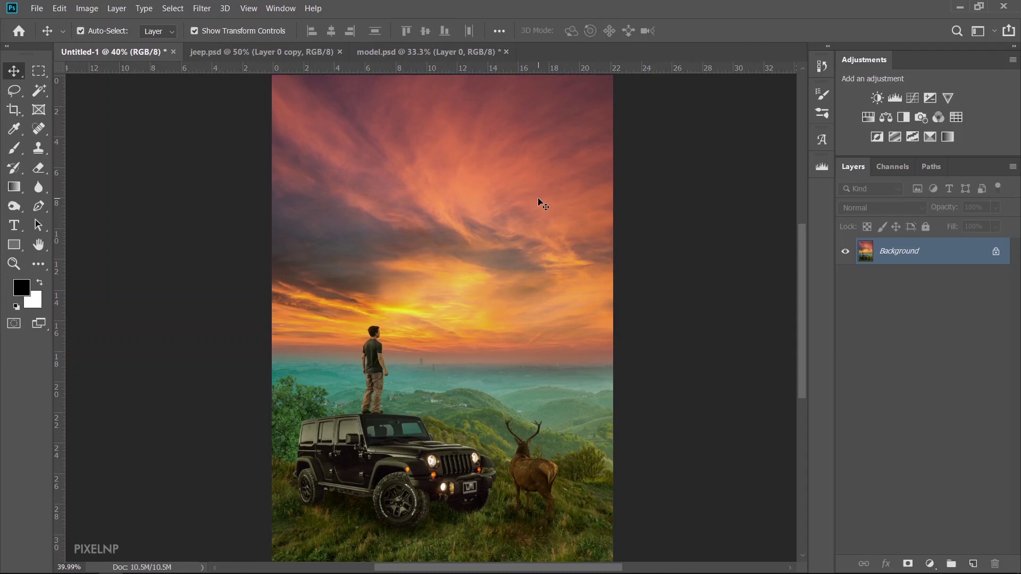
left_click(202, 8)
left_click(234, 39)
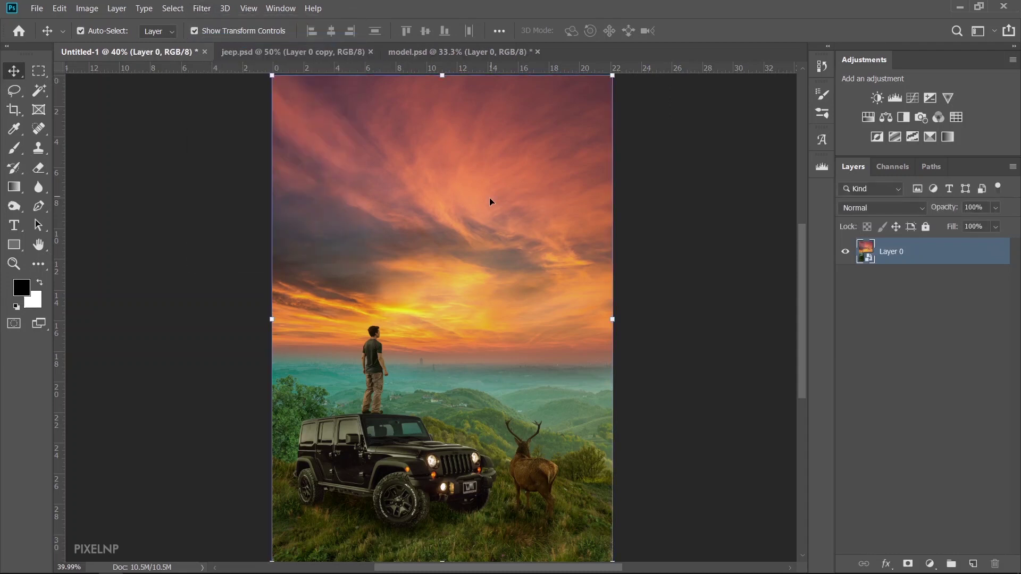
left_click(200, 8)
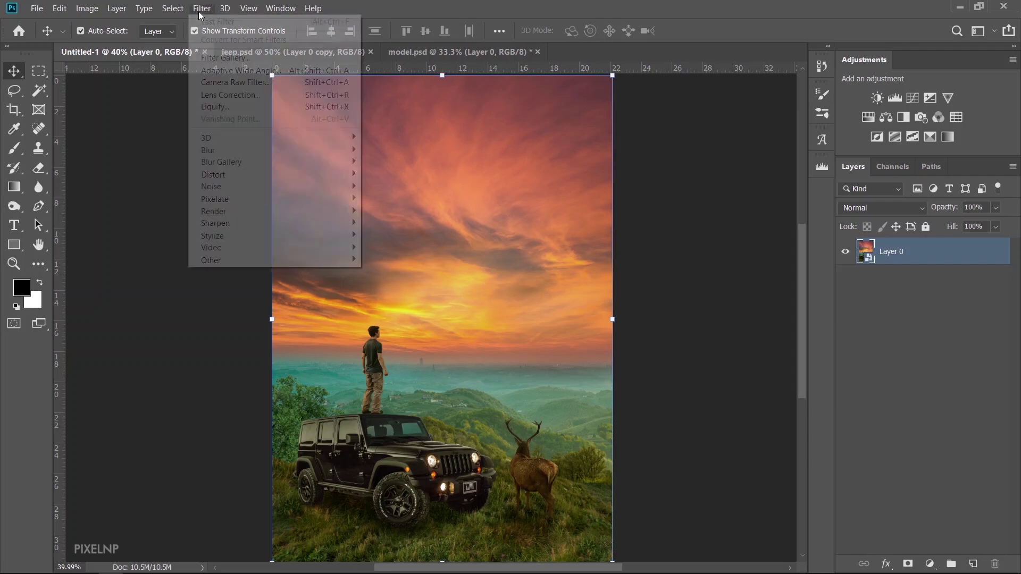
Apply Camera Raw with Exposure +0.15, Whites +3, Blacks -5, Clarity +18, Vibrance +15, Sharpening 107.
left_click(252, 84)
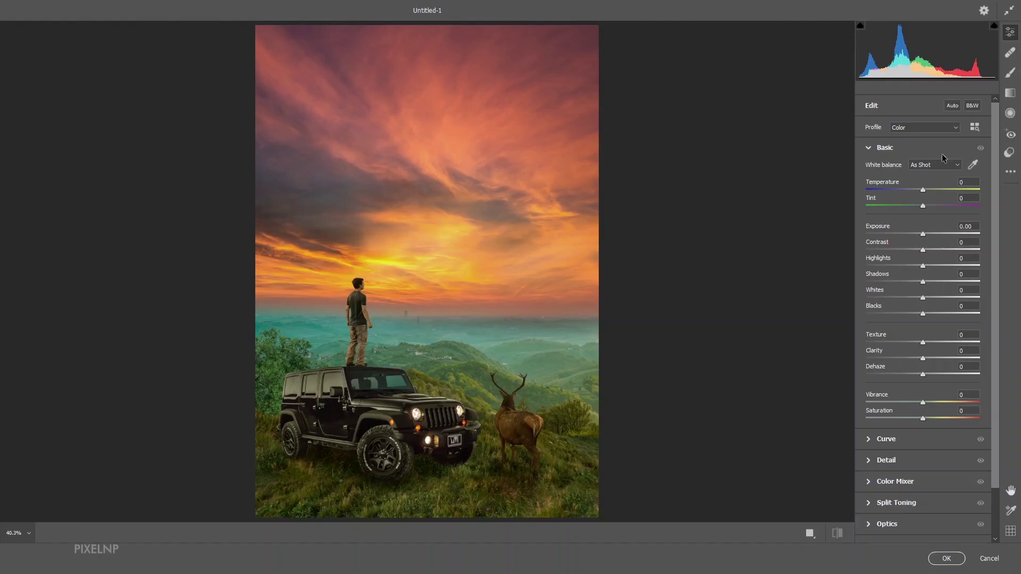
mouse_move(922, 234)
left_mouse_down()
mouse_move(937, 266)
mouse_move(920, 314)
mouse_move(924, 298)
left_mouse_up()
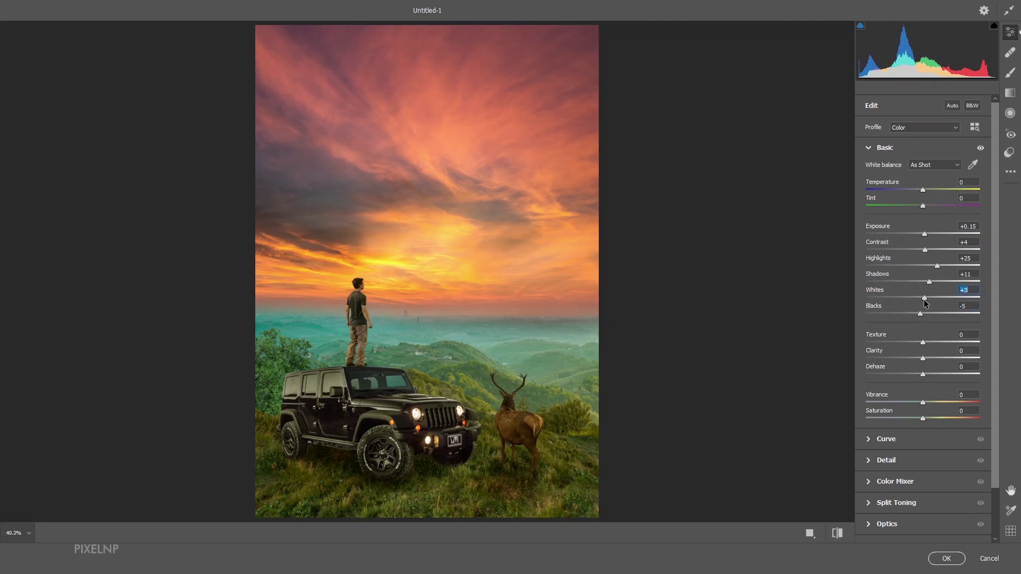
left_click_drag(922, 358, 933, 358)
mouse_move(922, 403)
left_mouse_down()
mouse_move(931, 402)
mouse_move(918, 418)
left_mouse_up()
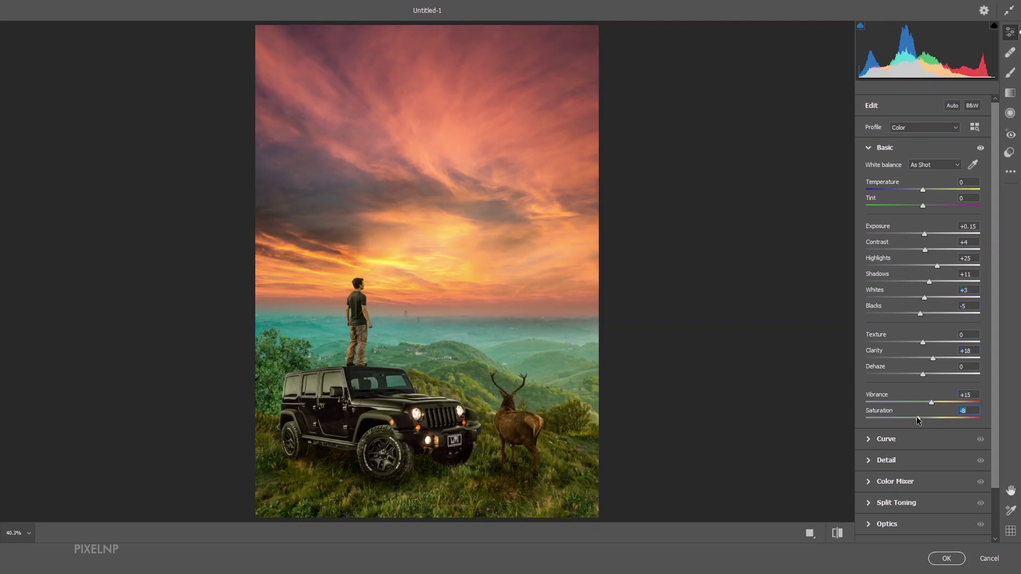
left_click_drag(994, 358, 996, 424)
left_click(875, 404)
left_click_drag(896, 215, 947, 215)
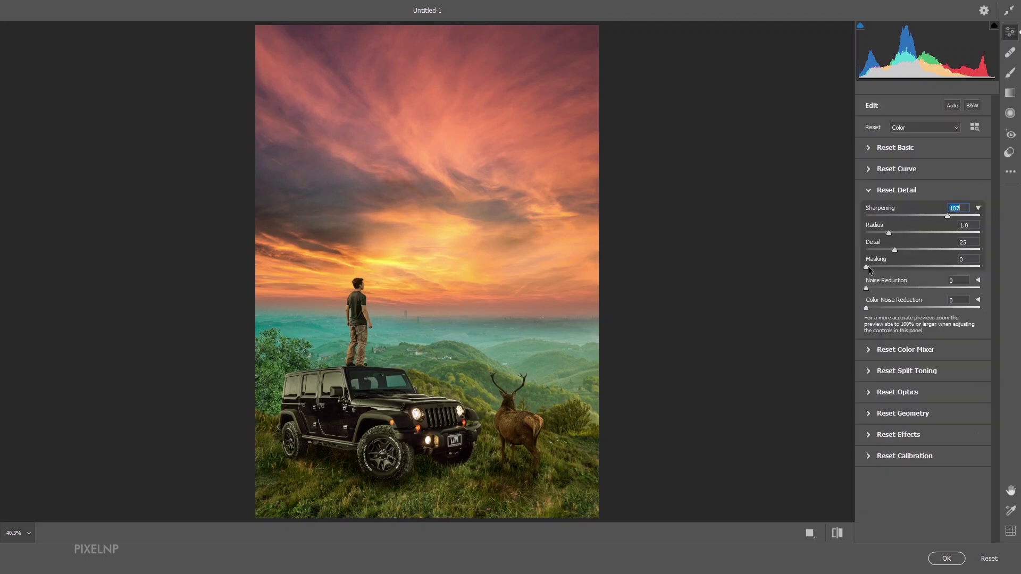
Set sharpening Masking to 86 and add a -19 dark vignette.
mouse_move(866, 266)
left_mouse_down()
mouse_move(965, 267)
mouse_move(953, 296)
left_mouse_up()
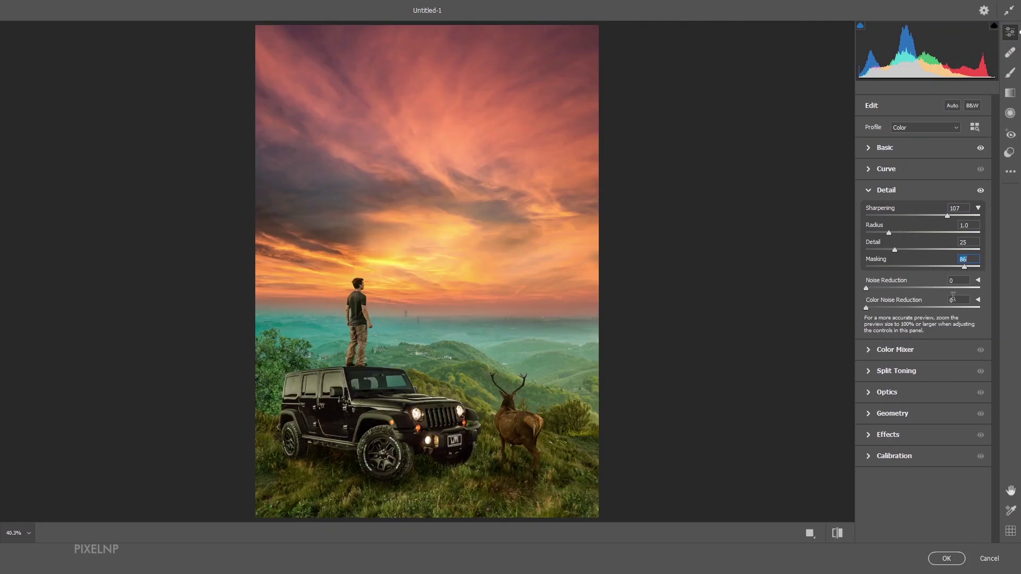
left_click(870, 435)
left_click_drag(923, 342, 911, 342)
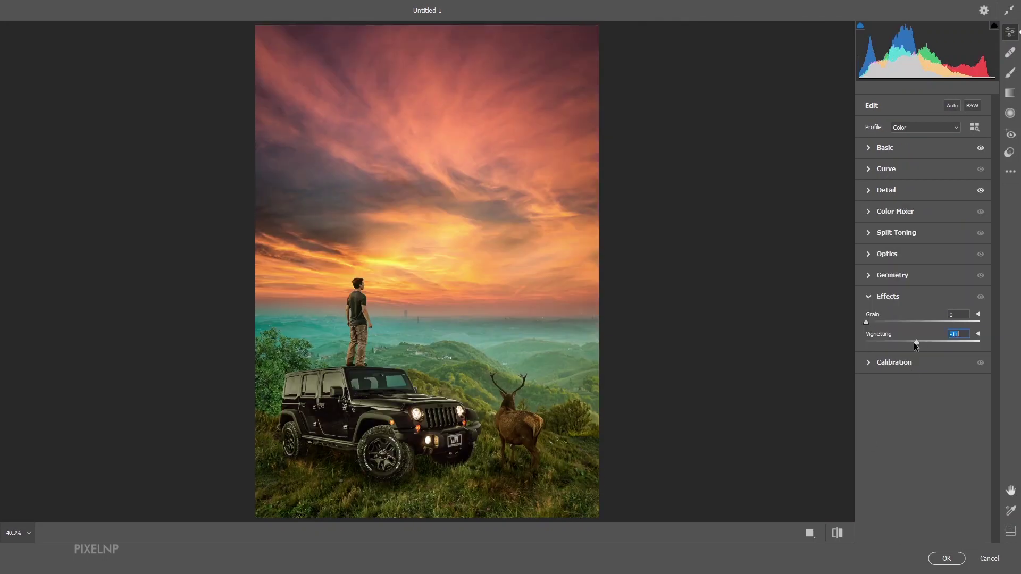
Add warm split toning with highlight and shadow hues of 71 and 32.
left_click(883, 232)
left_click_drag(867, 284, 937, 285)
mouse_move(866, 267)
left_mouse_down()
mouse_move(889, 268)
mouse_move(879, 284)
left_mouse_up()
mouse_move(866, 346)
left_mouse_down()
mouse_move(950, 363)
mouse_move(872, 363)
left_mouse_up()
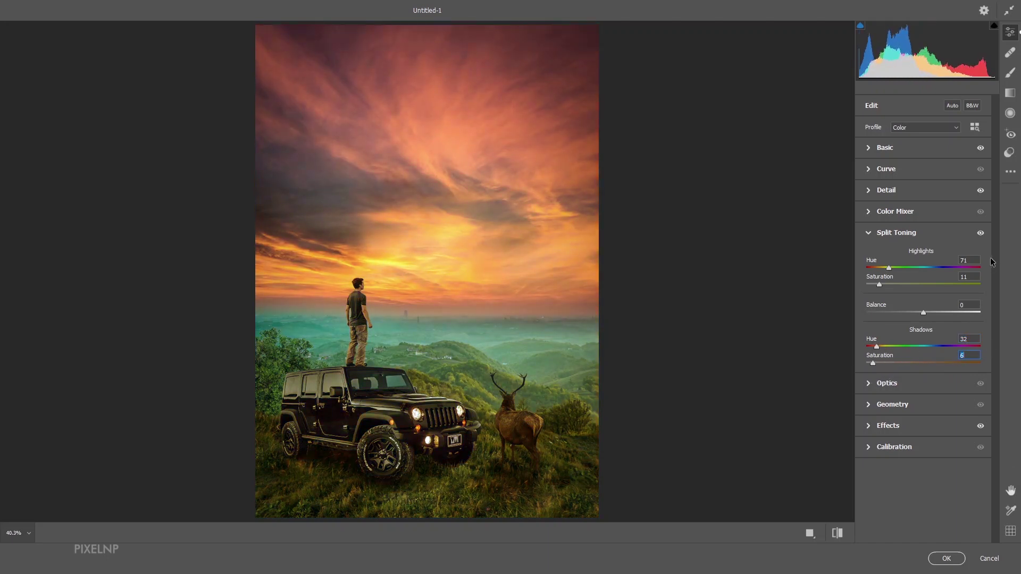
Lower Yellows saturation to -10 and Greens to -13, then apply the Camera Raw grade.
left_click(872, 212)
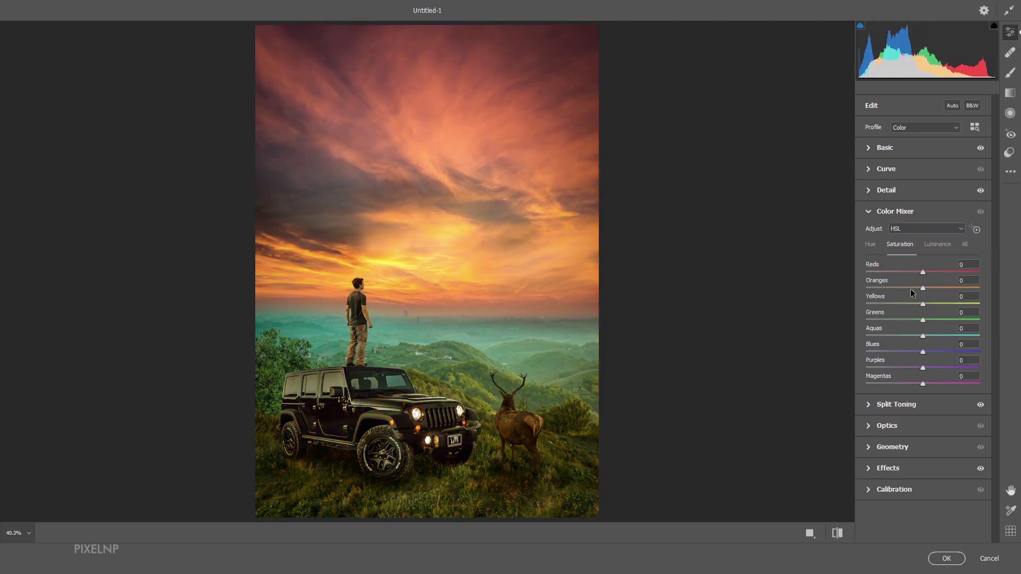
mouse_move(923, 320)
left_mouse_down()
mouse_move(907, 320)
mouse_move(917, 305)
left_mouse_up()
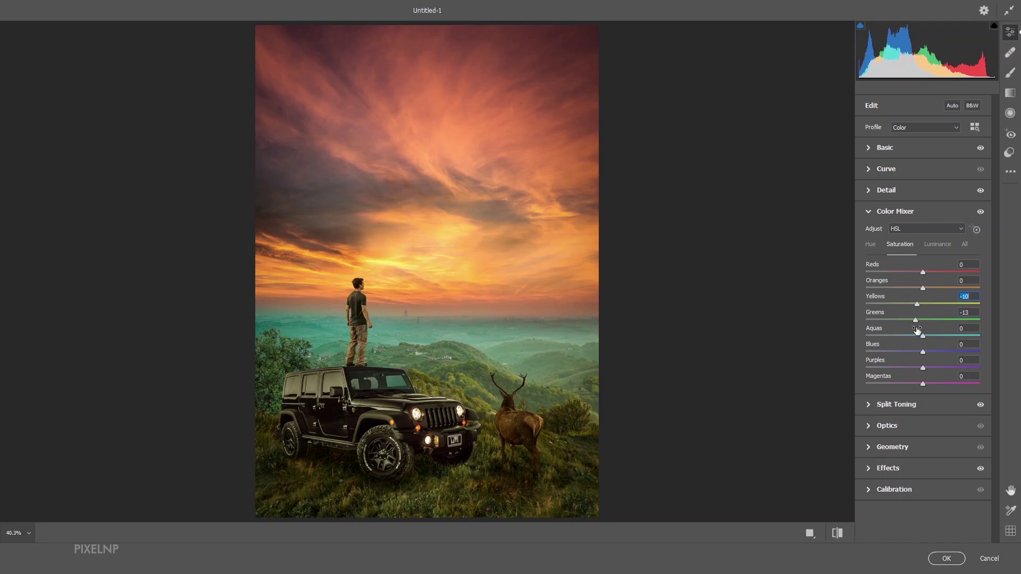
left_click(916, 321)
left_click(839, 533)
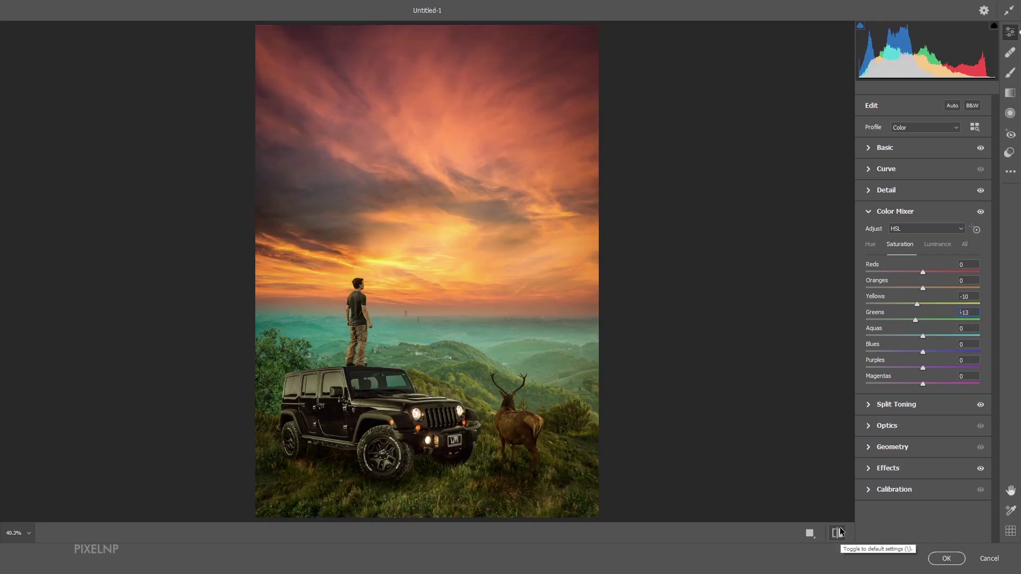
left_click(946, 558)
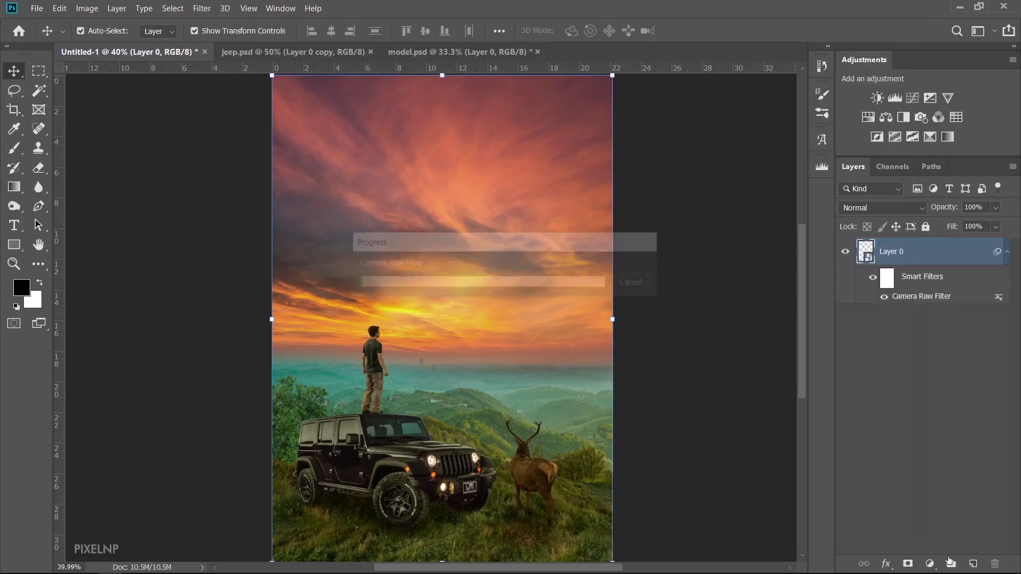